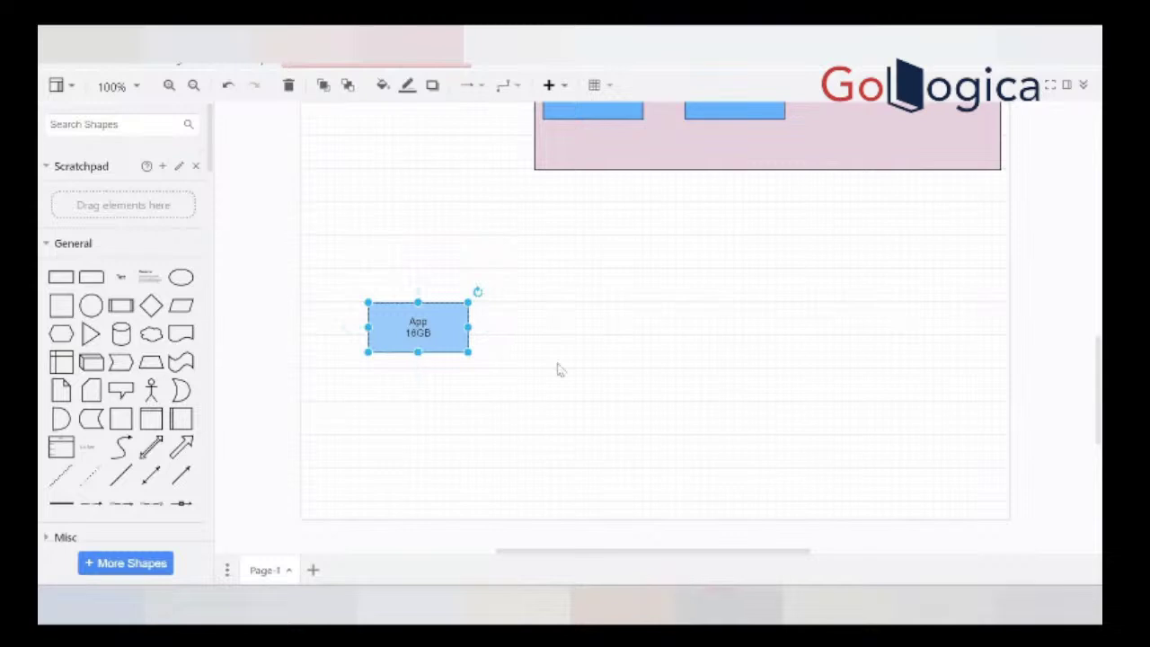
Step: Select the App 16GB box, briefly open its label editor, then deselect it
click(488, 373)
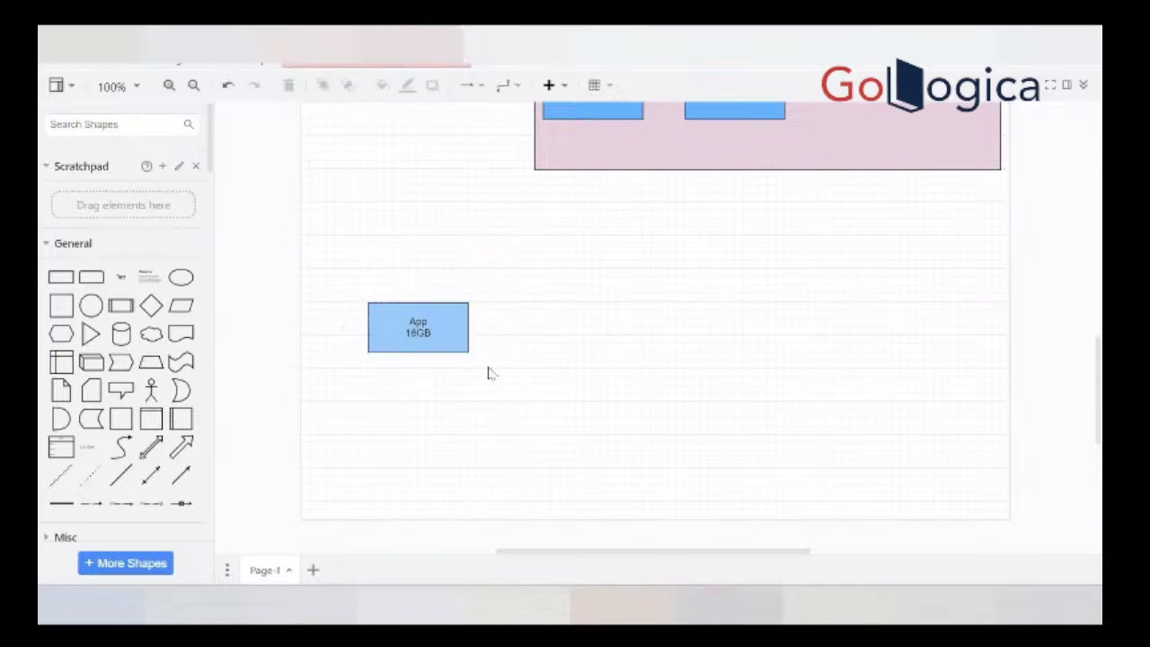
click(418, 325)
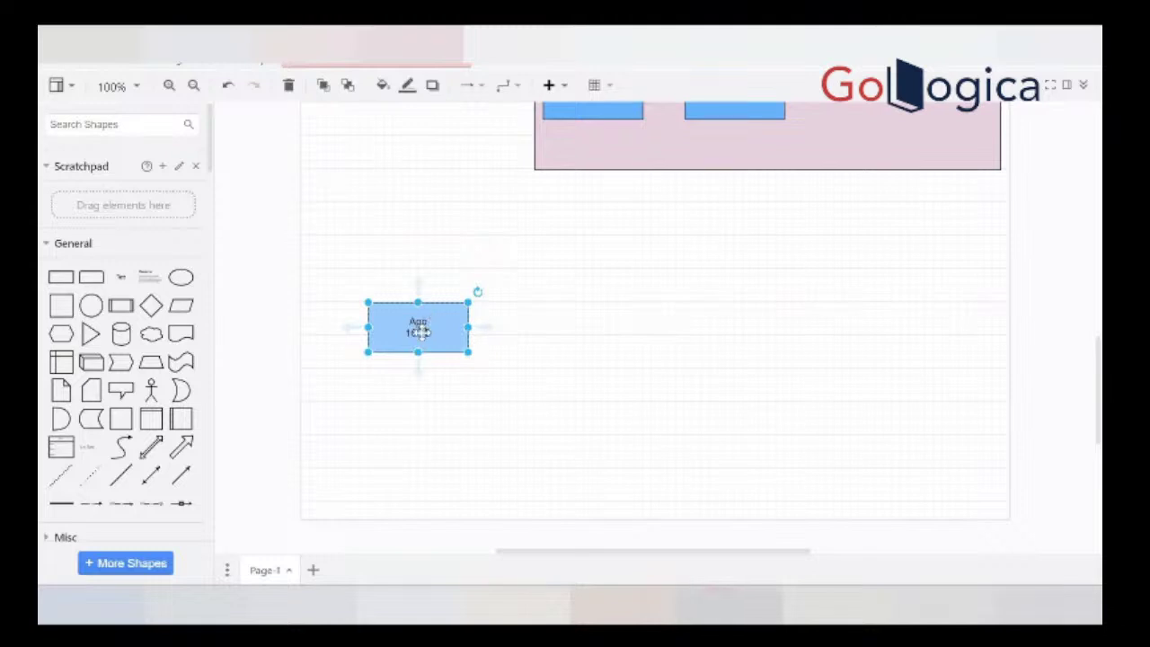
double_click(418, 330)
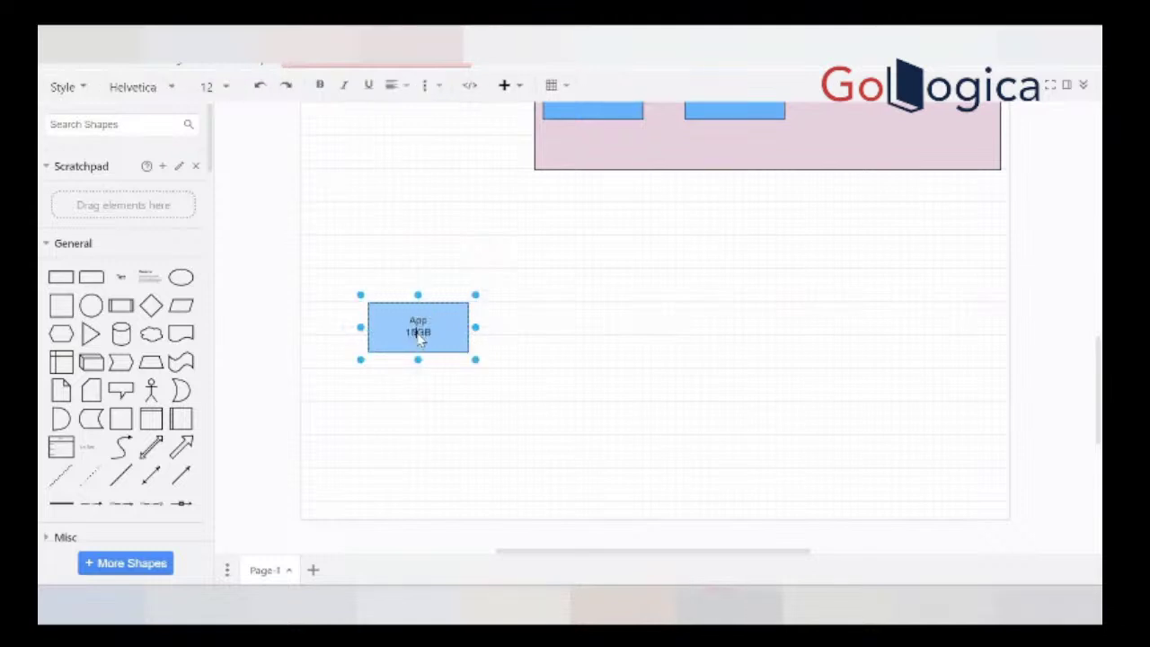
click(580, 405)
click(519, 391)
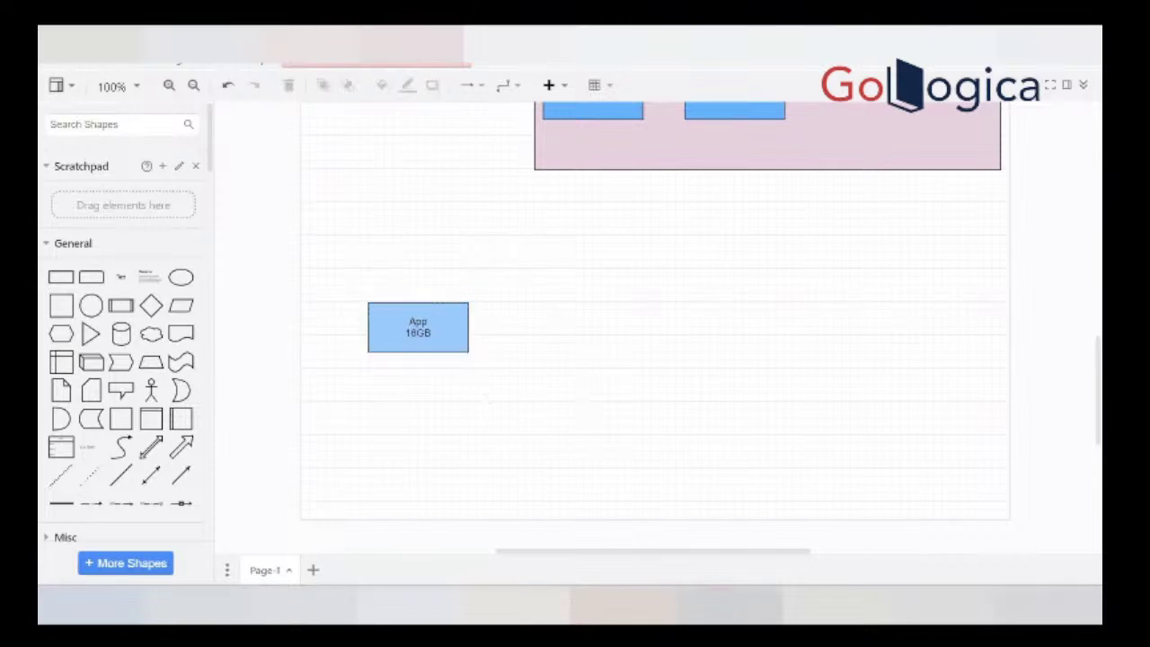
Step: Check the server sizing notes for the 12 PSAPPSRV figure, then return to the diagram
click(774, 604)
scroll(146, 379, down, 3)
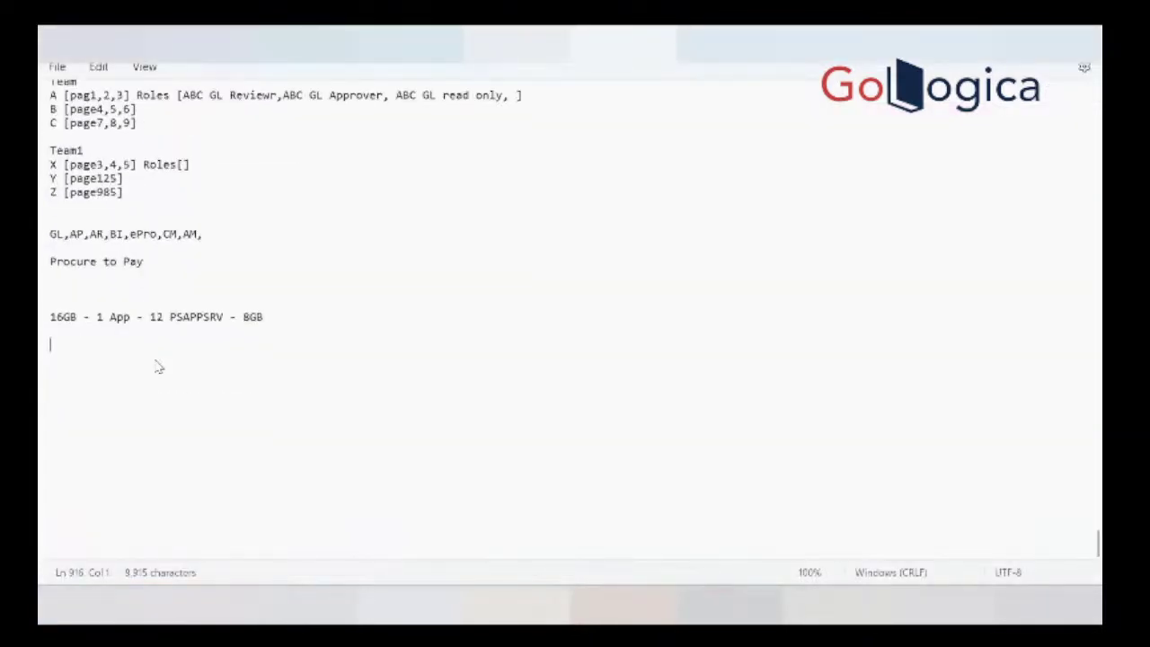
click(166, 289)
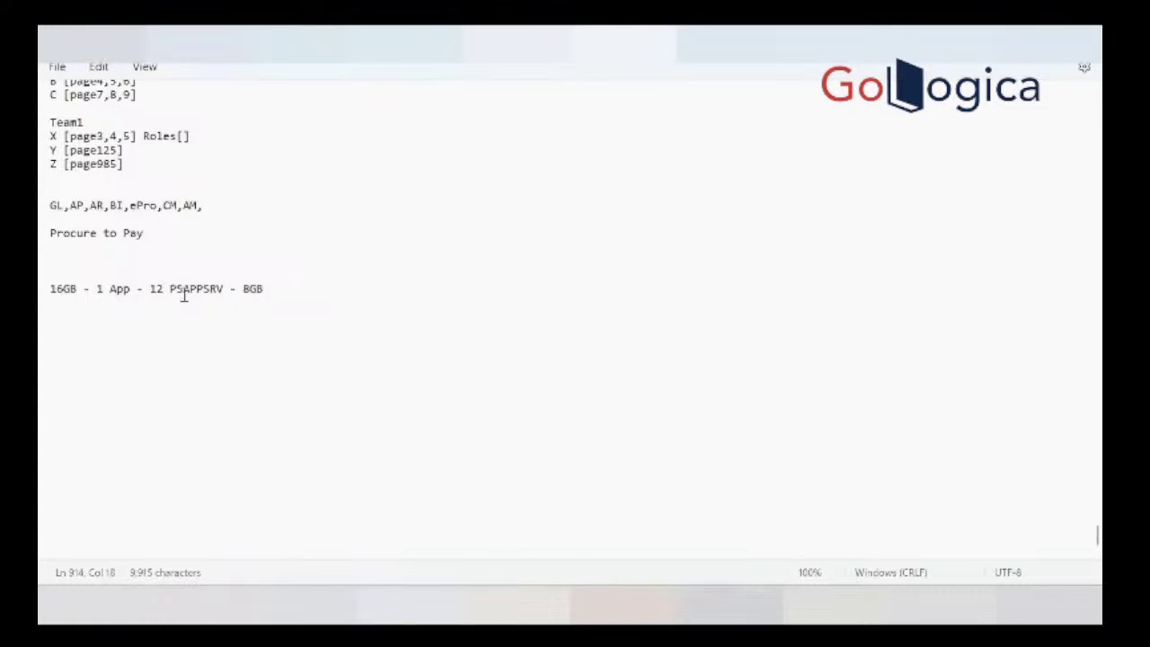
key(alt+Tab)
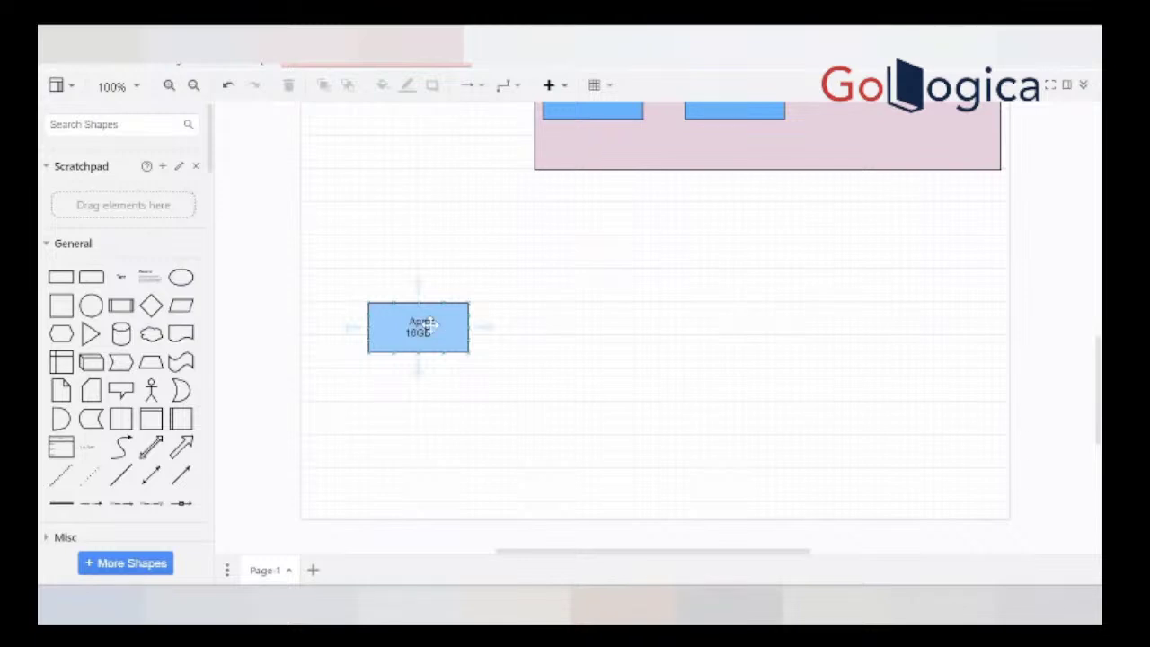
Step: Relabel the box from App 16GB to App 32GB
click(427, 325)
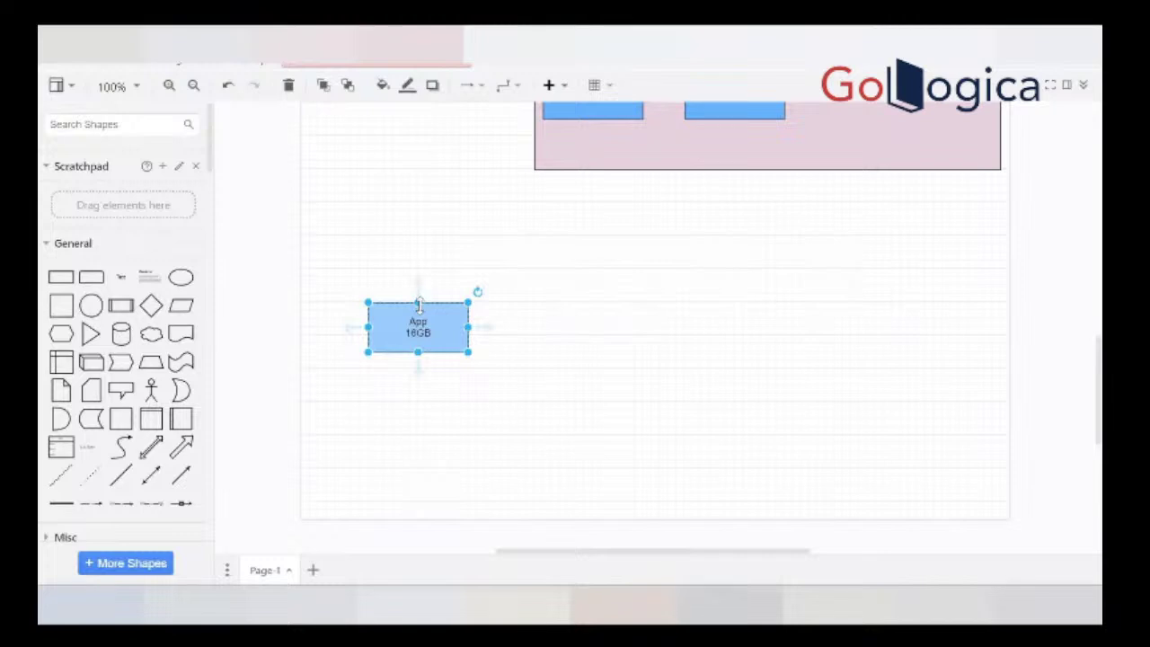
click(441, 352)
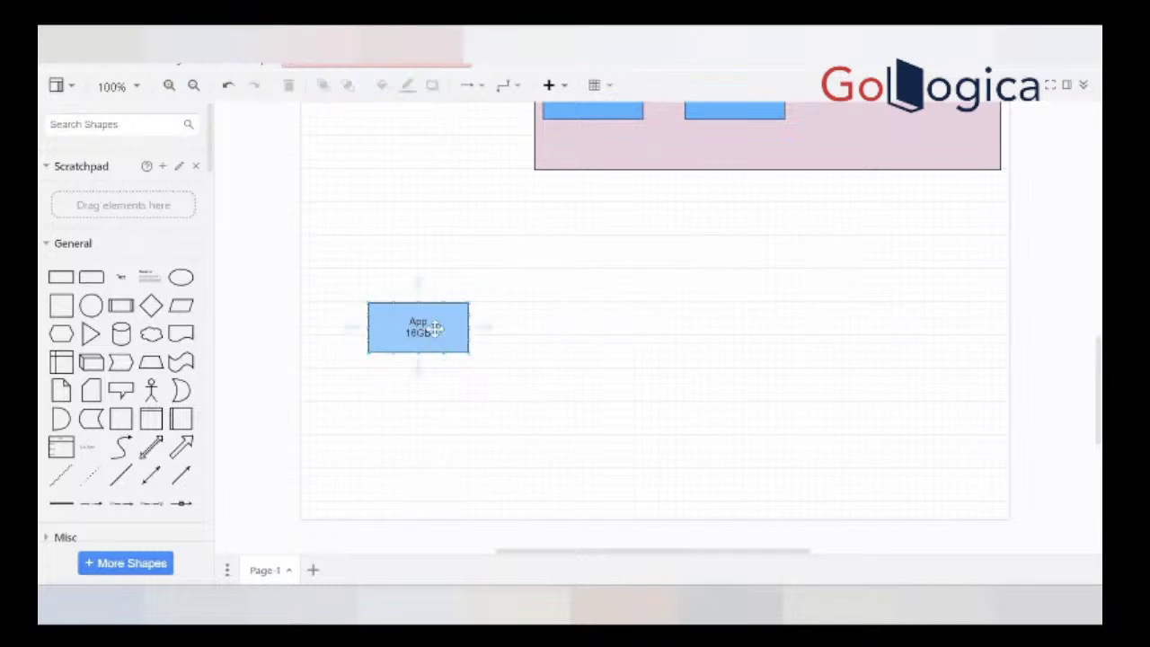
click(435, 325)
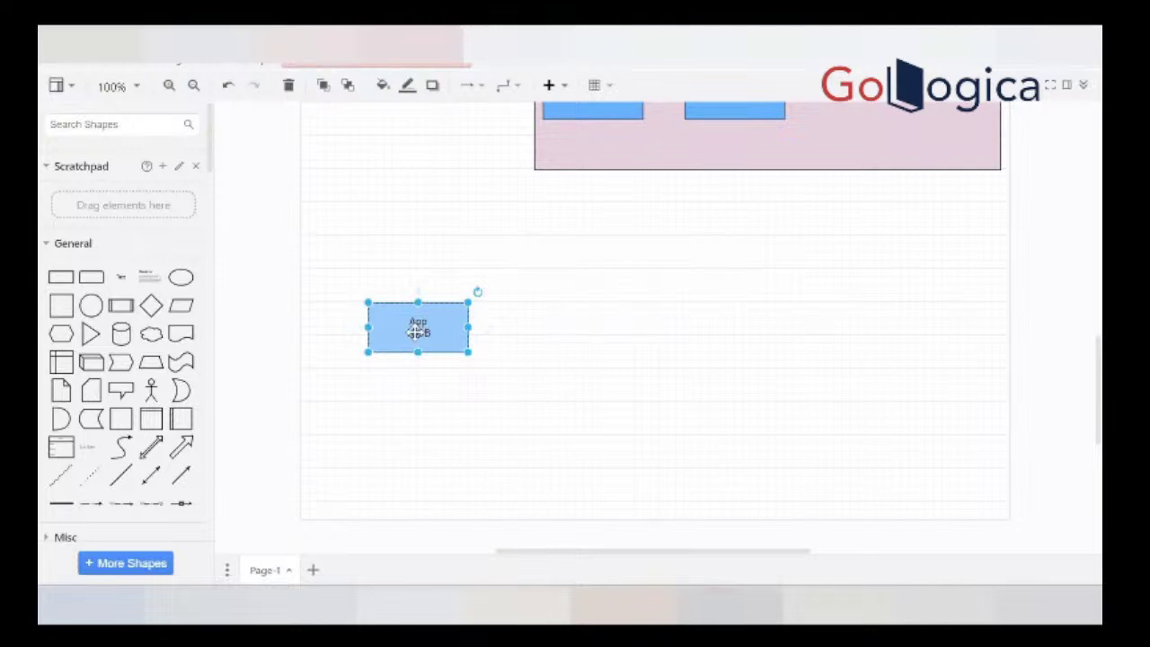
double_click(418, 330)
click(418, 334)
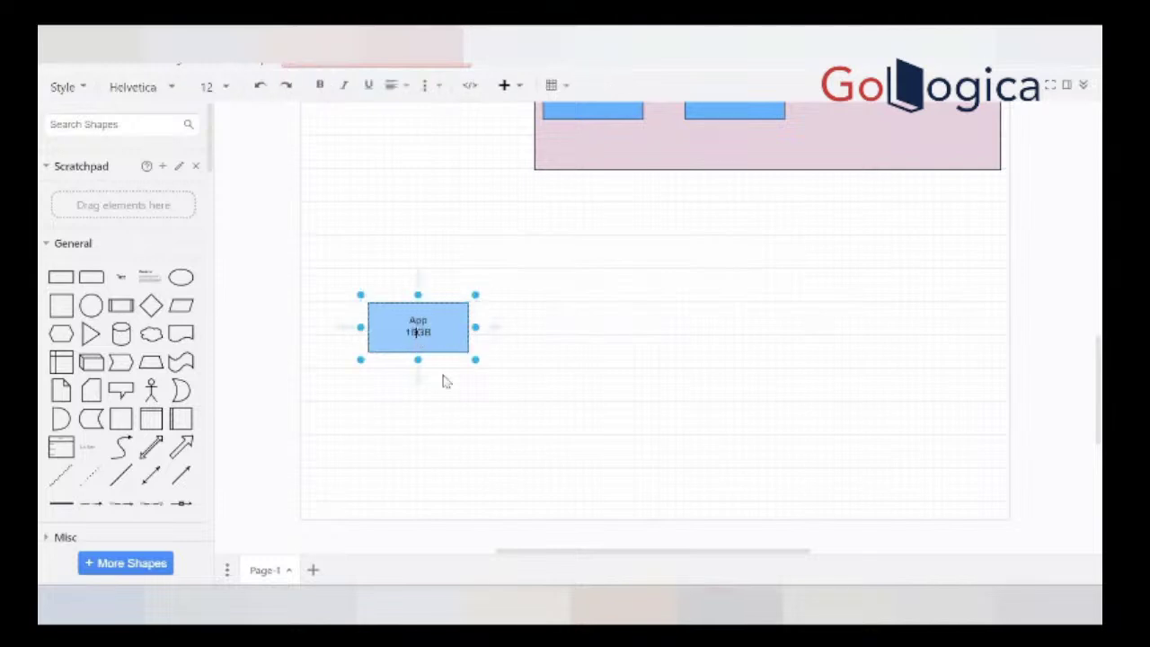
key(BackSpace)
key(BackSpace)
text(32)
click(438, 422)
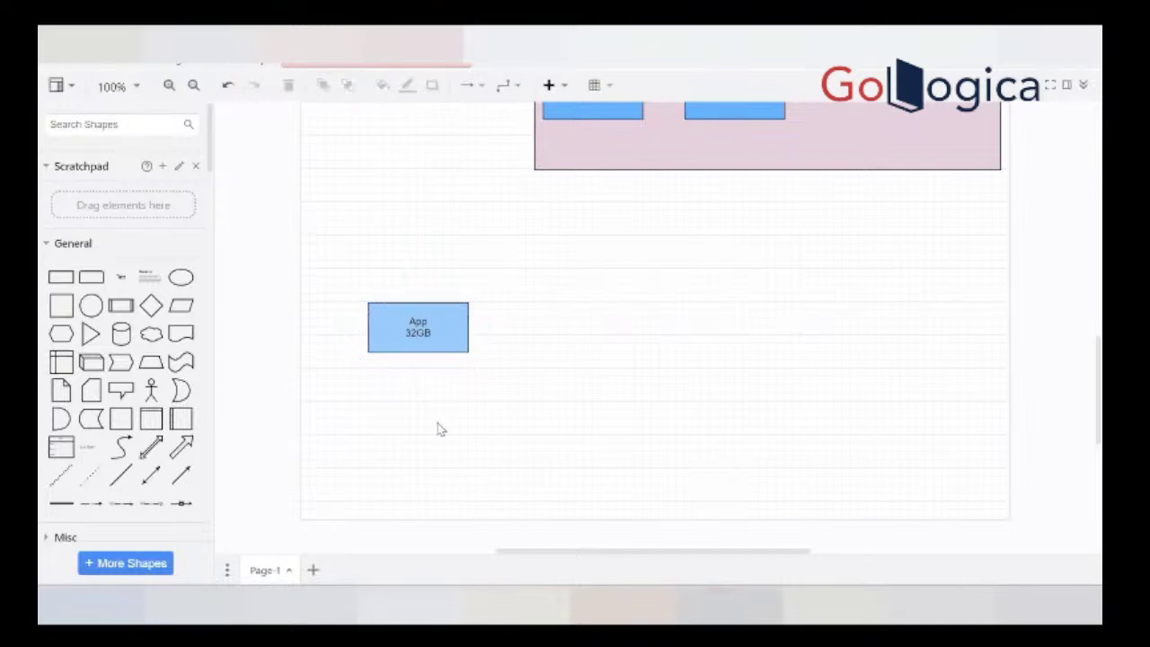
Step: Stretch the box's top edge well upward, then lower it partway so it's moderately taller
click(417, 311)
drag(418, 303, 417, 200)
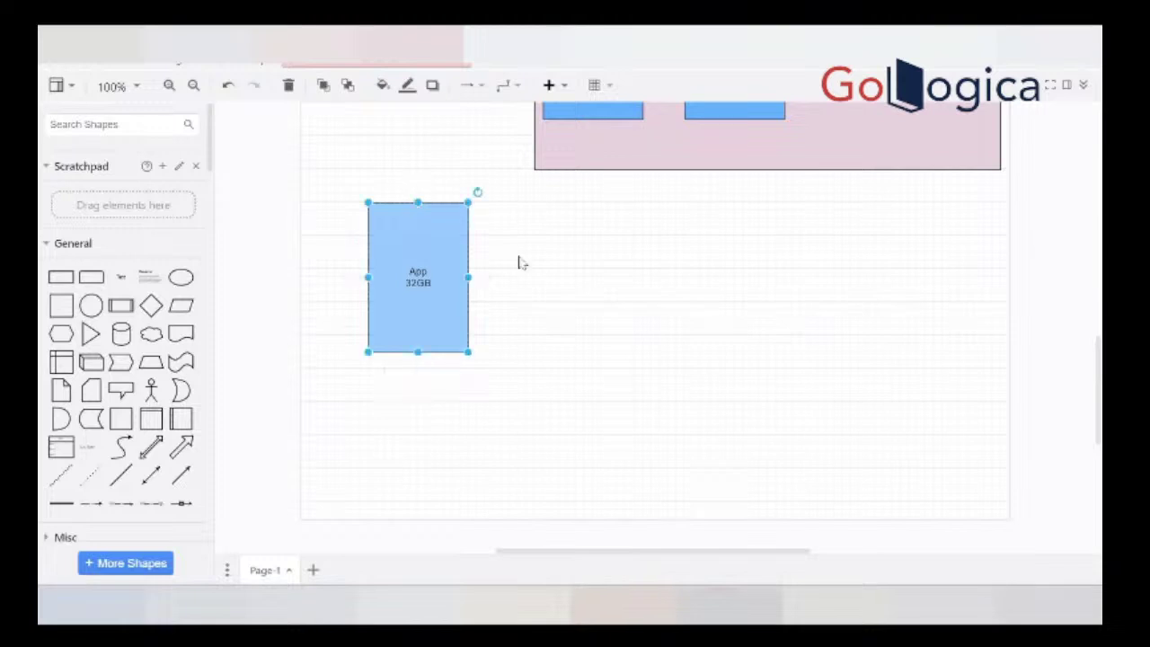
click(530, 274)
click(444, 311)
drag(421, 201, 431, 286)
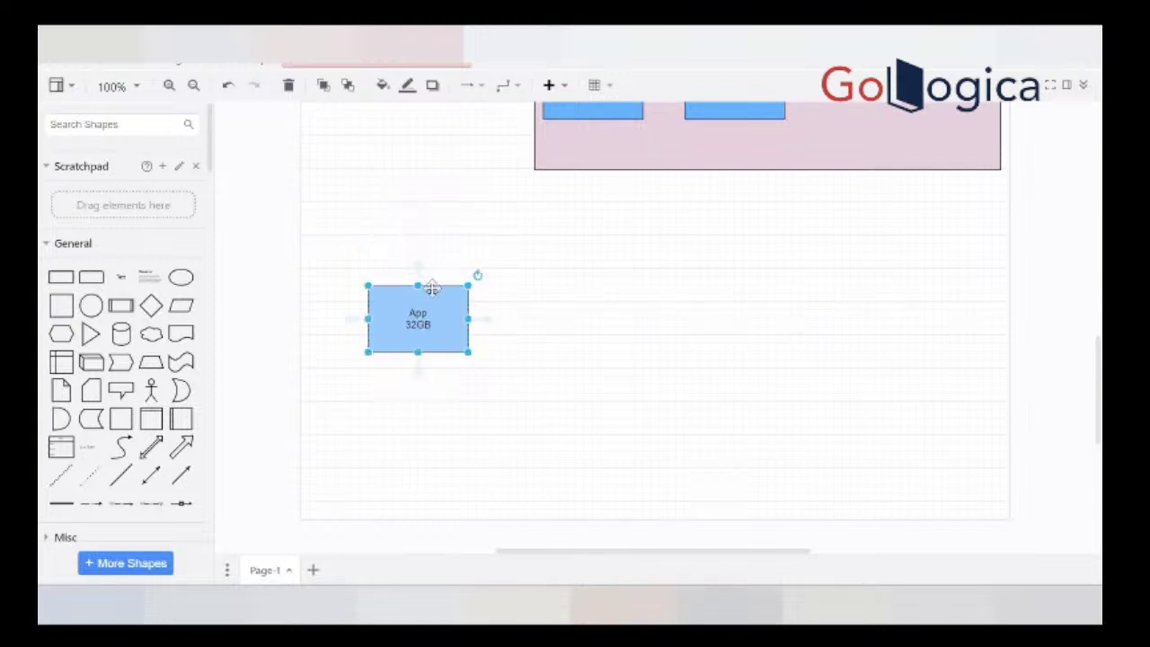
Step: Change the box's label back to App 16GB
double_click(419, 324)
click(419, 325)
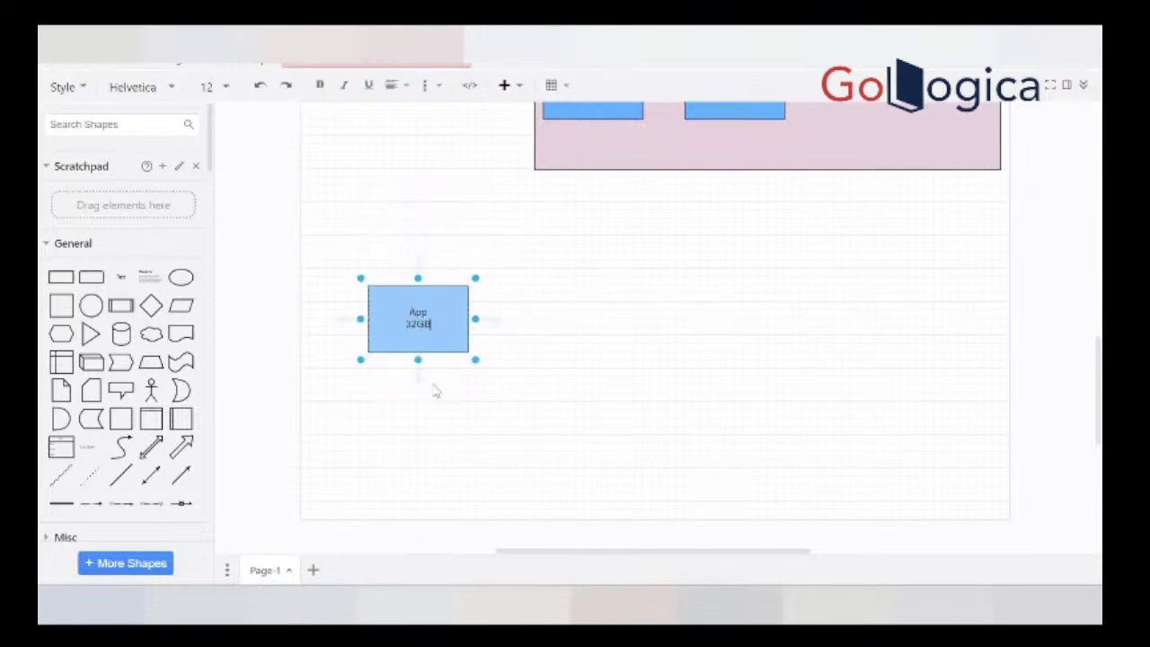
key(BackSpace)
key(BackSpace)
text(16)
click(552, 398)
Step: Place a copy of the App 16GB box beside it and relabel the first box App 32GB
drag(429, 329, 679, 330)
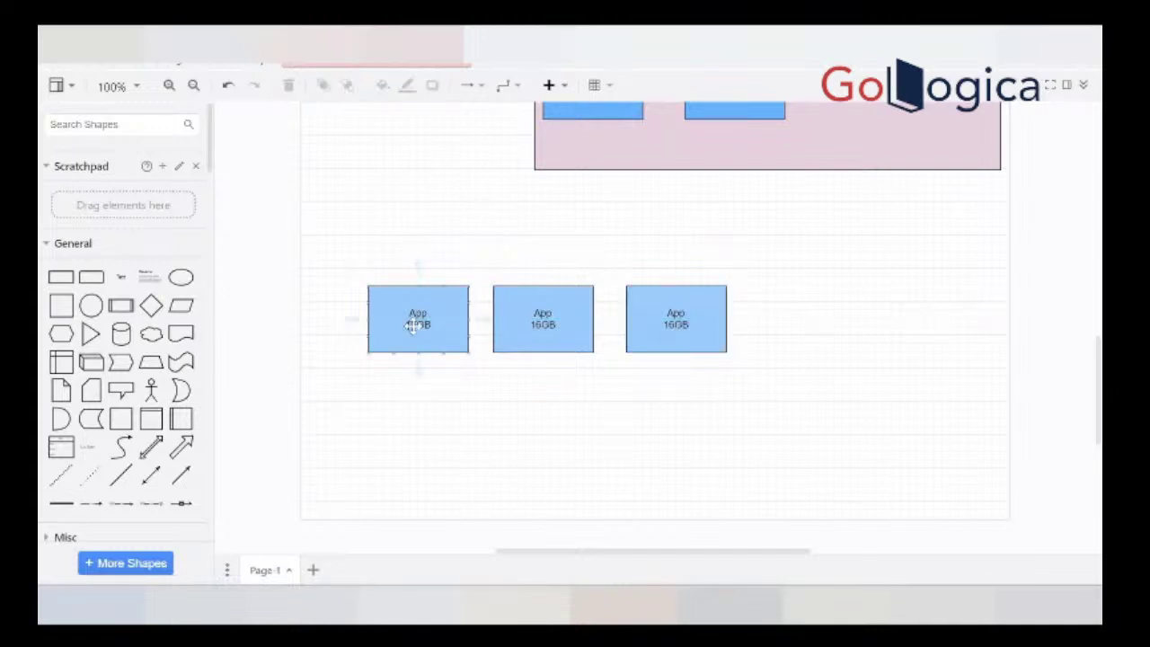
double_click(418, 326)
click(418, 334)
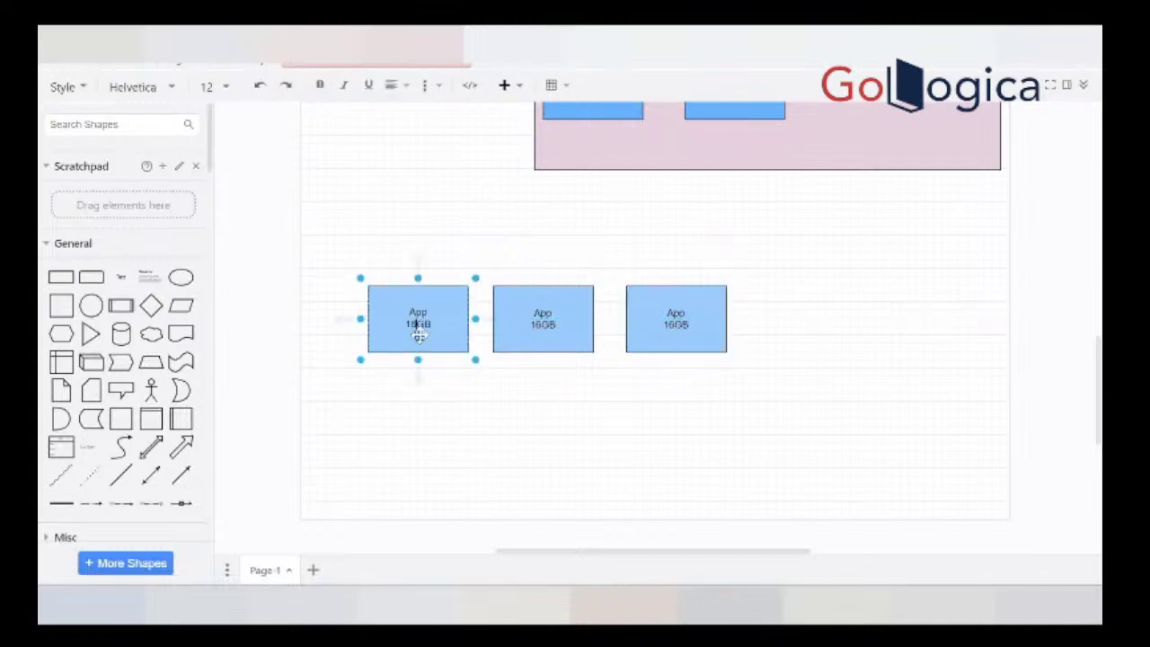
key(BackSpace)
key(BackSpace)
text(32)
click(457, 417)
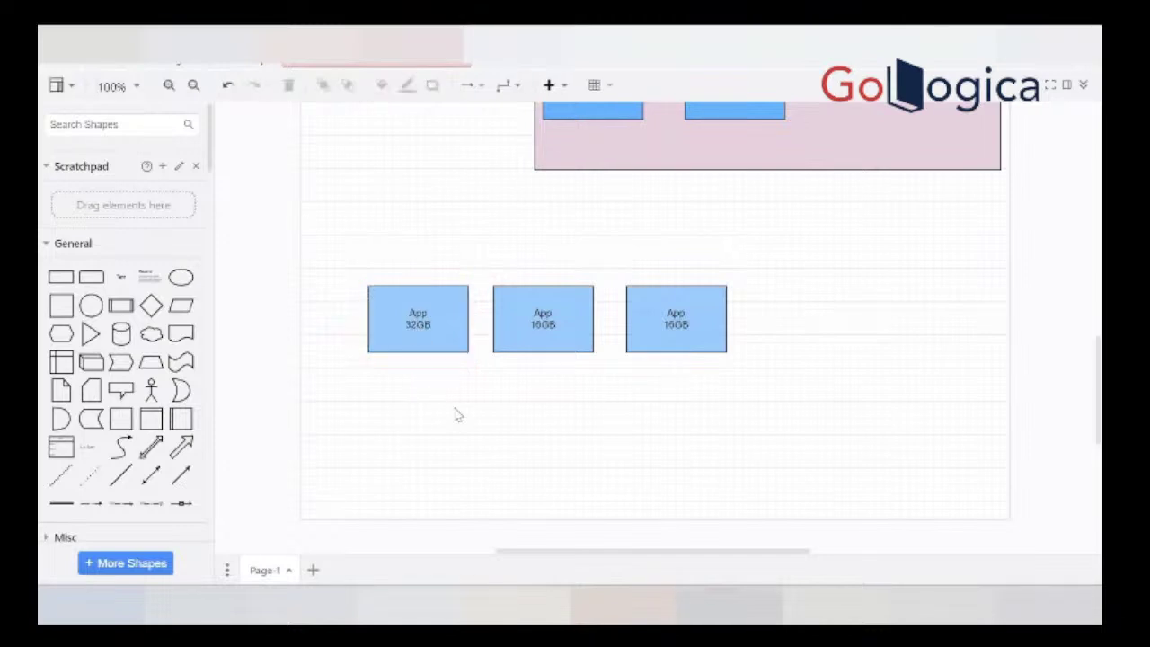
Step: Stretch the App 32GB box's top edge upward so it stands taller, then deselect it
click(436, 320)
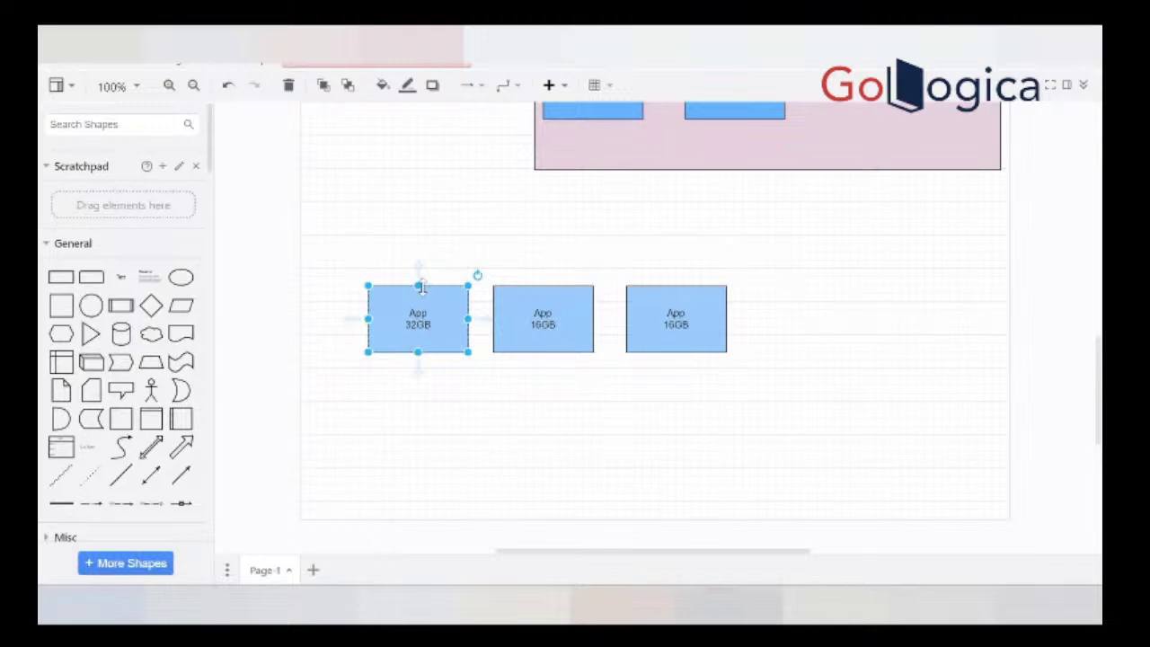
drag(417, 286, 419, 211)
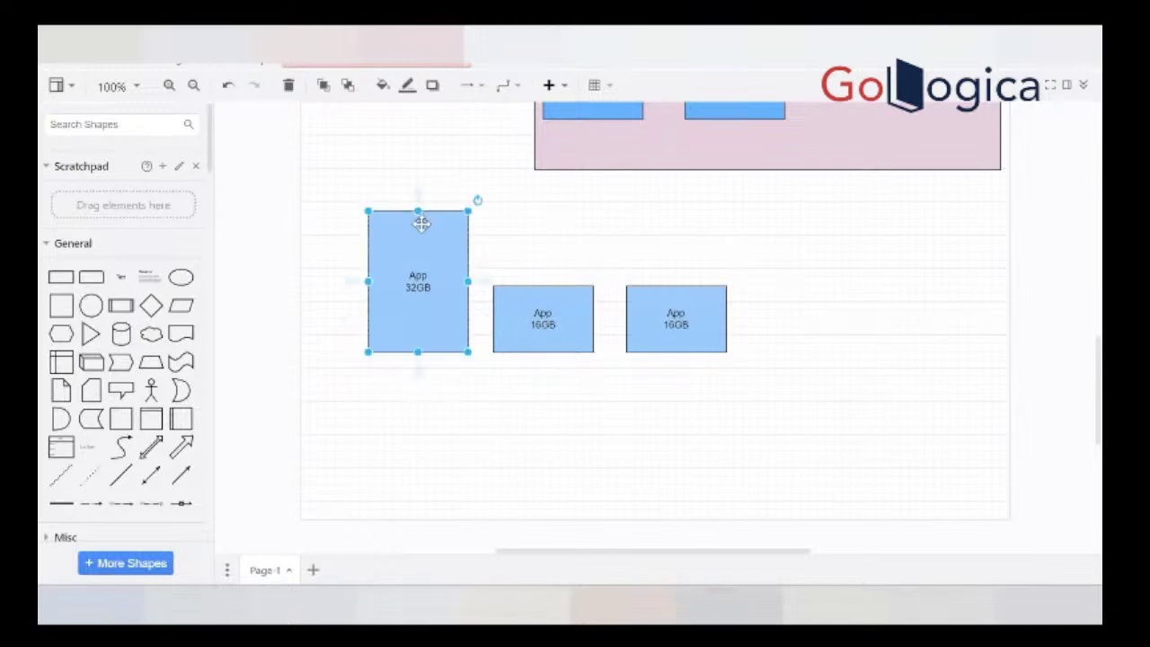
mouse_move(482, 282)
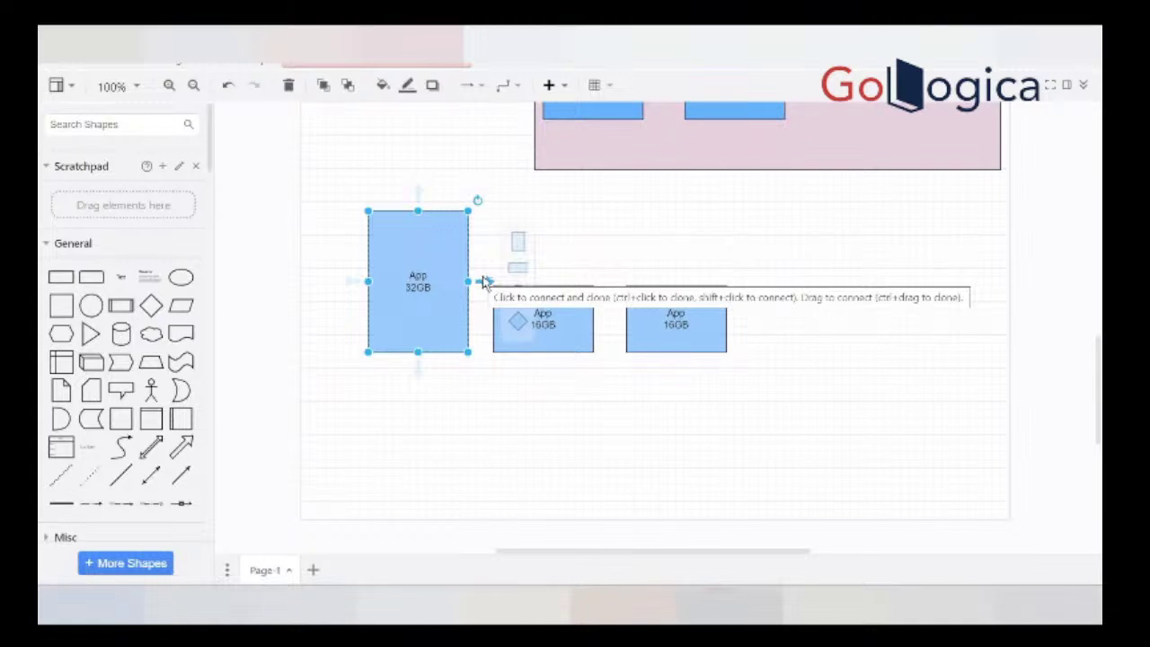
click(575, 409)
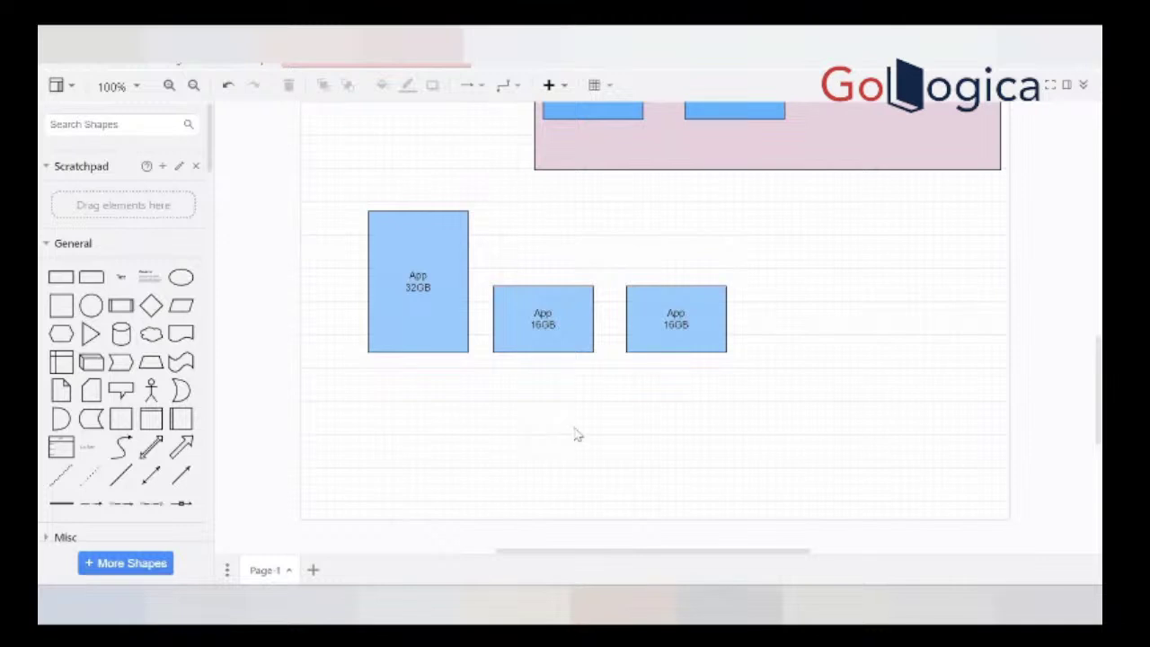
mouse_move(719, 603)
mouse_move(558, 501)
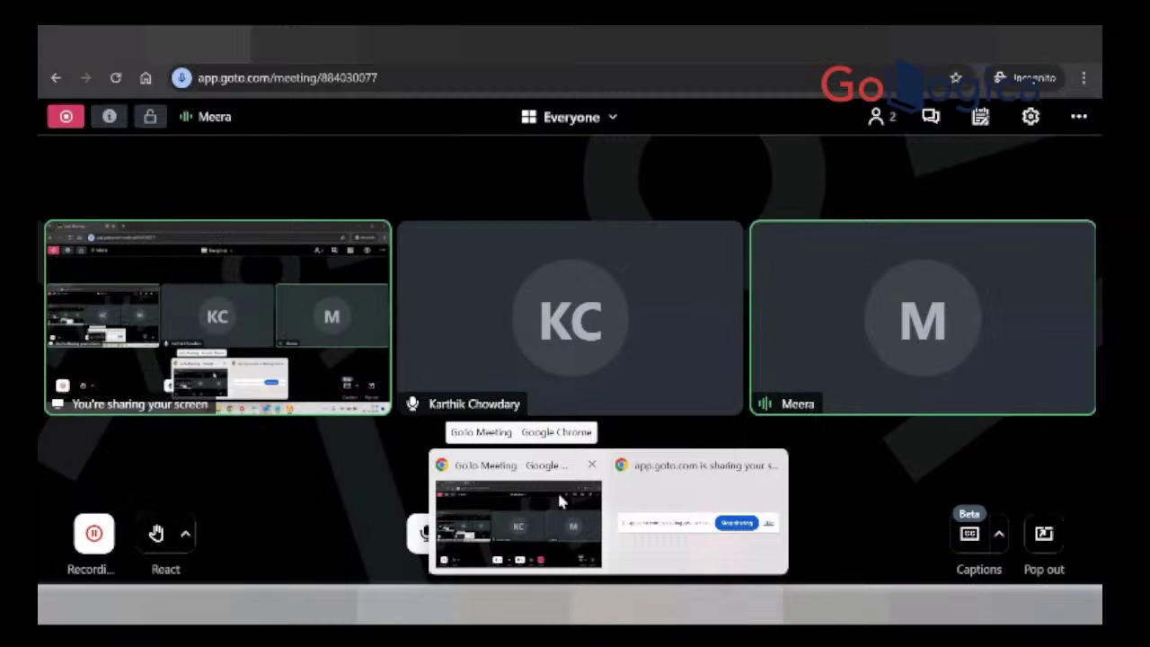
Step: Scroll through the two-site Web, App and DB diagram, then switch to the PeopleSoft browser page
scroll(584, 260, up, 3)
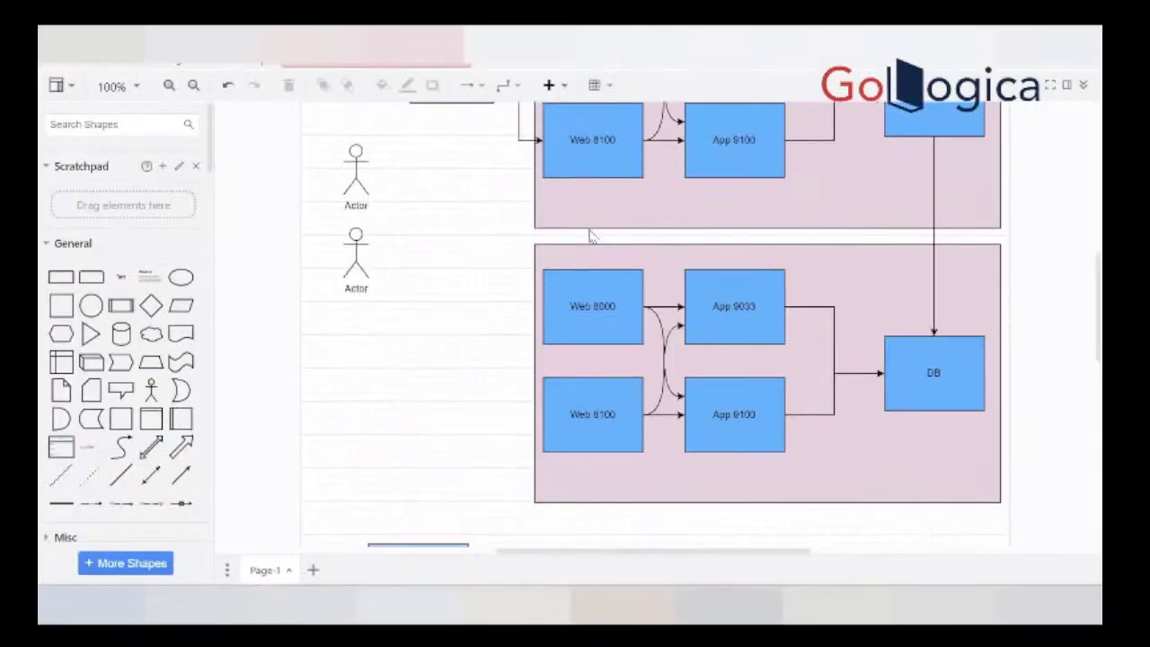
scroll(591, 234, up, 4)
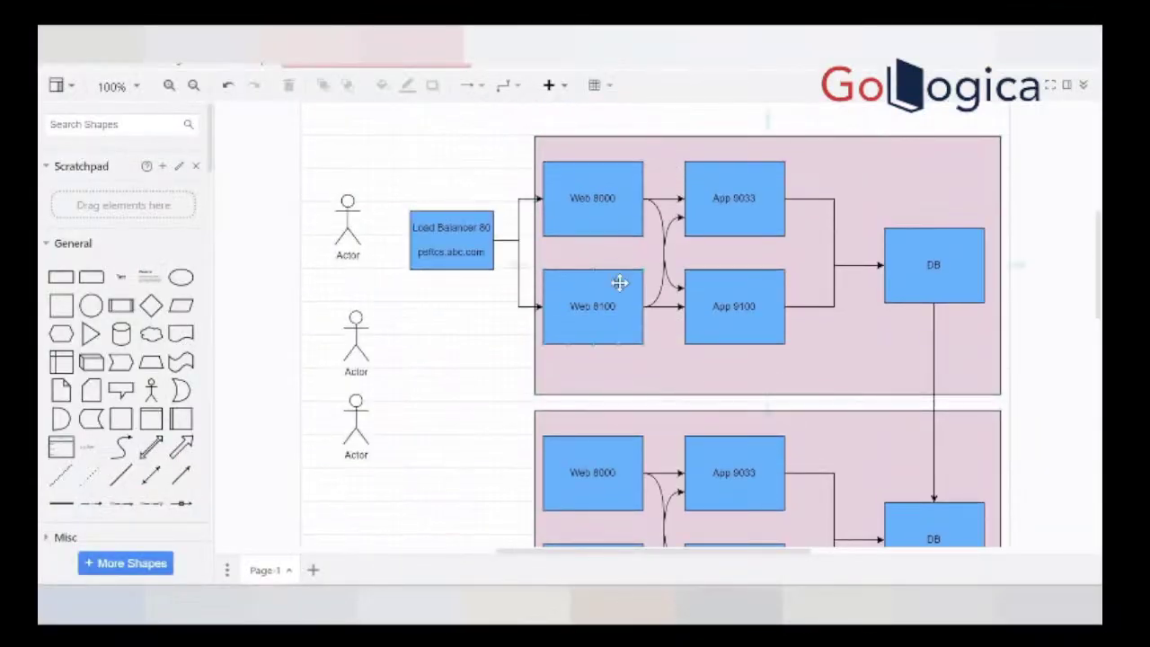
scroll(618, 284, down, 2)
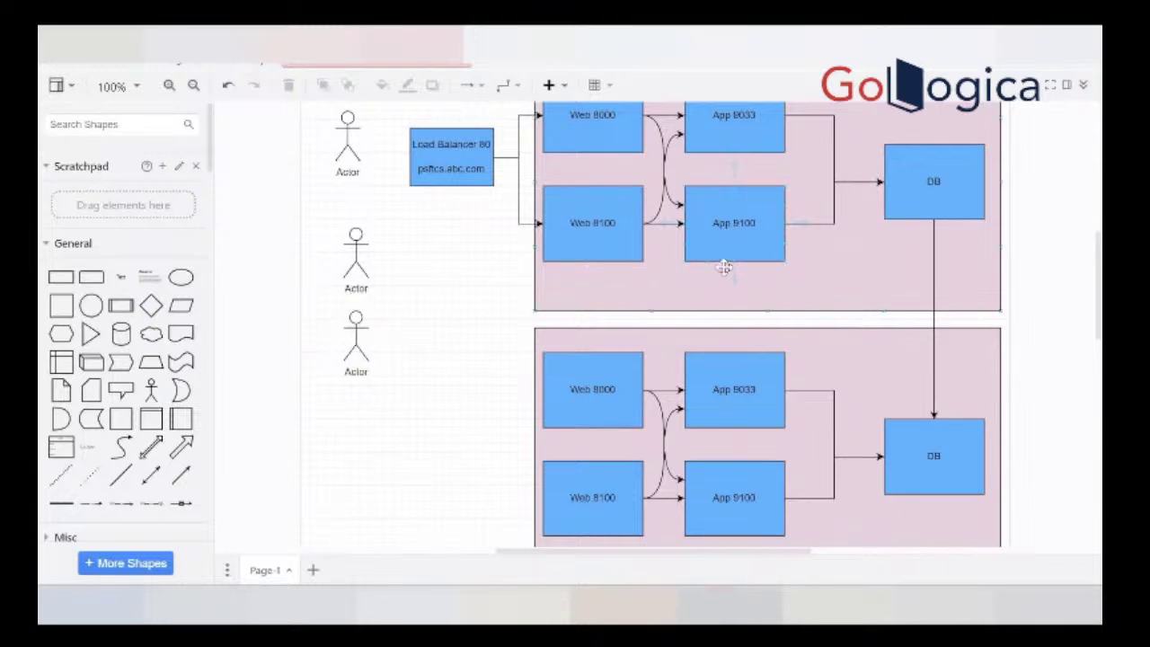
scroll(726, 264, down, 3)
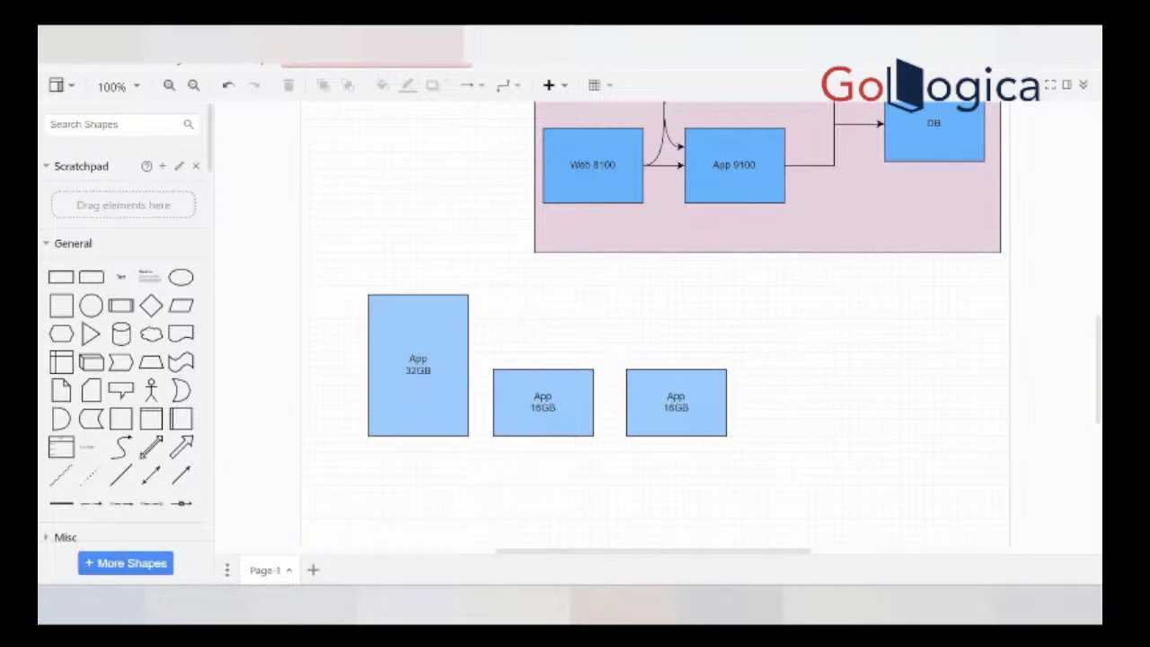
click(571, 605)
scroll(174, 509, down, 1)
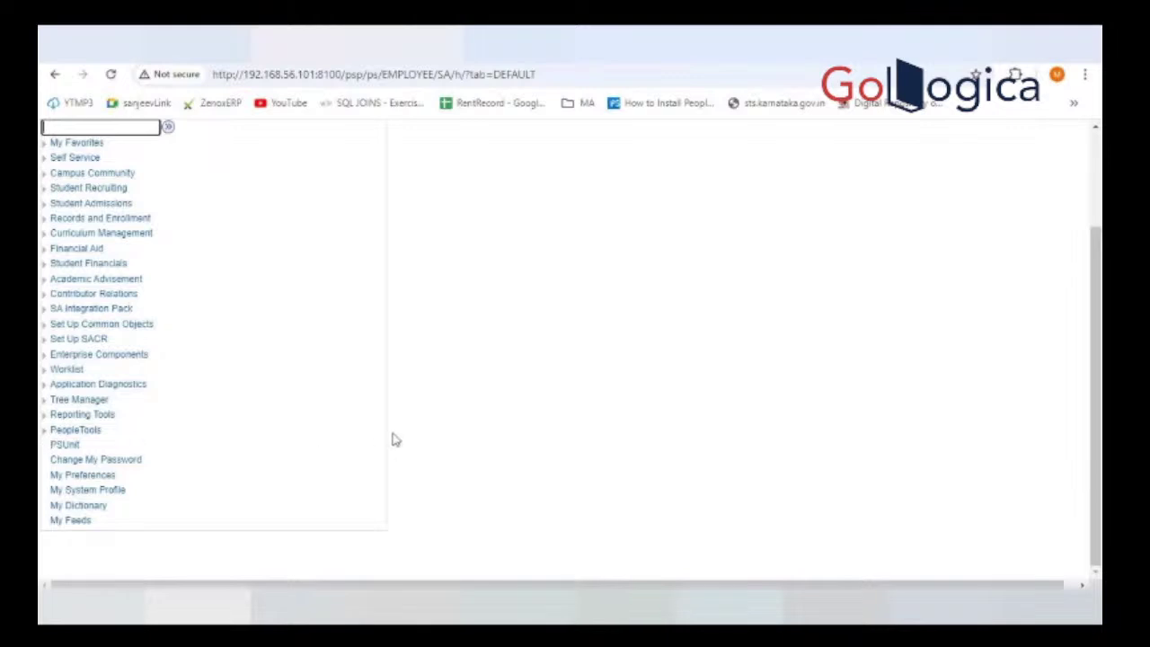
Step: Go to the Student Homepage via the Home icon, checking the homepage list without changing it
scroll(435, 446, up, 1)
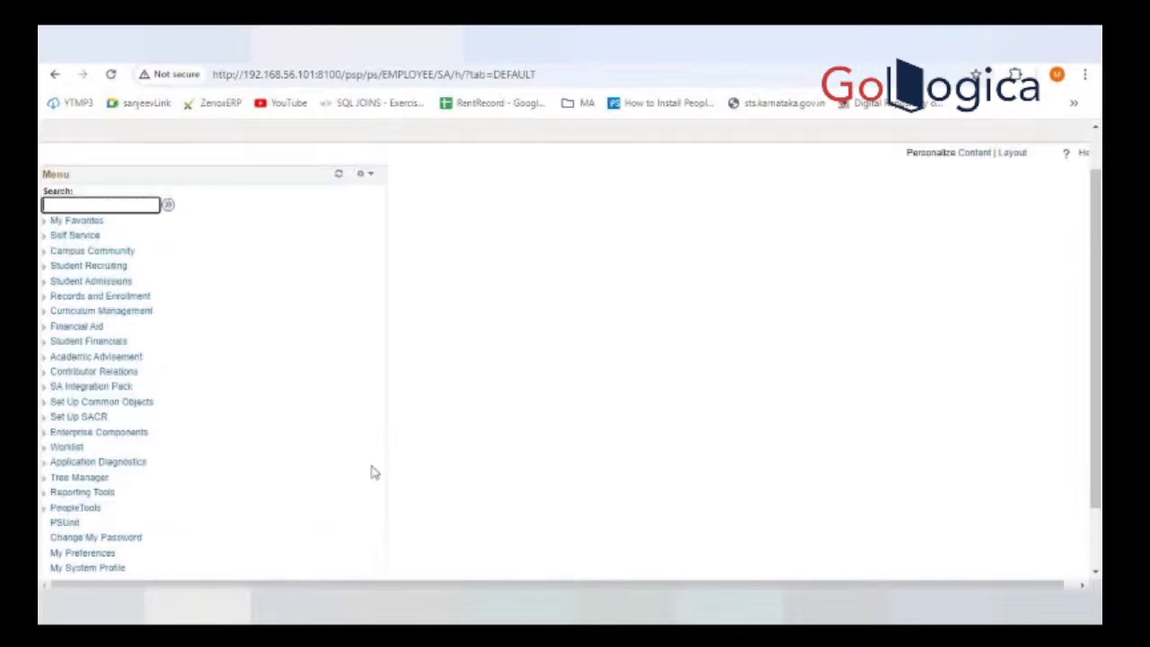
scroll(918, 184, up, 1)
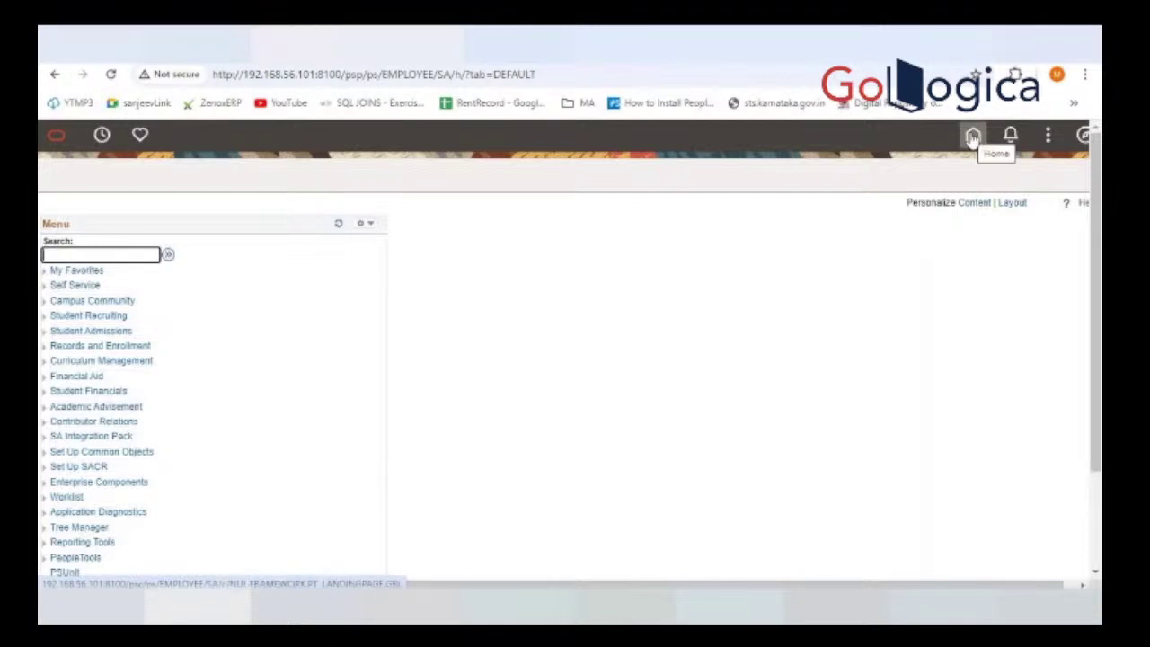
click(973, 136)
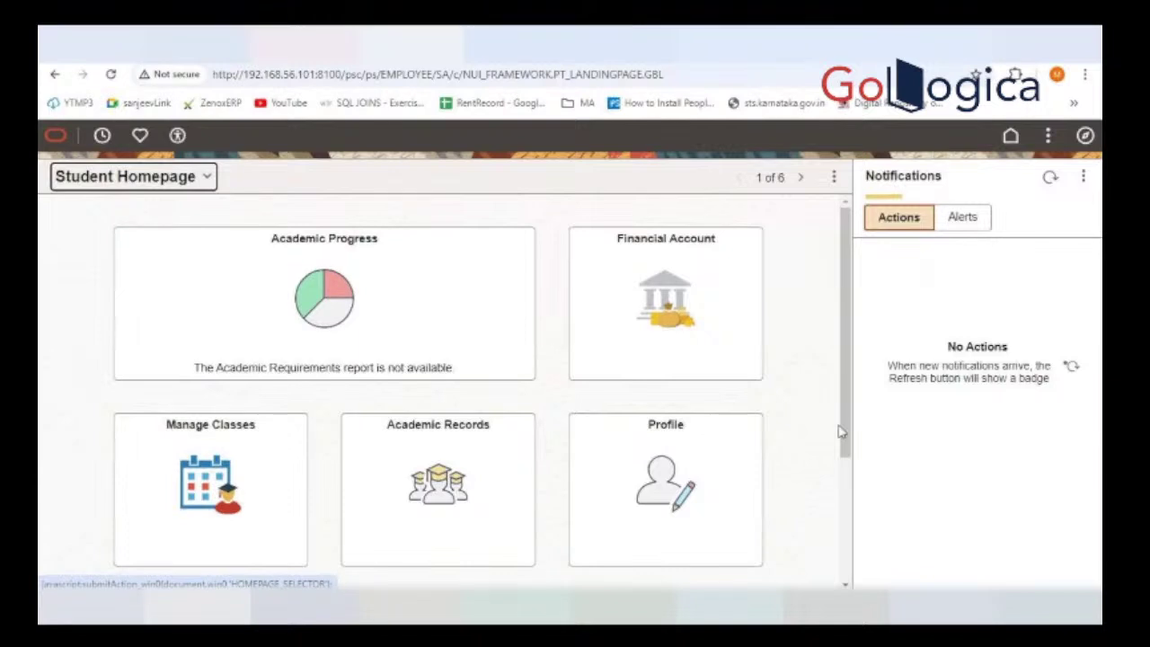
scroll(677, 473, down, 2)
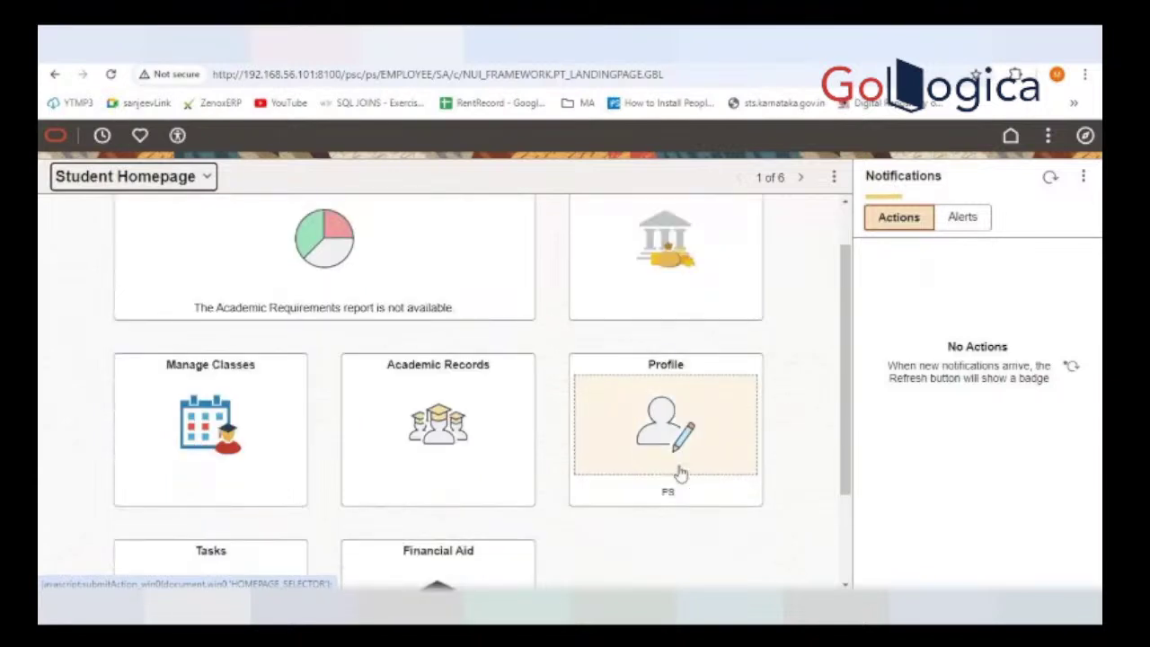
click(132, 185)
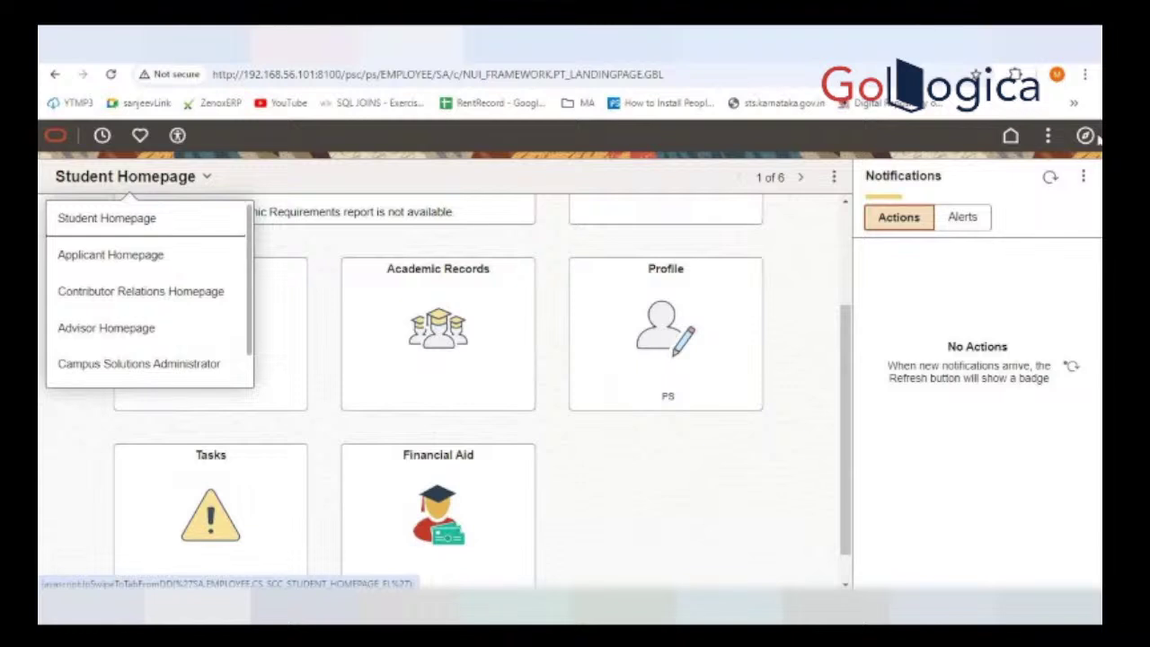
click(1090, 135)
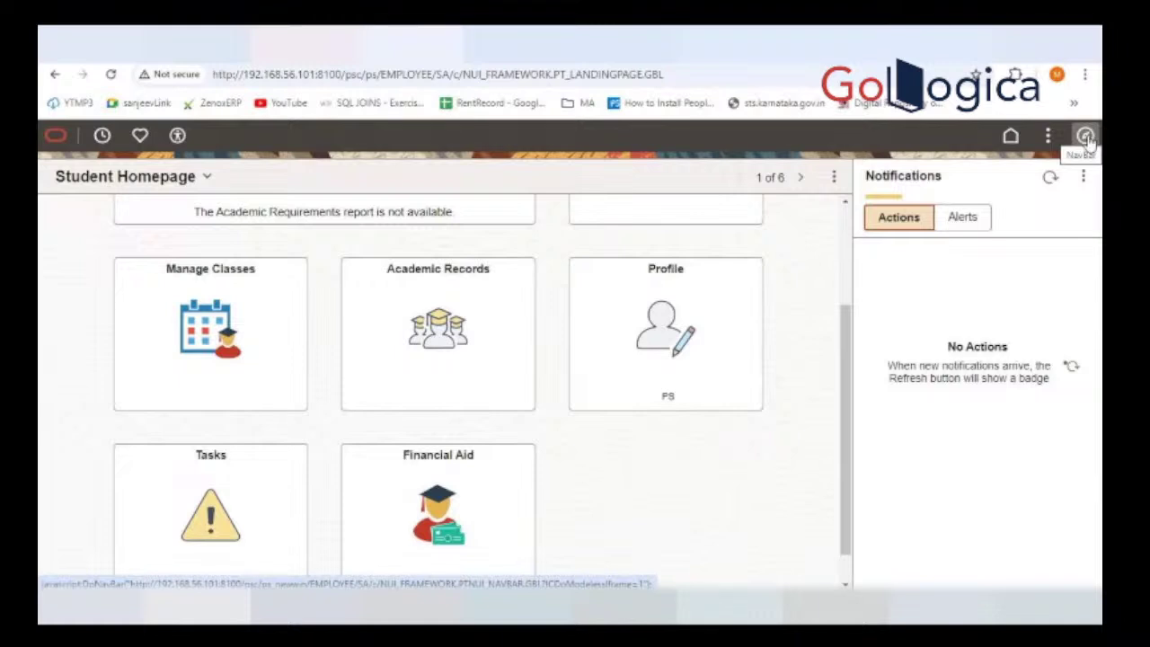
Step: Navigate NavBar Menu > PeopleTools > Process Scheduler > Process Monitor
click(1085, 137)
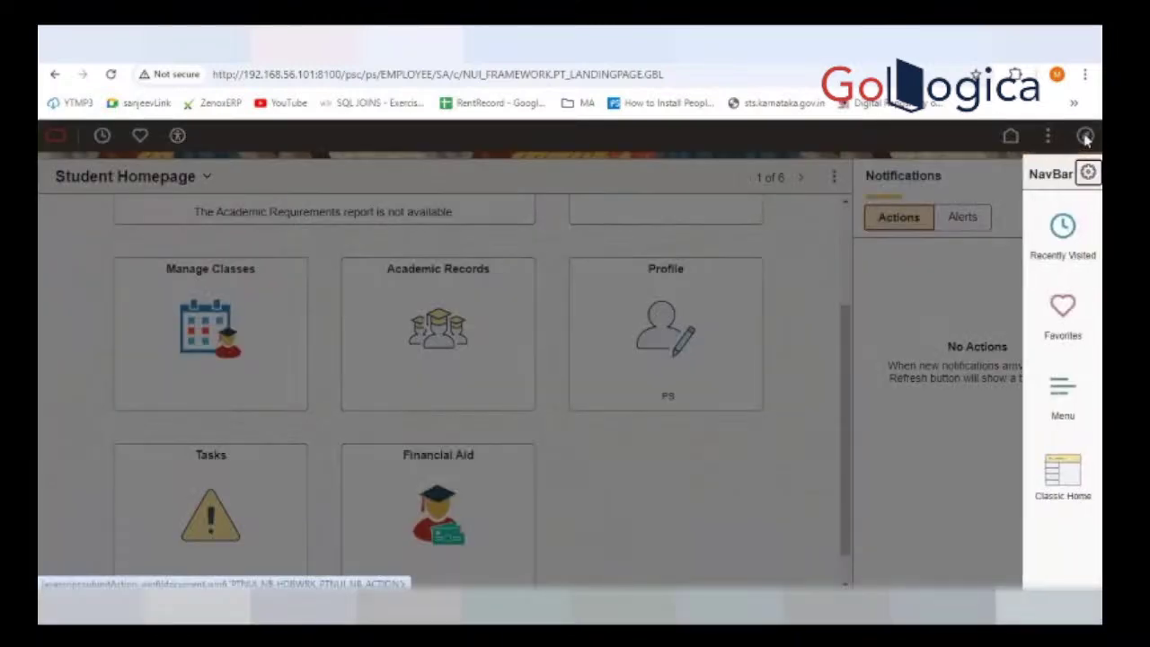
click(1062, 397)
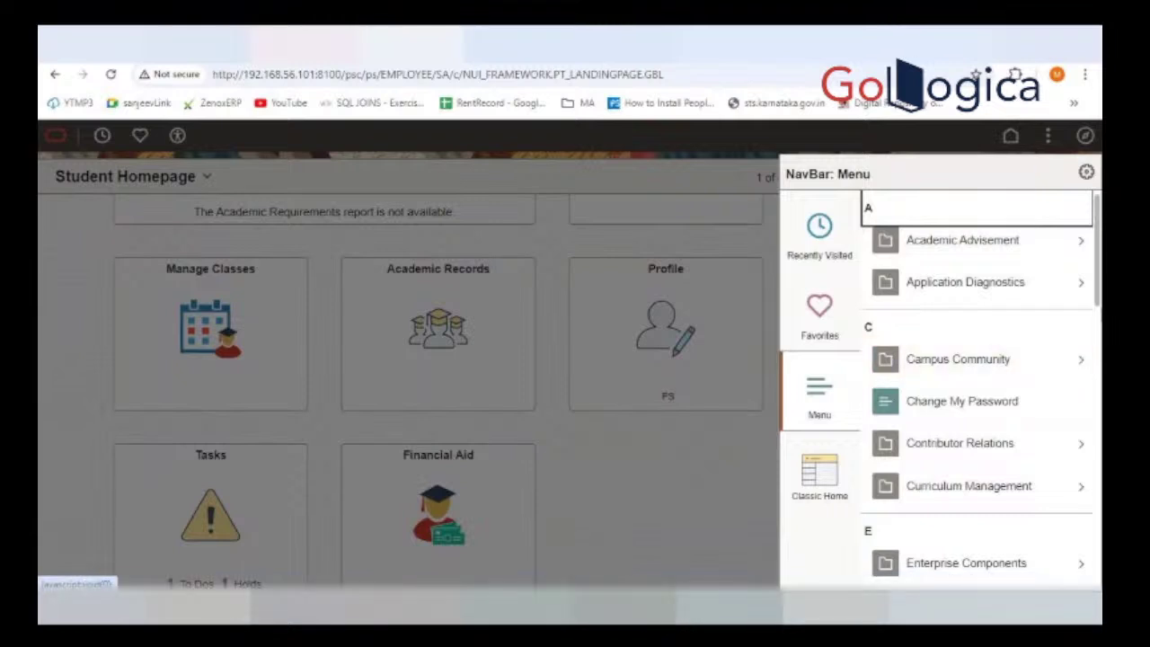
scroll(982, 388, down, 5)
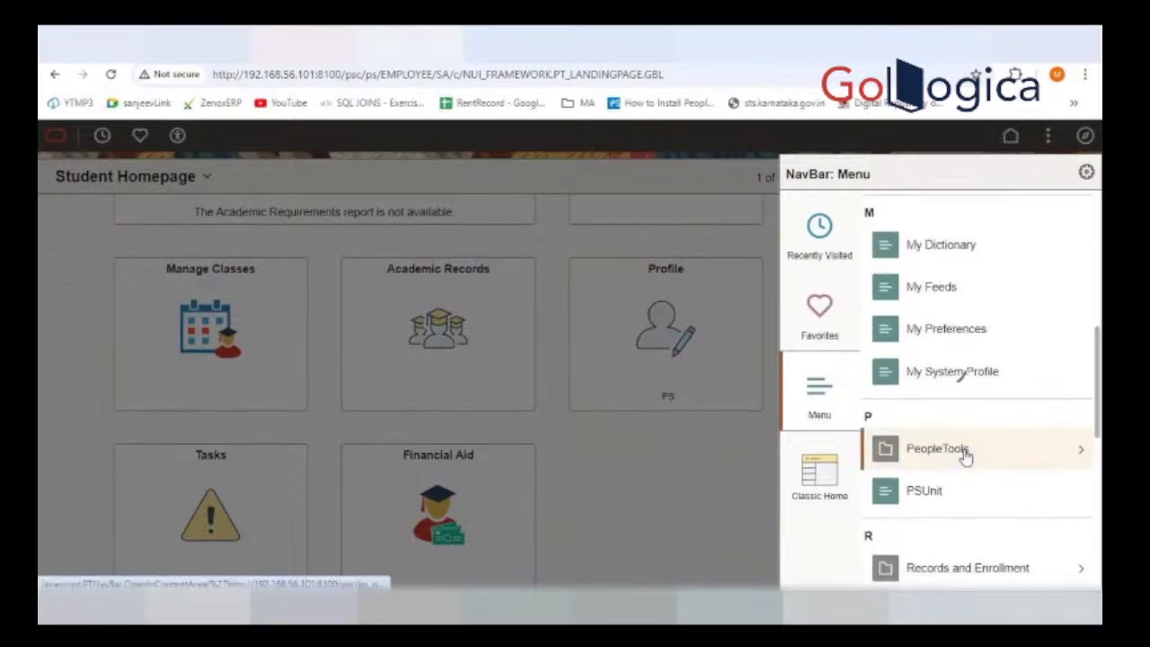
click(962, 454)
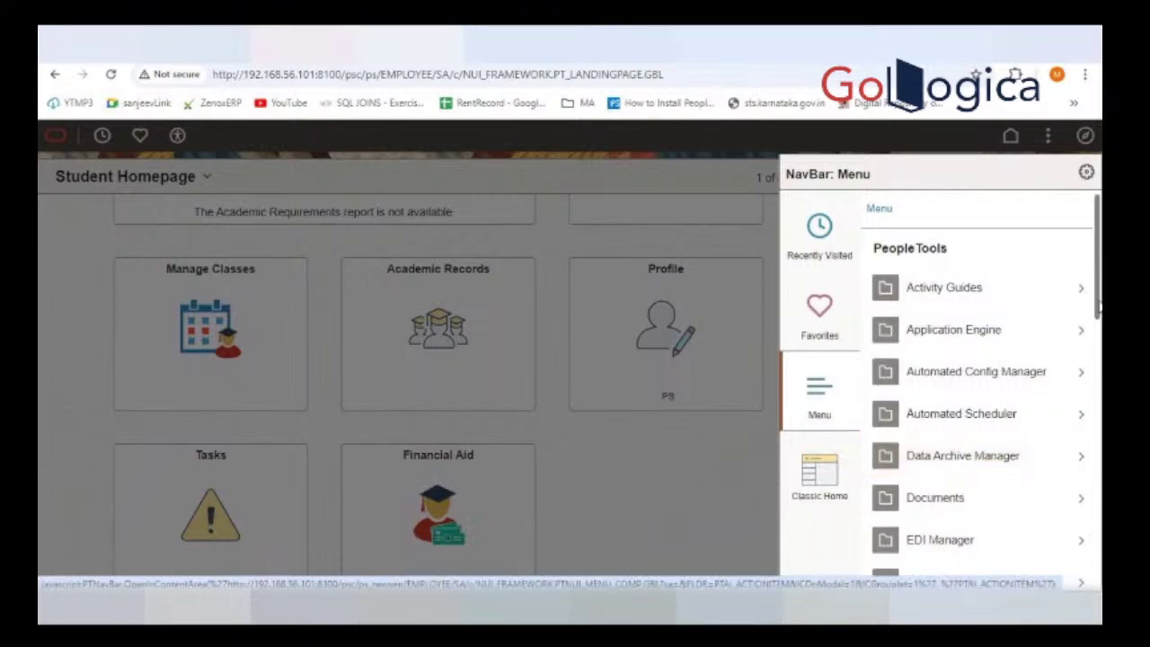
scroll(993, 437, down, 4)
scroll(1099, 452, down, 4)
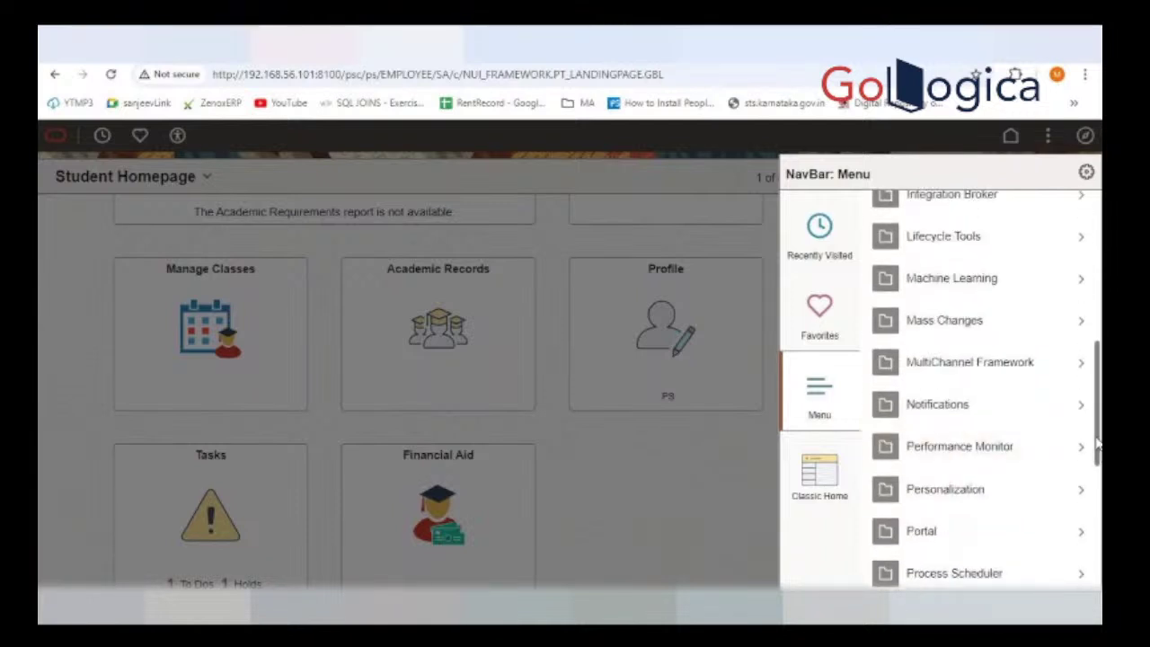
scroll(1091, 456, down, 2)
click(986, 508)
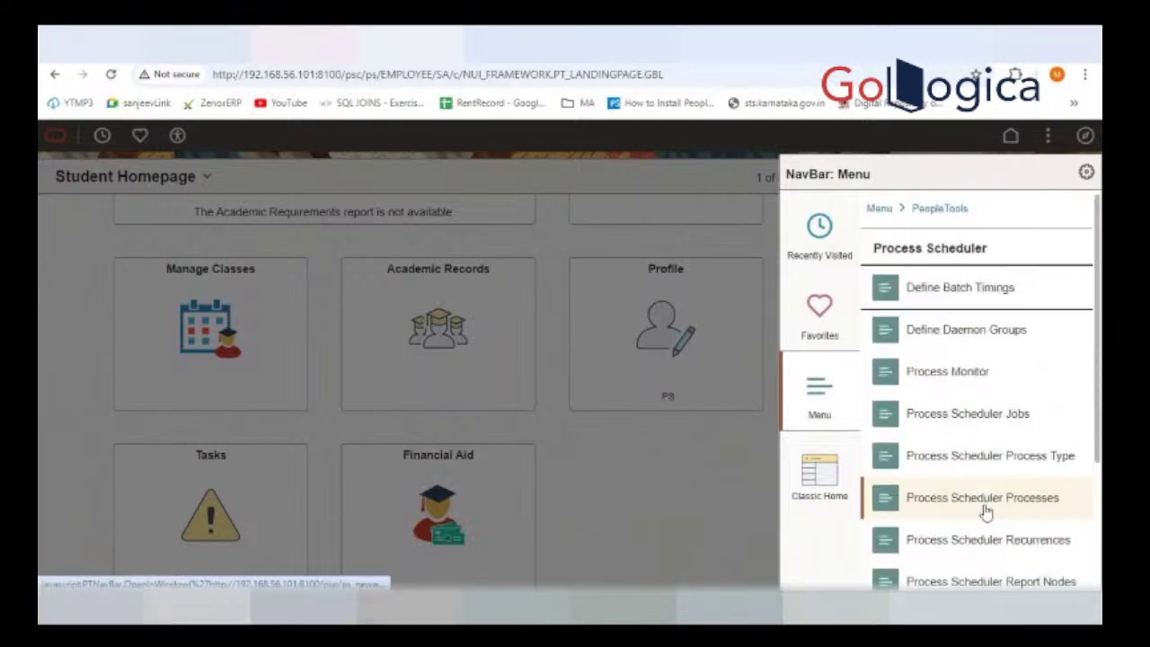
click(957, 374)
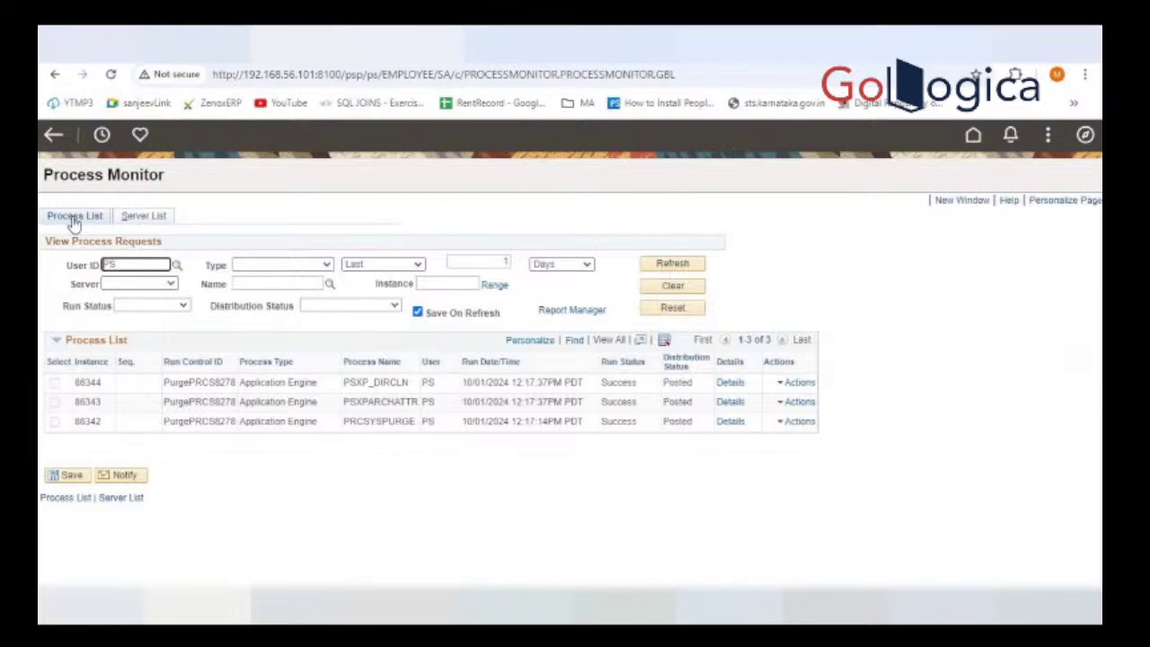
Step: Switch Process Monitor to its Server List tab
click(141, 216)
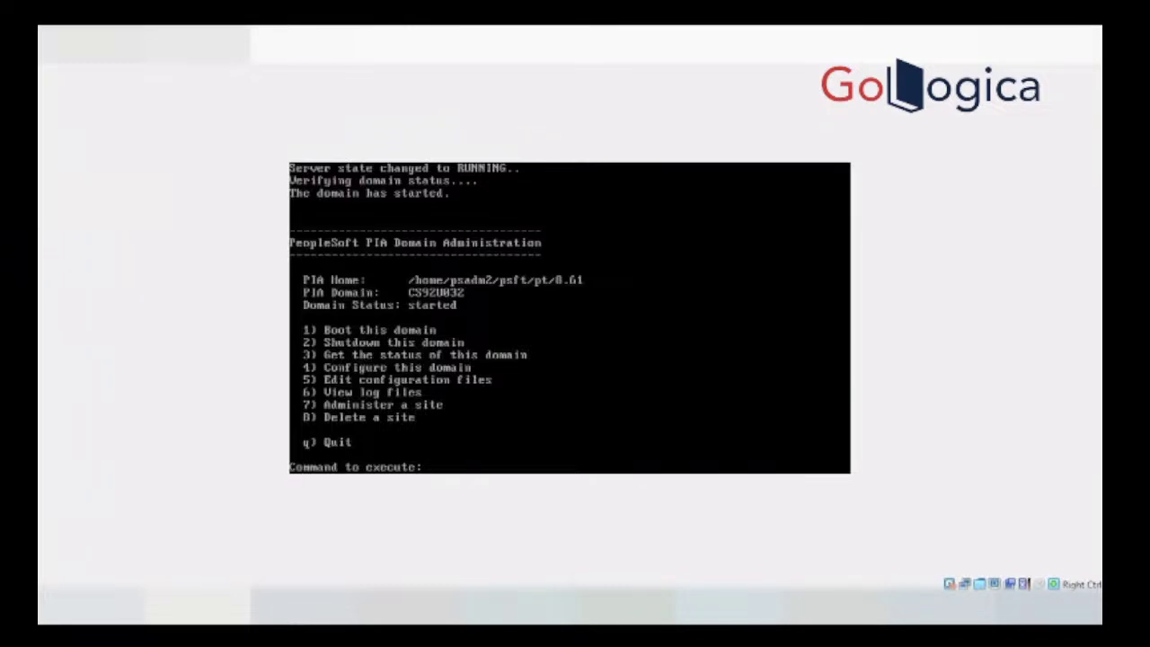
Step: Leave the PIA menu, choose Process Scheduler (2) > Create a domain (2), and enter name CS92UH32
key(ctrl+c)
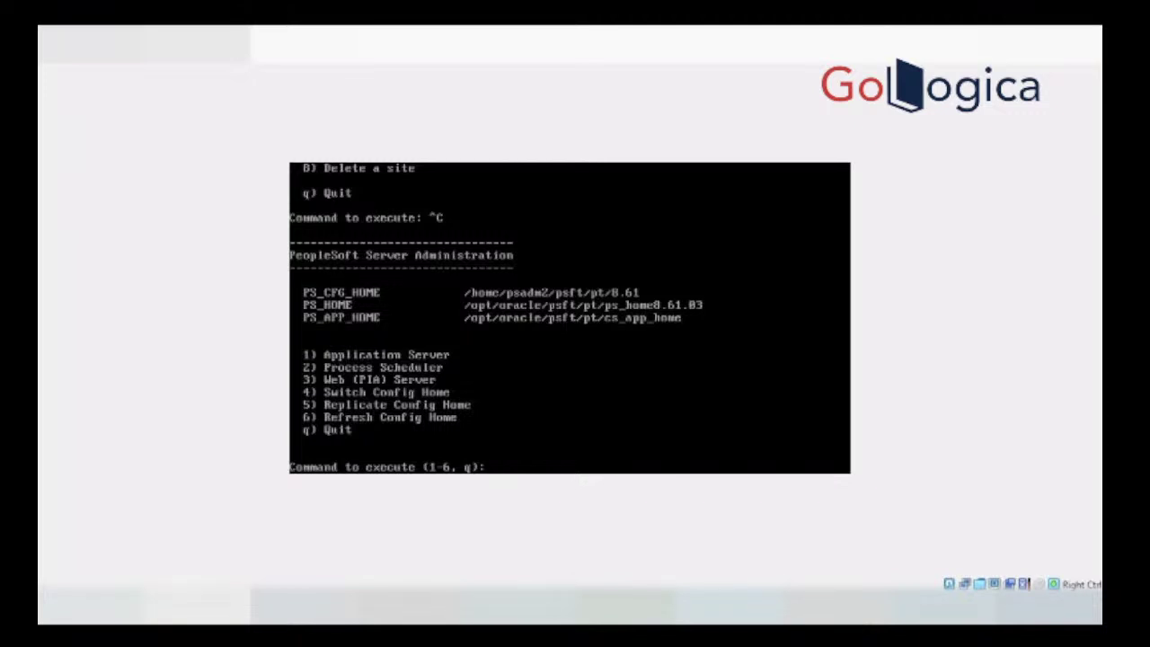
text(2)
key(Return)
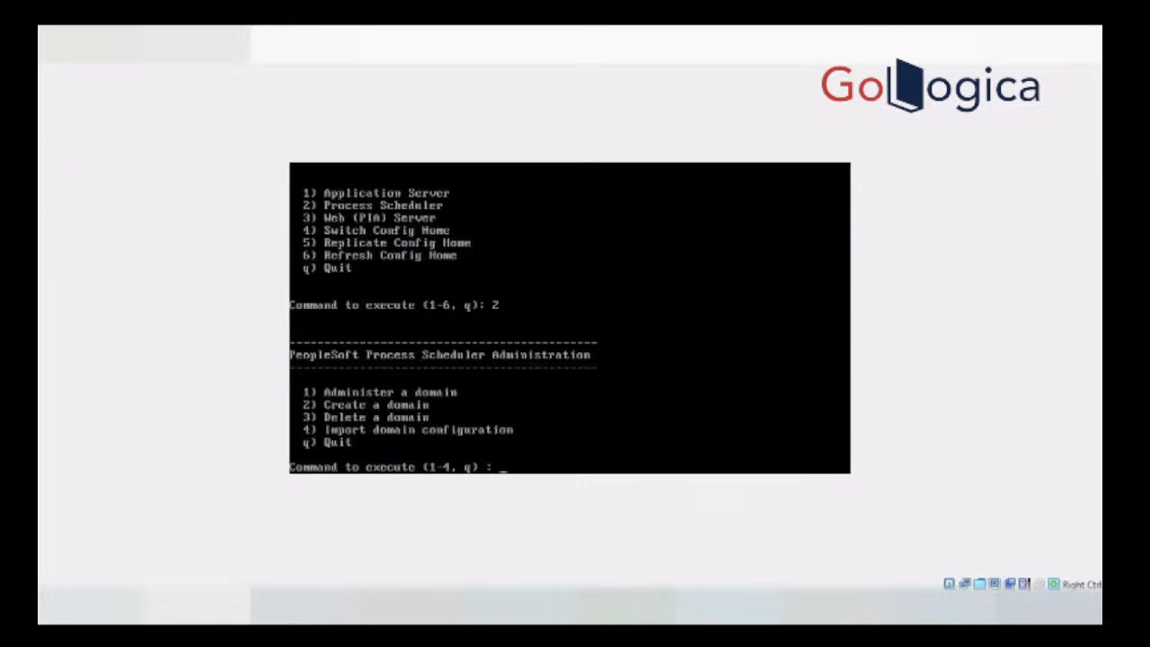
text(2)
key(Return)
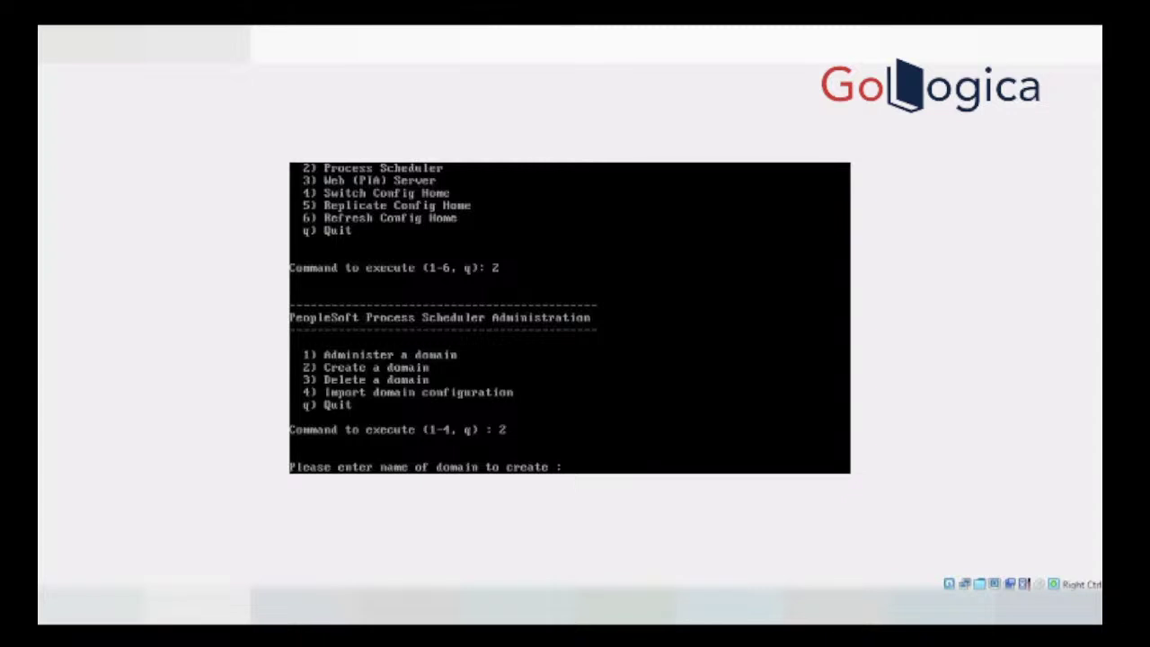
text(CS92UH32)
Step: Submit the domain name and set Master Scheduler and Perf Collator to No
key(Return)
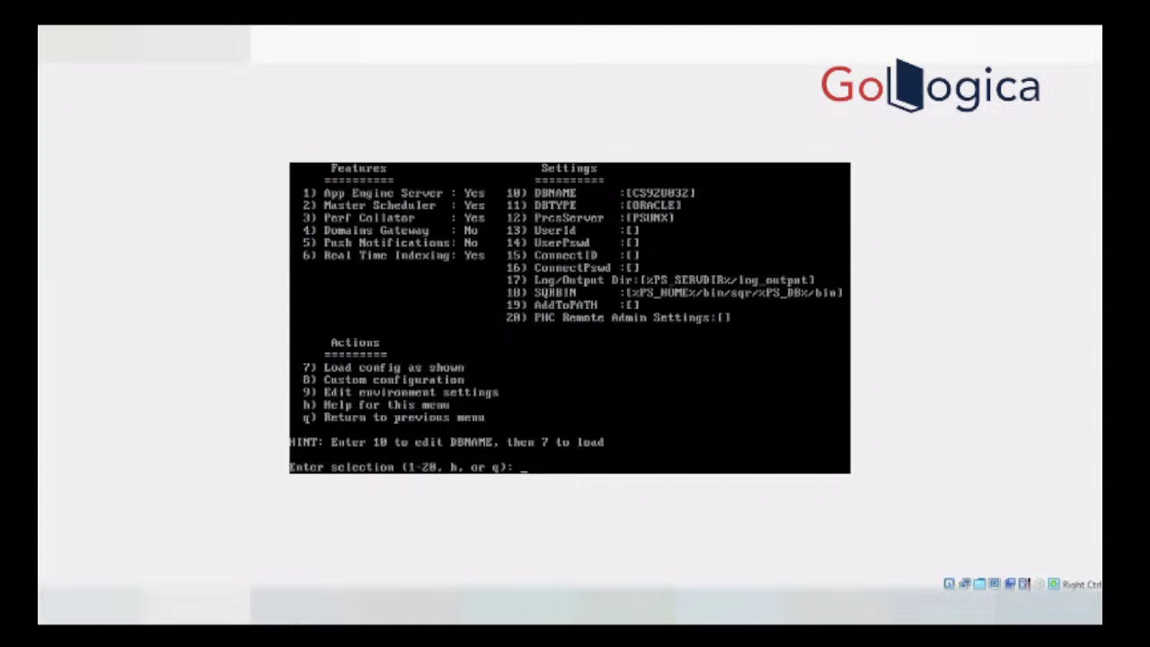
key(Return)
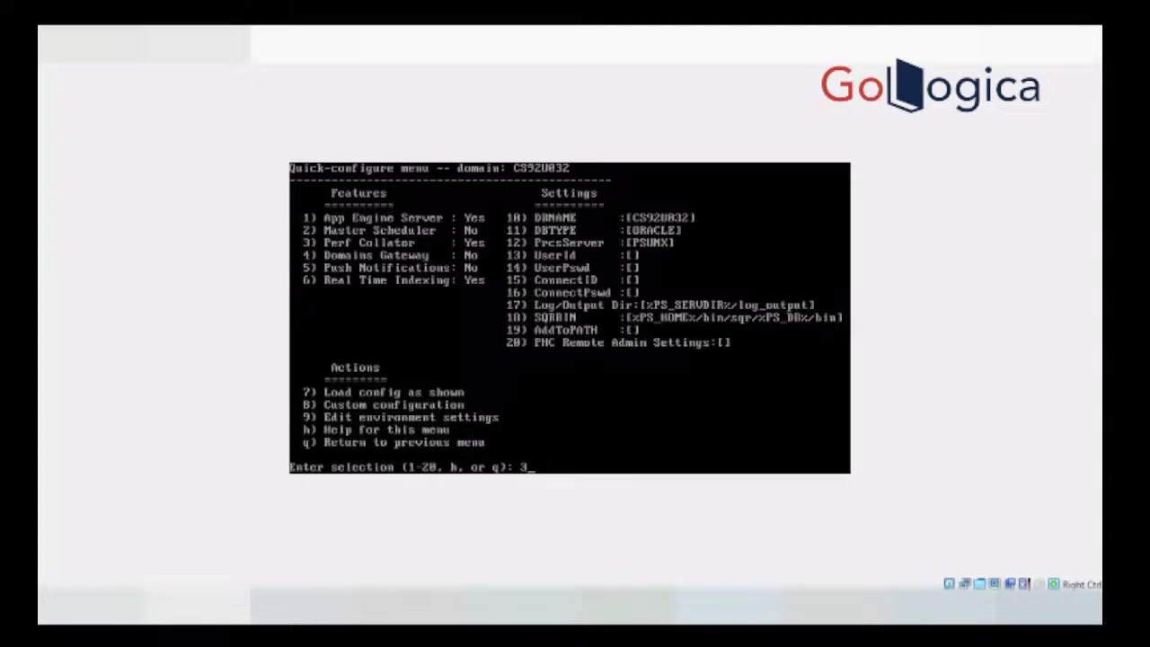
key(Return)
Step: Check the Process Monitor server list showing PRCS8278 running, then return to psadmin
click(320, 545)
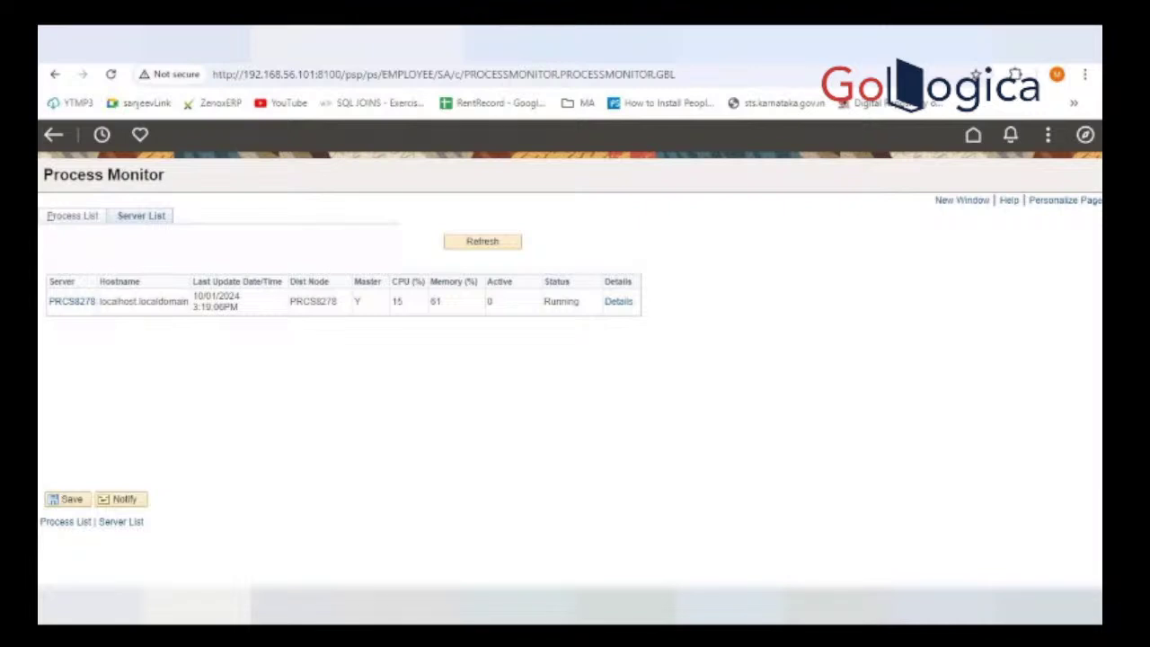
mouse_move(836, 604)
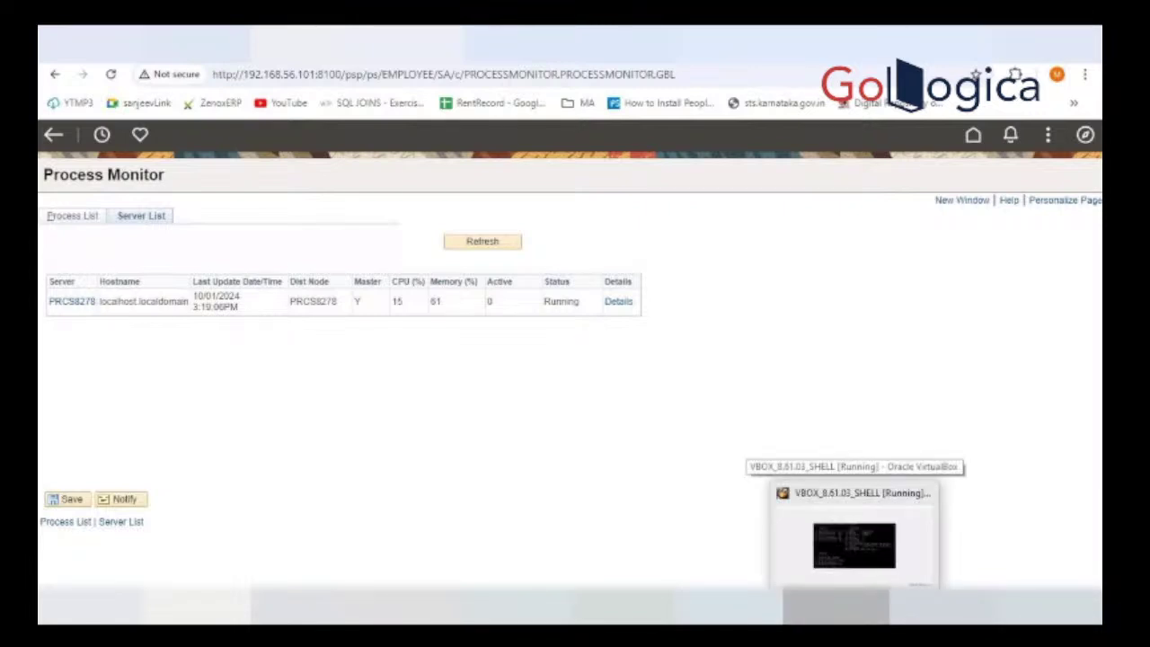
click(854, 545)
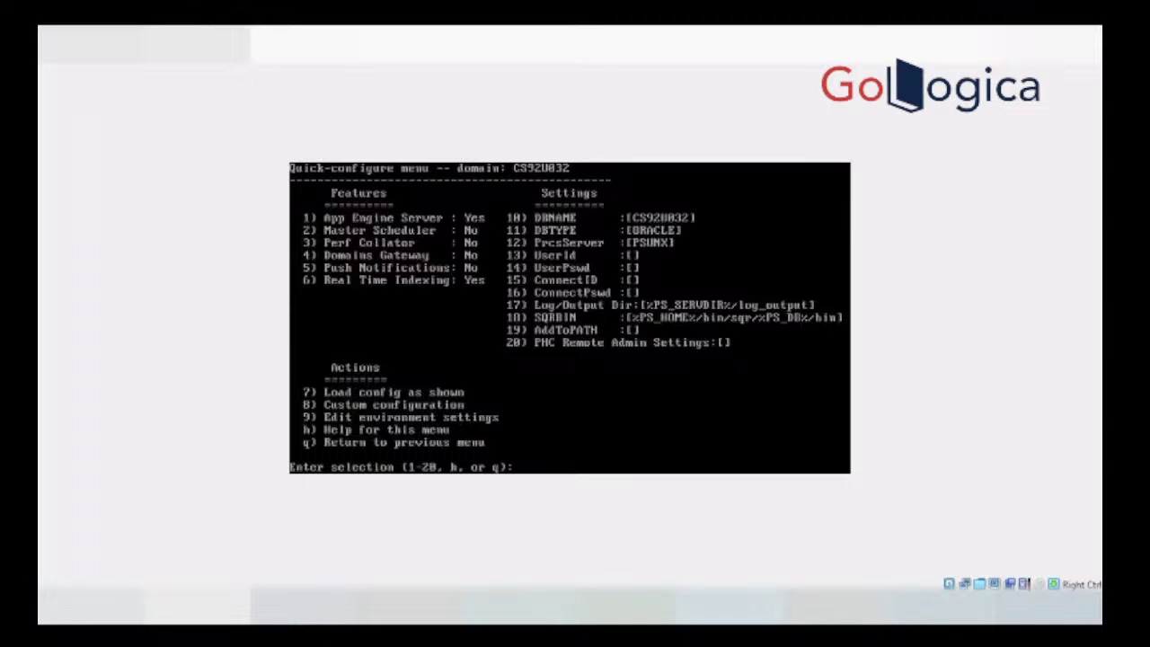
Step: Set the domain's UserId setting (option 13) to PS
text(13)
key(Return)
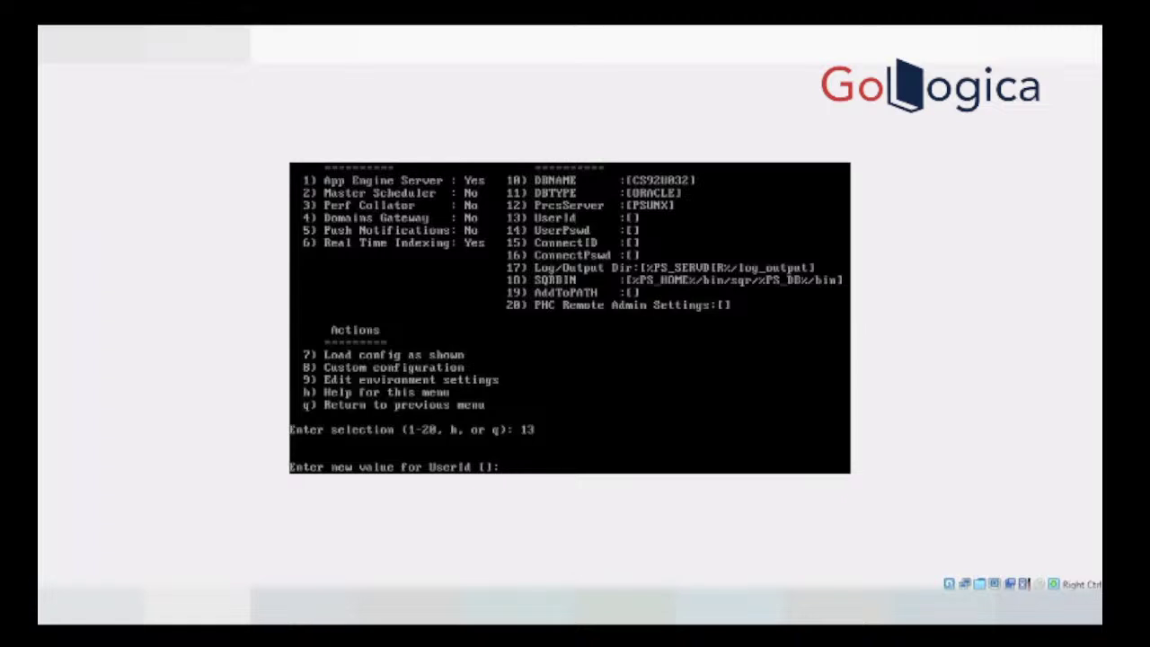
text(PS)
key(Return)
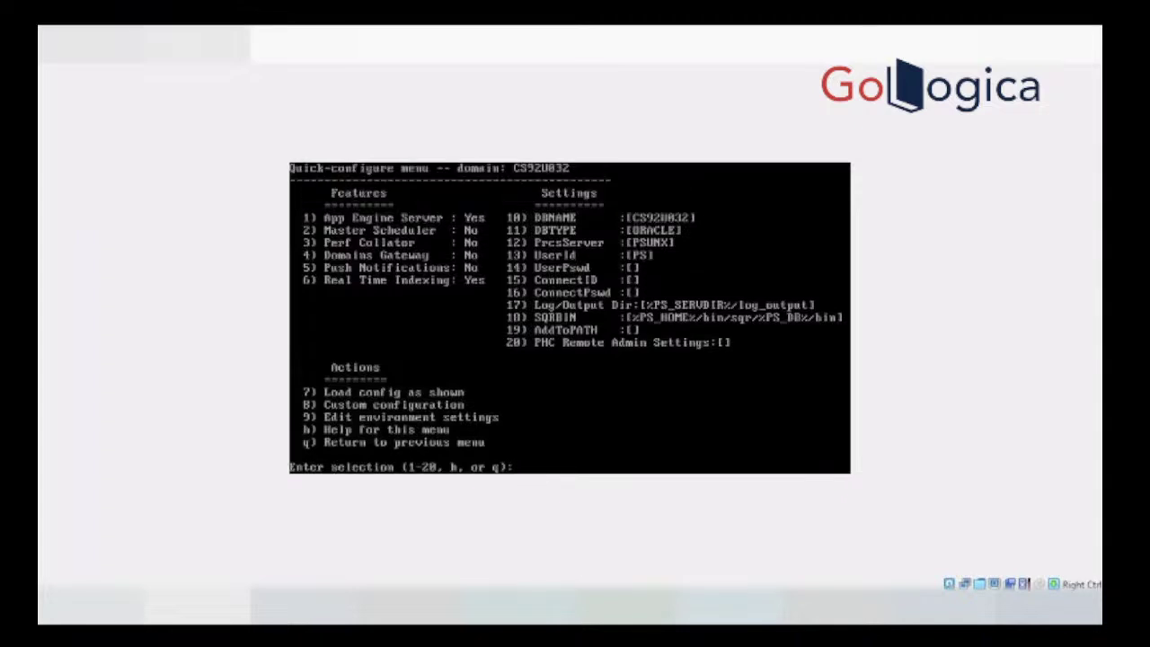
Step: Enter and confirm the database password in the UserPswd setting (option 14)
text(14)
key(Return)
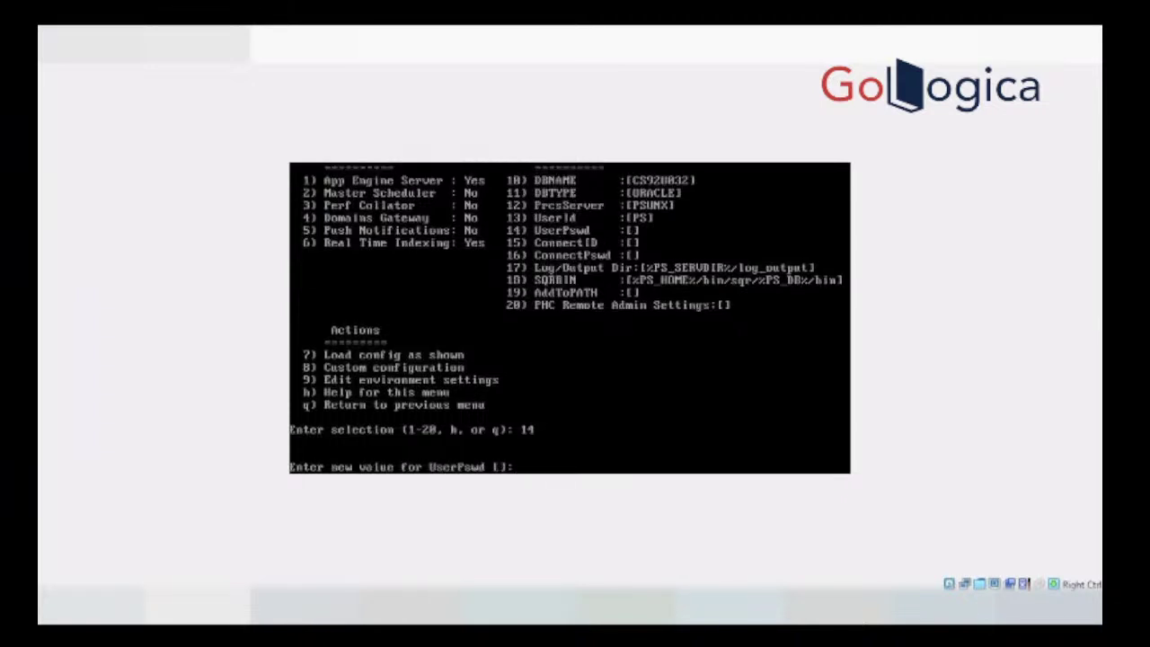
key(Return)
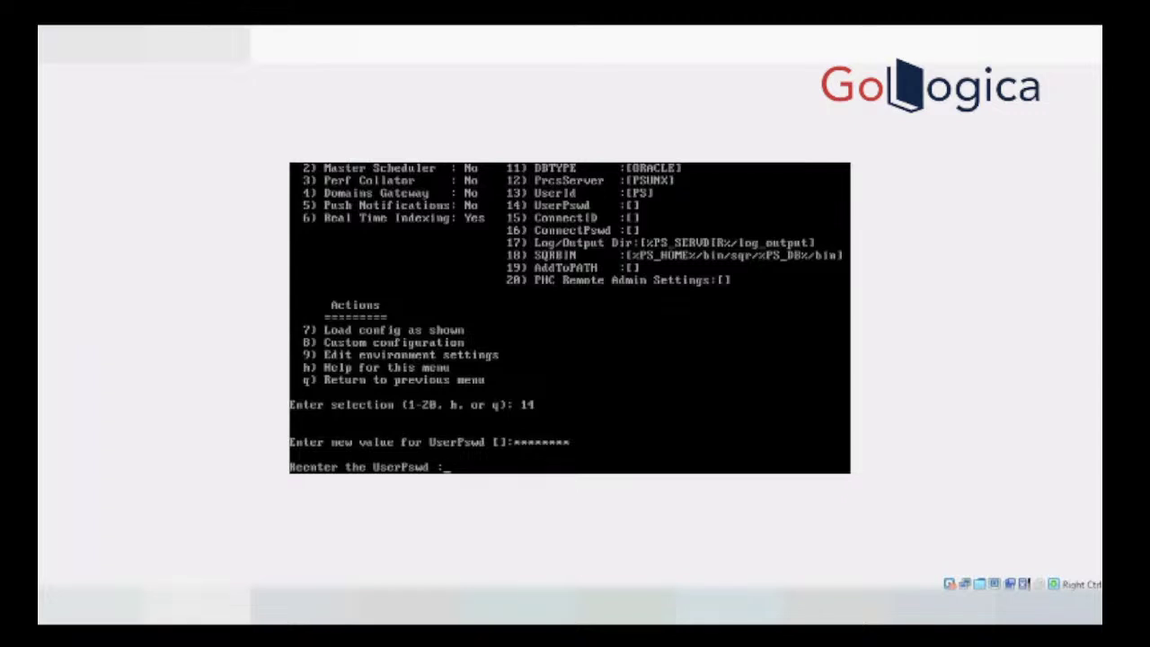
key(Return)
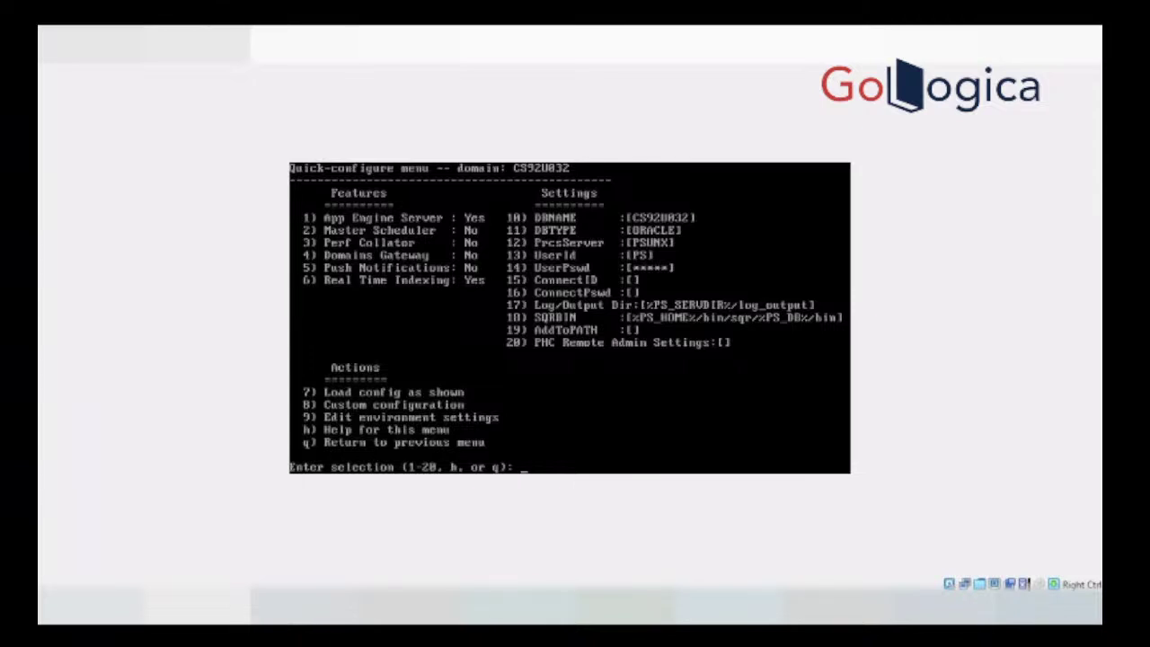
Step: Set the ConnectID setting (option 15) to people
text(15)
key(Return)
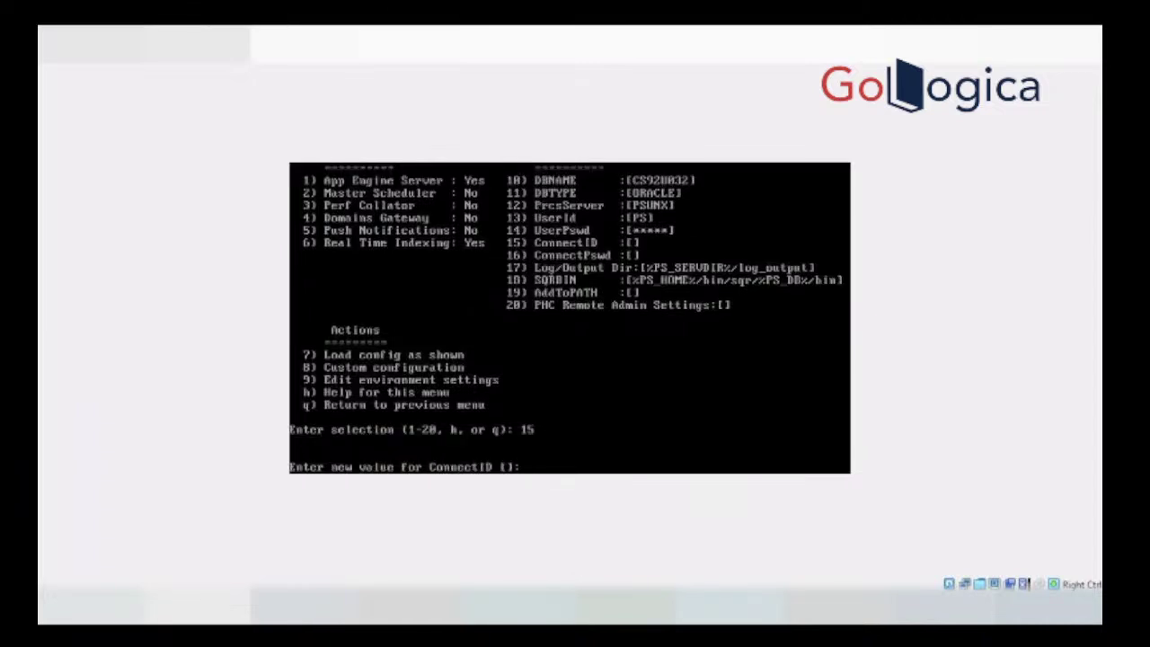
text(people)
key(Return)
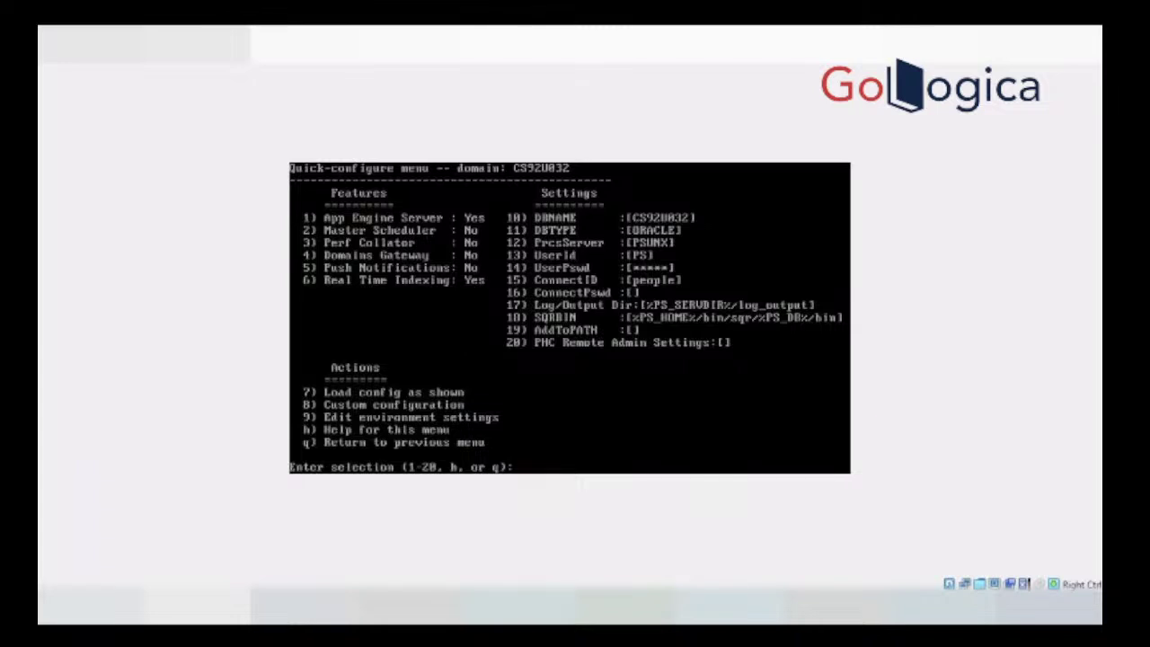
Step: Enter and confirm a new connect password for ConnectPswd (option 16)
text(16)
key(Return)
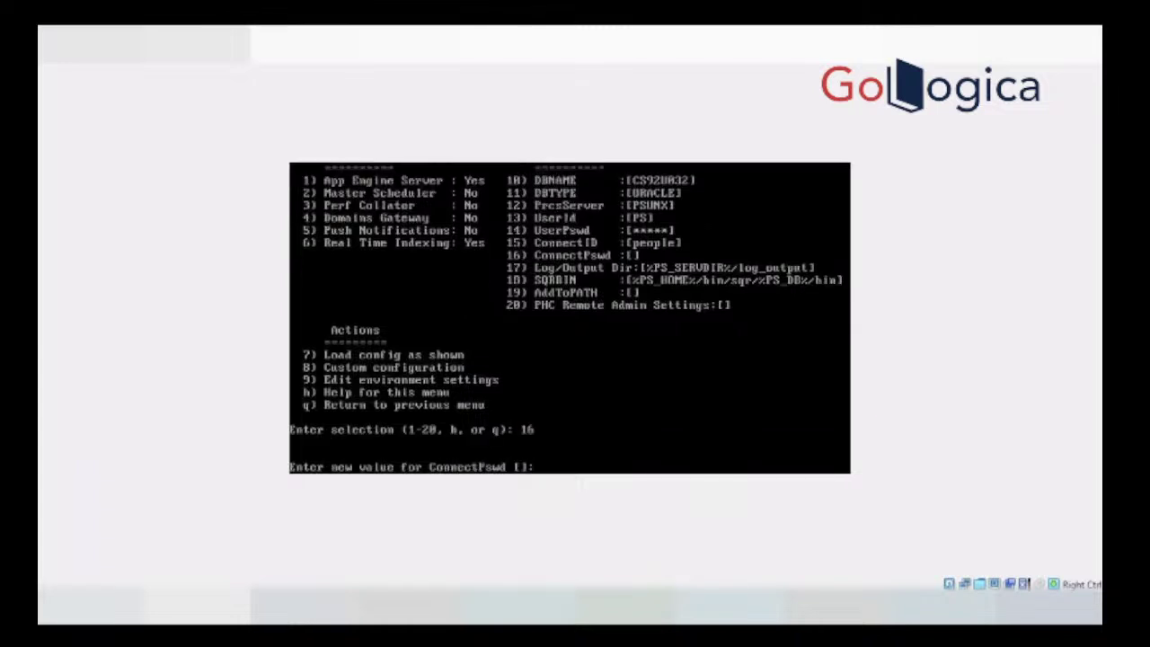
text(******)
key(Return)
text(****)
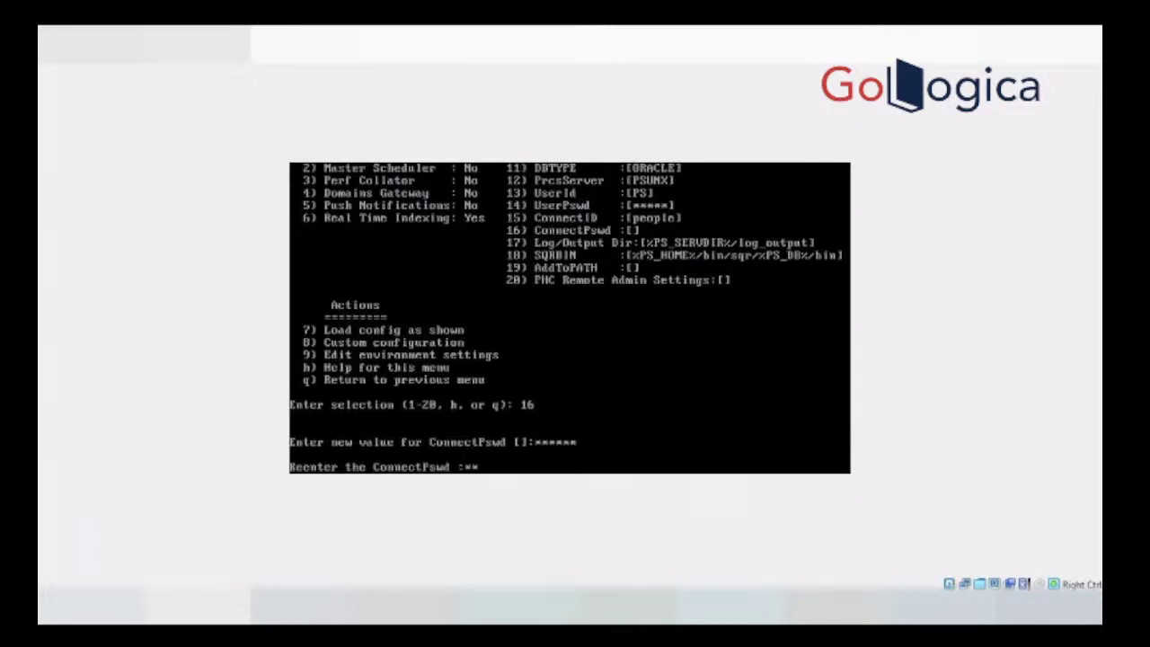
text(**)
key(Return)
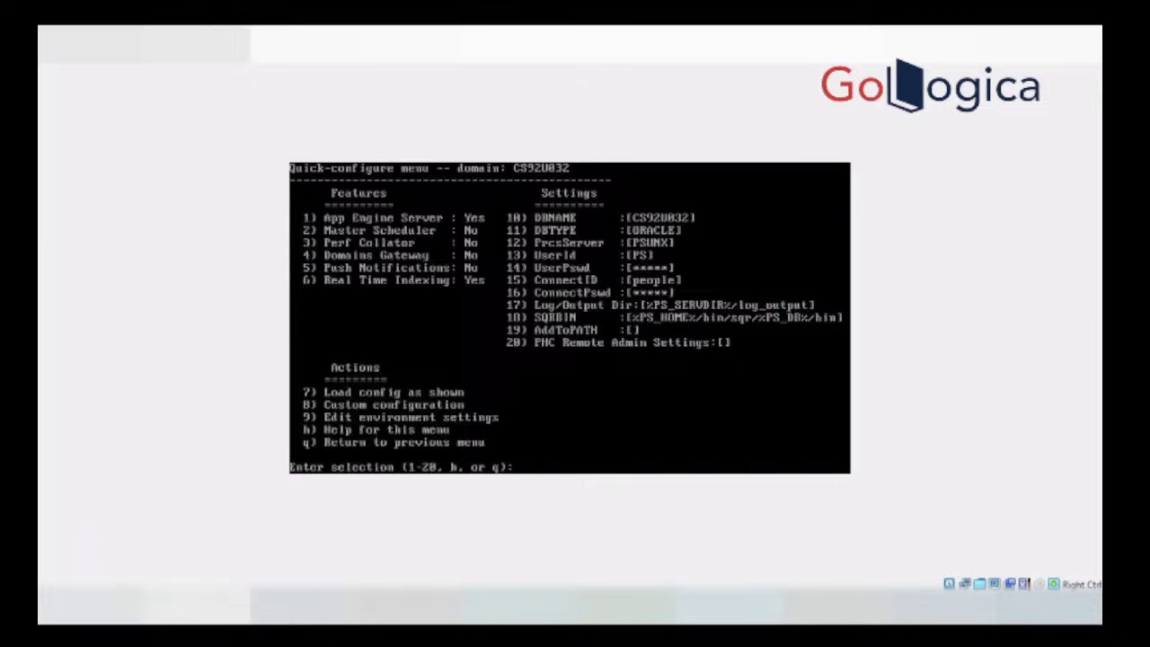
Step: Load the configuration as shown and boot domain CS92U032, starting 7 processes
text(7)
key(Return)
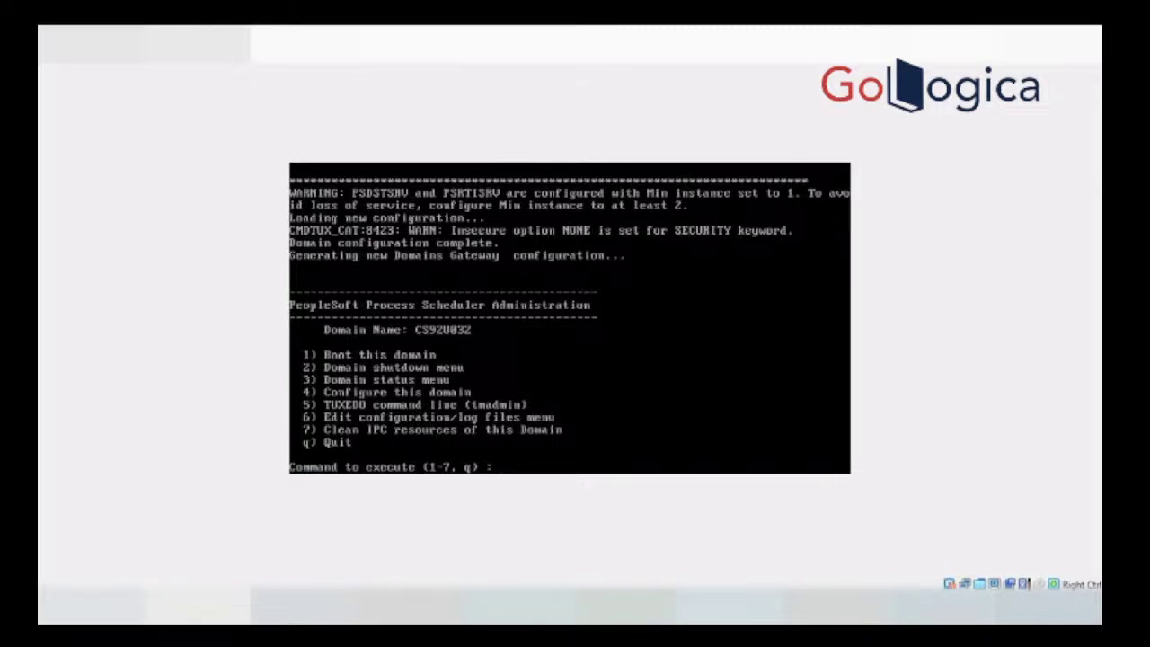
text(1)
key(Return)
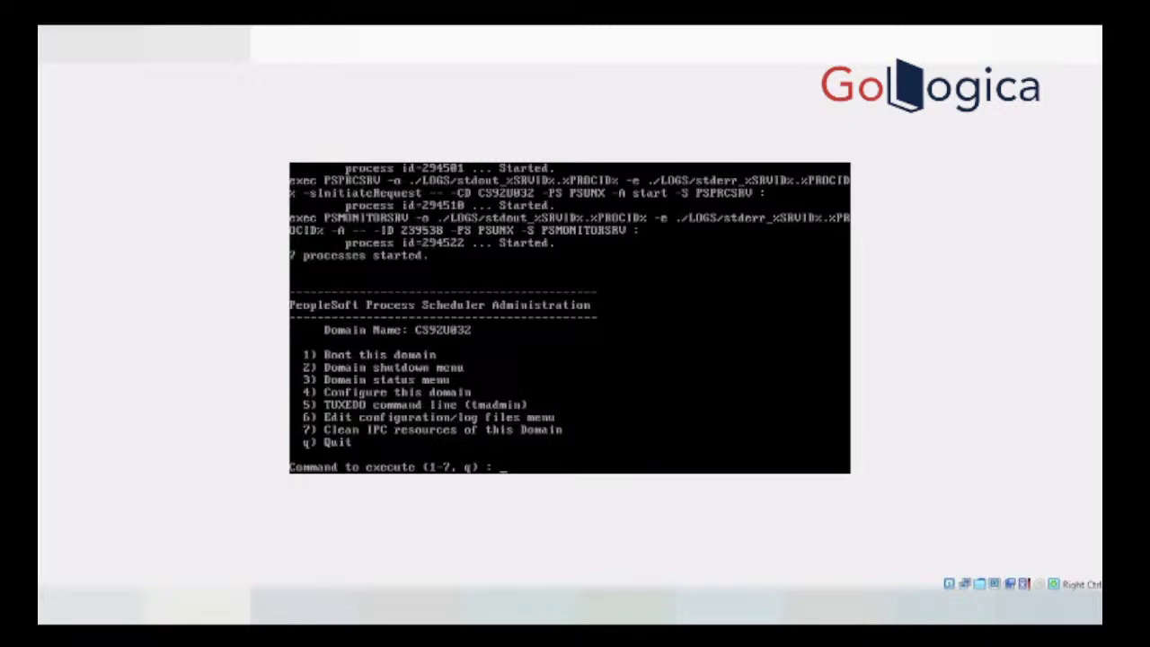
key(shift+Page_Up)
key(shift+Page_Up)
key(shift+Page_Up)
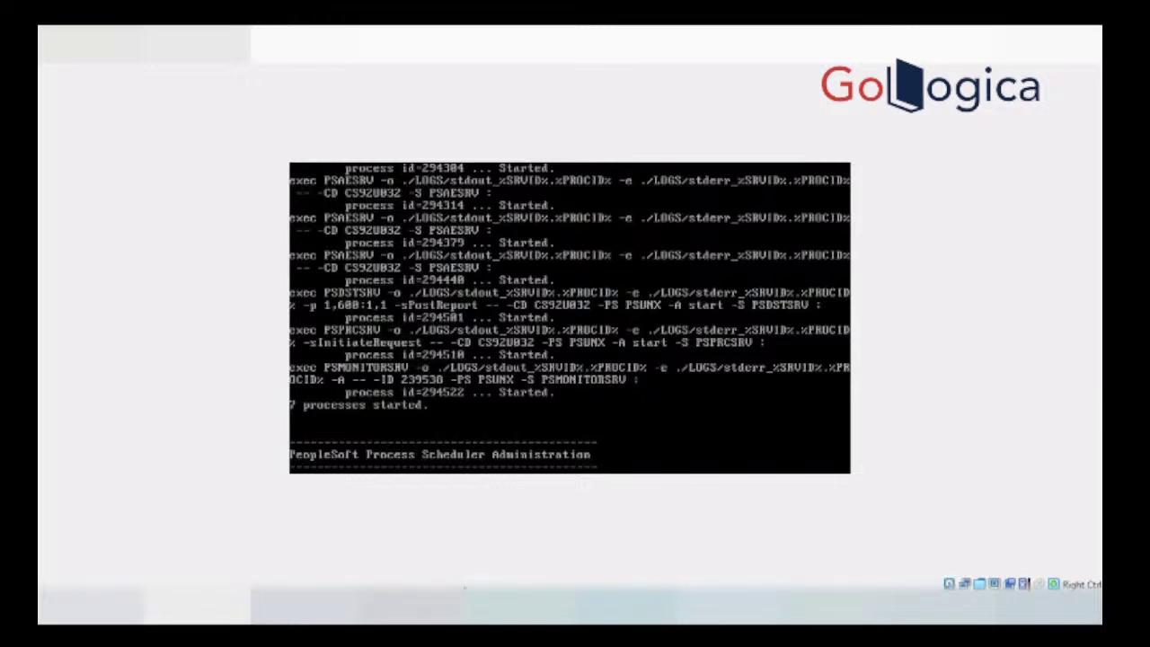
Step: View the Process Monitor Server List in Chrome, showing PSUNX running with no report node
mouse_move(314, 603)
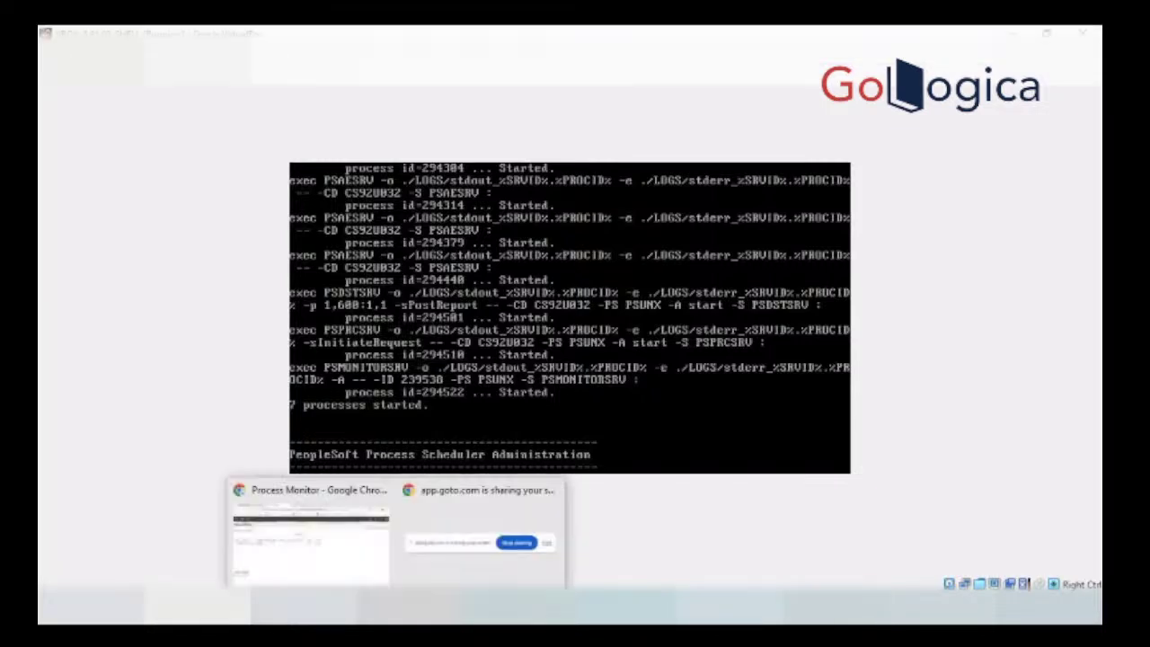
click(318, 567)
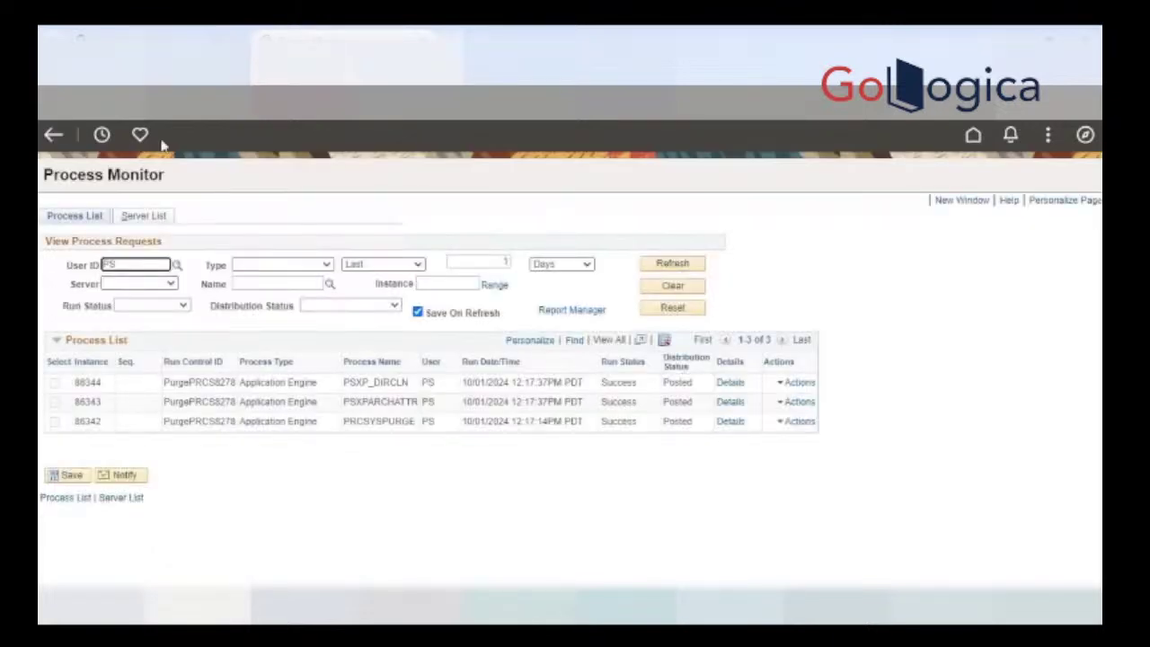
click(155, 217)
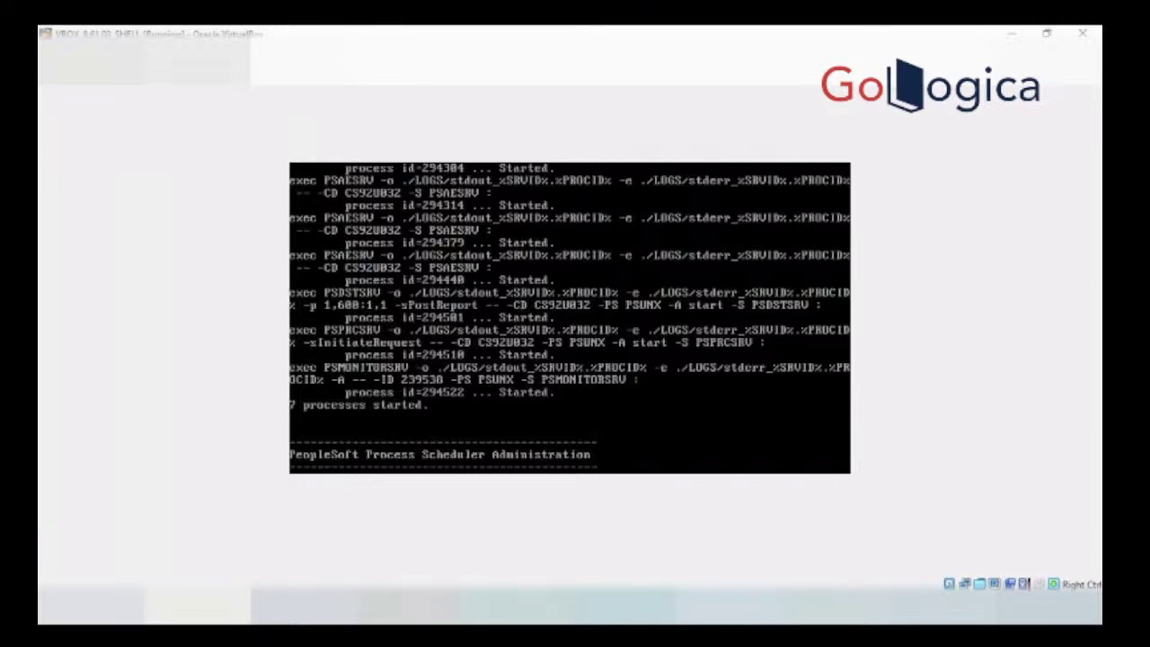
Step: Go to PeopleTools > Process Scheduler > Process Scheduler Servers from the NavBar menu
click(305, 539)
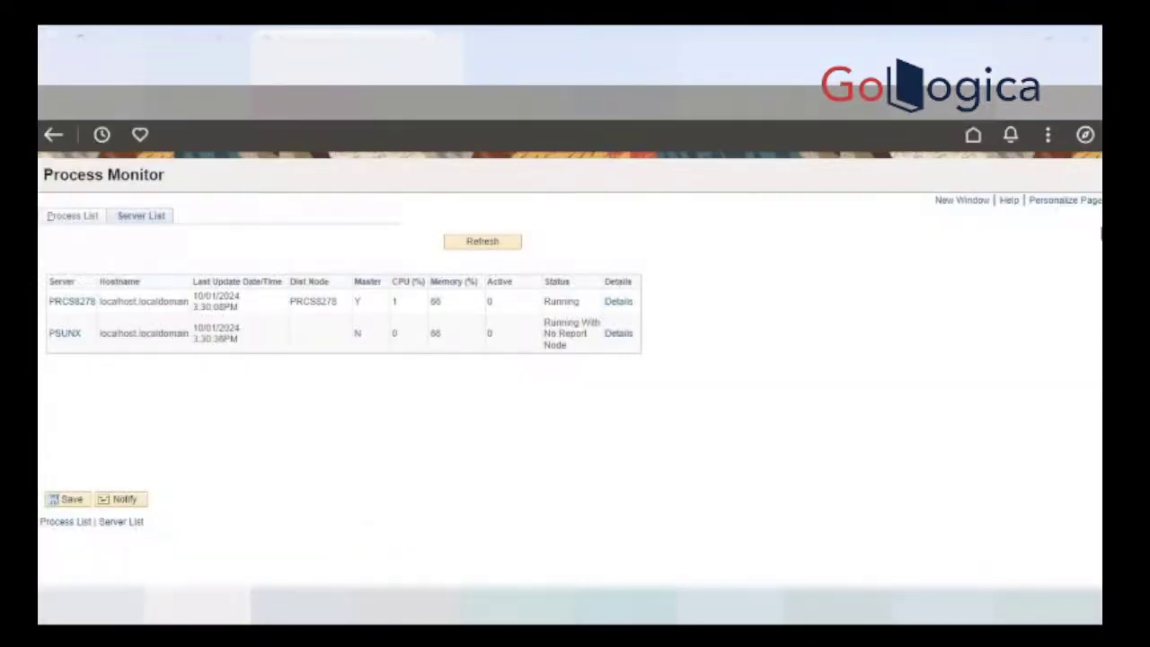
click(1085, 136)
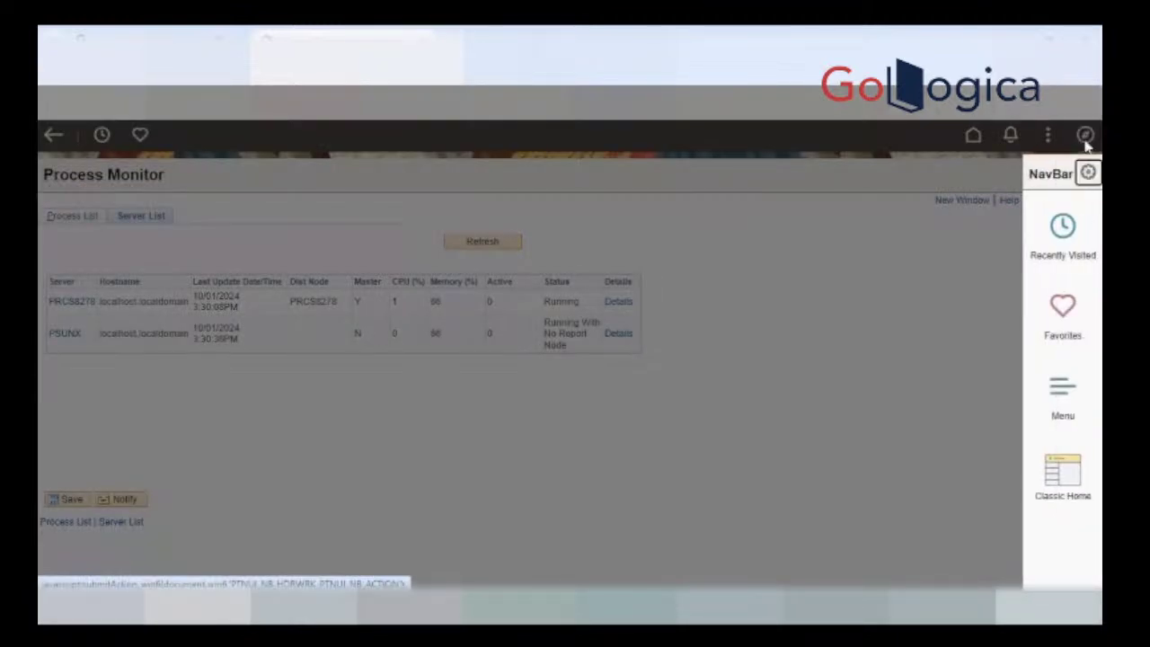
click(1078, 395)
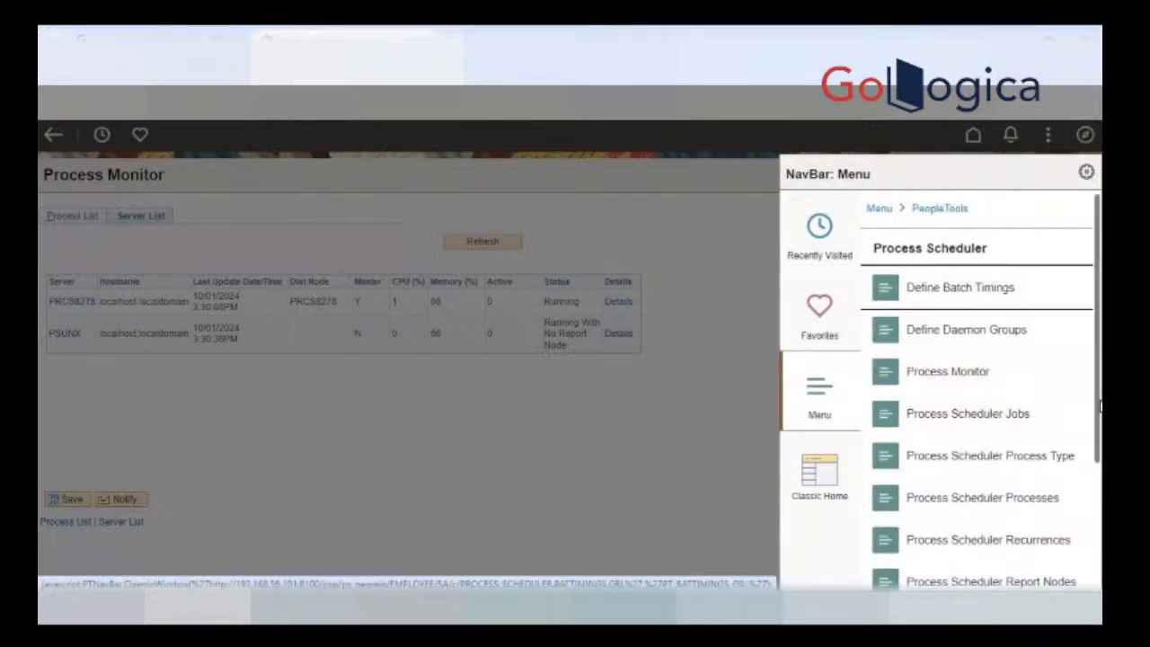
scroll(1098, 407, down, 3)
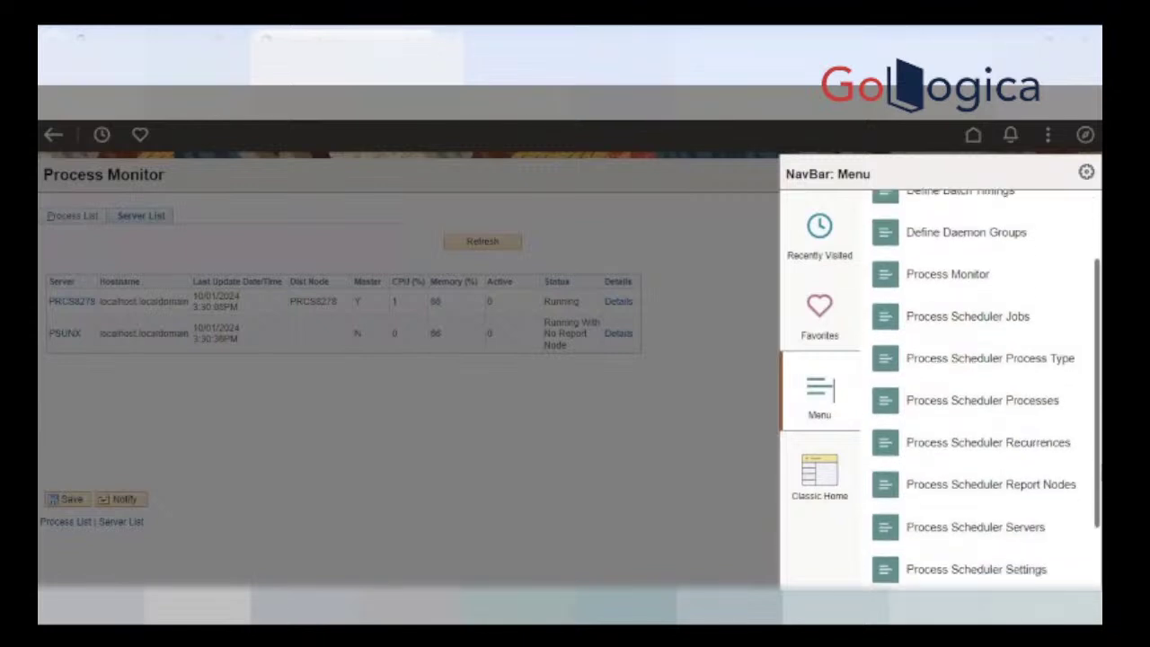
scroll(1097, 450, down, 2)
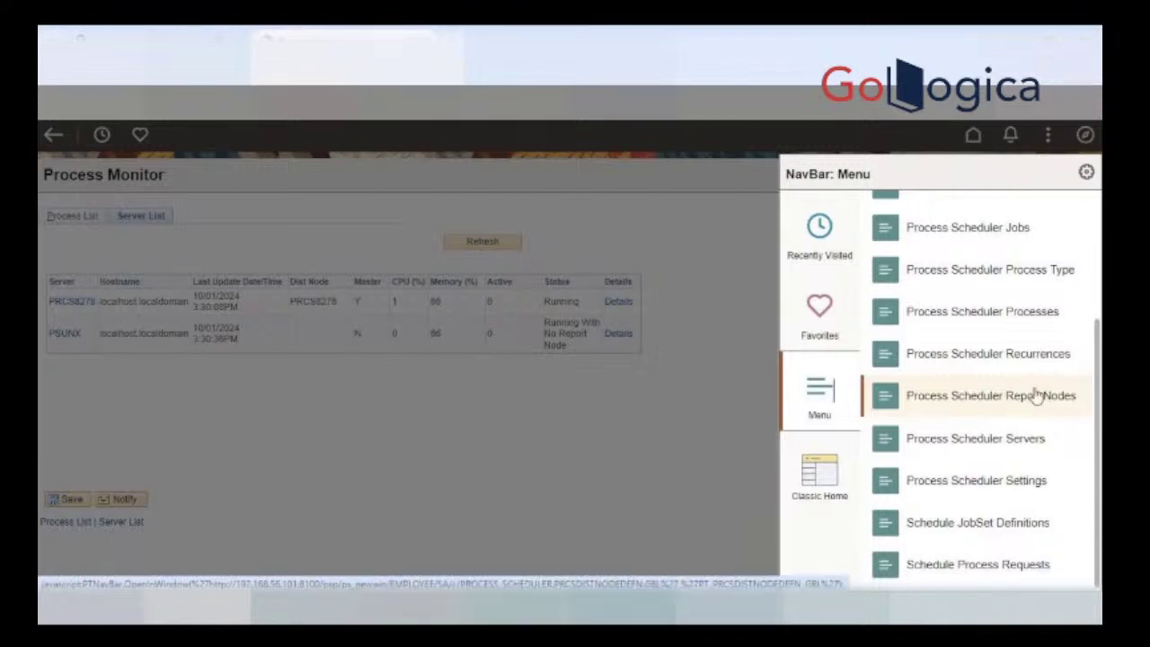
click(1018, 440)
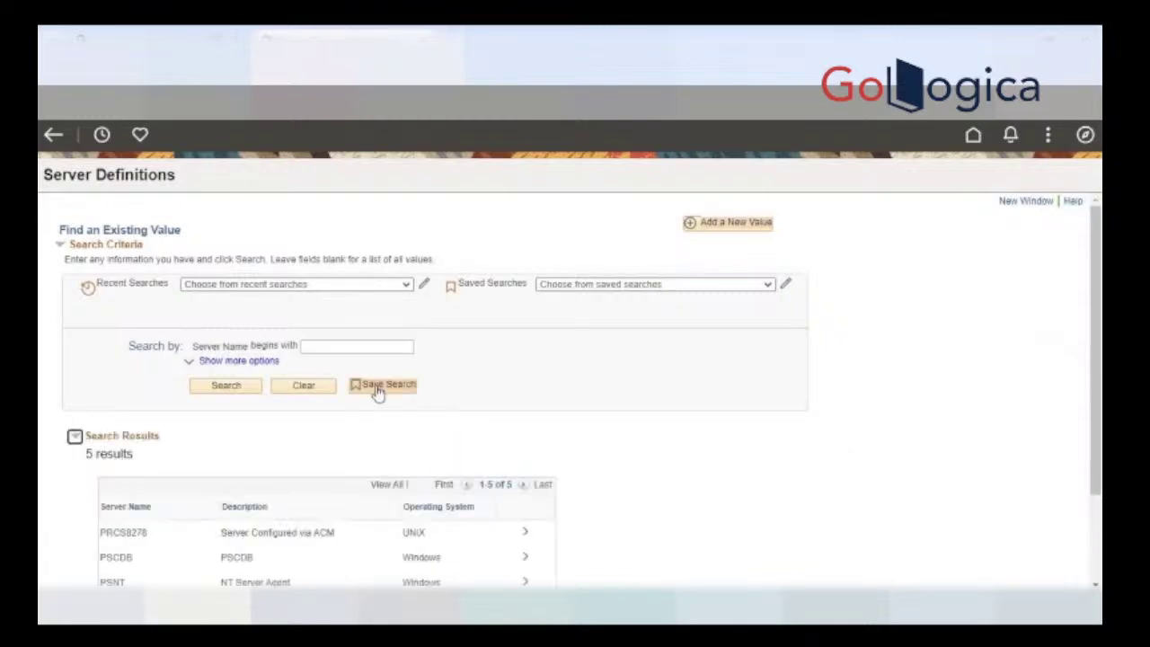
Step: Scroll down to the five server results: PRCS8278, PSCDB, PSNT, PSOS390 and PSUNX
scroll(648, 469, down, 1)
scroll(650, 470, down, 1)
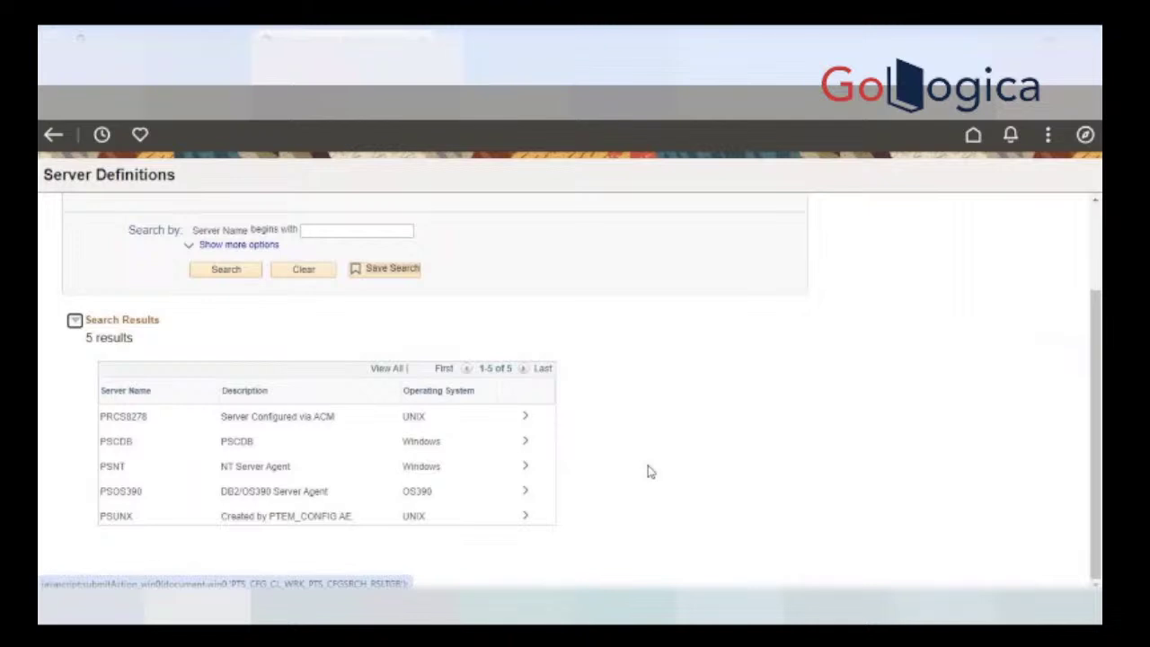
Step: Open the PSUNX server definition and check the psadmin output reporting 7 processes started
click(526, 518)
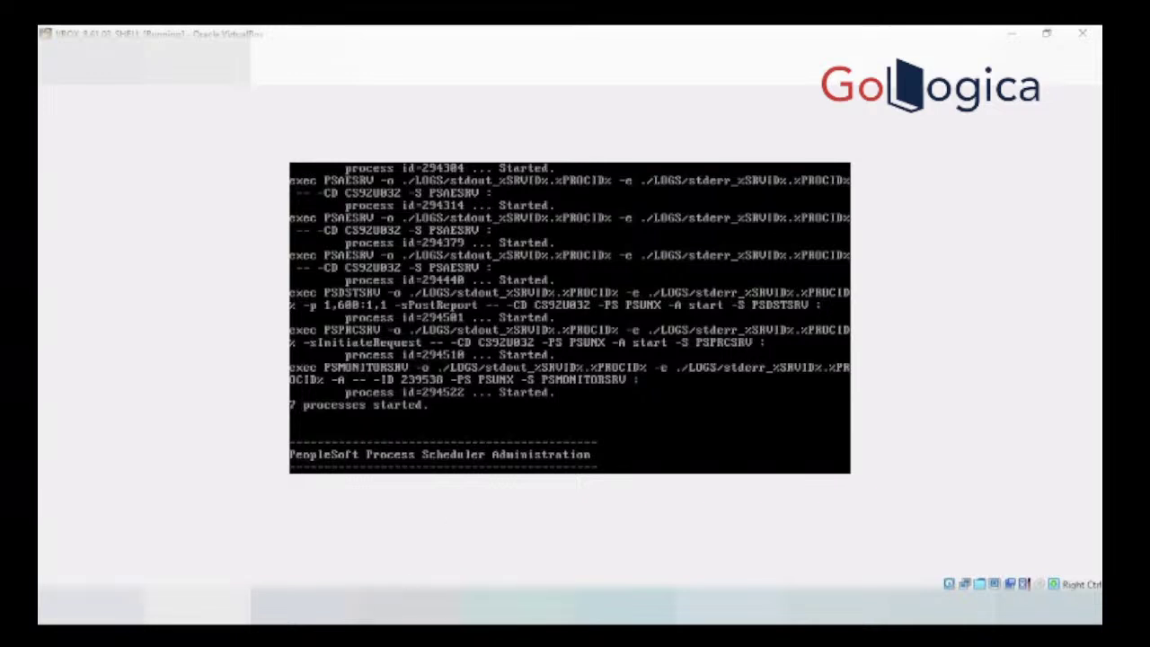
mouse_move(395, 606)
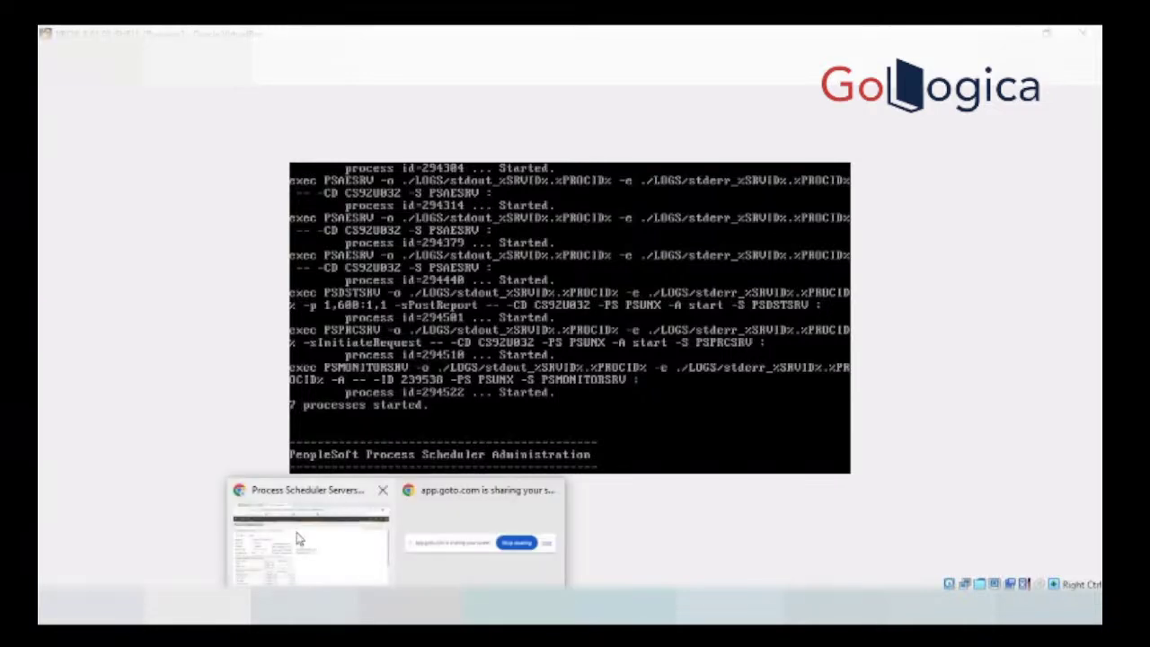
click(298, 540)
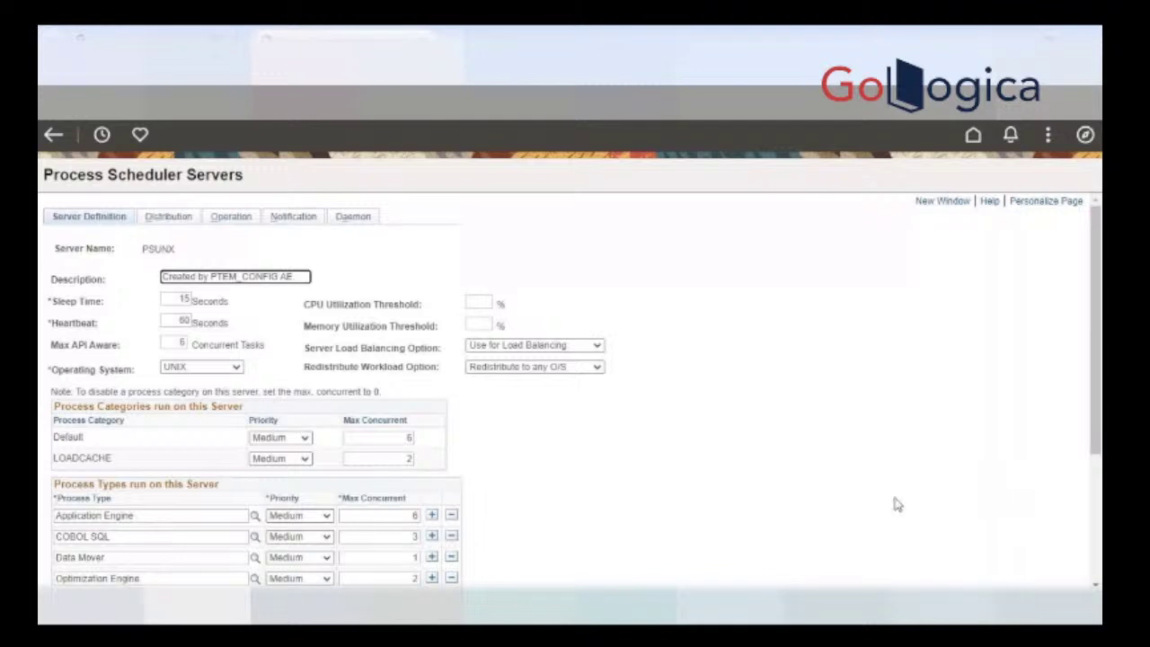
scroll(586, 457, down, 2)
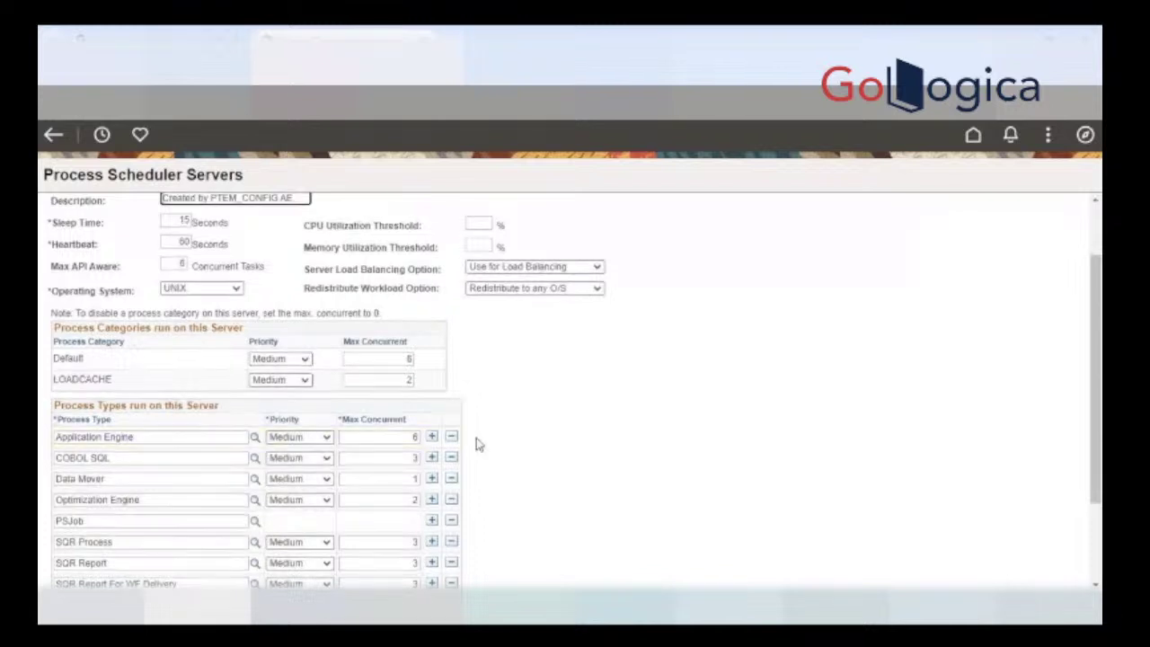
scroll(477, 441, down, 3)
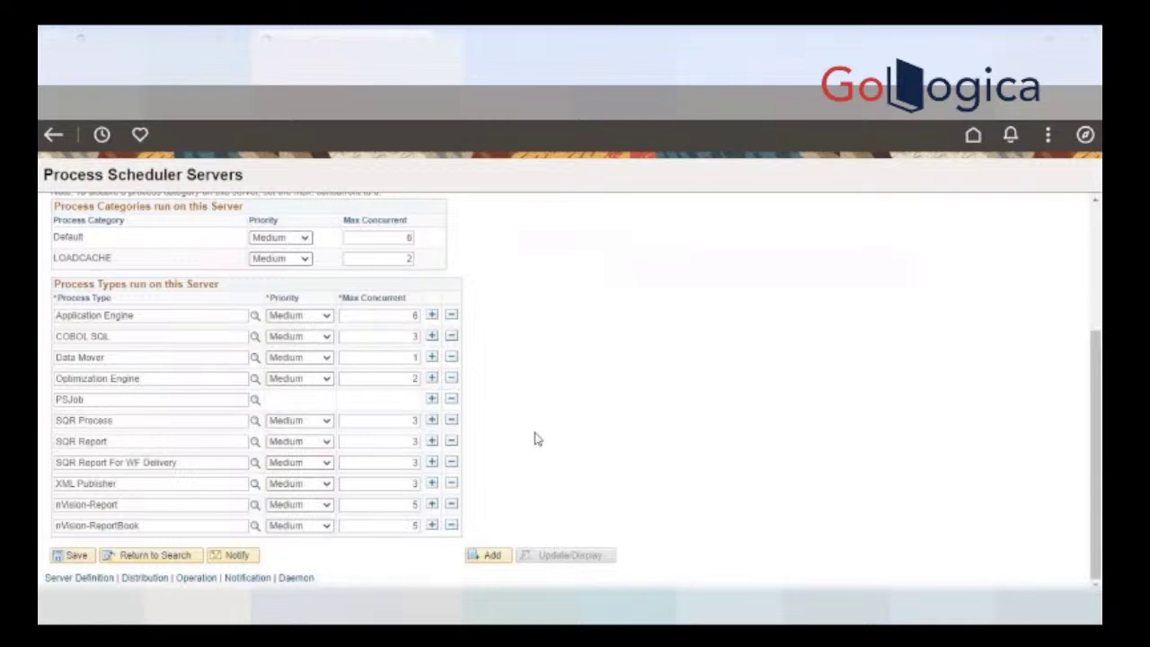
click(412, 318)
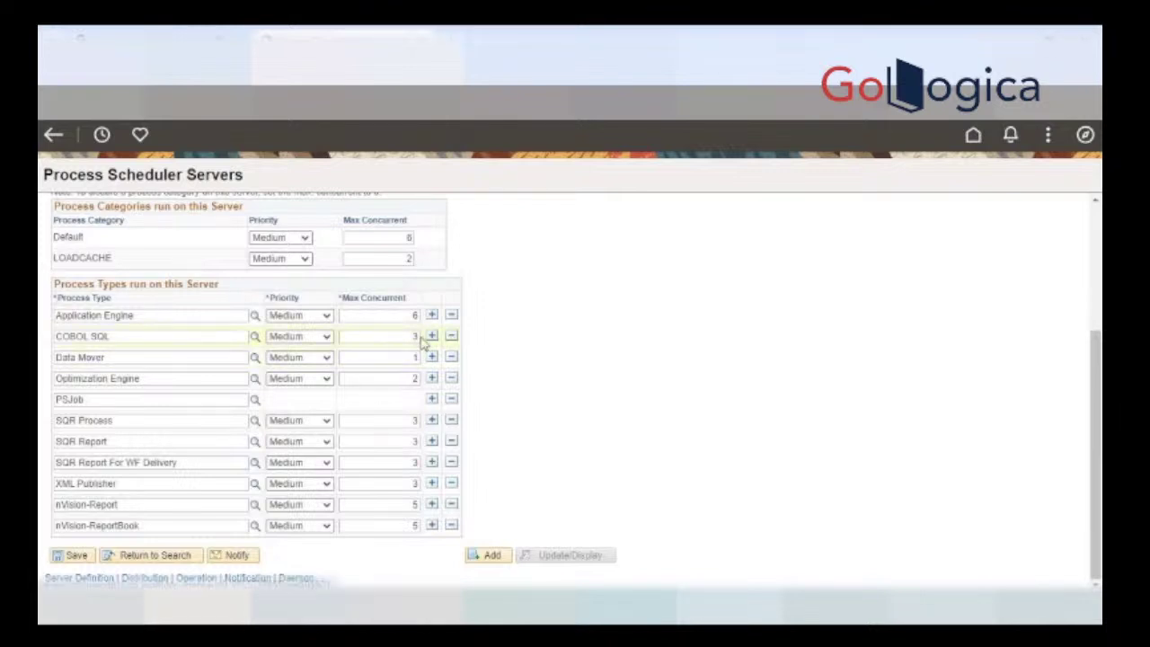
scroll(539, 476, up, 1)
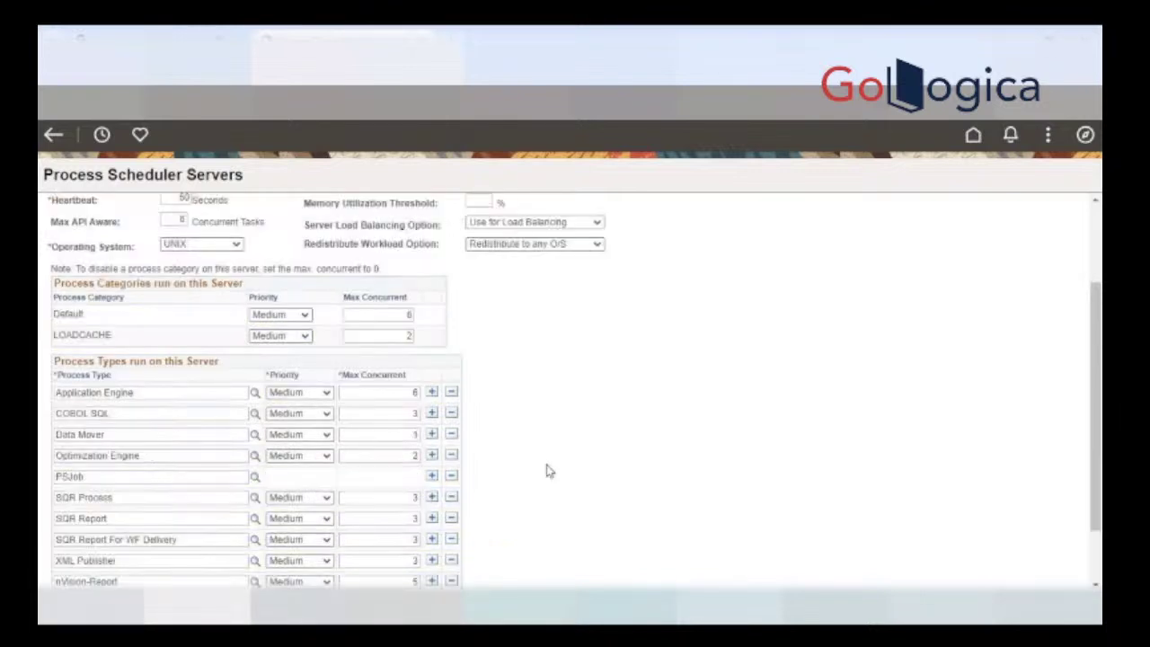
scroll(550, 471, down, 1)
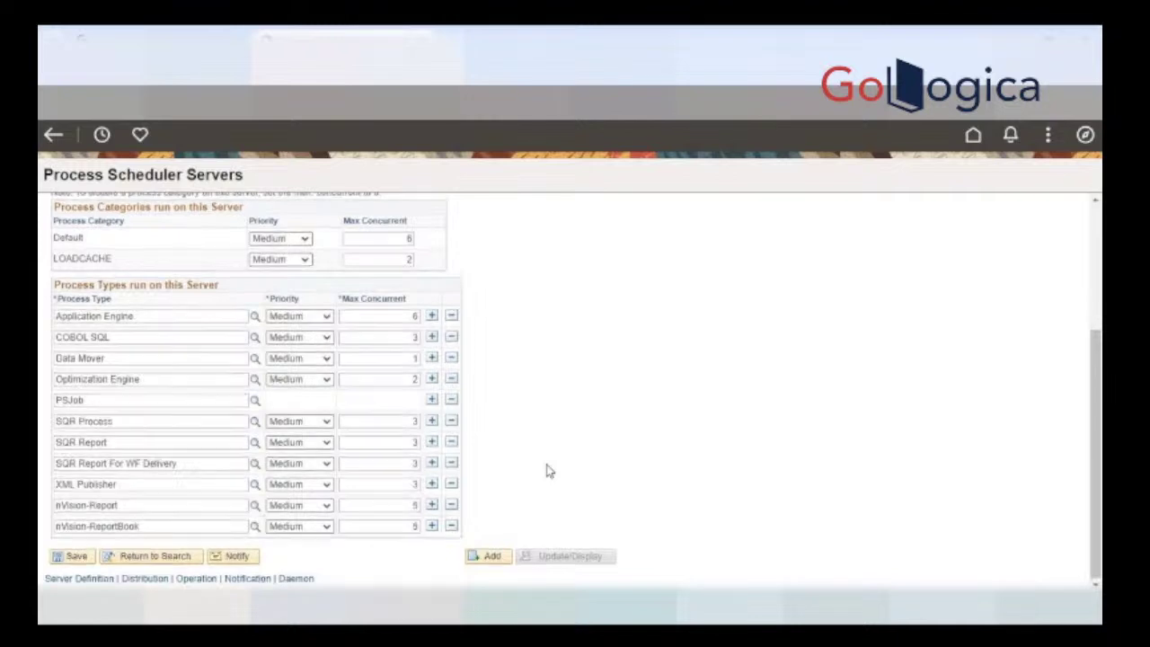
scroll(547, 469, up, 1)
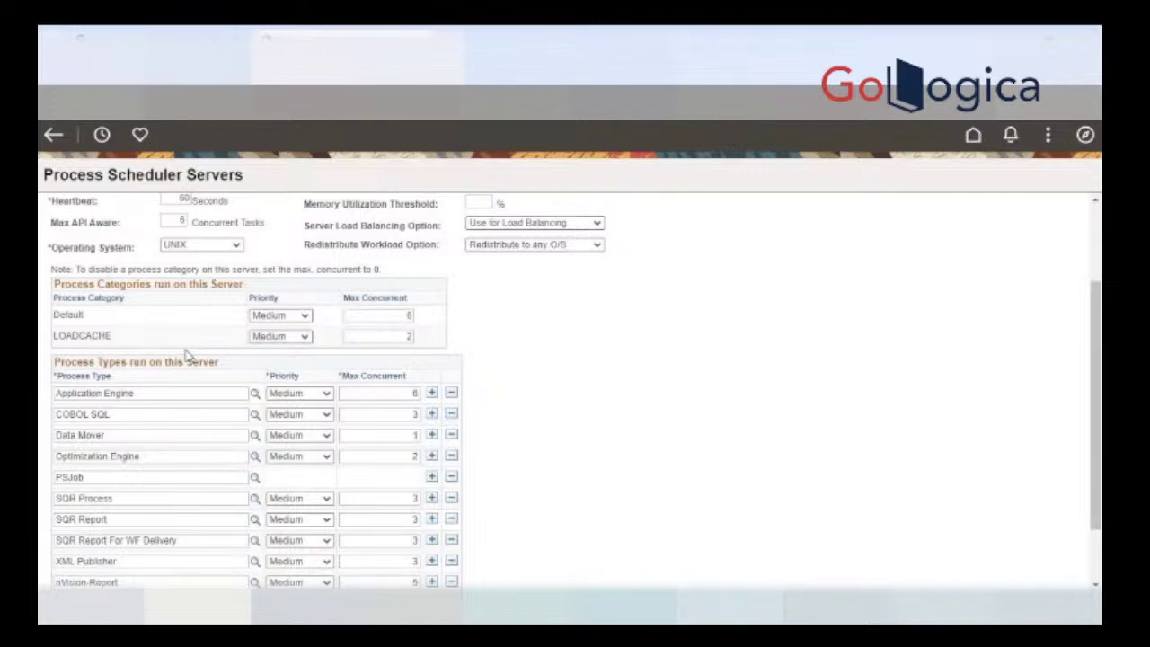
scroll(419, 387, up, 3)
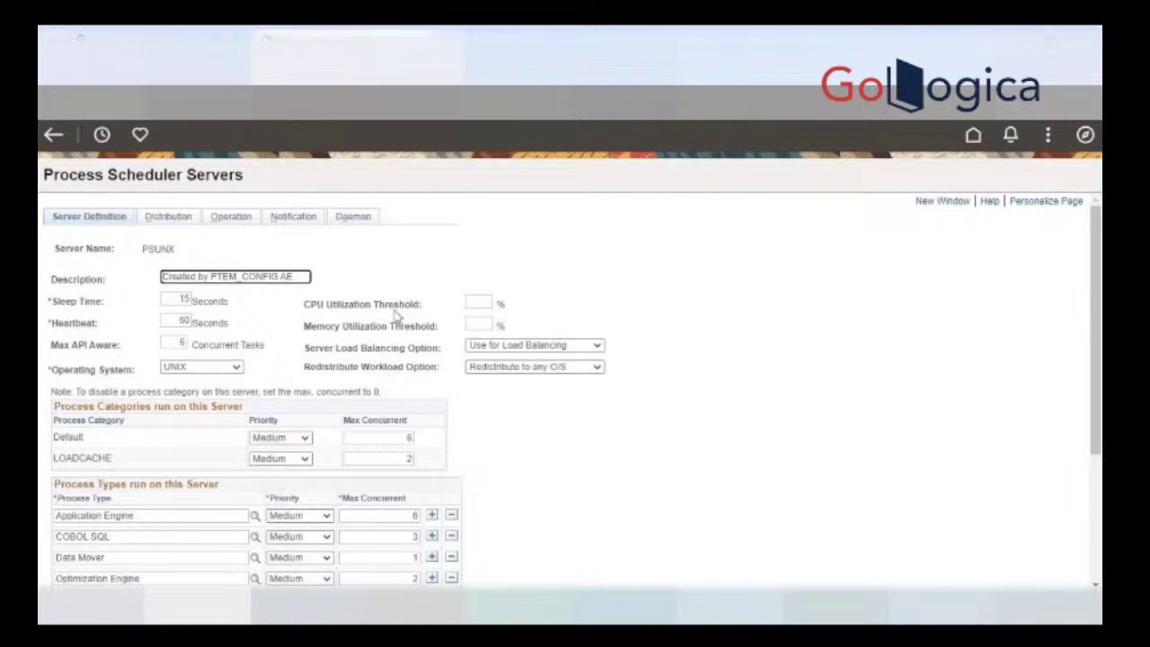
Step: Select PRCS8278 as PSUNX's distribution node and save
click(184, 219)
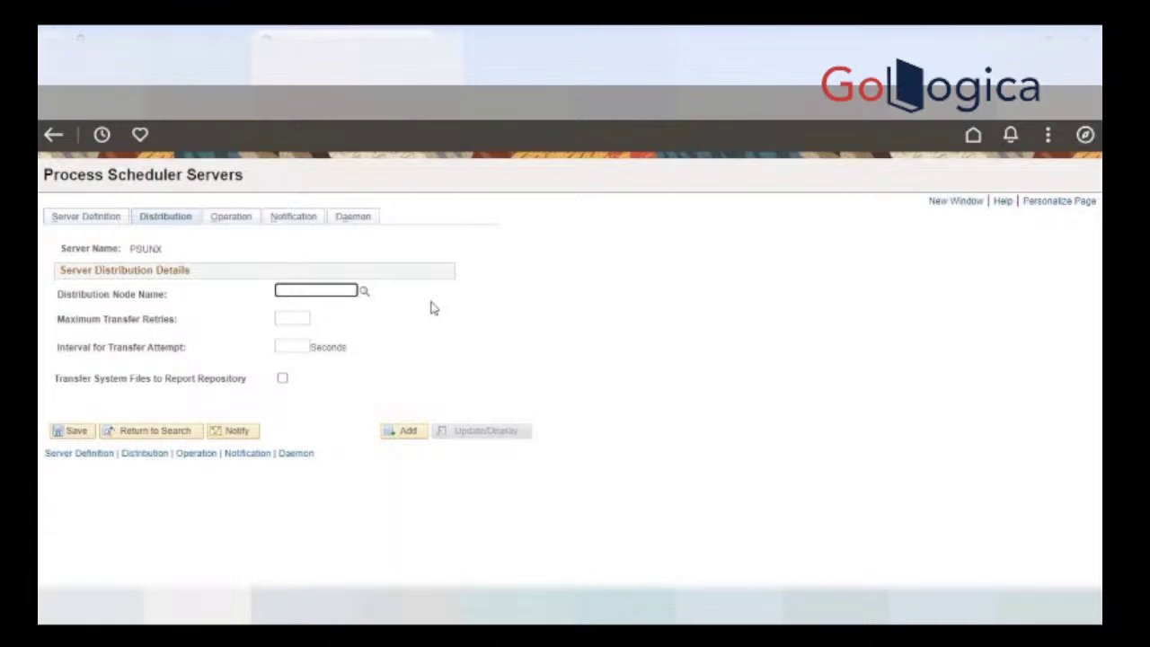
click(364, 292)
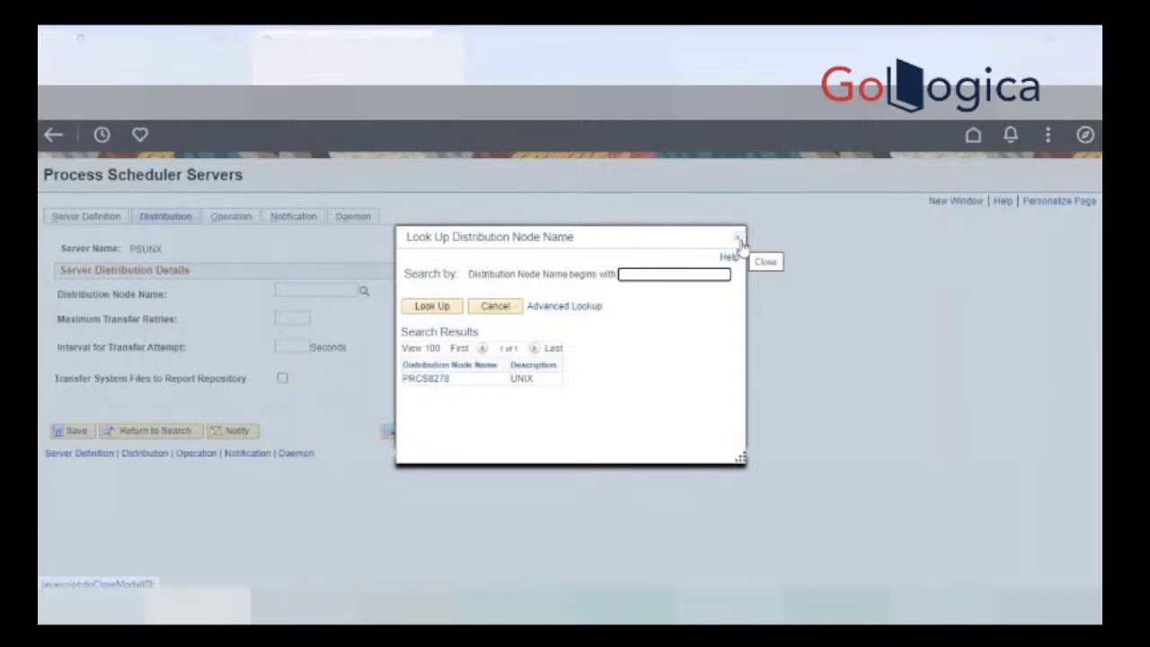
click(425, 379)
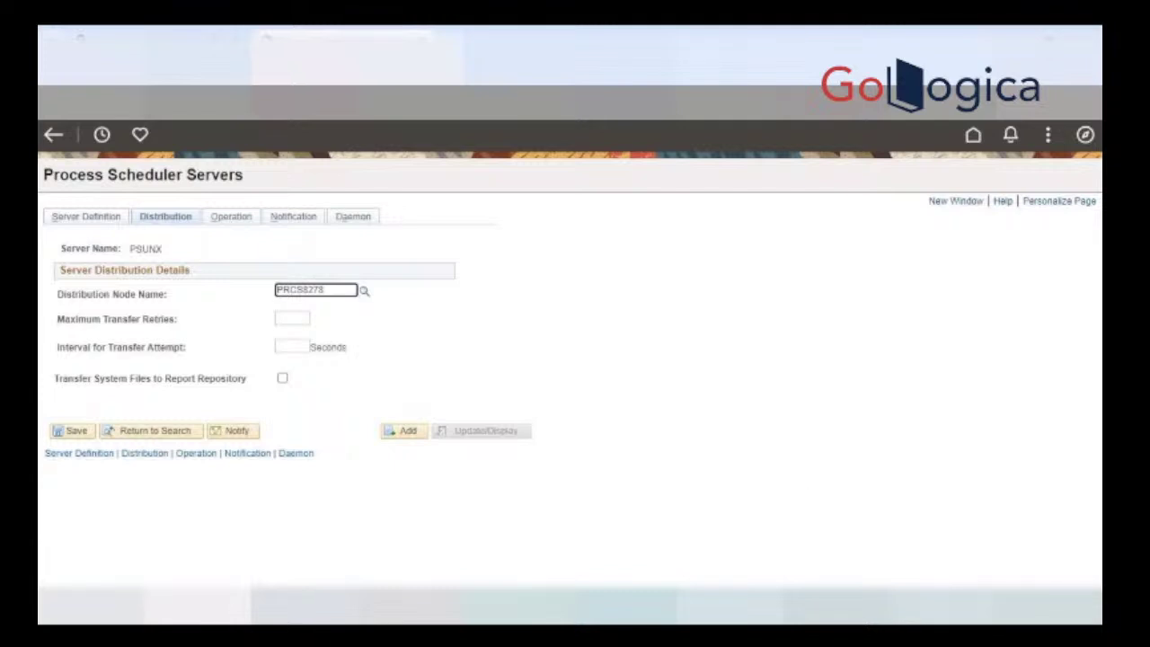
click(71, 432)
Step: Set 3 transfer retries and a 60-second interval, enable Transfer System Files, and save
click(298, 322)
text(3)
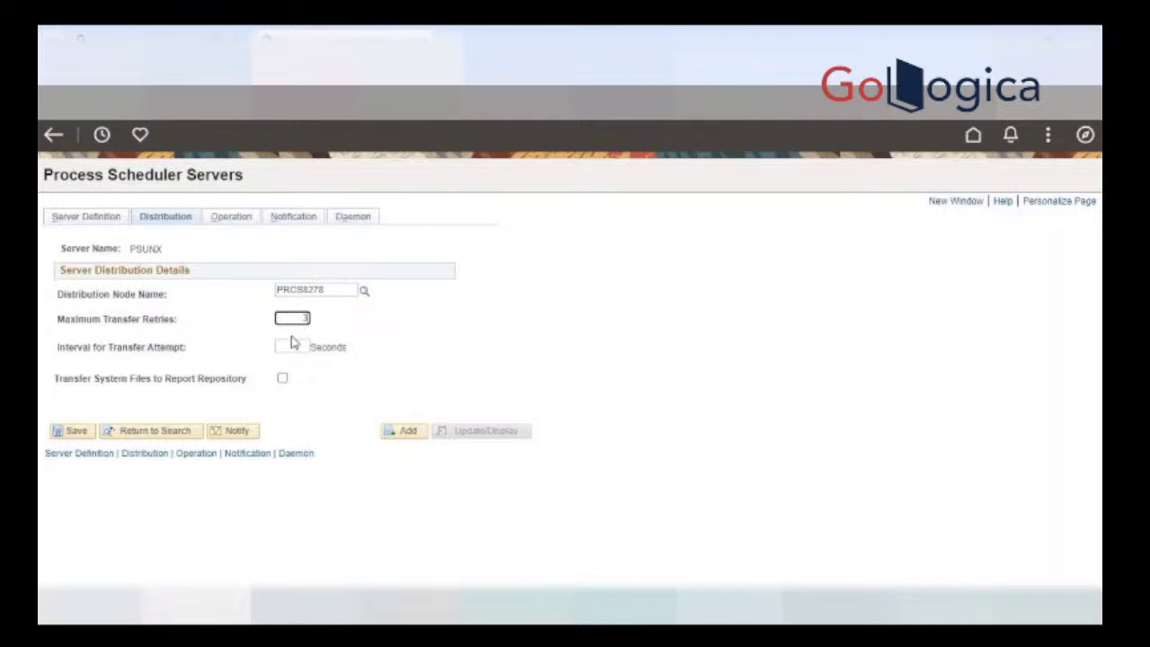
click(290, 346)
text(115)
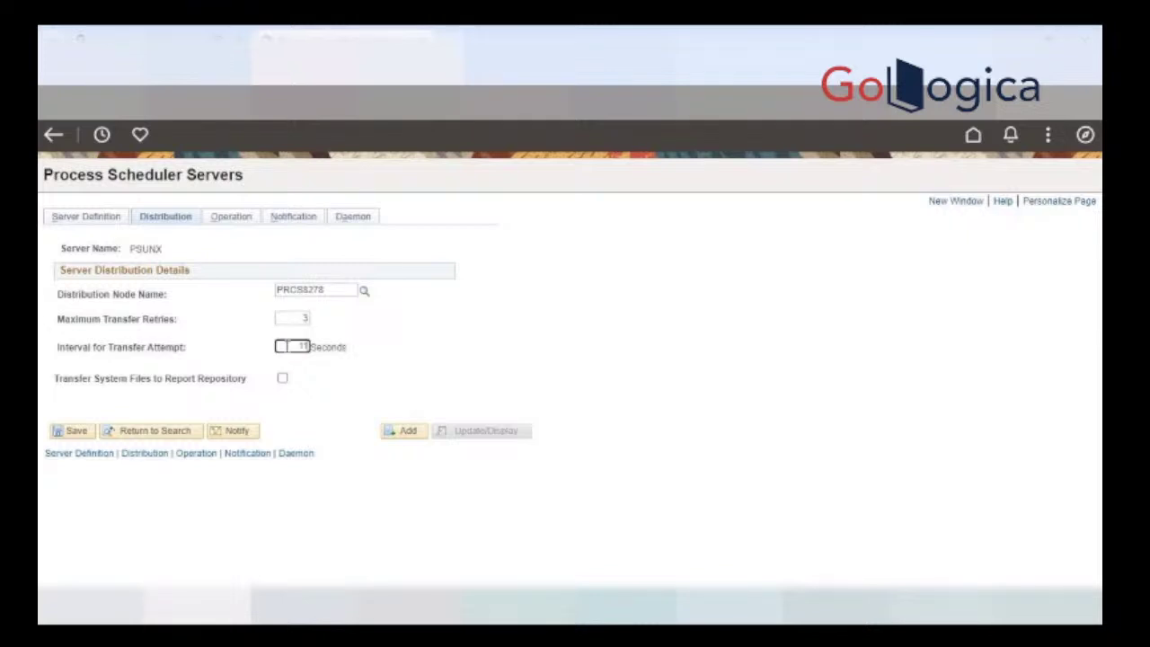
key(BackSpace)
key(BackSpace)
key(BackSpace)
text(60)
click(495, 359)
click(282, 380)
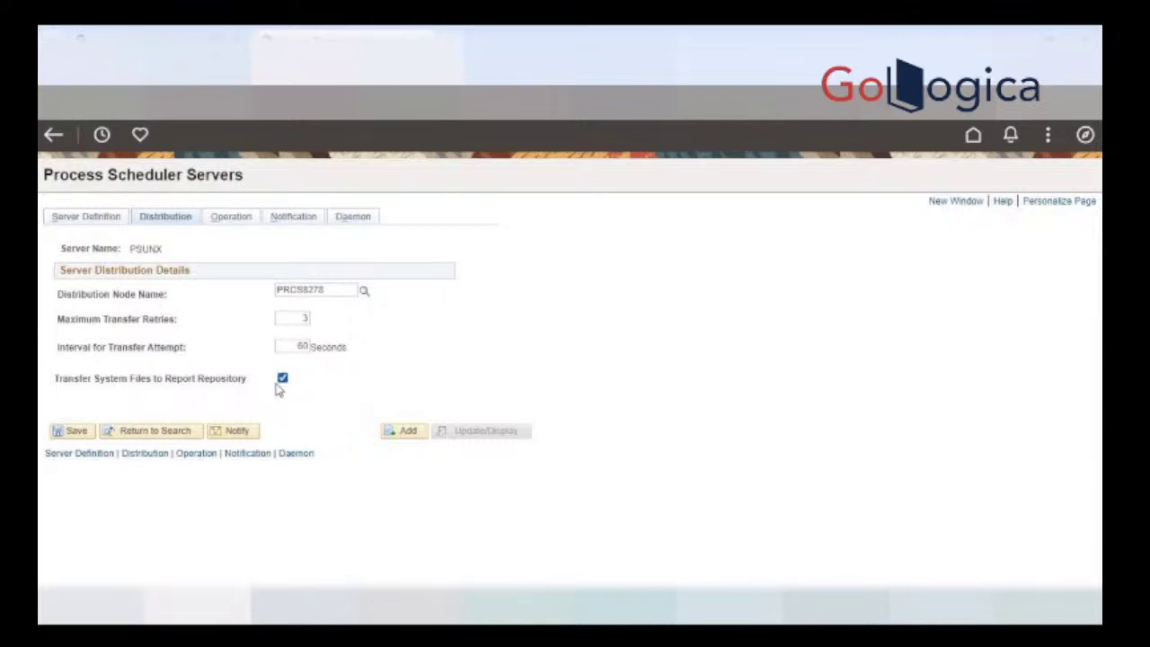
click(56, 435)
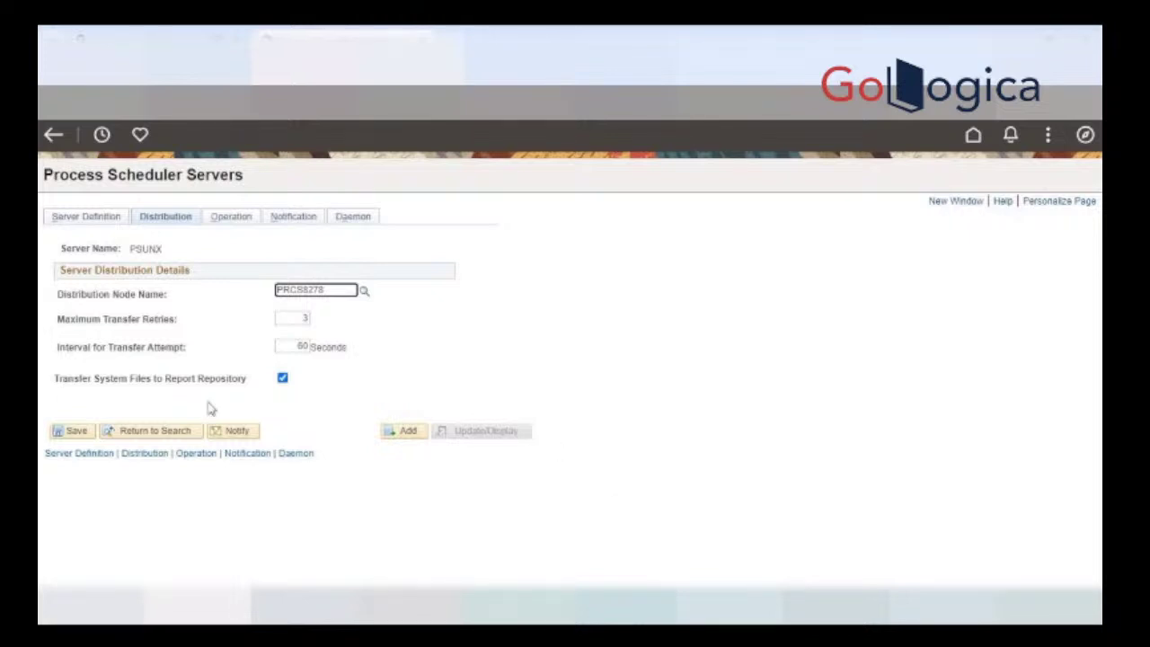
Step: Review PSUNX's distribution values, then view its daily operation times of 00:00 to 23:59
drag(169, 378, 196, 378)
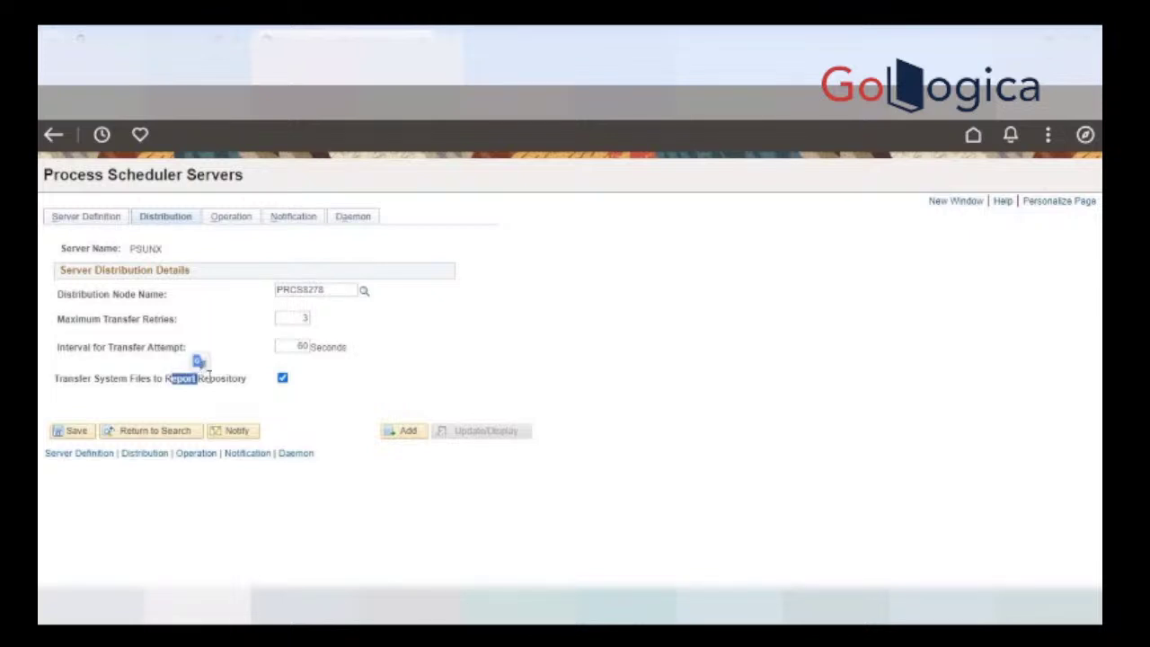
click(241, 401)
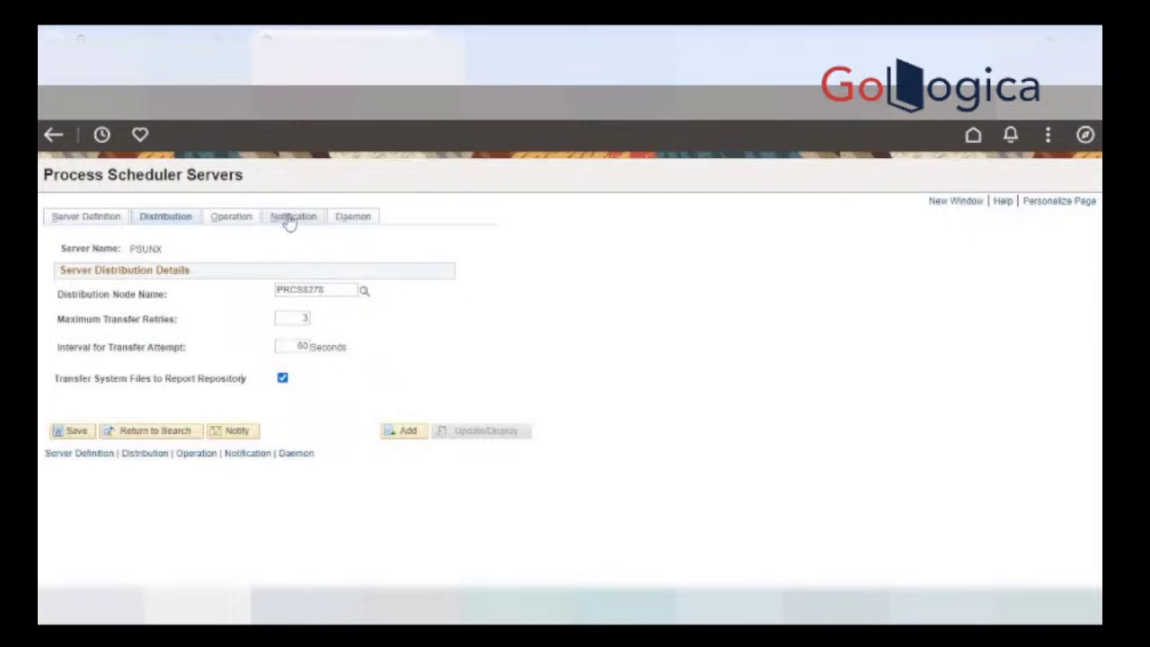
click(225, 221)
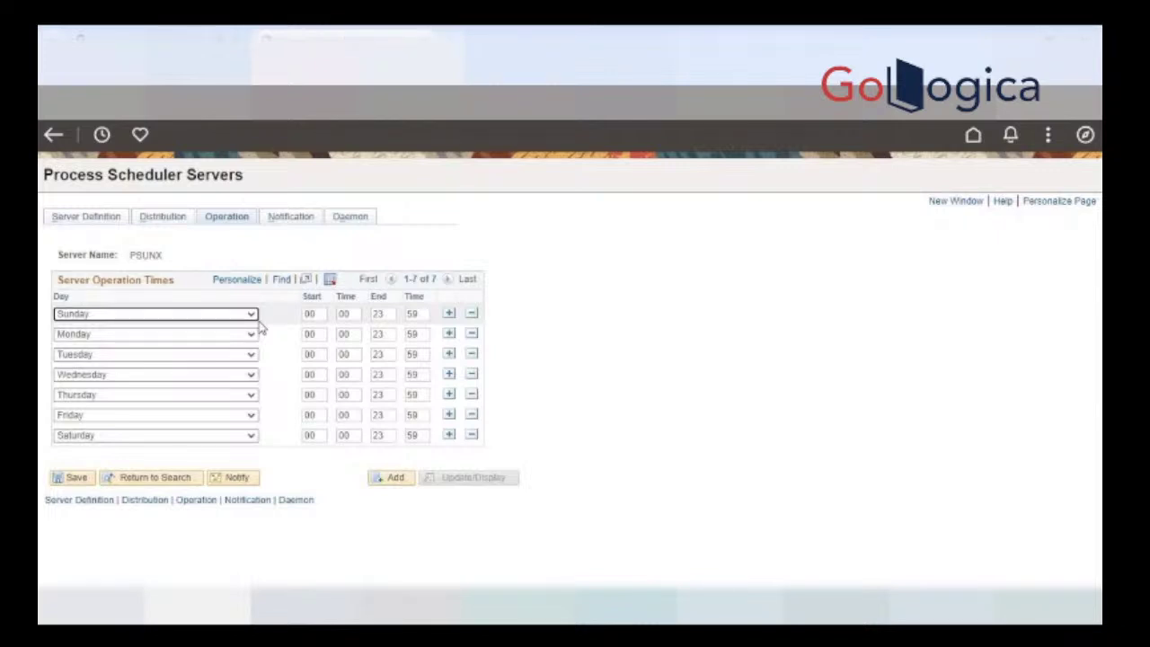
Step: Show PSUNX's Notification tab and look over the ID Type choices without picking one
click(290, 217)
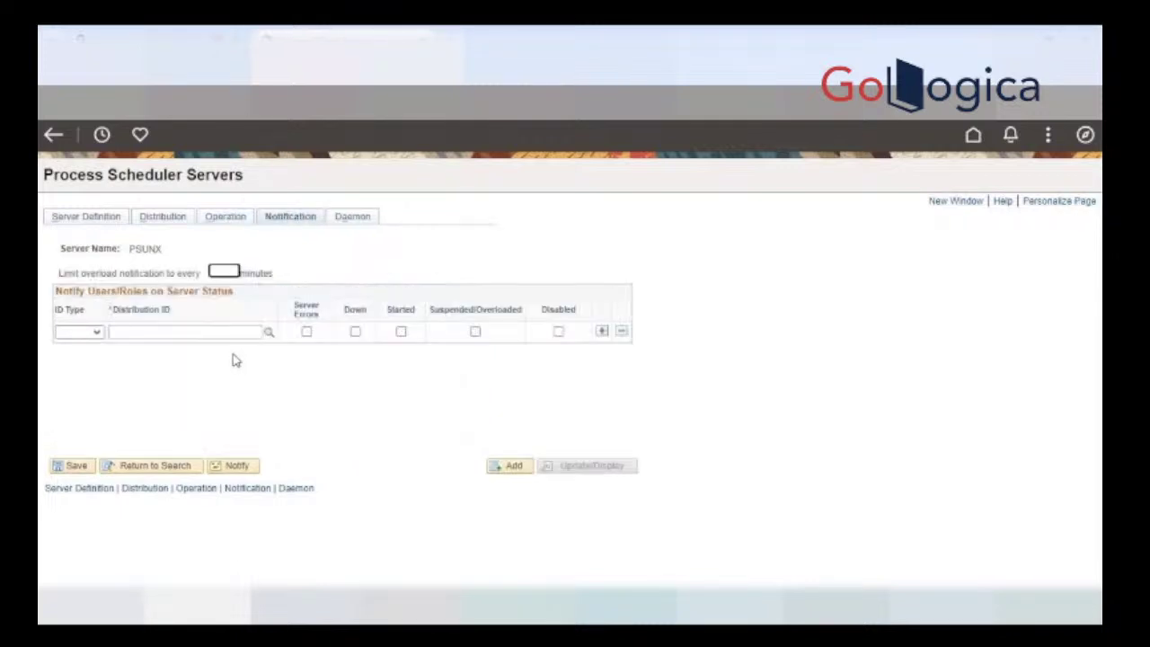
click(96, 332)
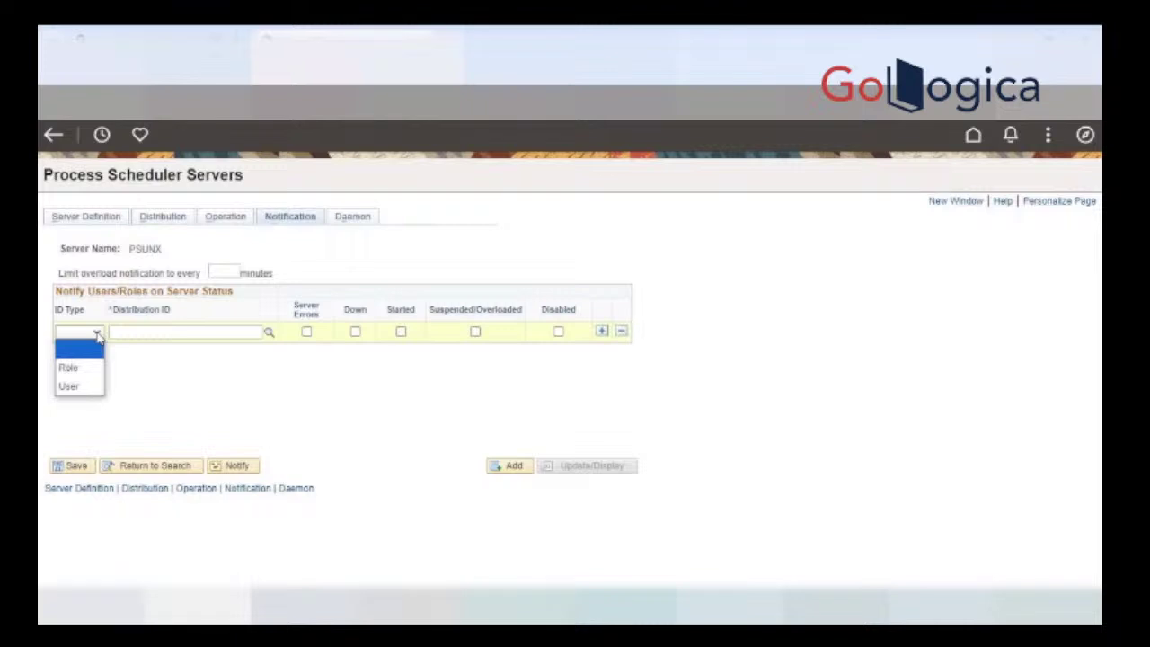
click(99, 334)
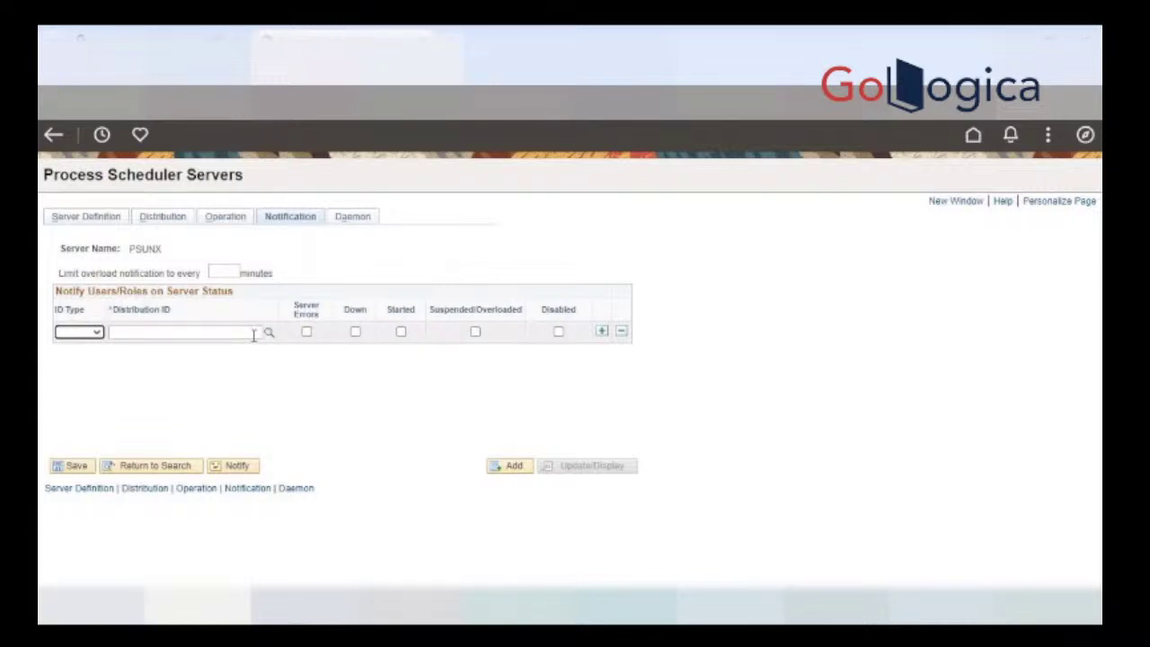
Step: View PSUNX's Daemon tab, where the daemon is not enabled, then return to Notification
click(352, 223)
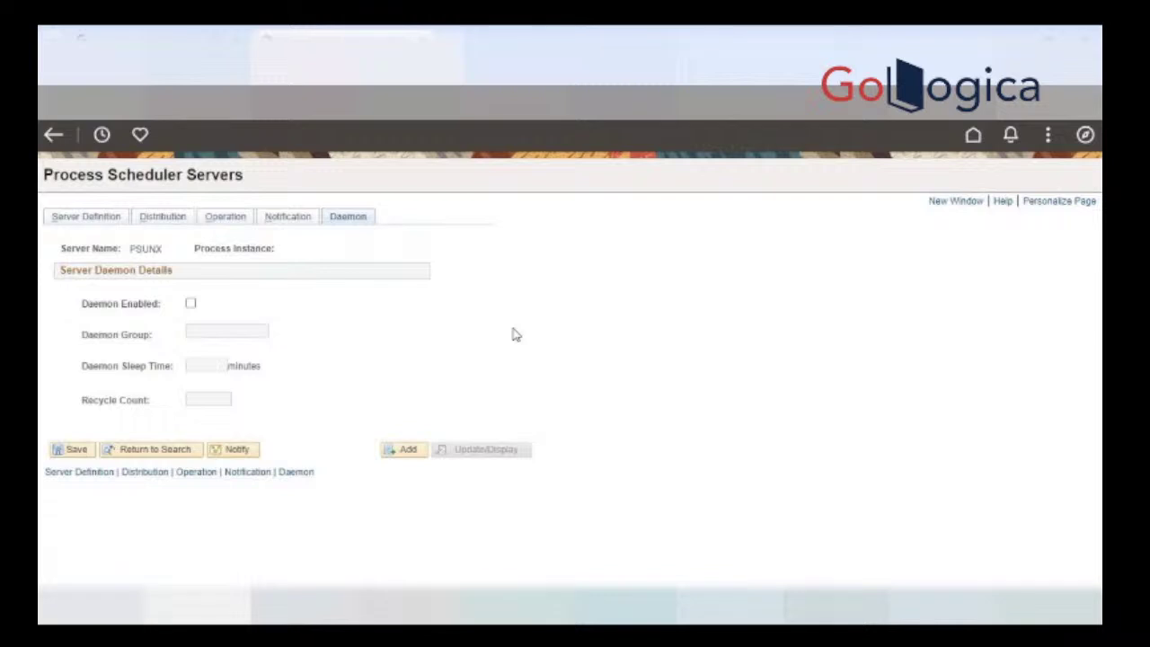
click(279, 219)
Step: Cycle through PSUNX's Distribution, Operation and Notification tabs, end on Distribution, and open the NavBar
click(160, 223)
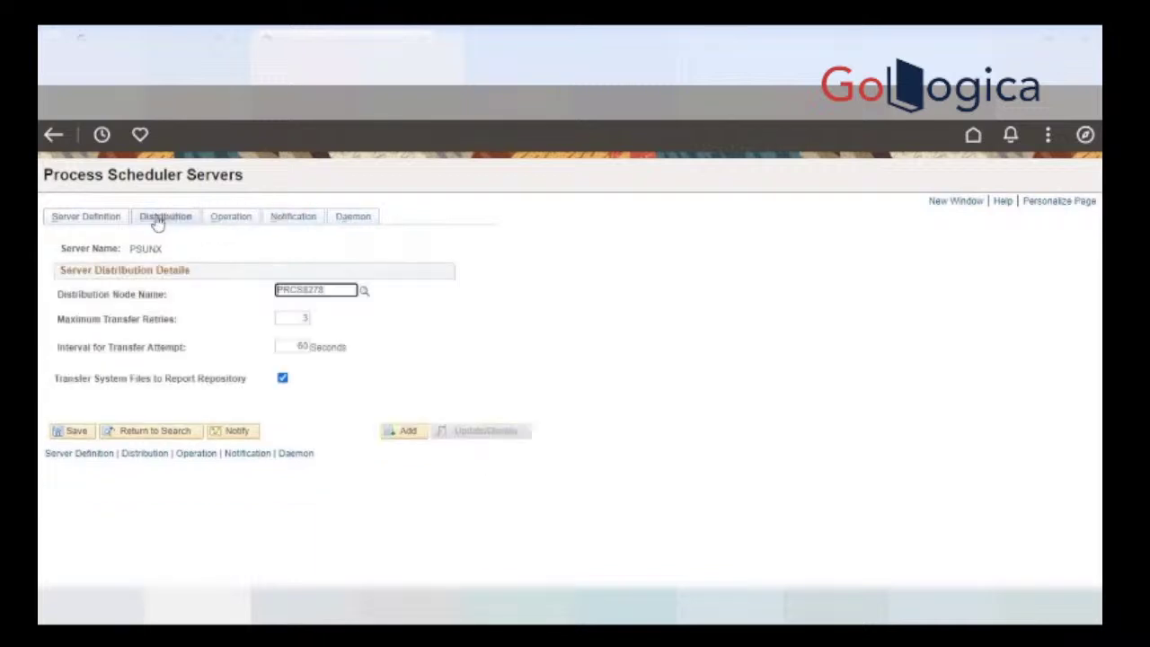
click(240, 225)
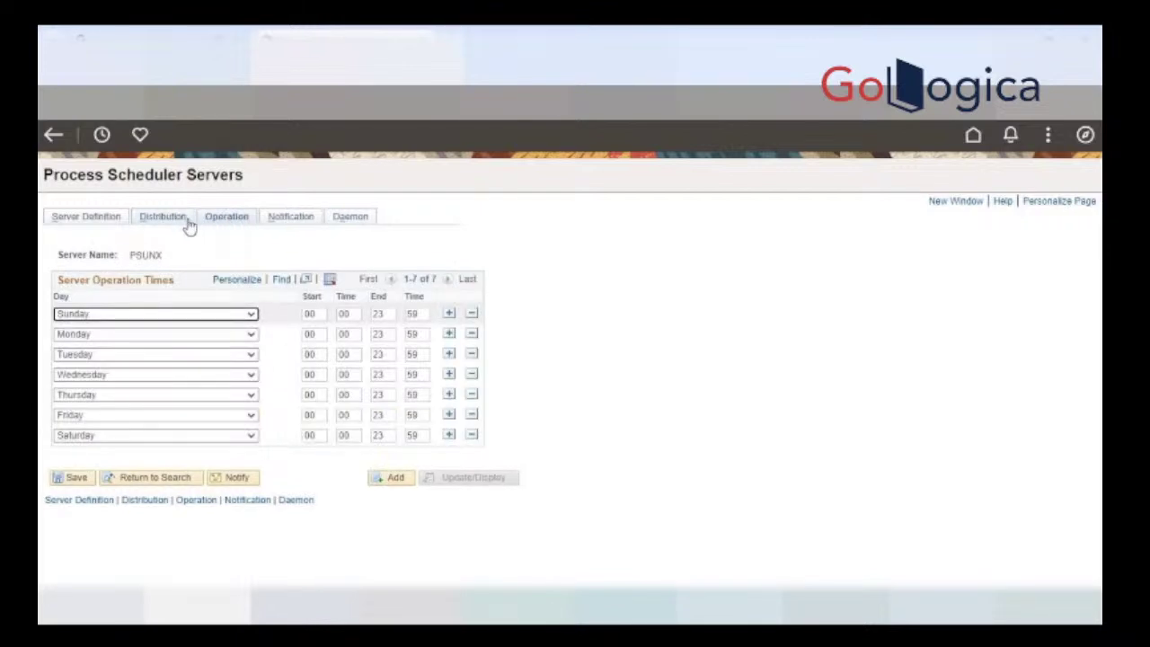
click(268, 224)
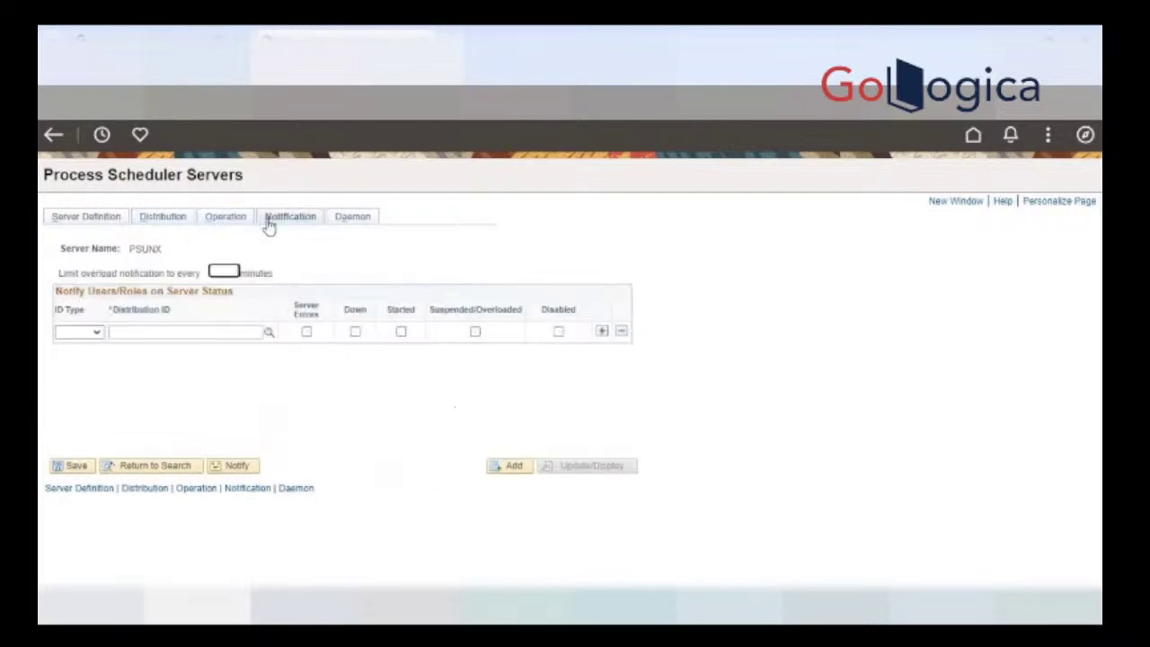
click(174, 223)
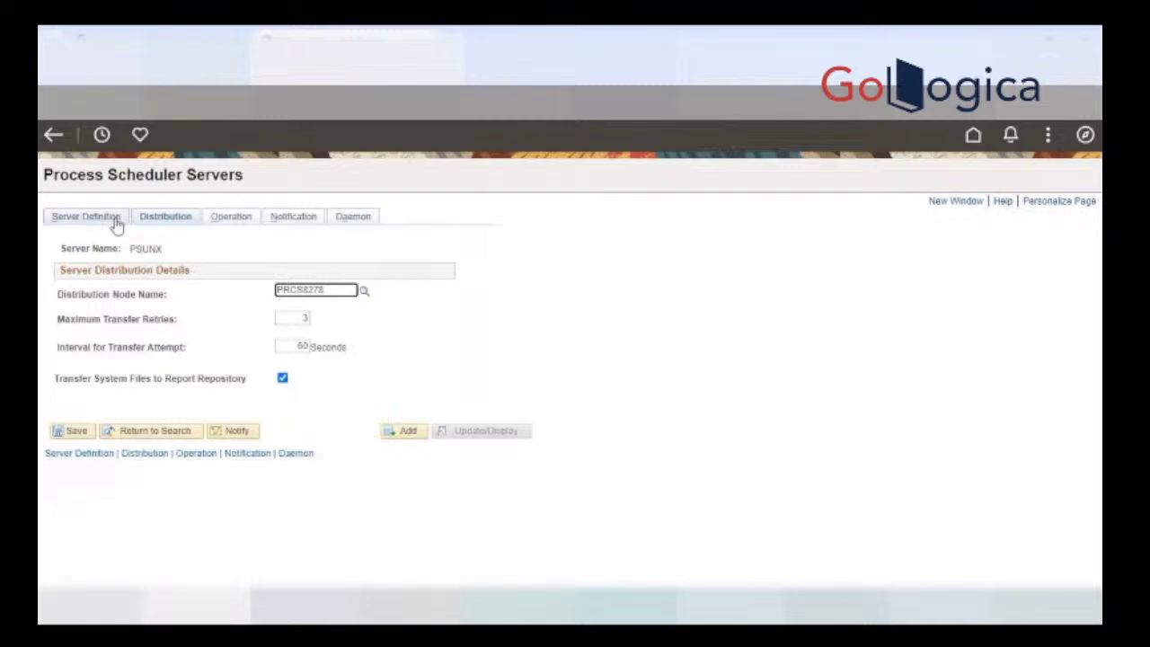
click(1085, 134)
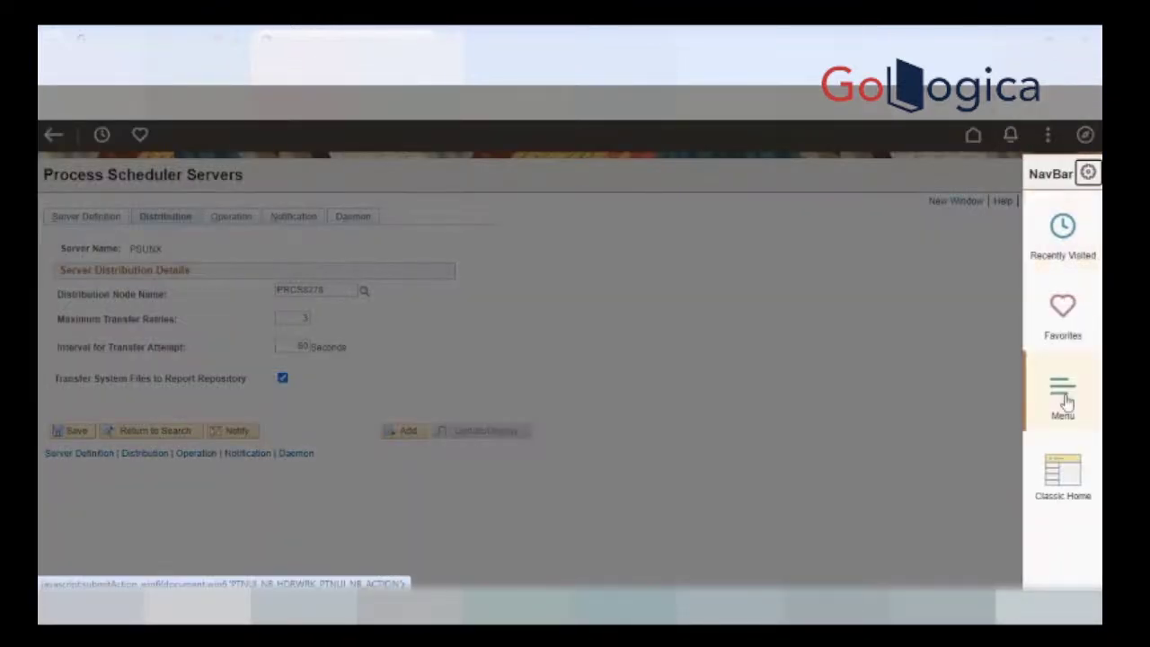
Step: Go to Process Scheduler Report Nodes and focus PRCS8278's description field
click(1063, 400)
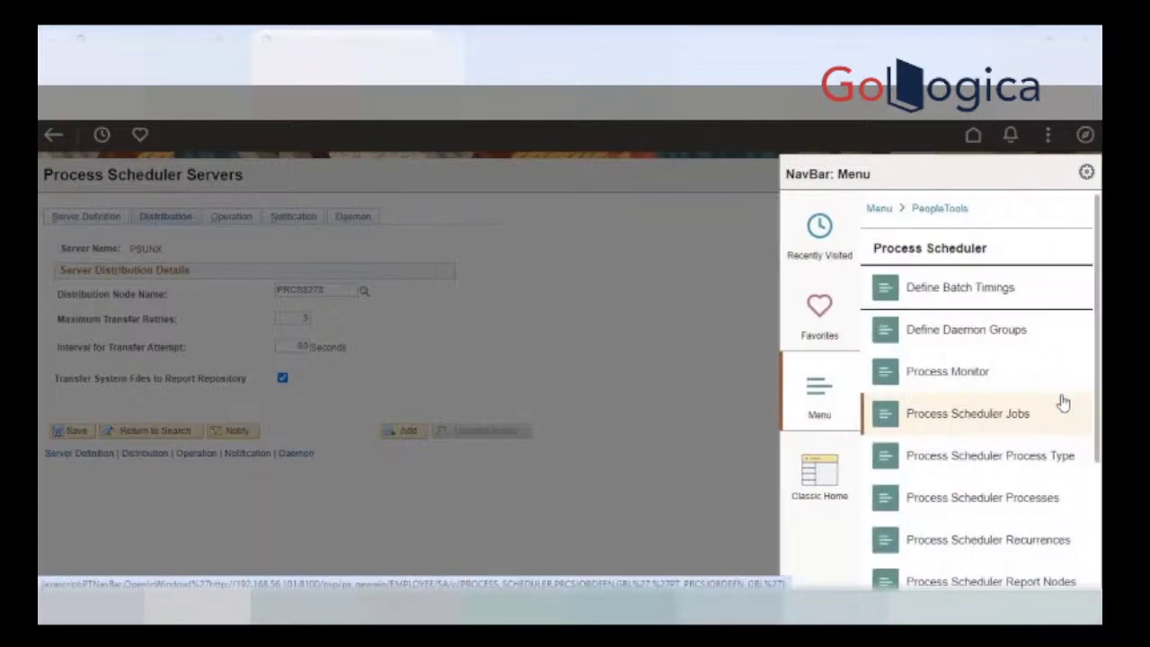
scroll(1063, 402, down, 2)
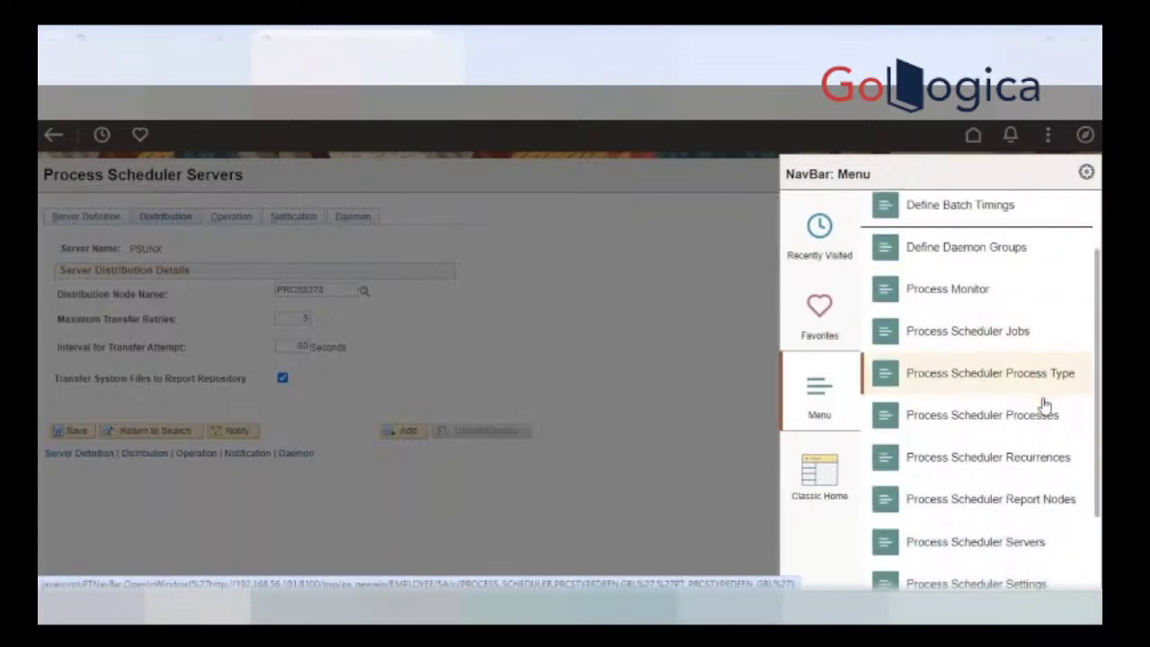
scroll(1045, 406, down, 2)
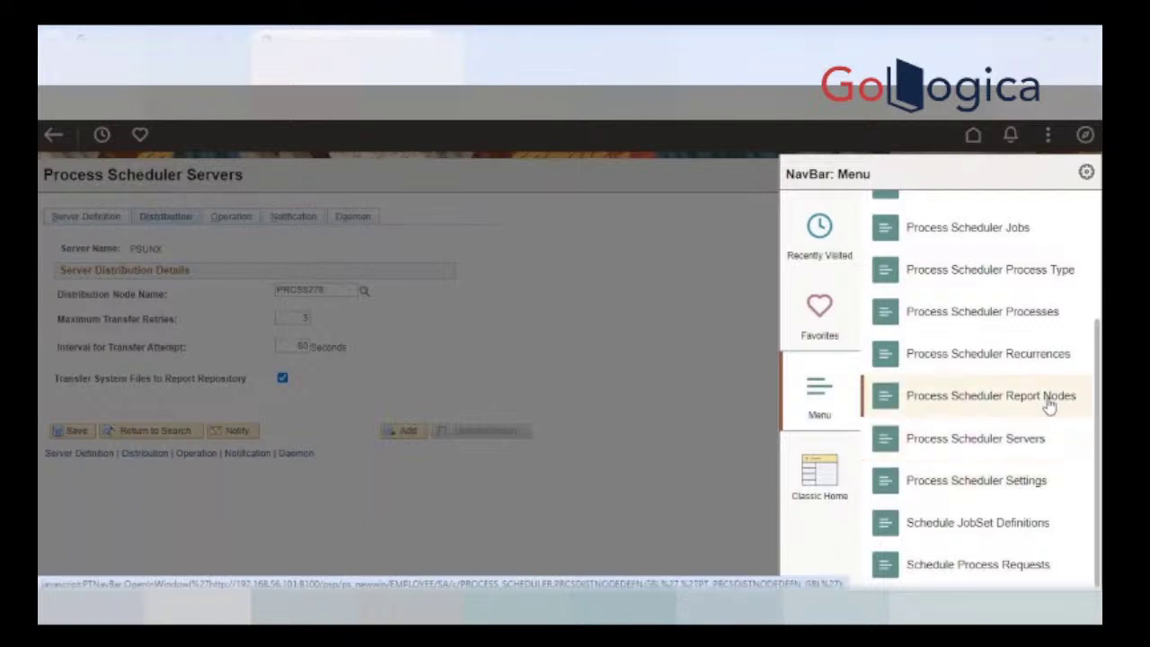
click(1049, 405)
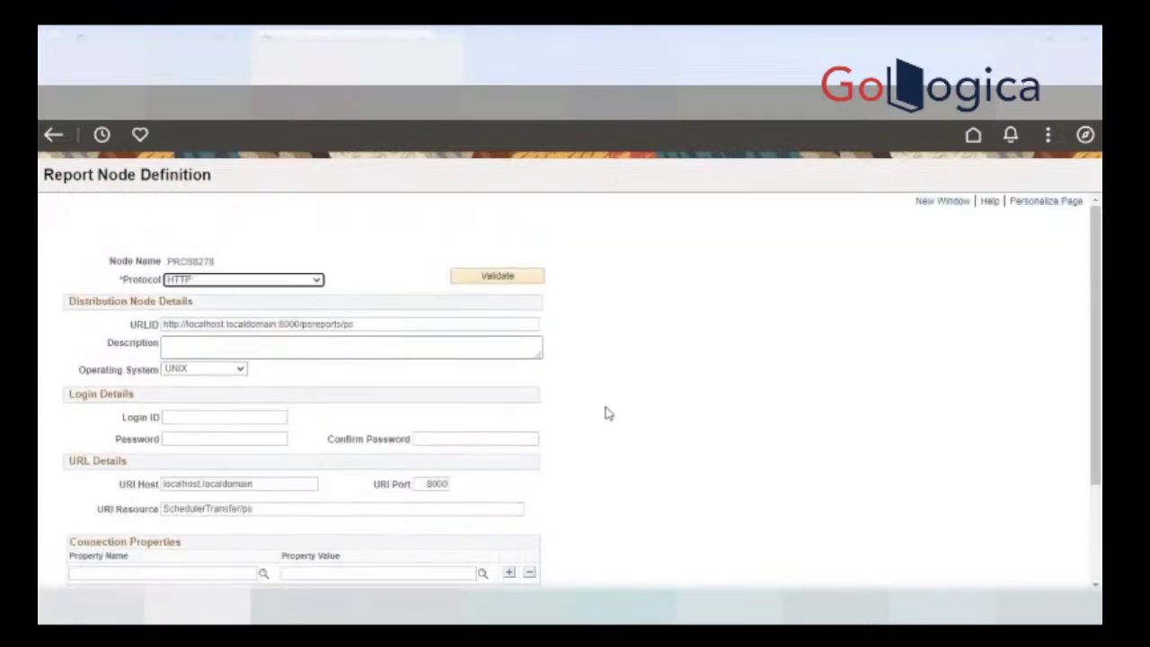
click(317, 351)
Step: List PRCS8278's protocol options: FTP, FTPS, HTTP, HTTPS, SFTP and XCOPY
click(261, 286)
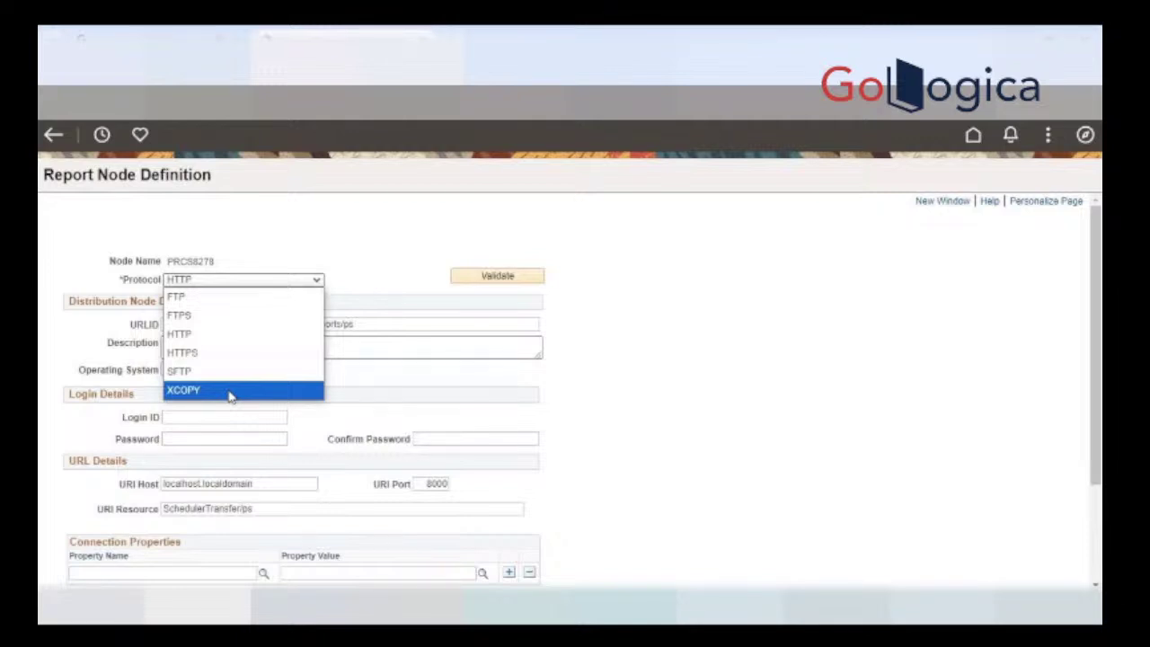
Step: Dismiss the protocol list, leaving HTTP selected
click(341, 220)
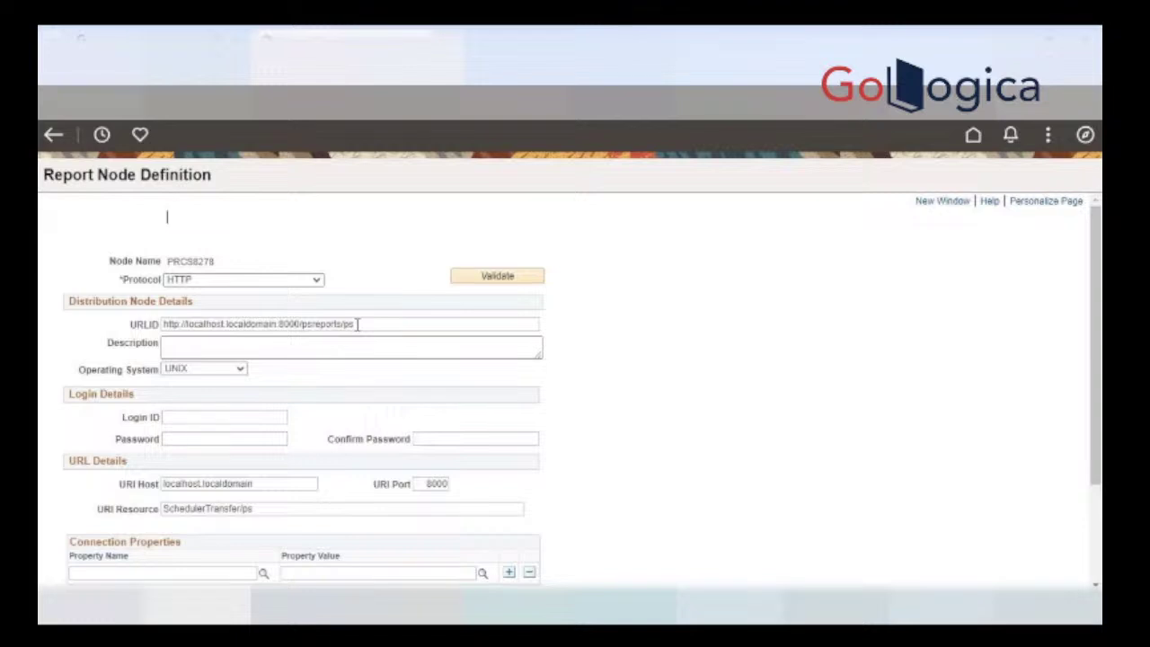
Step: Inspect the URLID, keep UNIX as operating system, and review URI host, port 8000 and resource
click(358, 325)
click(241, 372)
click(241, 373)
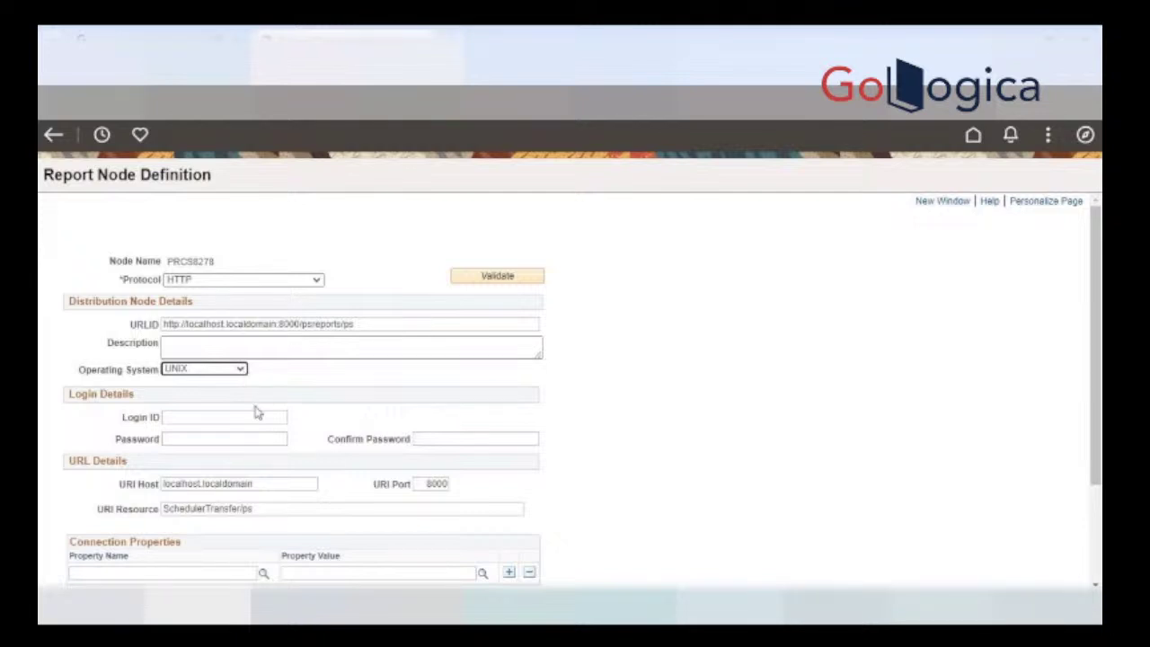
scroll(270, 422, down, 2)
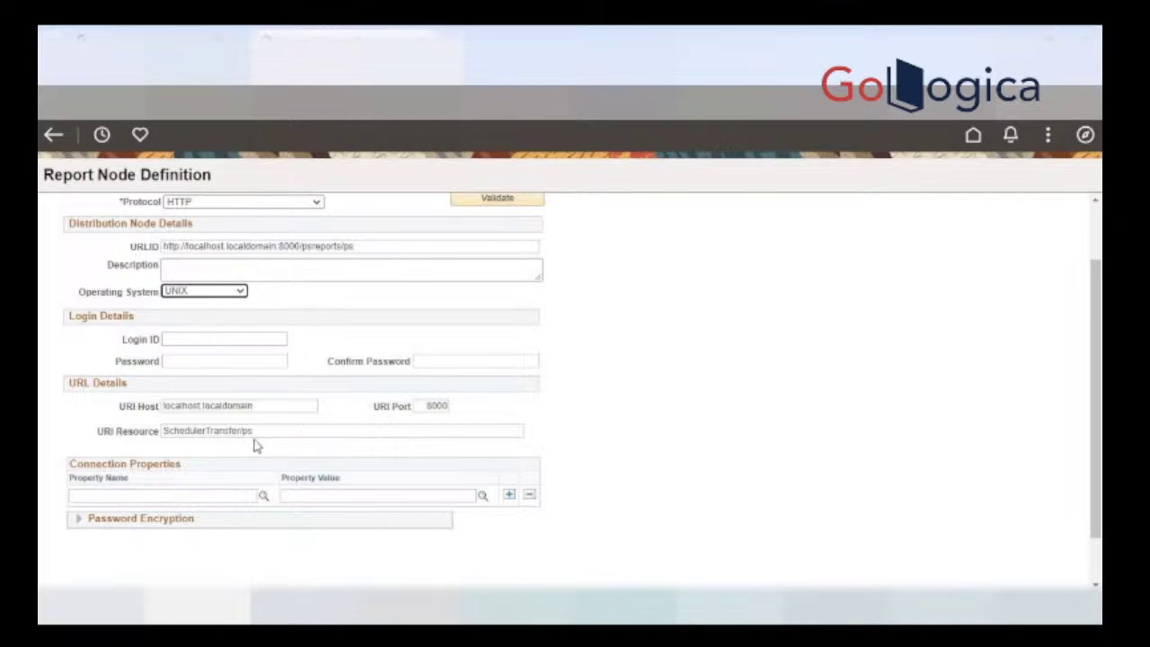
click(272, 405)
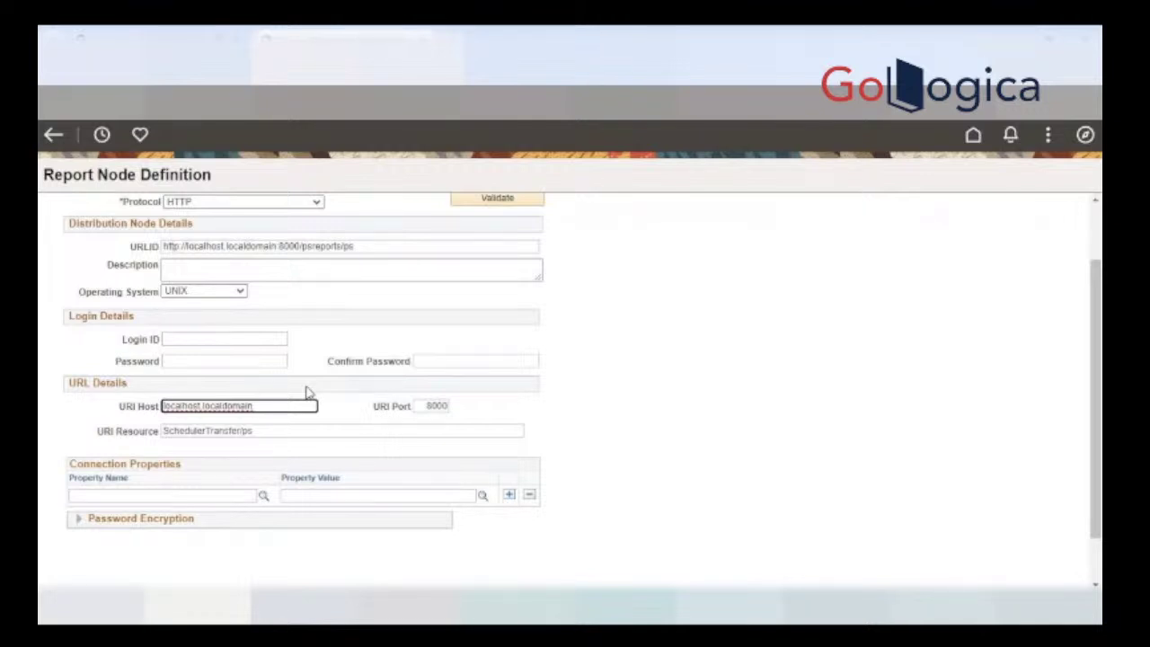
click(420, 406)
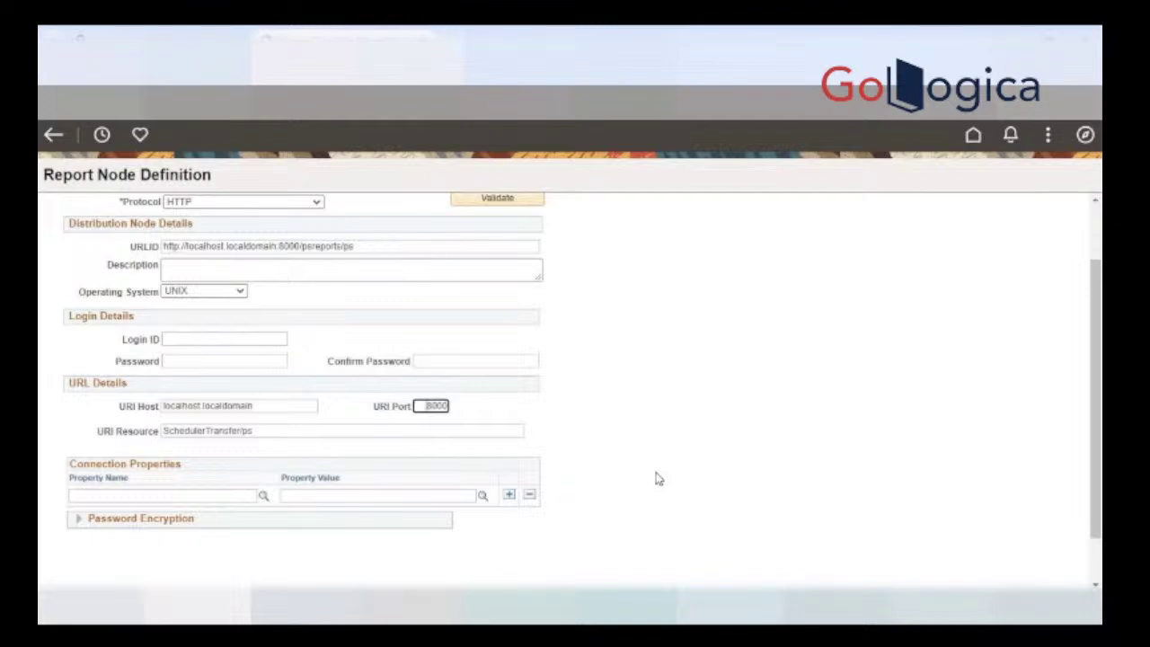
click(295, 430)
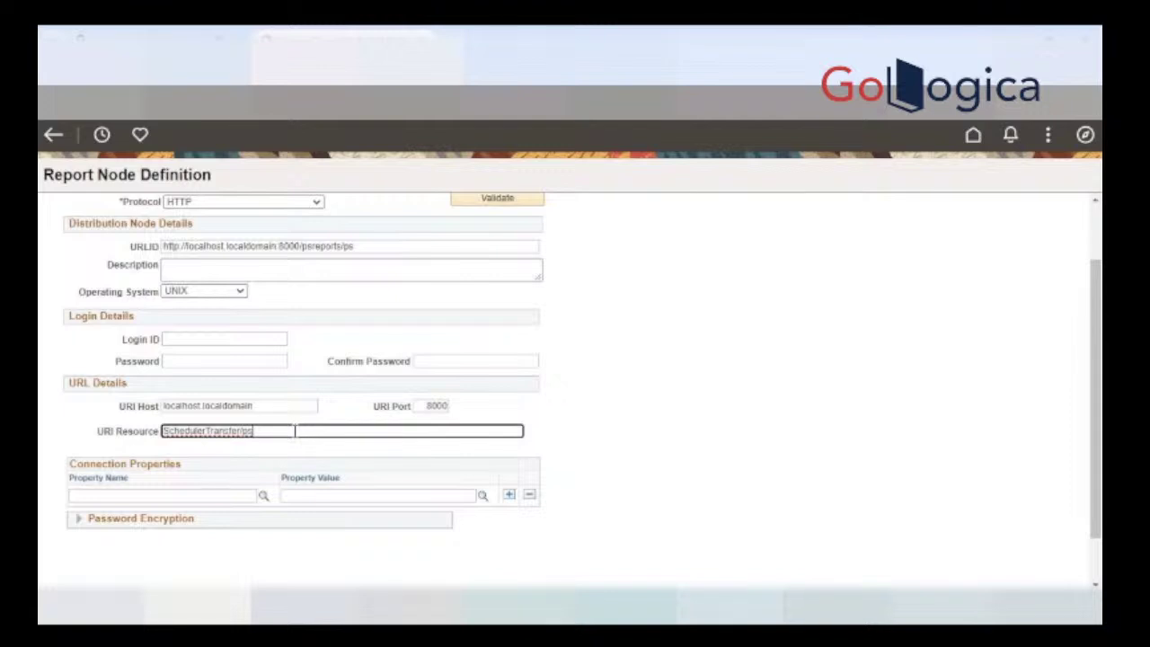
Step: Recheck the psreports/ps URLID against host localhost.localdomain, port 8000 and SchedulerTransfer/ps
click(241, 404)
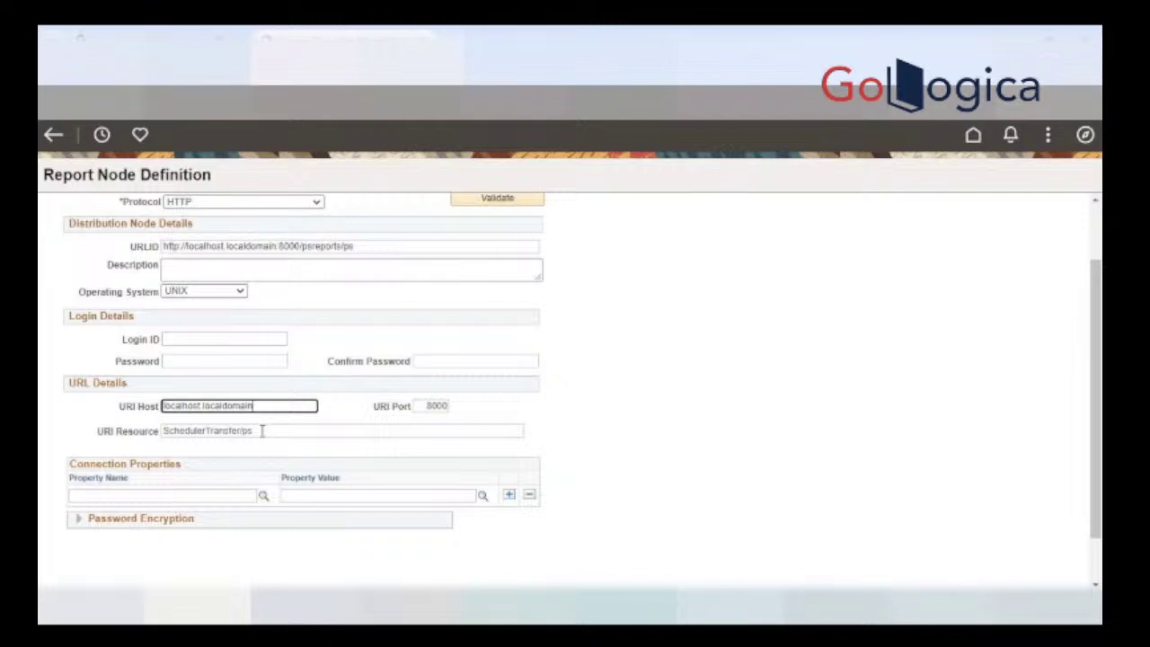
click(367, 250)
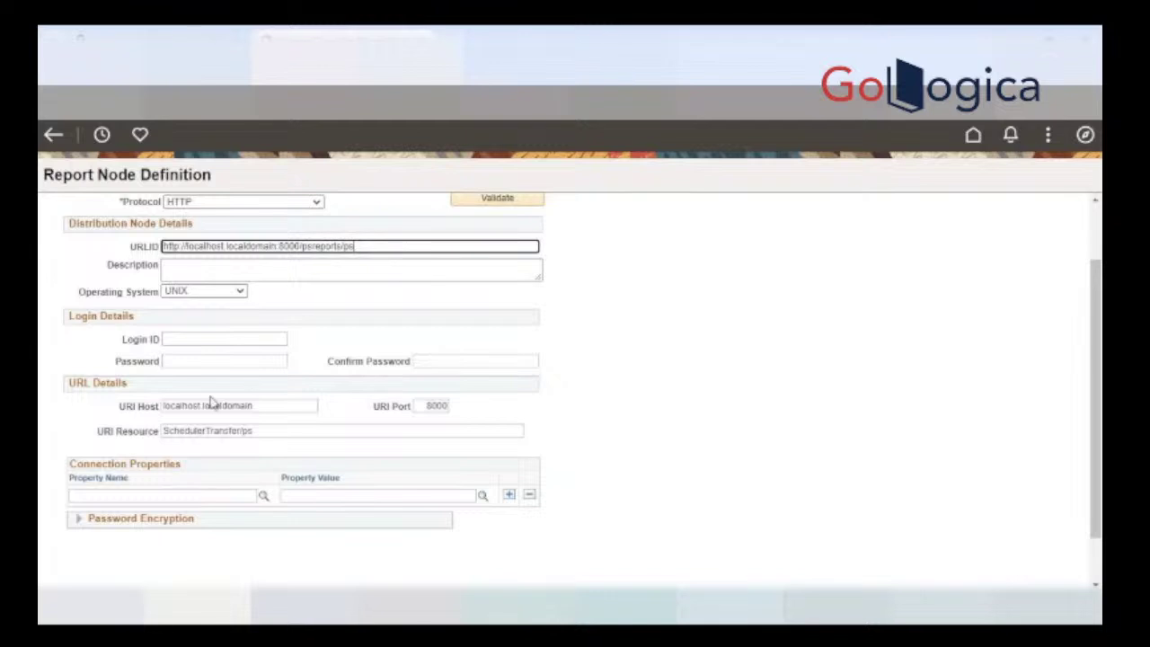
click(277, 407)
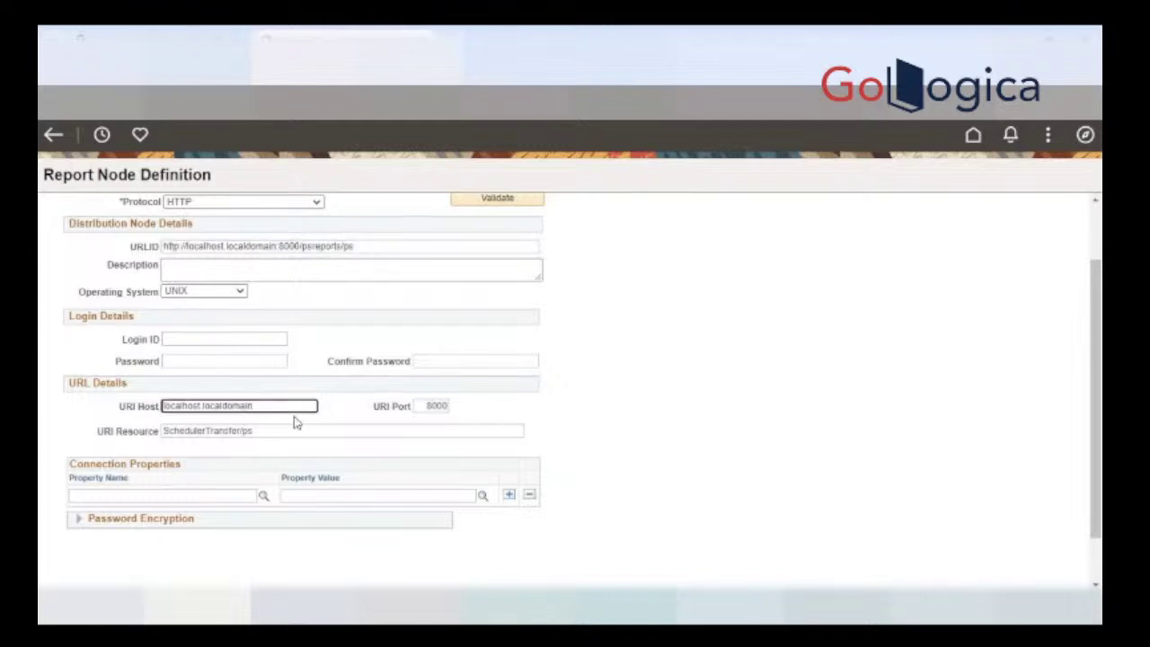
click(436, 409)
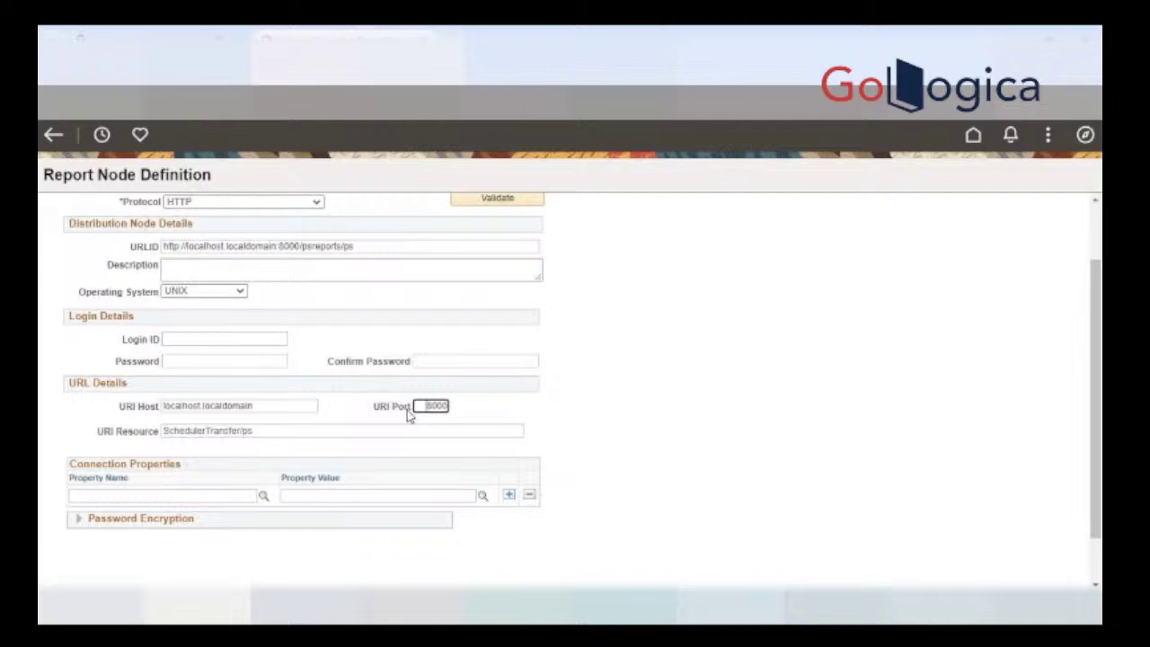
click(309, 425)
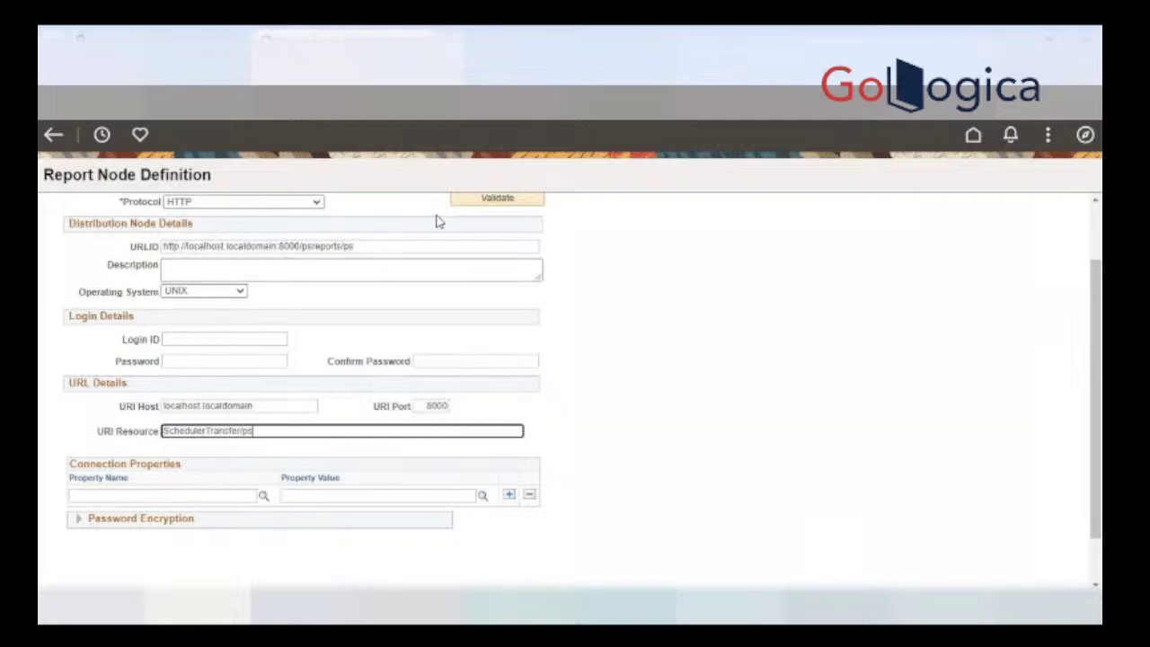
click(411, 245)
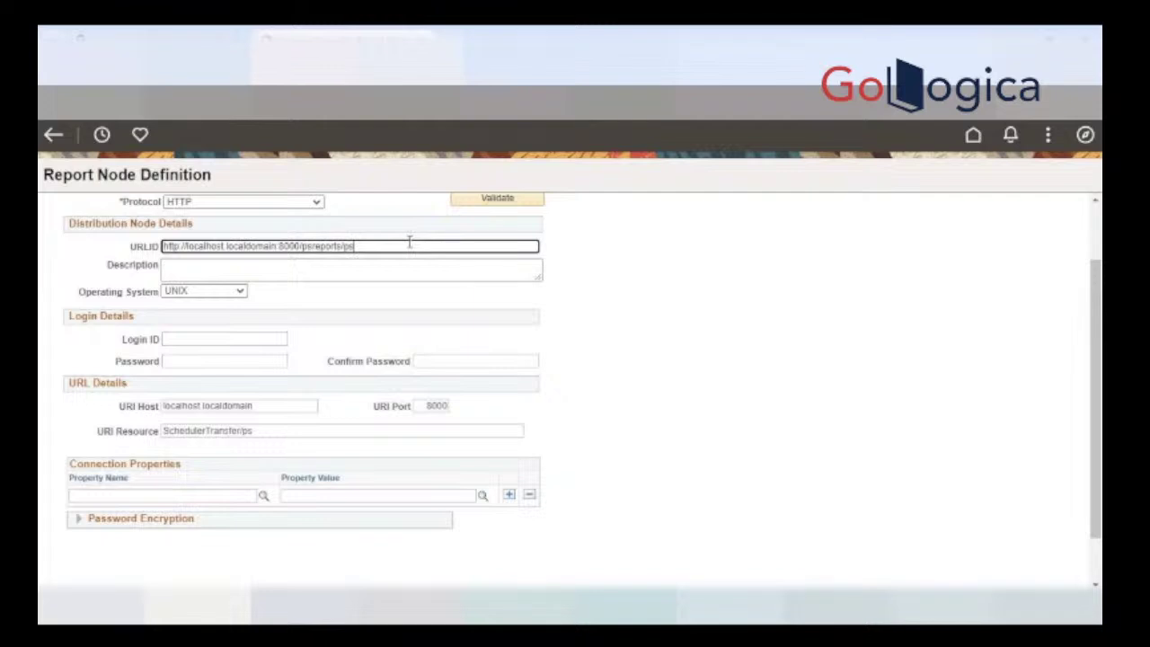
scroll(480, 314, up, 2)
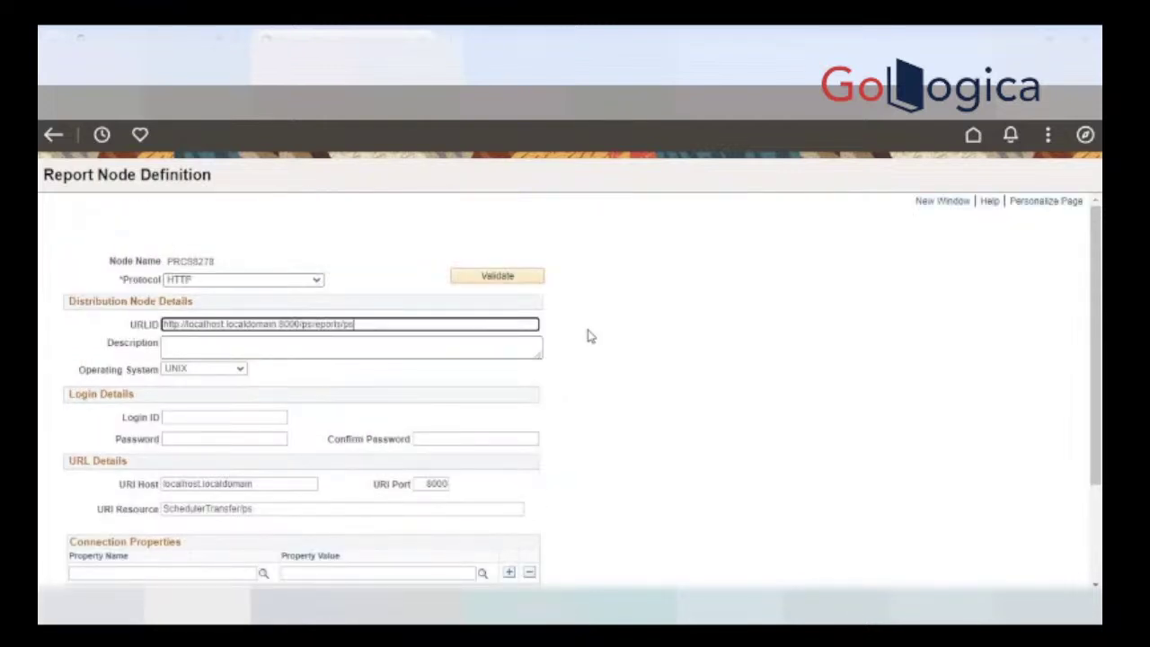
scroll(585, 334, down, 1)
scroll(596, 333, up, 1)
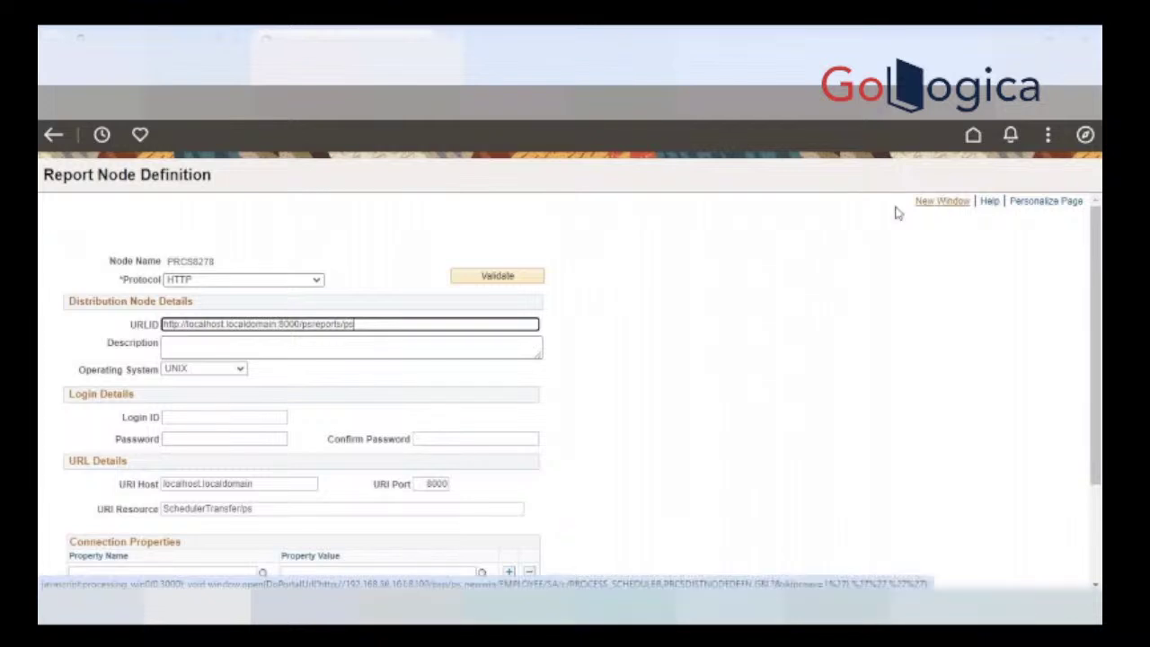
Step: Open the Report Node Definitions search page in a new window and show Recently Visited pages
click(939, 206)
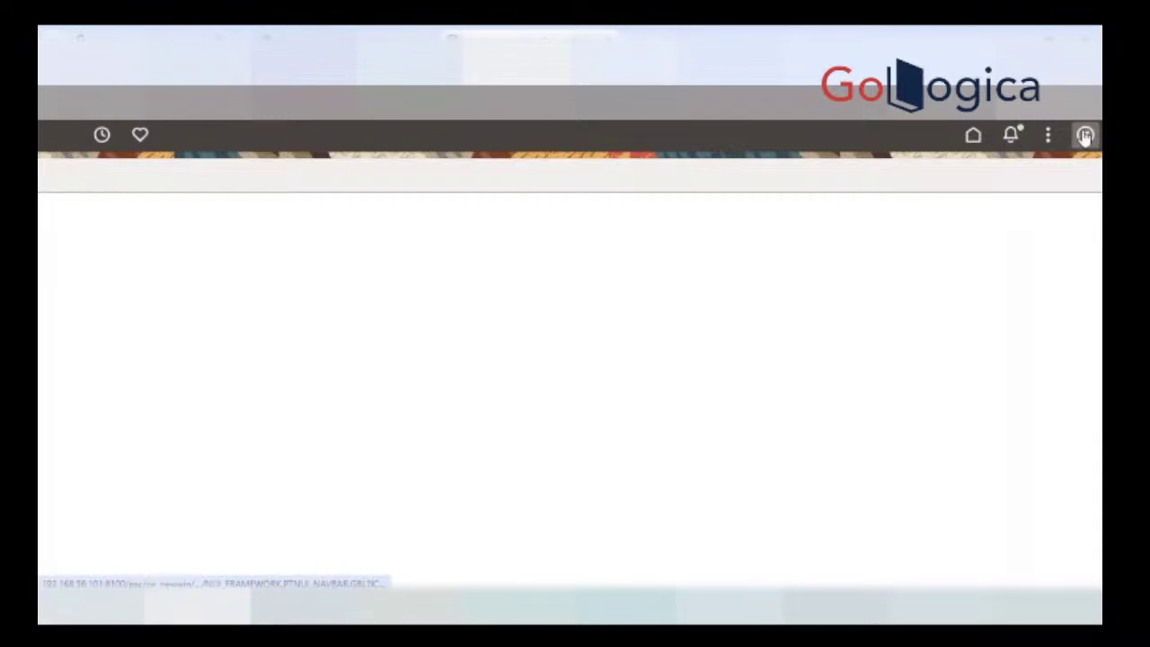
click(1084, 134)
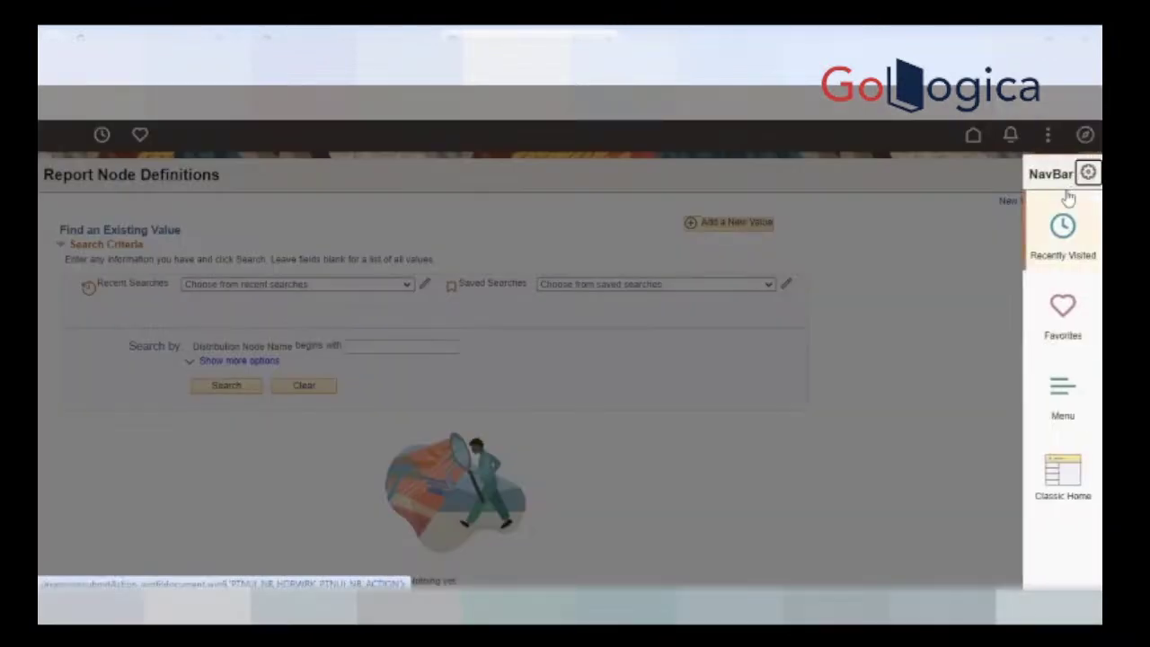
click(895, 292)
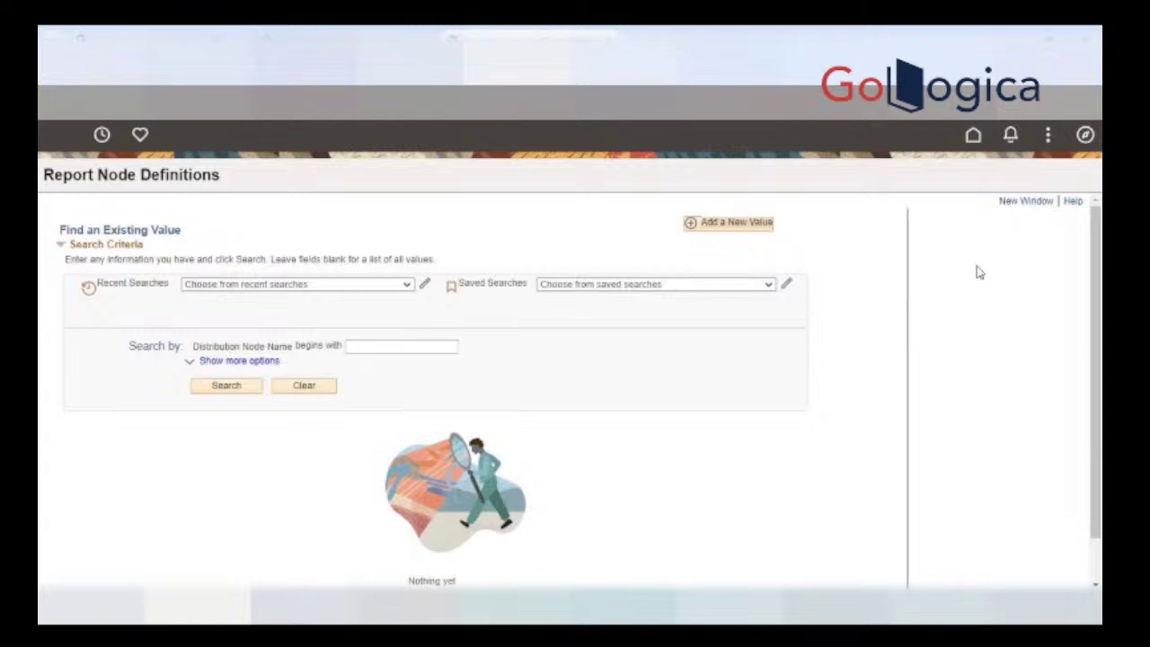
click(1033, 206)
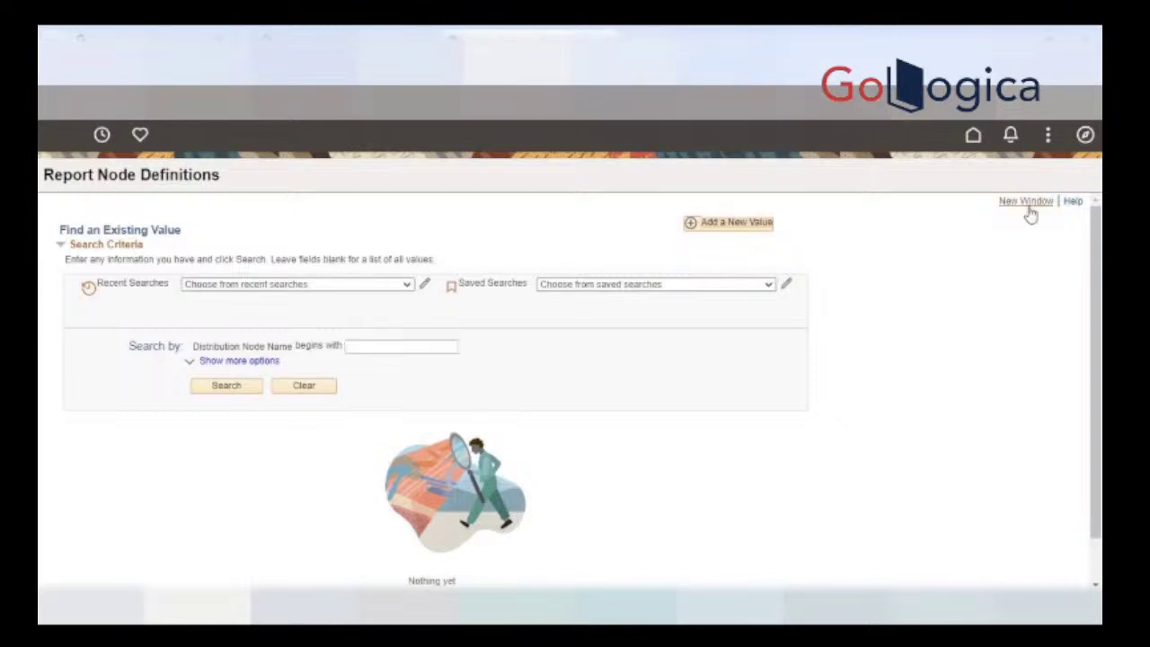
click(1085, 135)
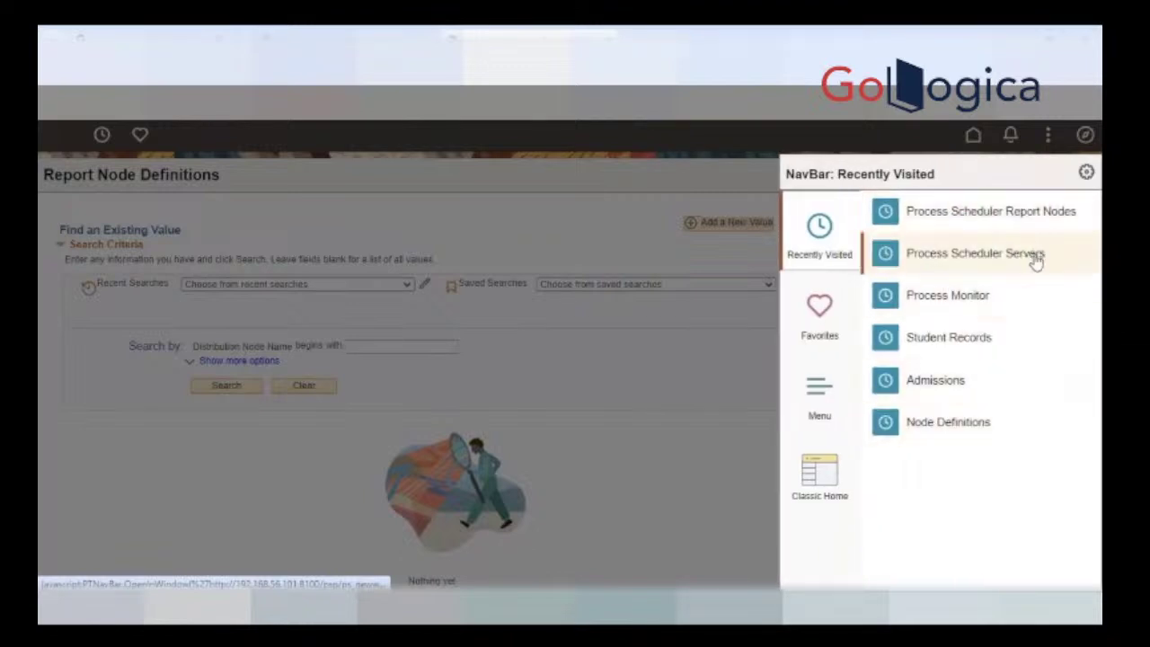
Step: In Process Monitor, open process 86344's log/trace files and try its stdout output file
click(957, 298)
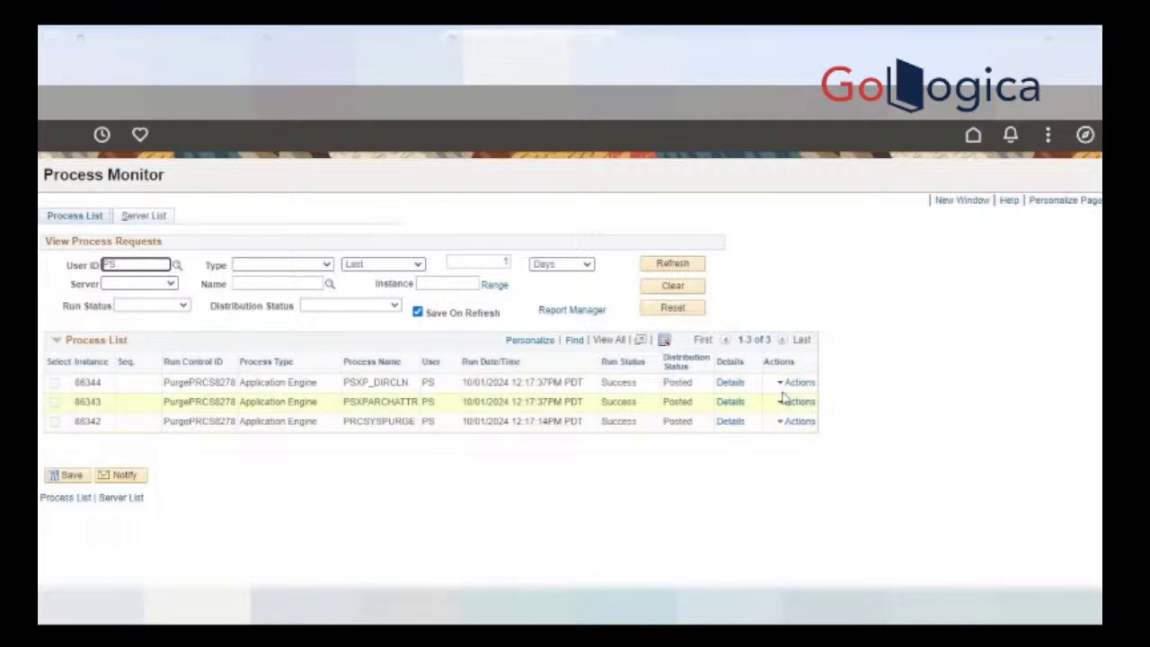
click(730, 383)
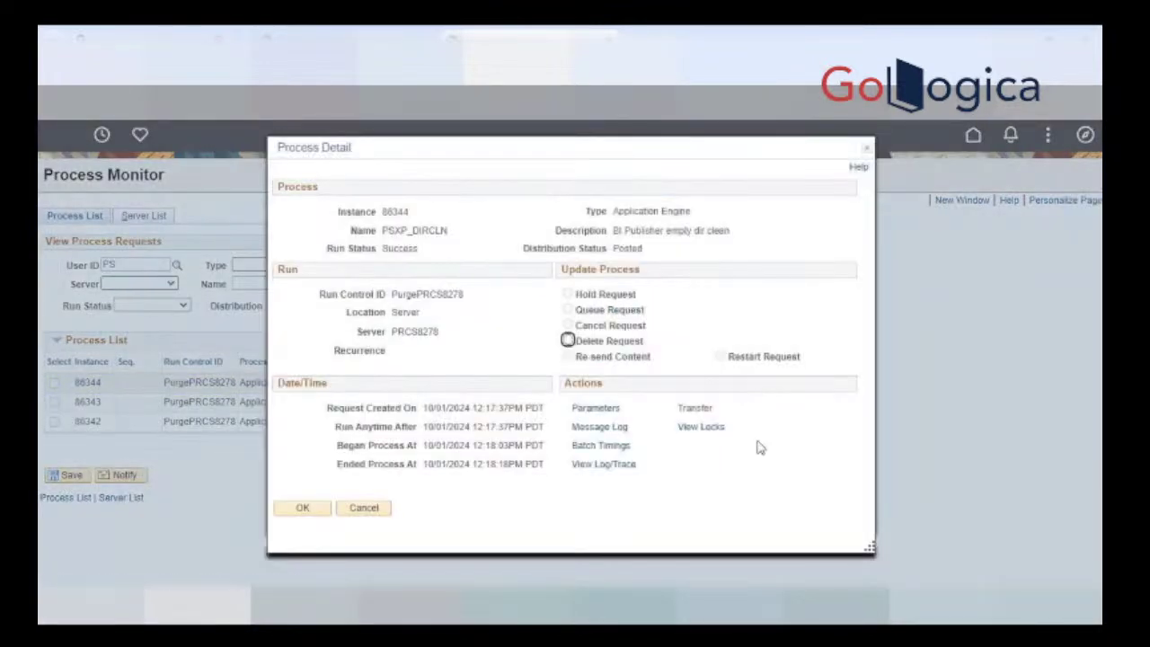
click(627, 469)
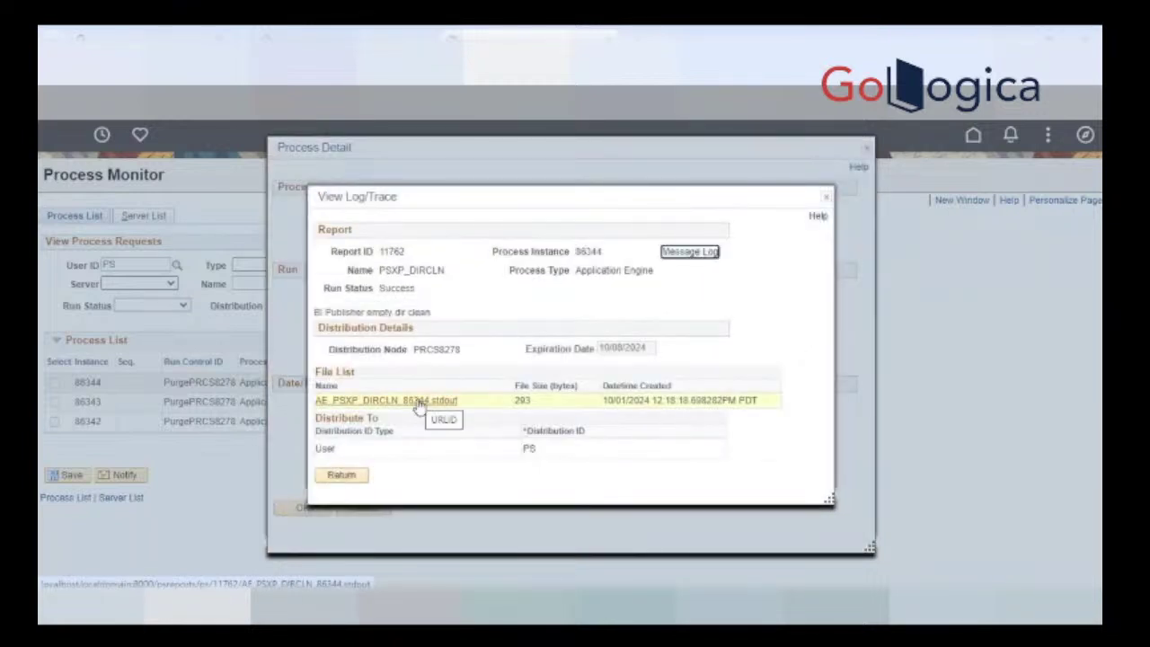
click(417, 402)
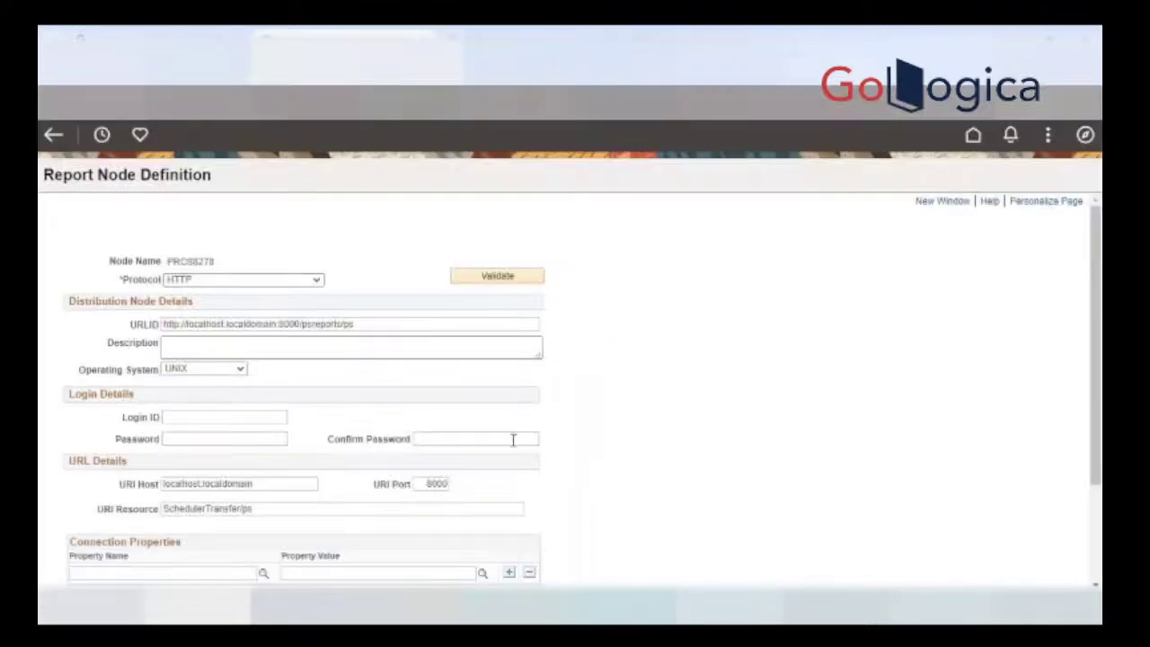
click(734, 31)
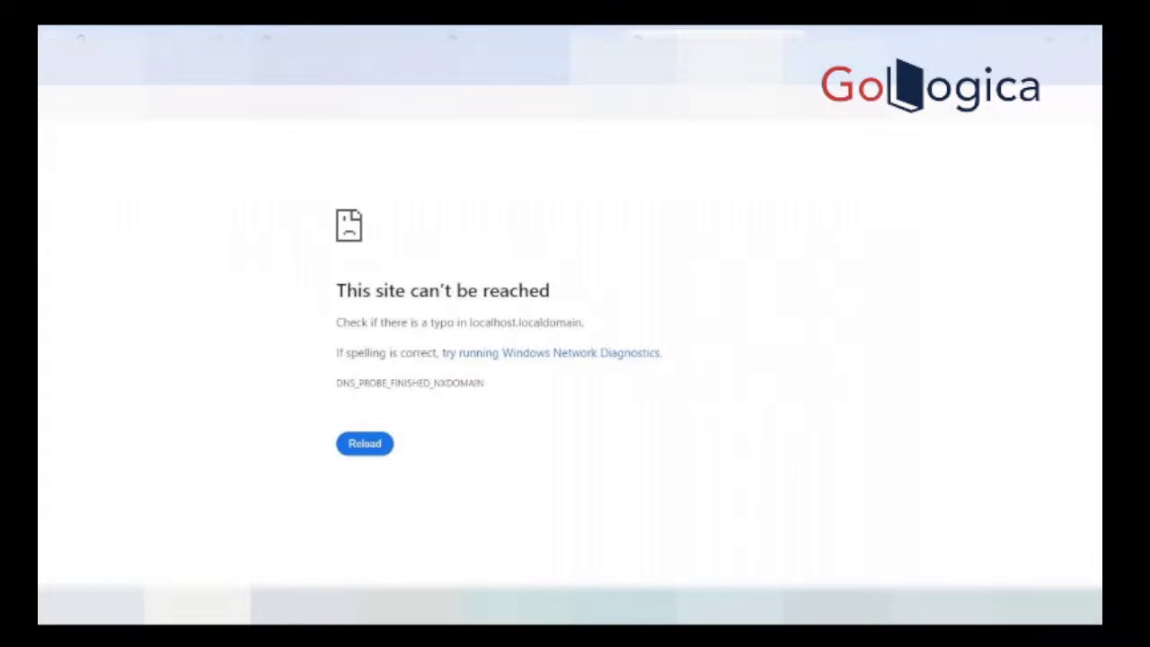
click(346, 37)
click(357, 323)
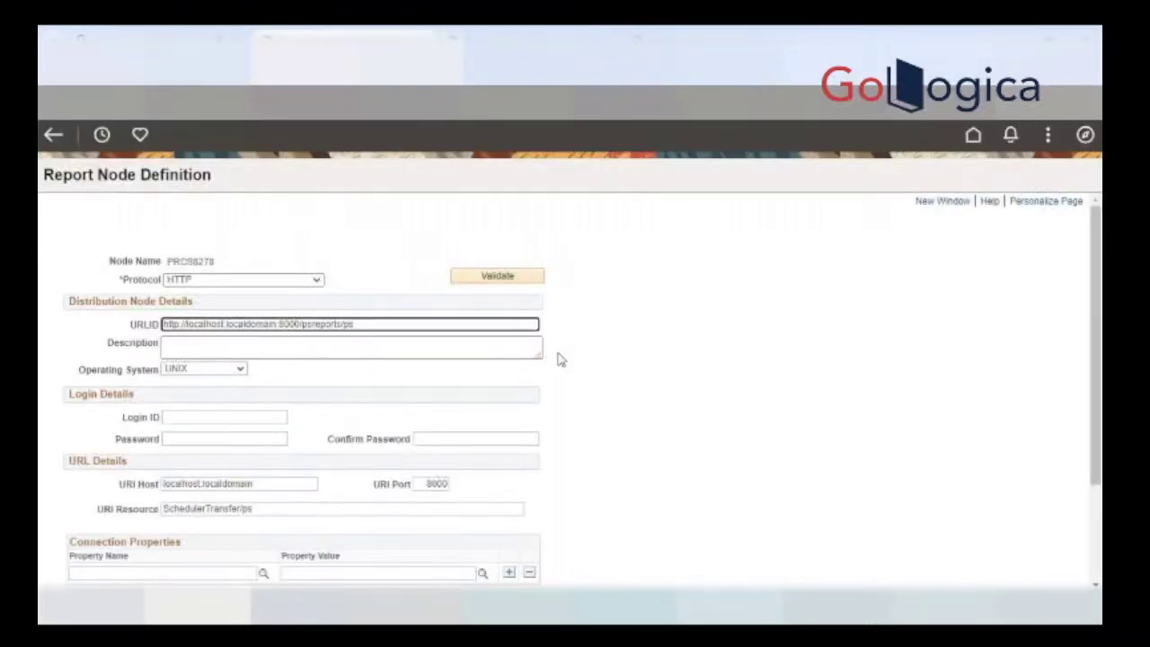
drag(355, 323, 118, 326)
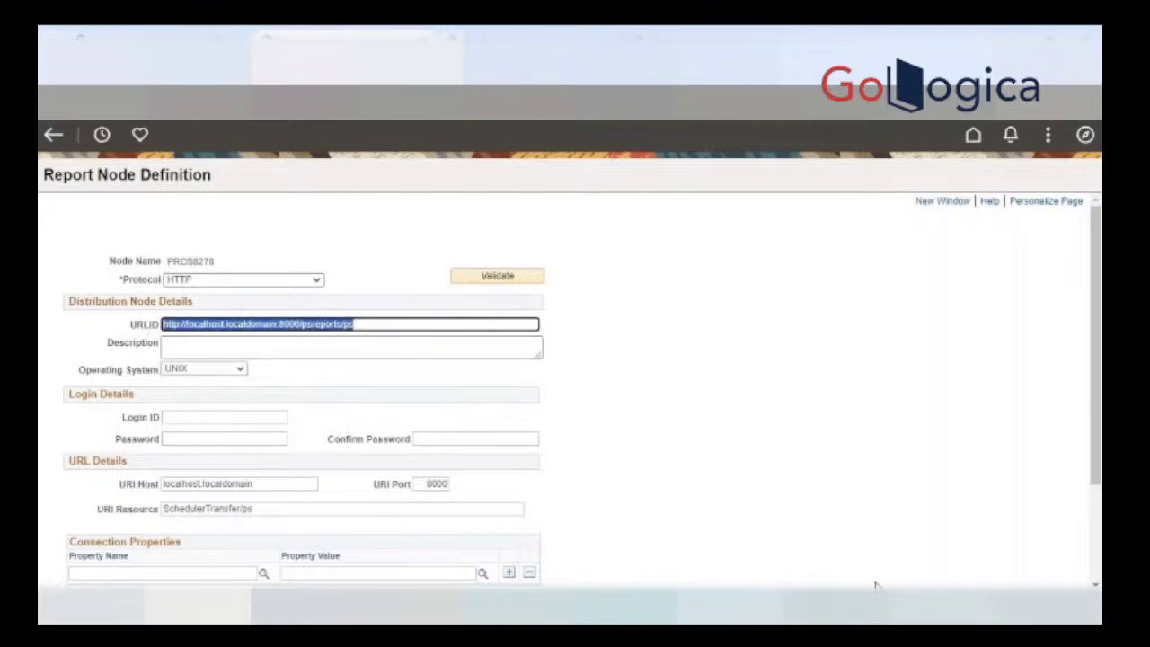
click(850, 470)
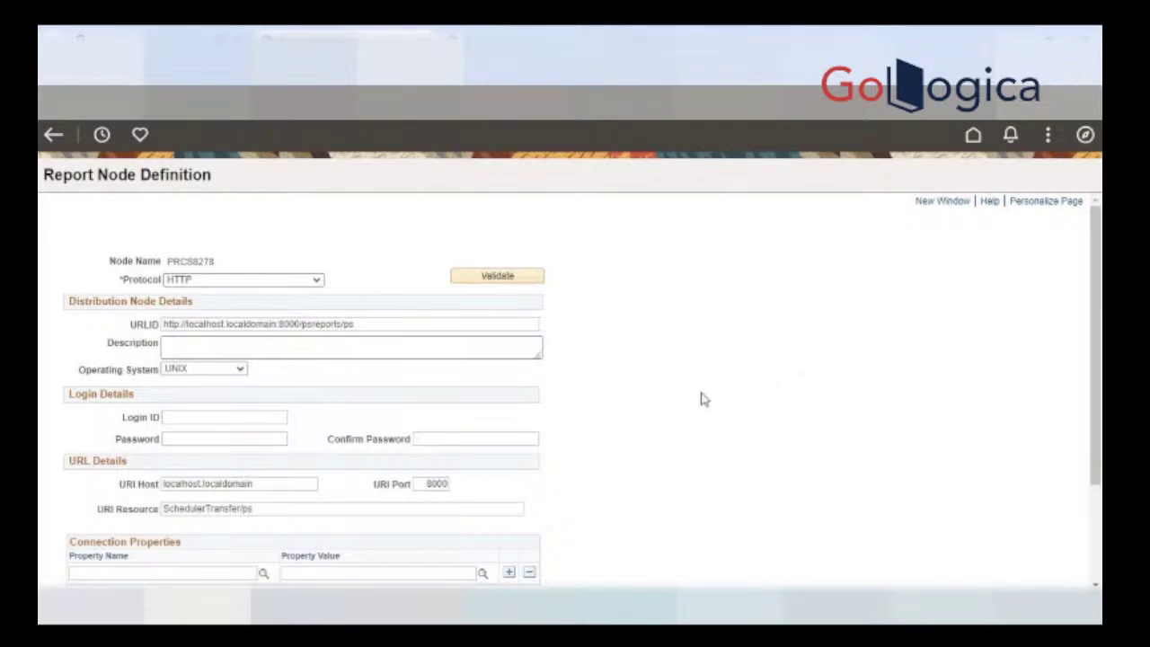
click(368, 325)
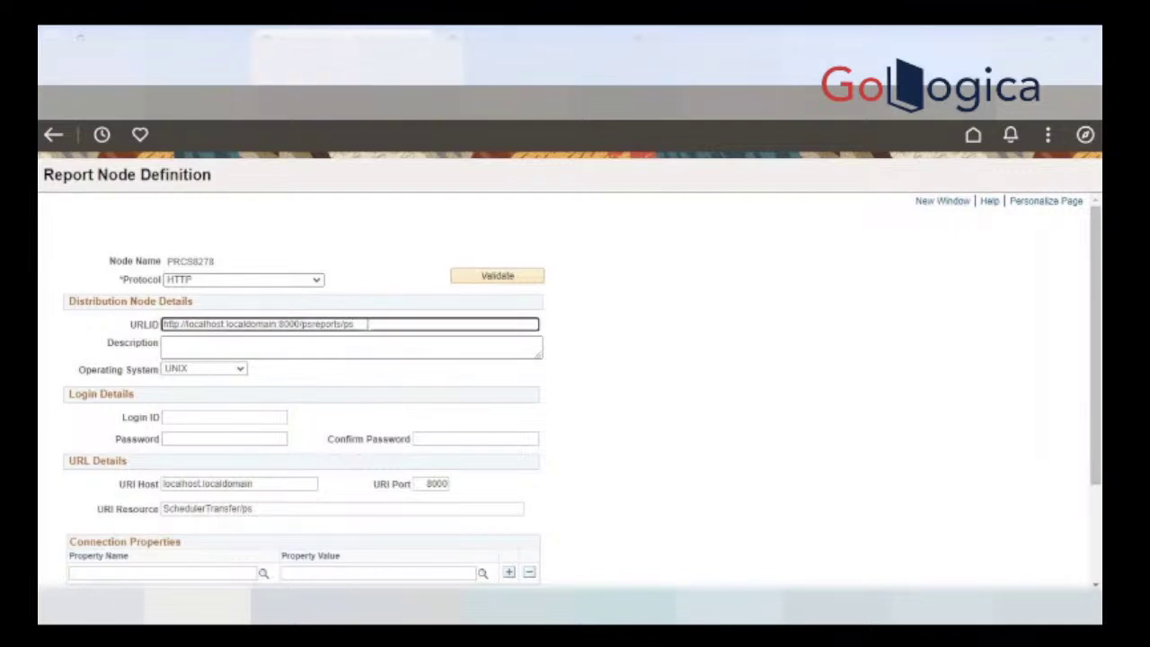
drag(299, 324, 168, 325)
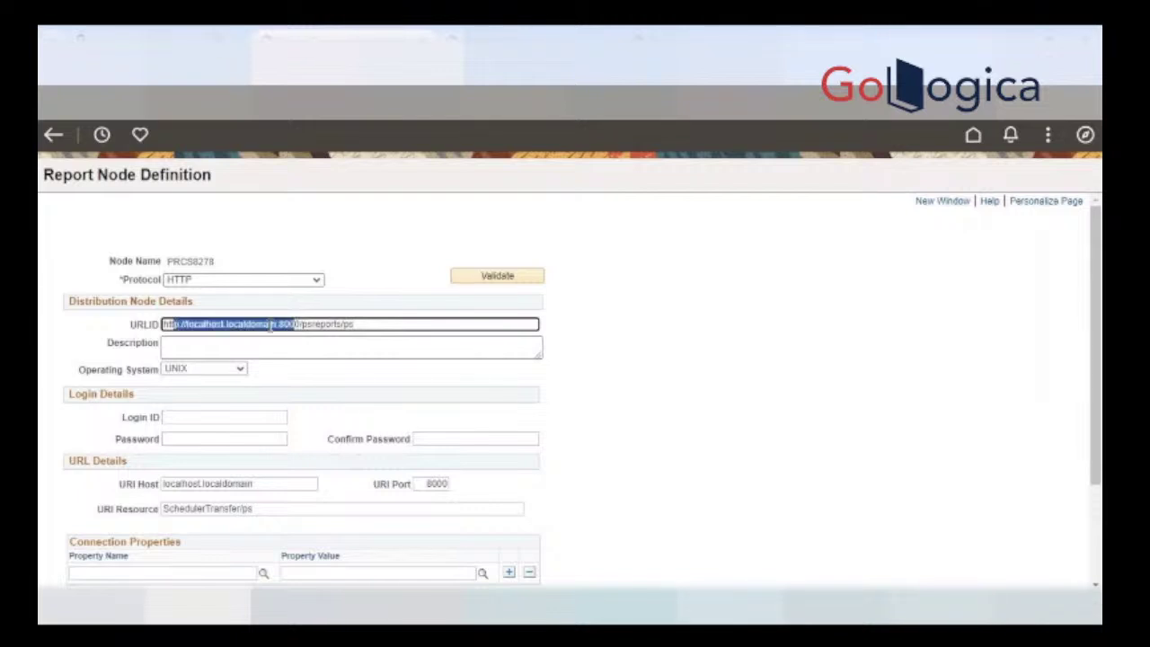
drag(300, 325, 108, 333)
text(http://192.168.56.101:8100)
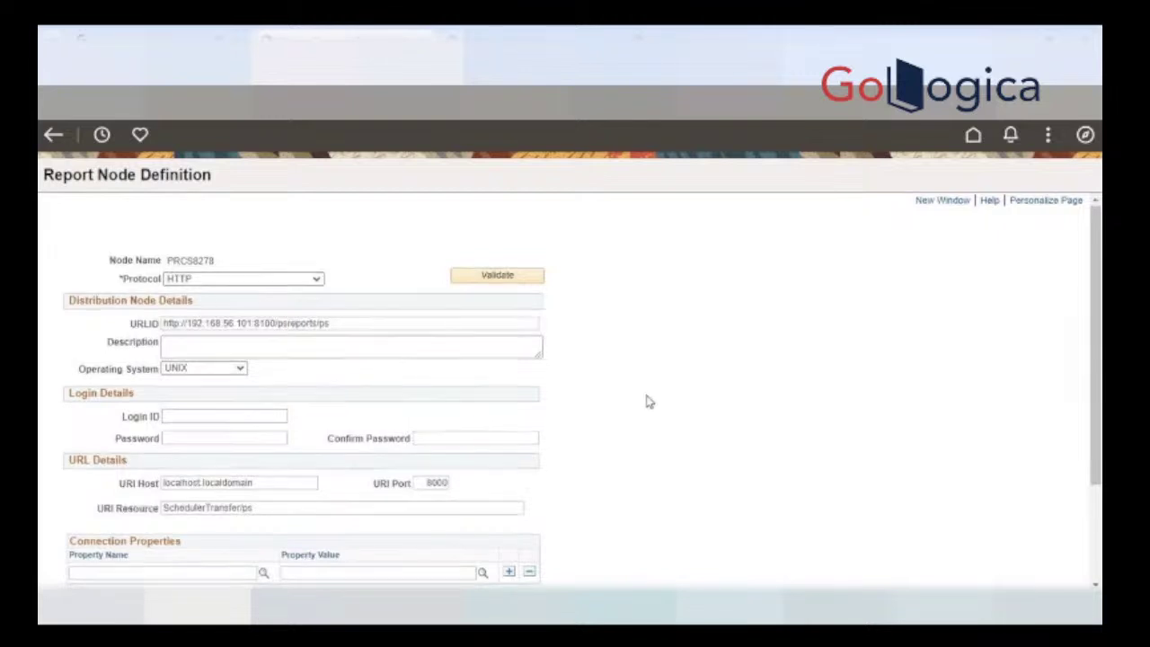
Step: Save the updated PRCS8278 report node definition
scroll(275, 457, down, 3)
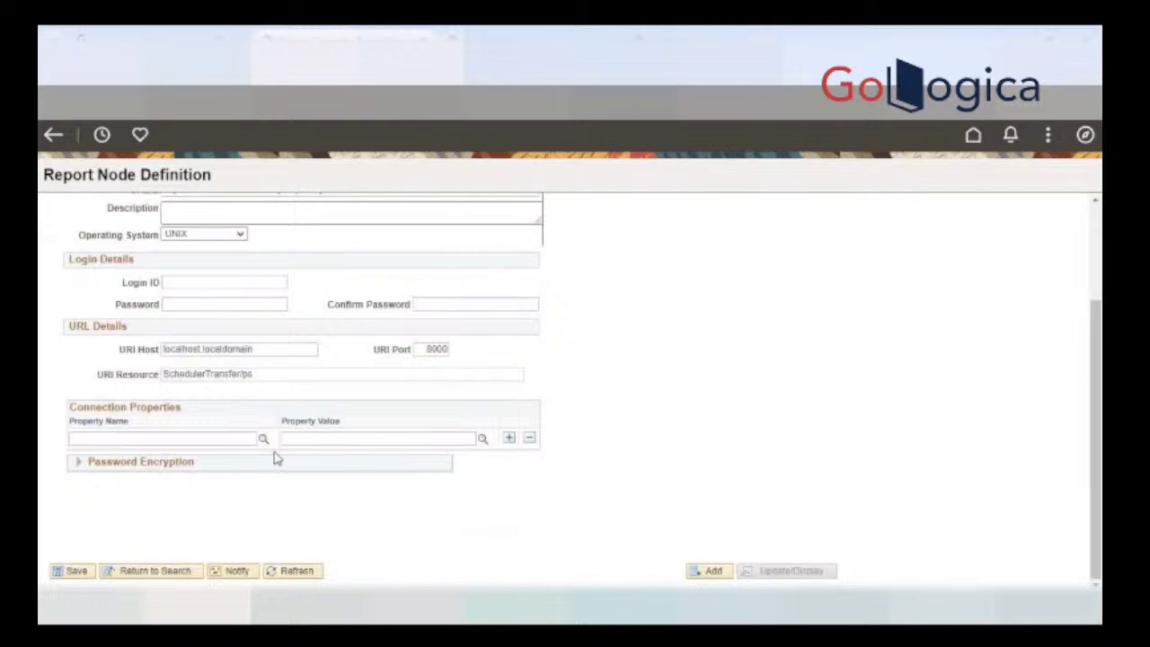
click(65, 575)
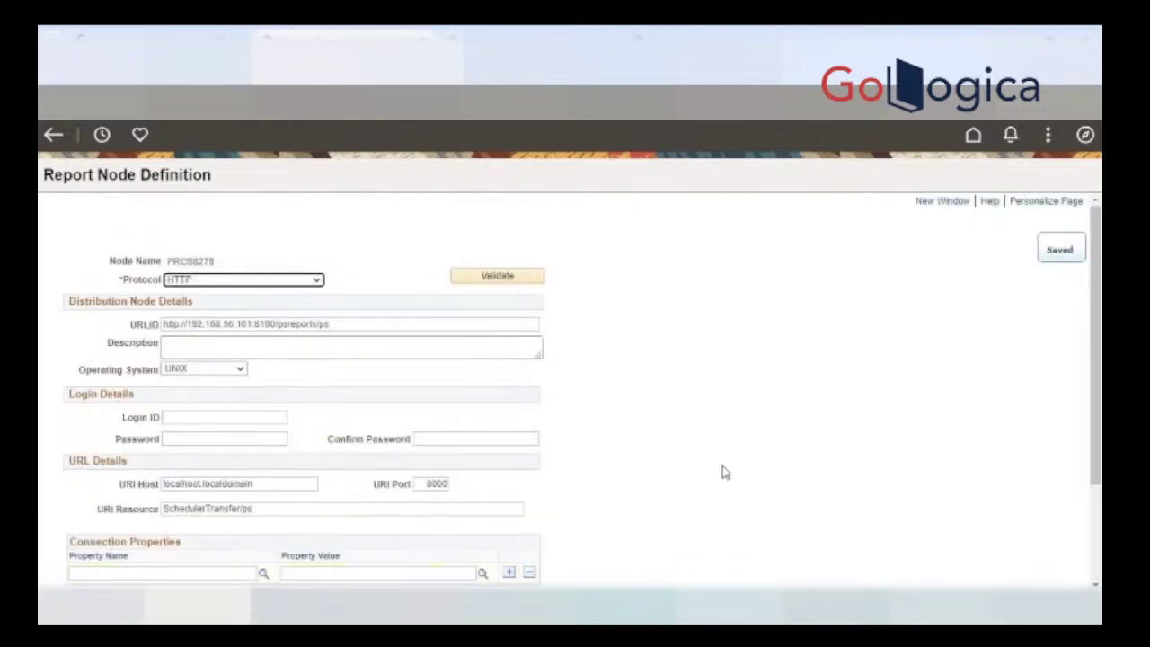
scroll(751, 450, down, 1)
scroll(751, 449, down, 2)
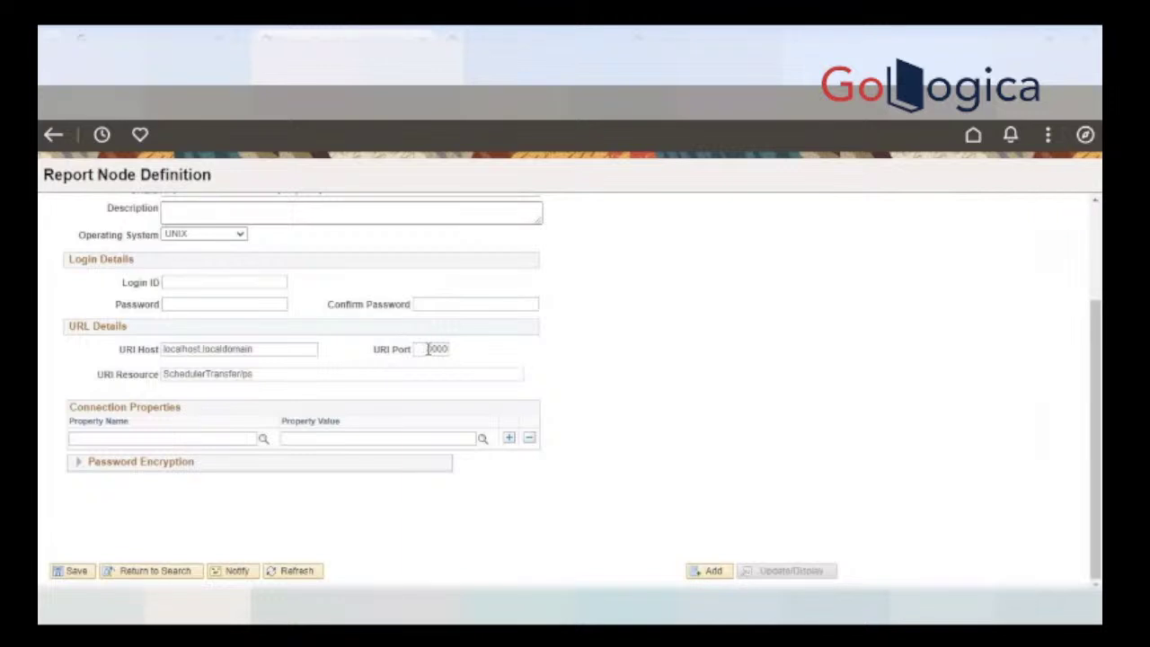
scroll(694, 370, up, 3)
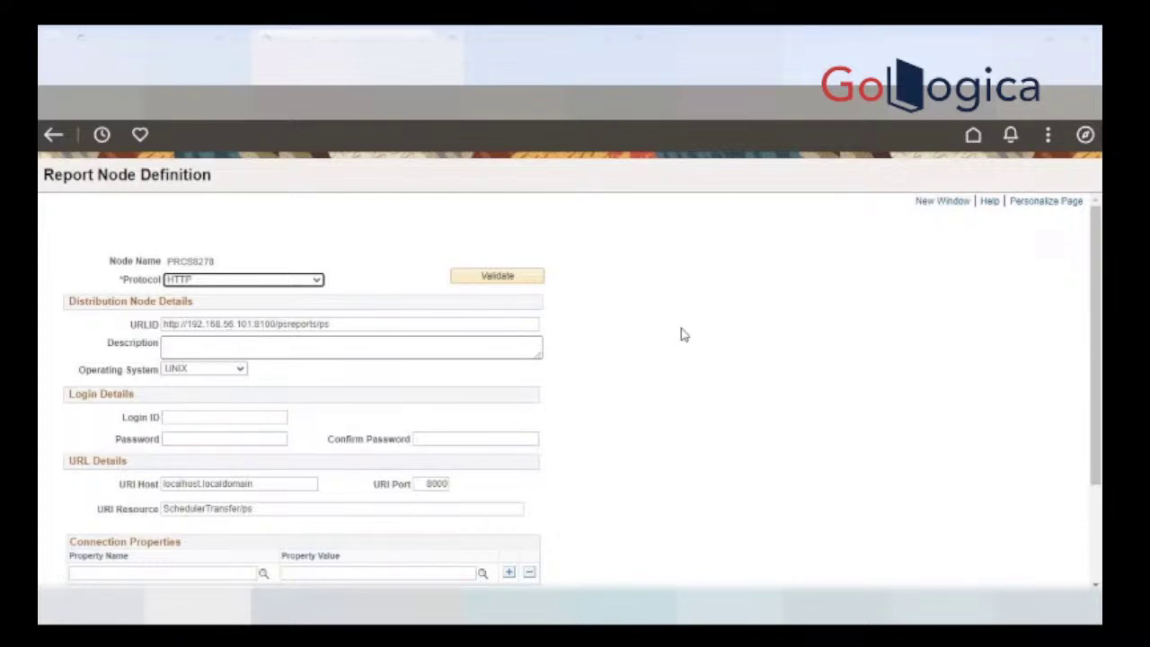
scroll(681, 333, down, 1)
scroll(683, 334, down, 2)
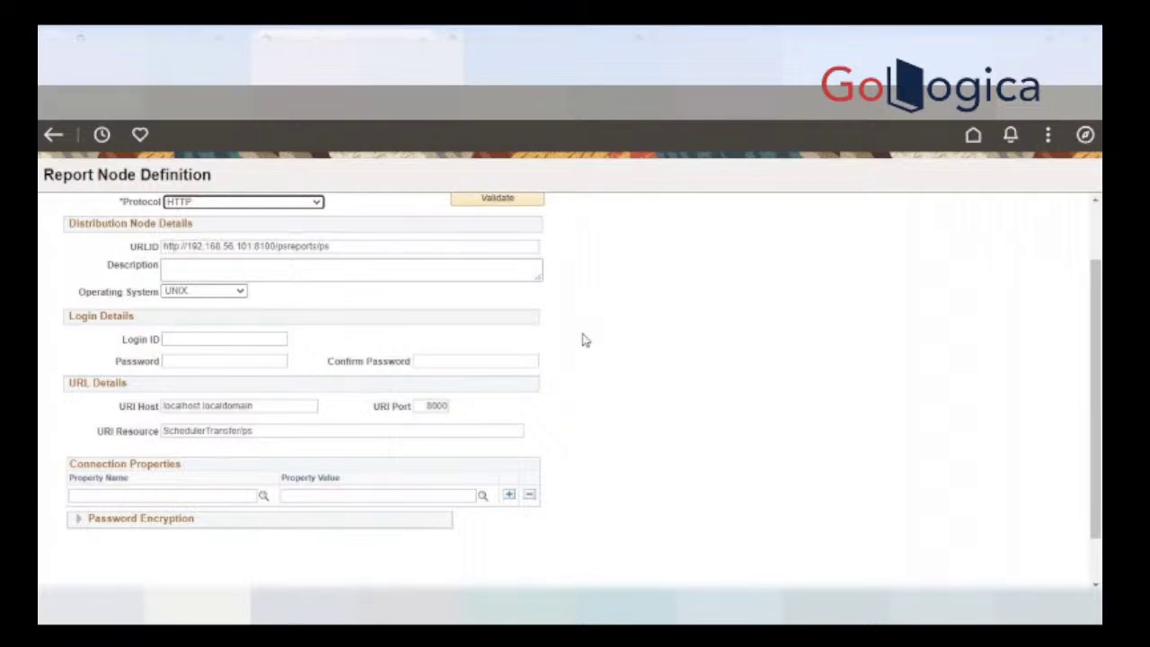
click(273, 246)
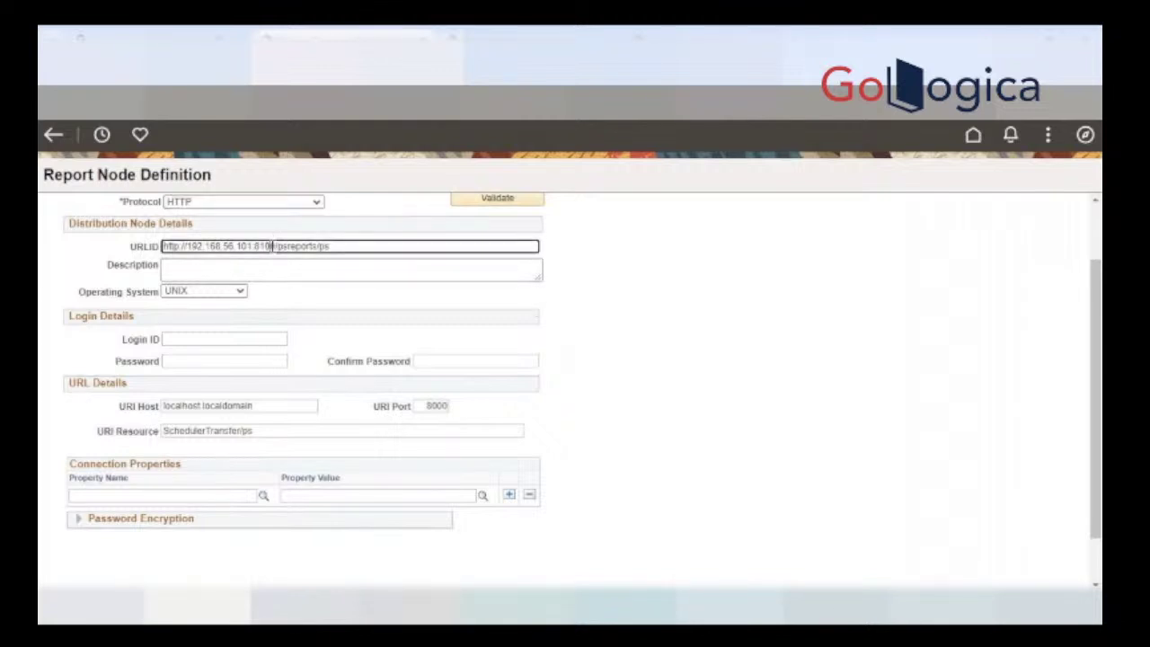
click(416, 406)
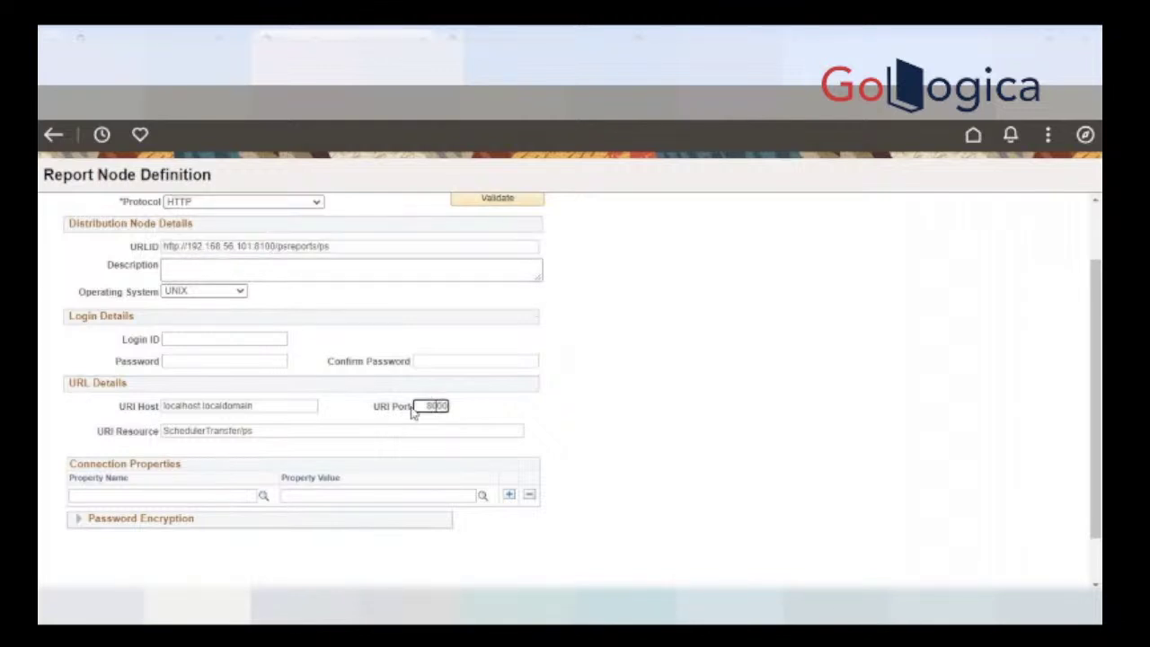
click(478, 413)
Step: Try to open instance 86344's stdout file from View Log/Trace, then close that view
click(346, 282)
click(338, 245)
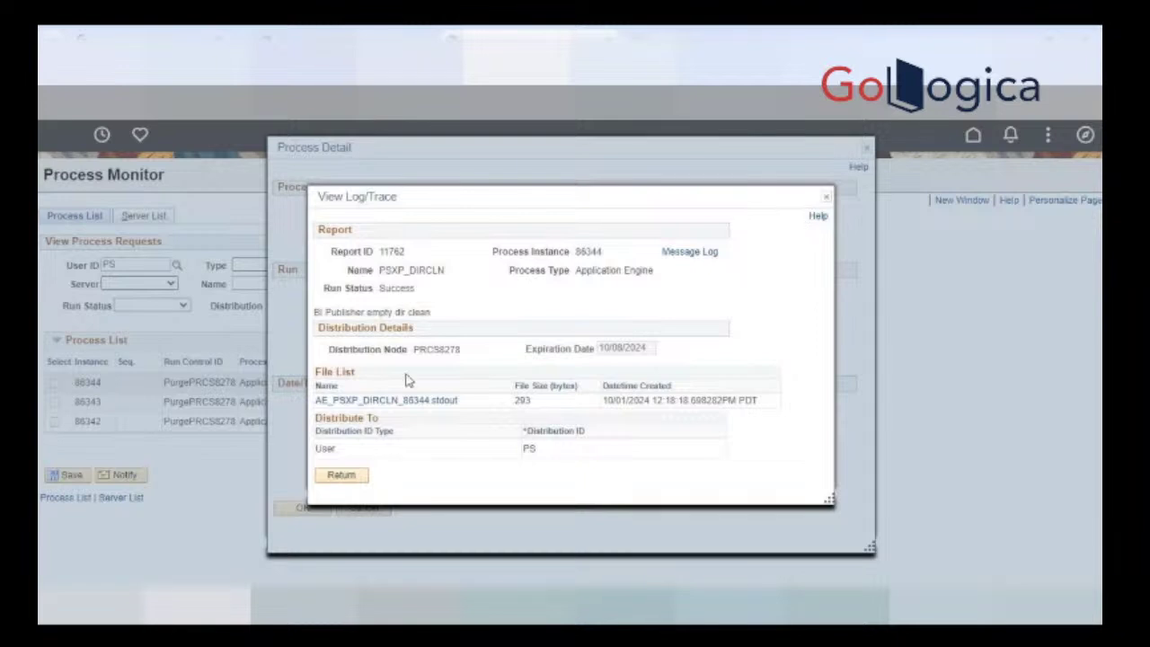
click(393, 401)
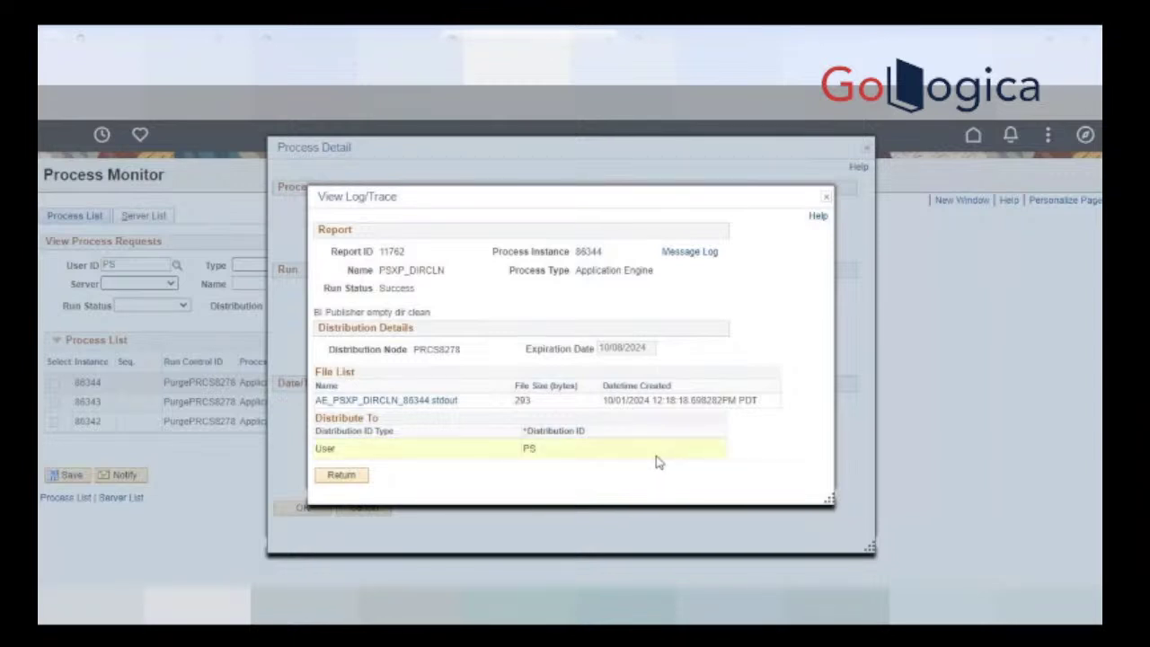
click(826, 196)
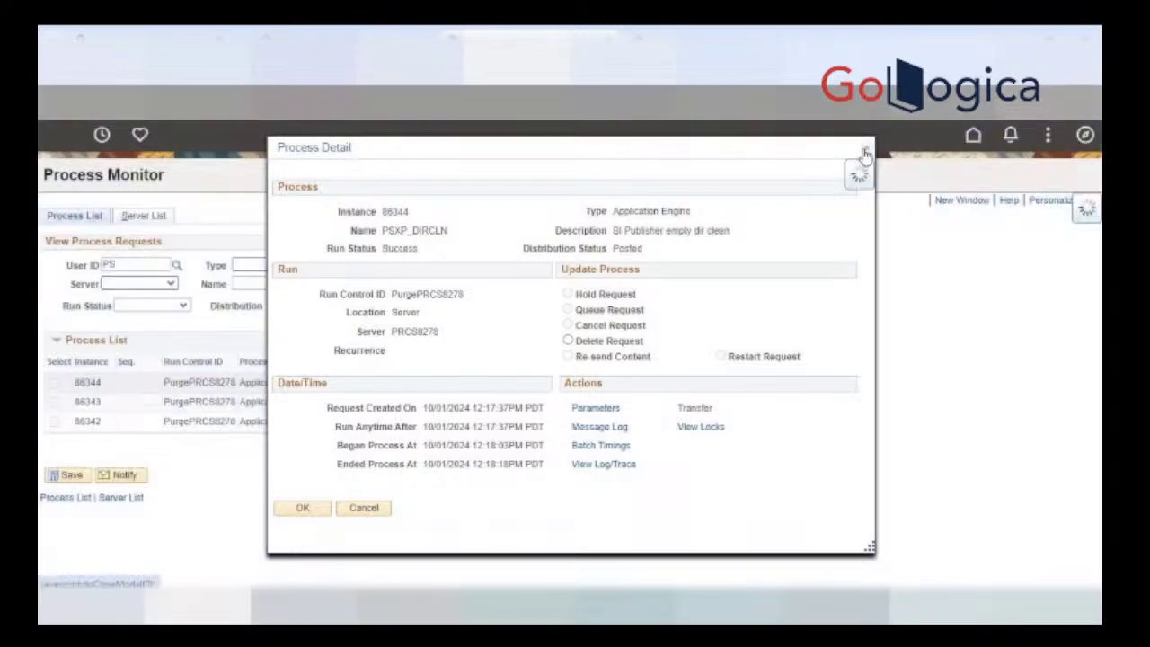
Step: Close the instance 86344 details and save the Report Node Definition
click(864, 152)
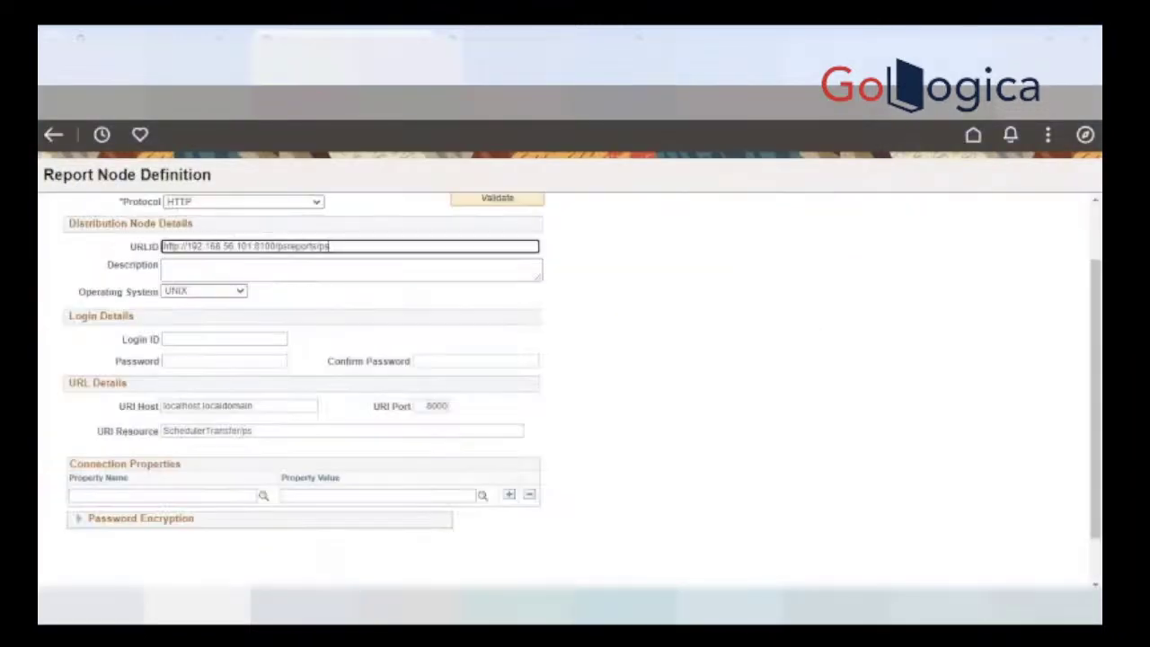
scroll(709, 351, down, 2)
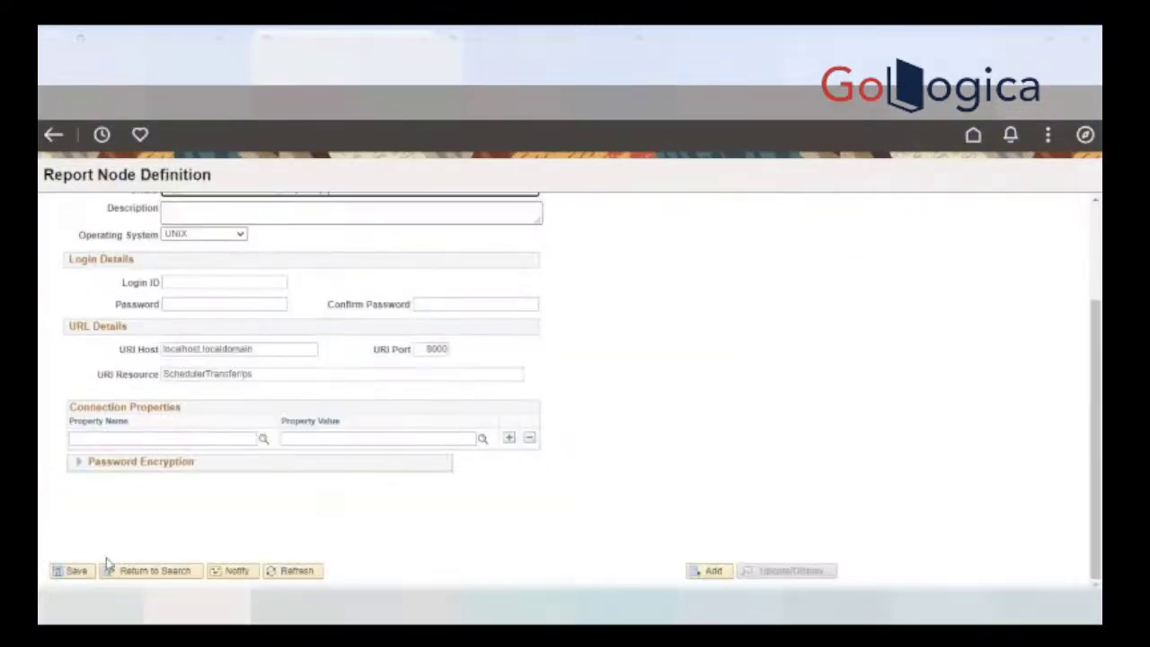
click(76, 571)
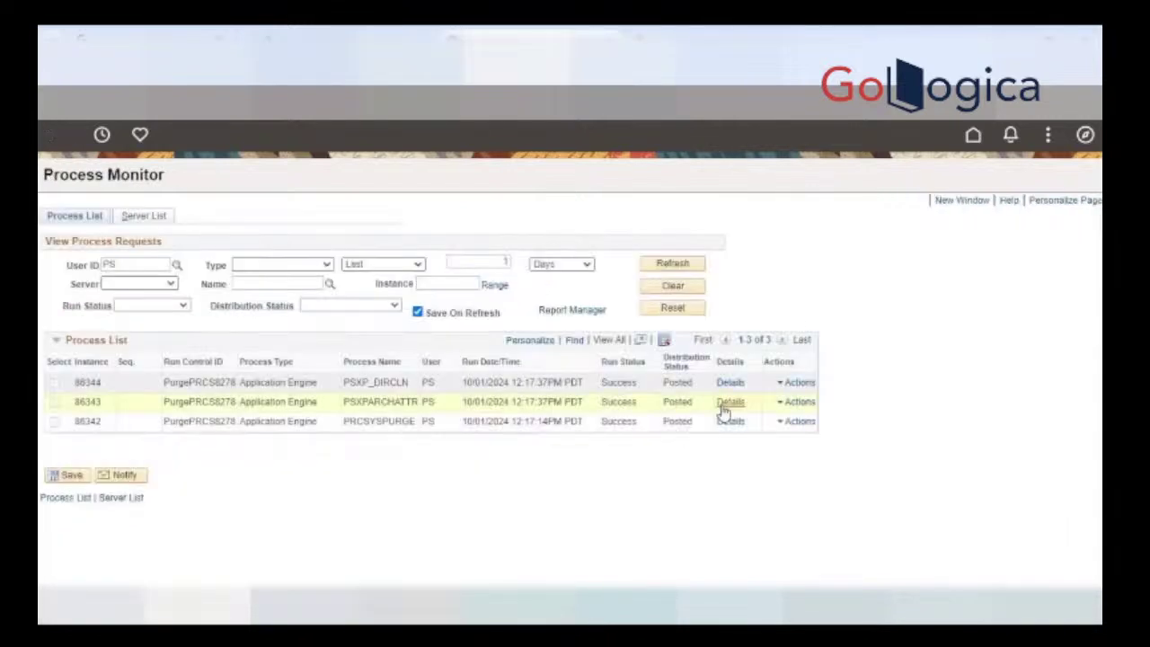
Step: Retry opening the AE_PSXP_DIRCLN_86344.stdout log from instance 86344's View Log/Trace
click(728, 384)
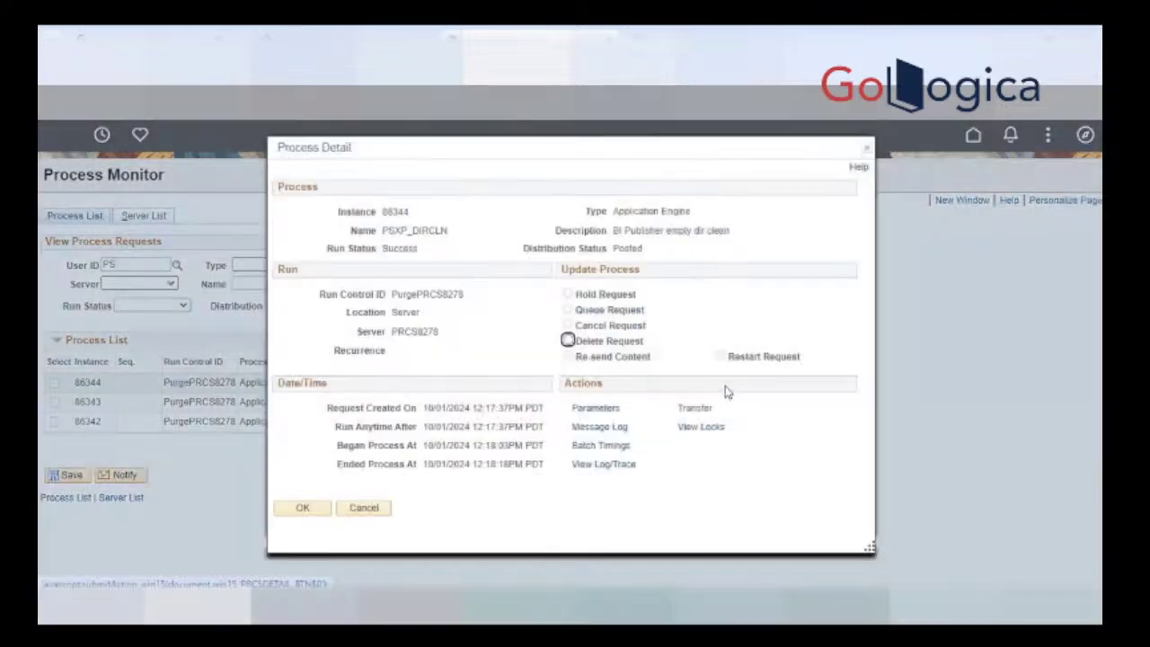
click(598, 464)
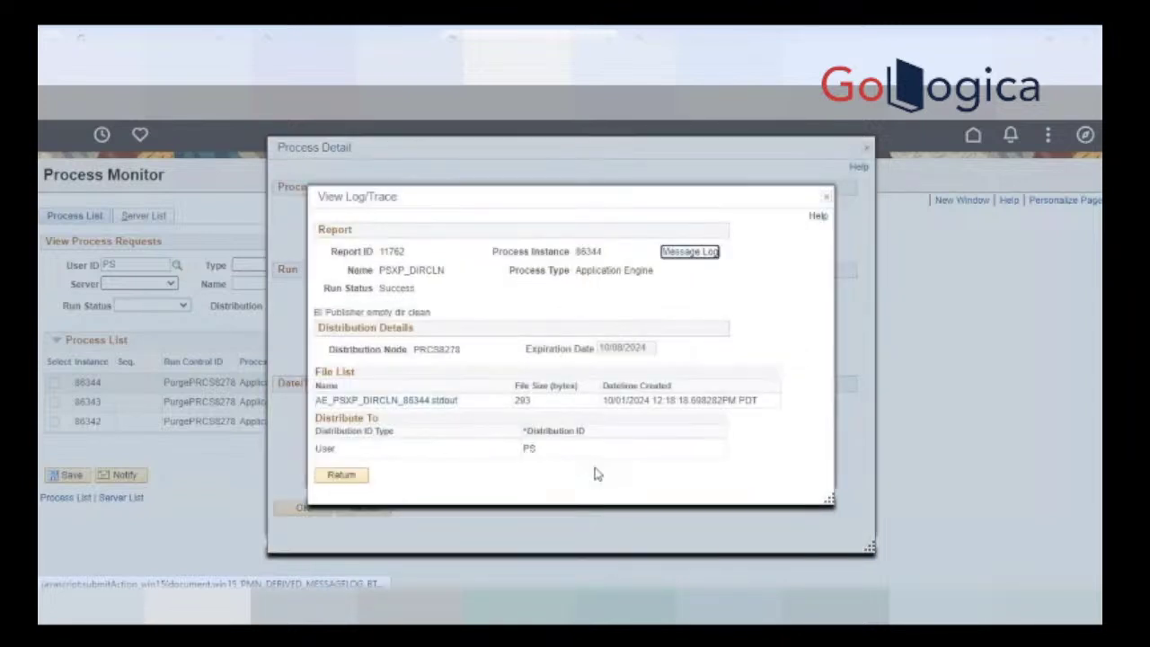
click(421, 403)
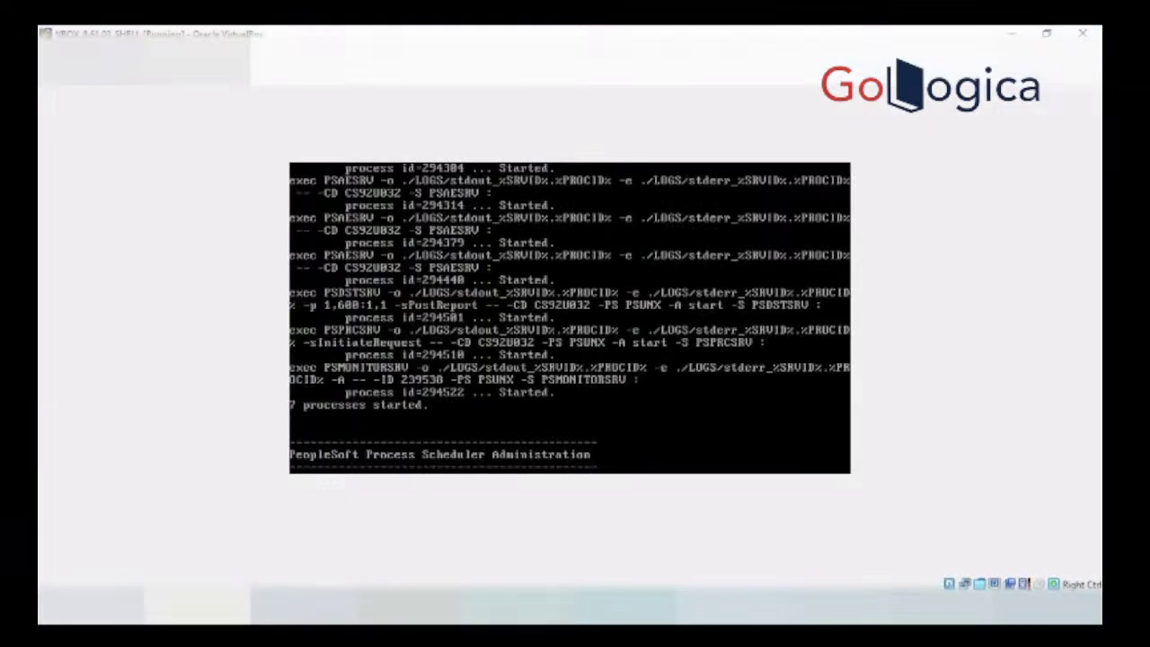
Step: Leave psadmin and enter cd $PS_CFG_HOME at the shell prompt
mouse_move(815, 606)
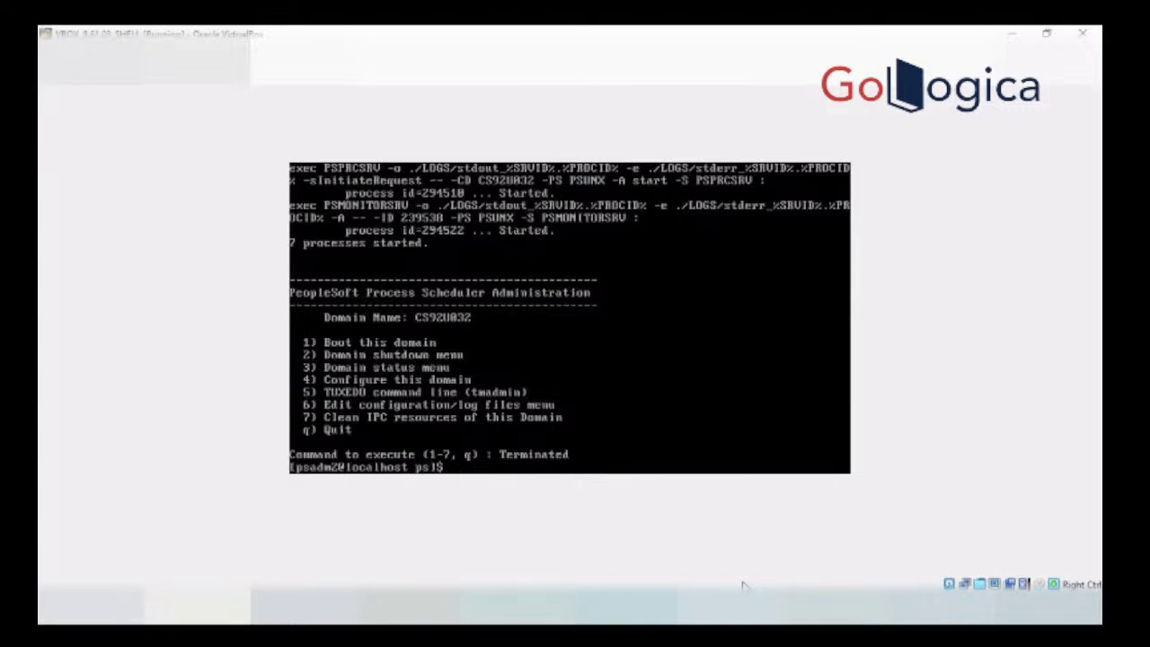
text(cd $PS)
text(_CFG_HOME)
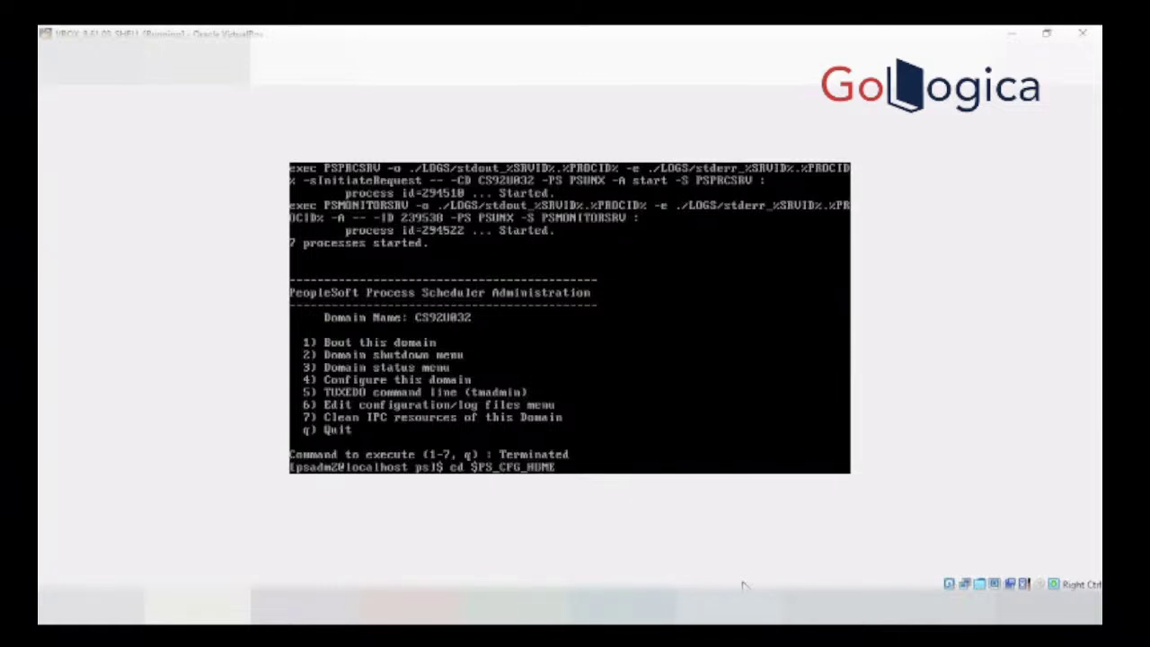
Step: Move into the config home, then its psreports folder, listing each directory's contents
key(Return)
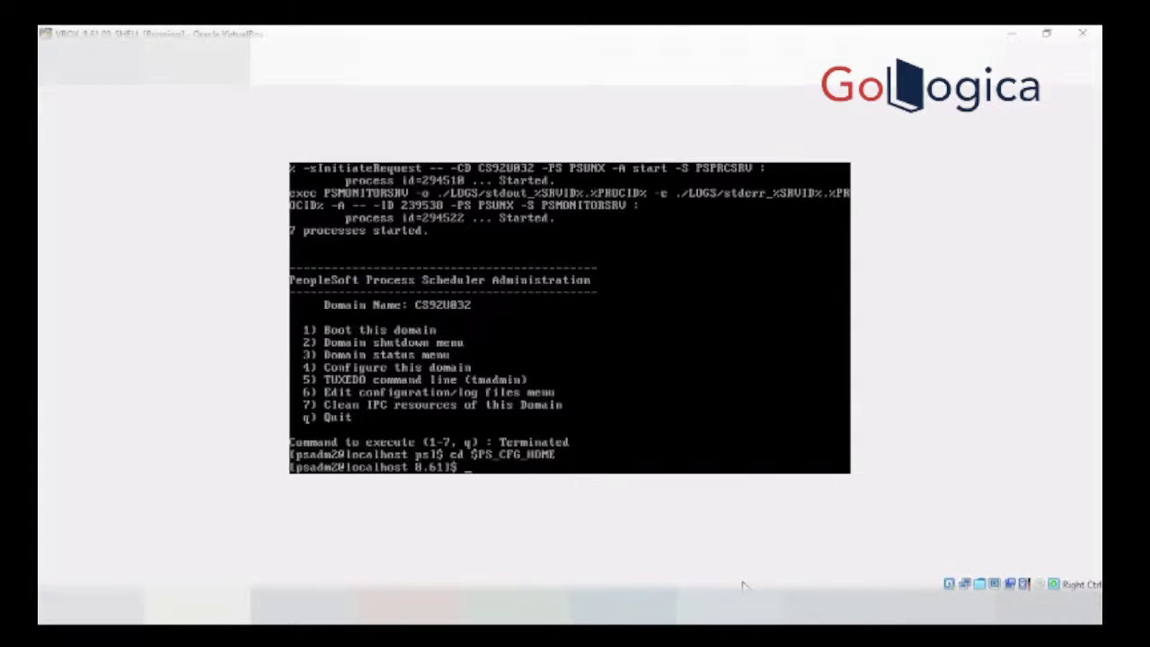
text(ls)
key(Return)
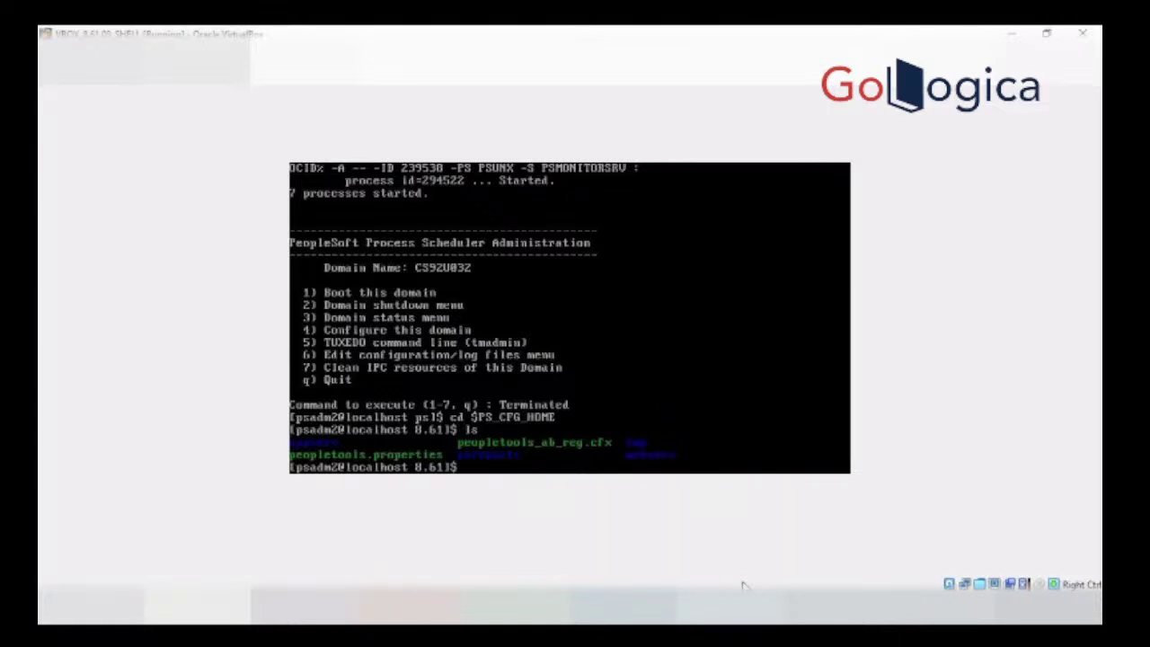
text(cd ps)
key(Tab)
key(Return)
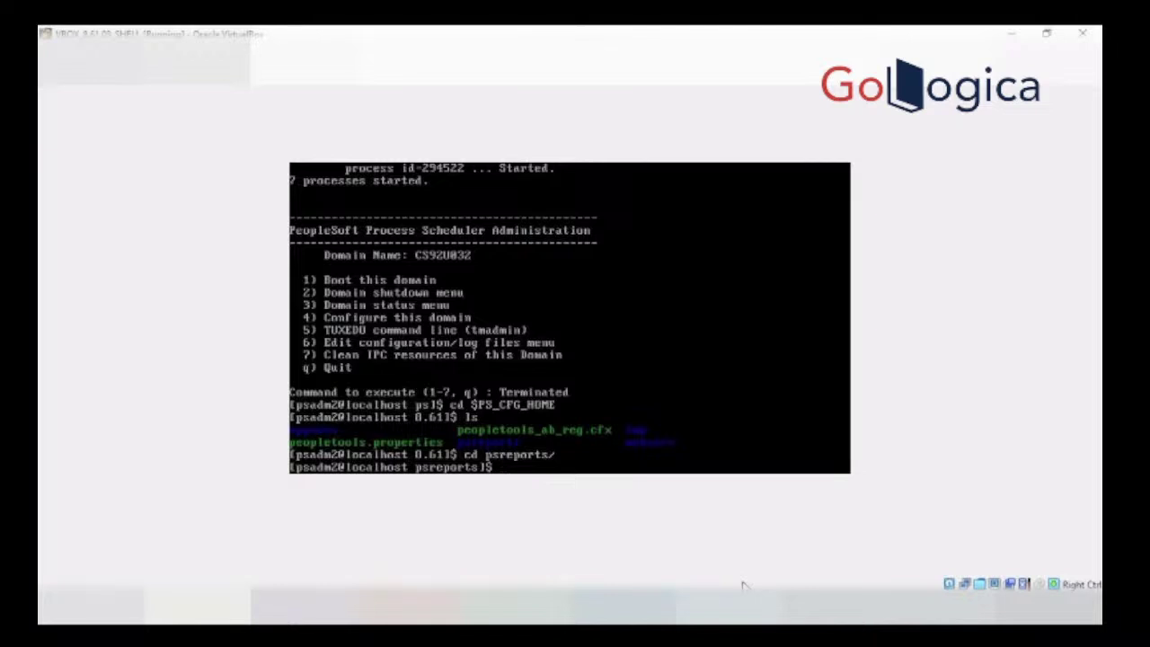
text(ls)
key(Return)
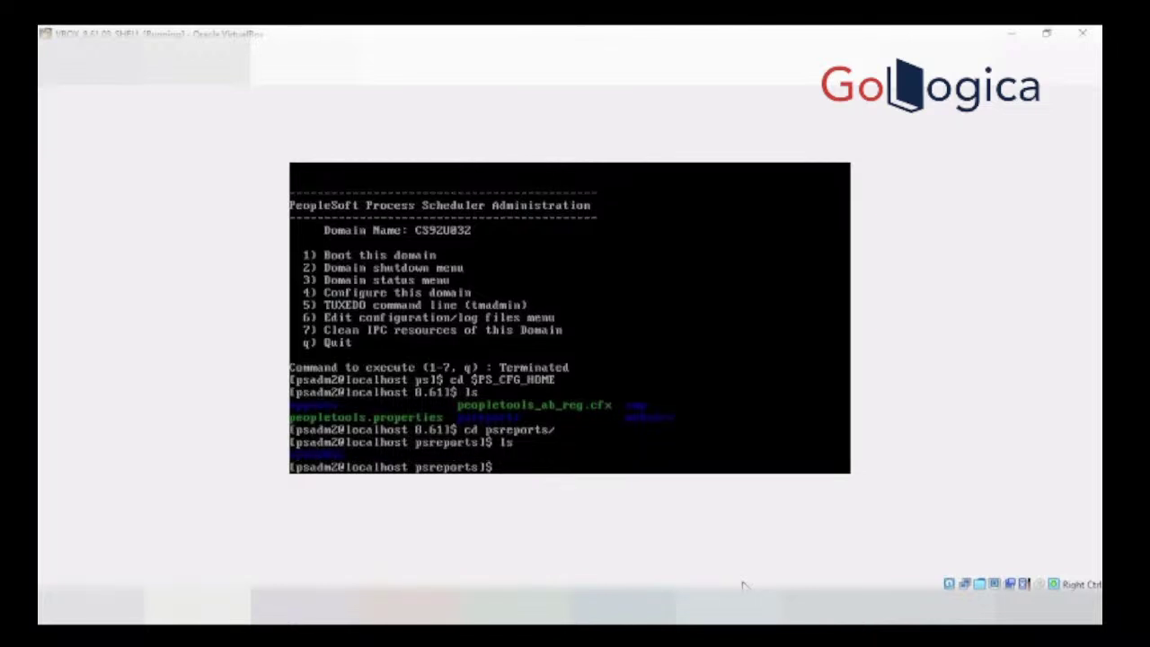
Step: Change into the CS92U032 report folder and list its contents
text(cd CS)
key(Tab)
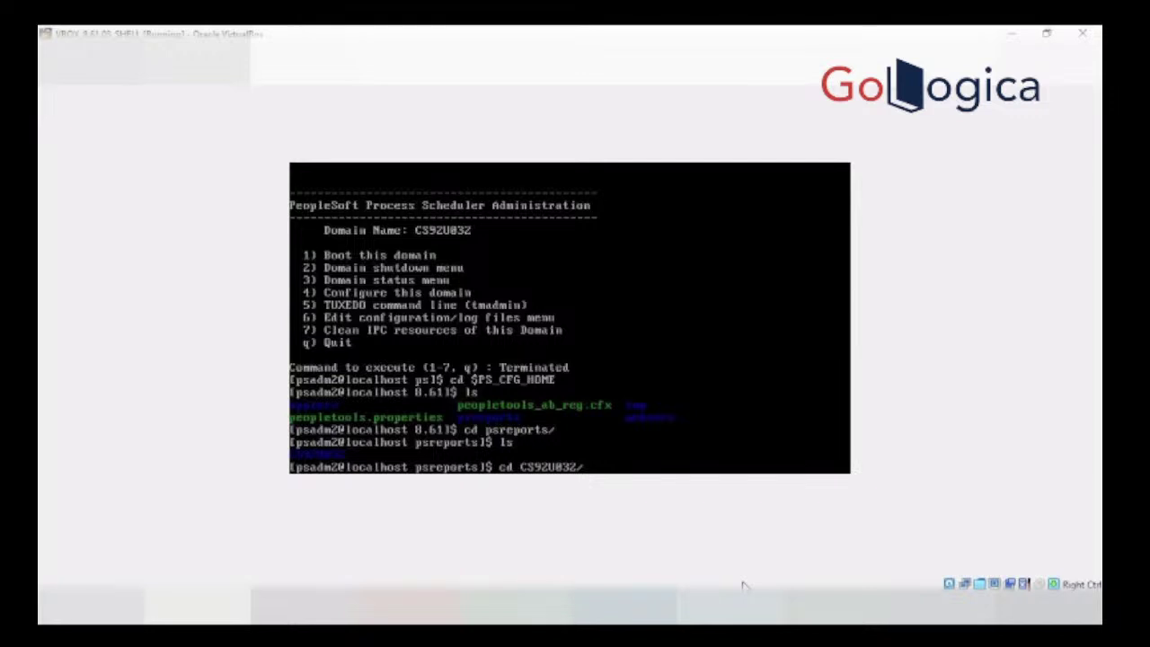
key(Return)
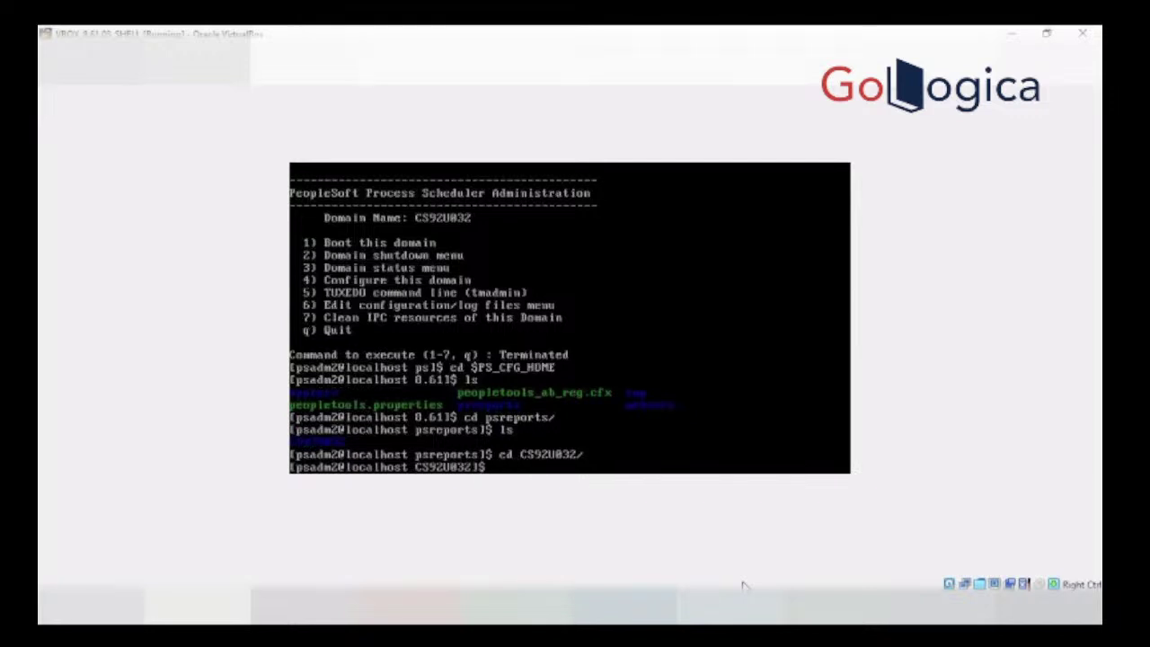
text(ls)
key(Return)
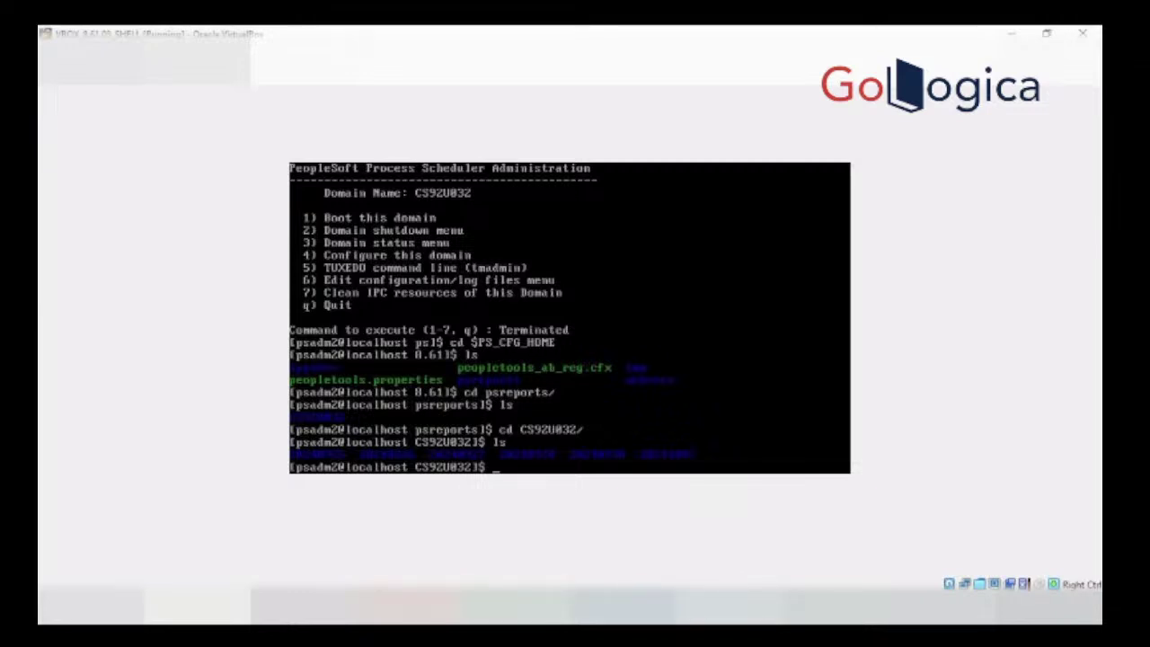
mouse_move(398, 607)
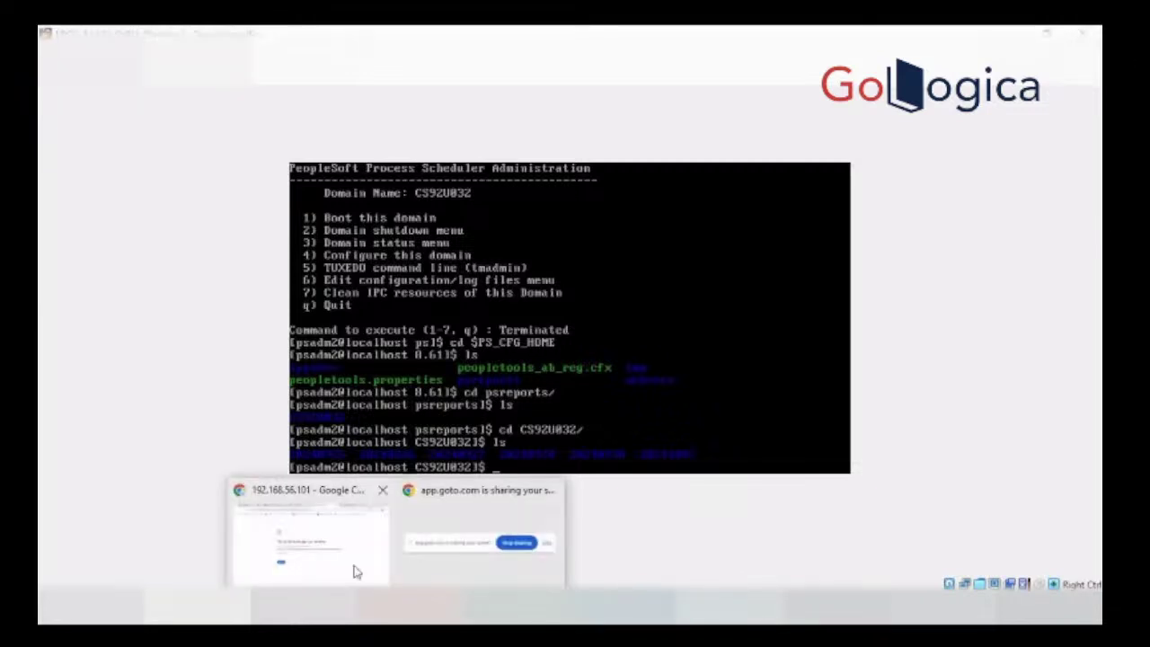
click(349, 557)
click(498, 36)
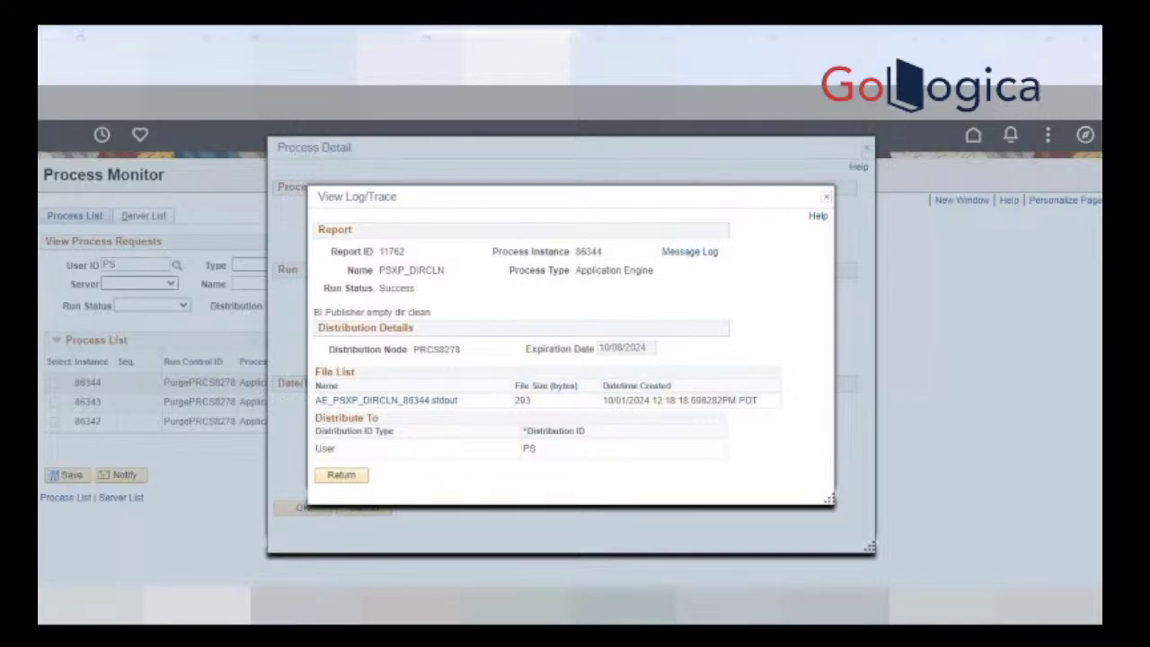
click(858, 530)
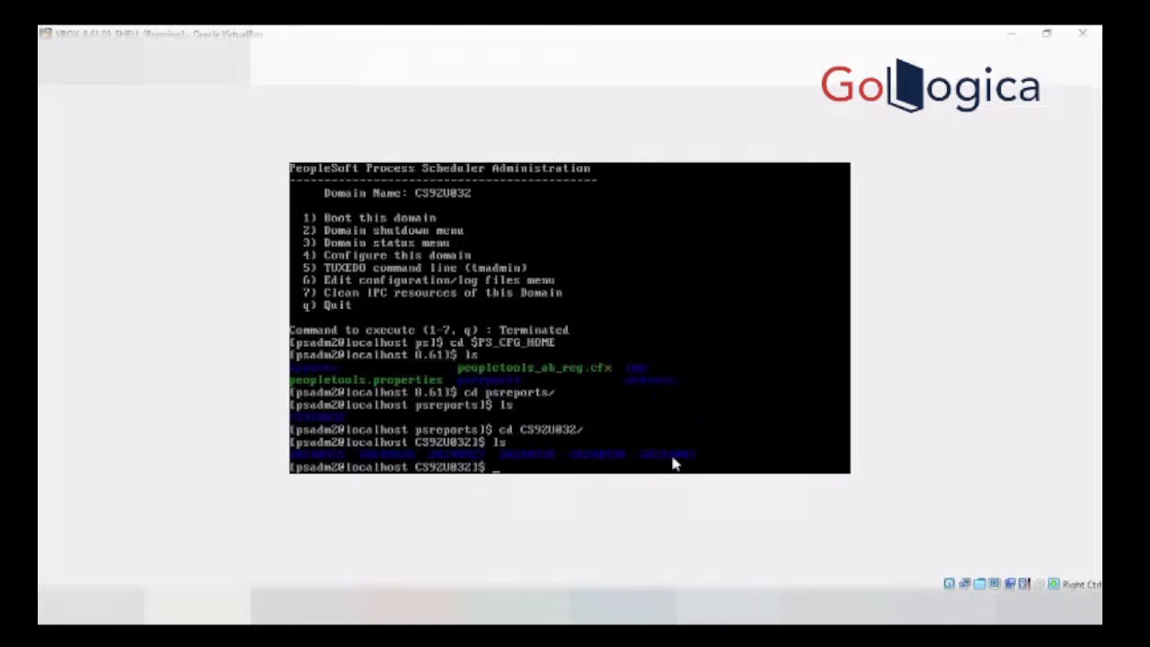
Step: Enter the 20241001 report folder and list its files
text(cd 20241001)
key(Return)
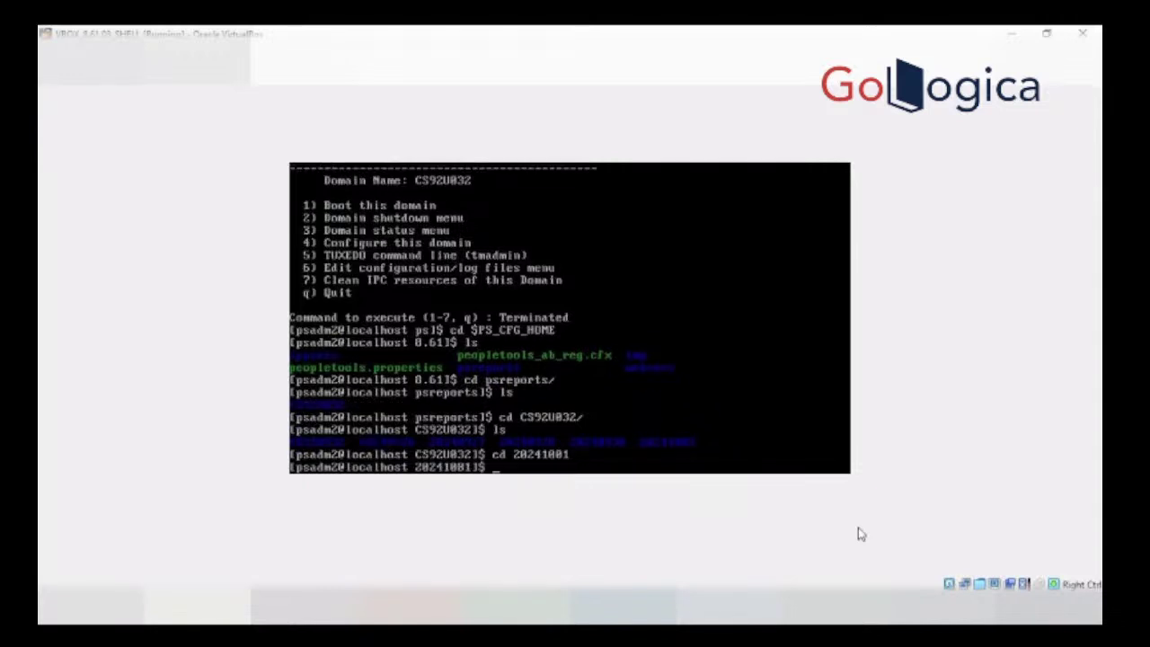
text(ls)
key(Return)
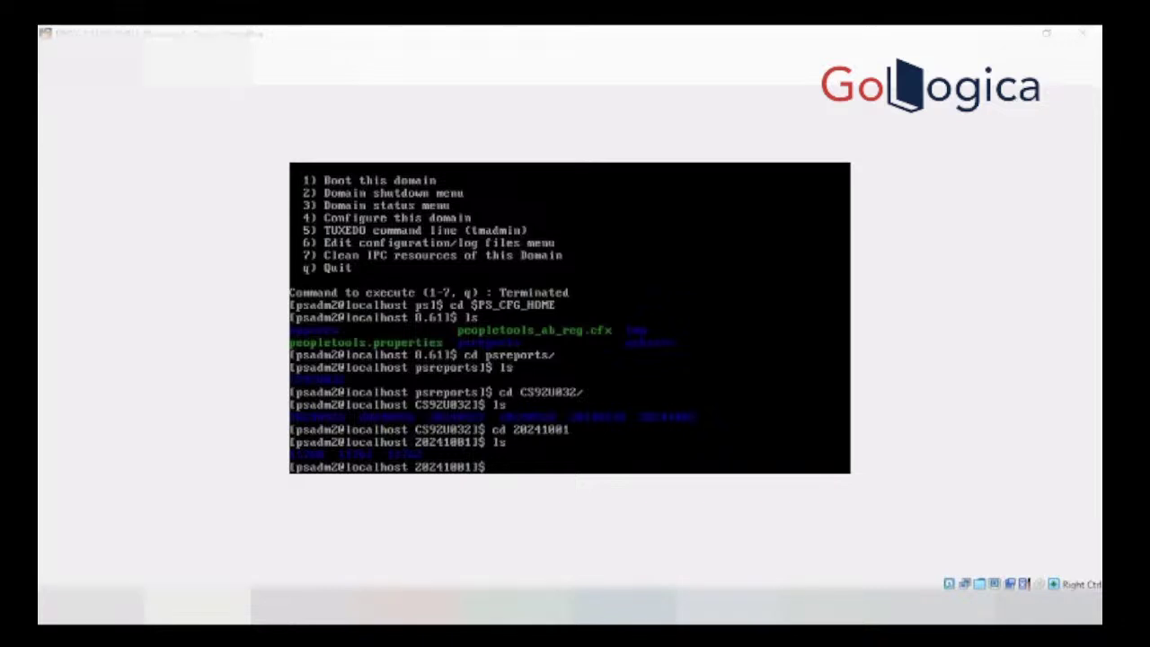
Step: Copy report ID 11762 from the Process Monitor page
mouse_move(308, 610)
click(357, 561)
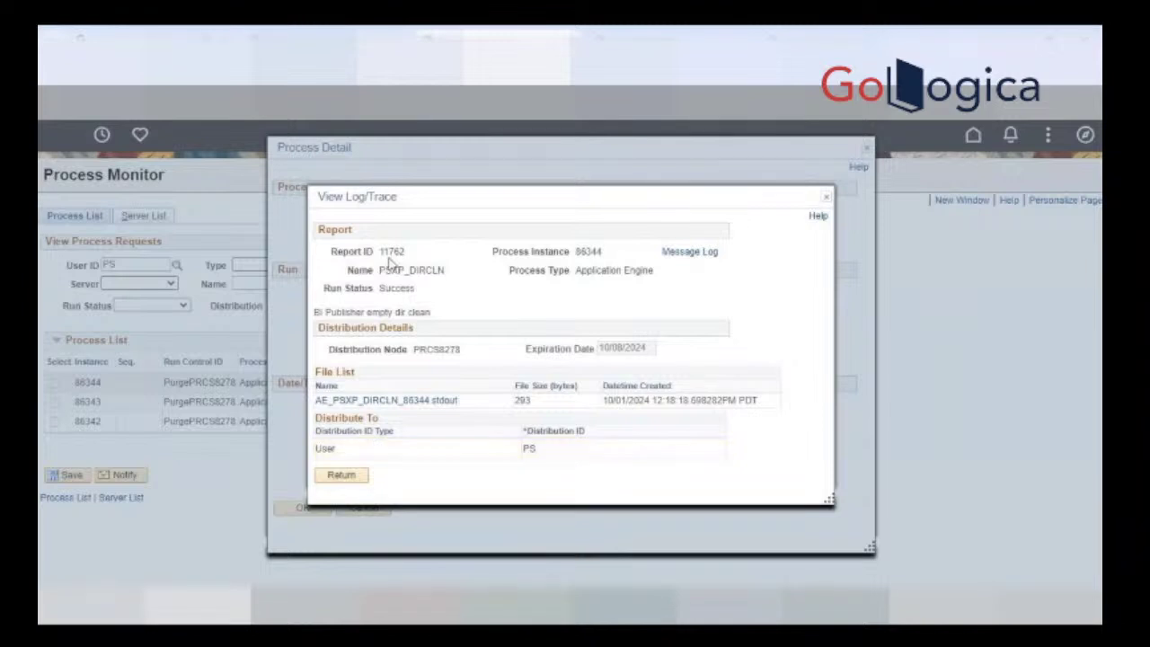
drag(381, 251, 406, 252)
click(394, 268)
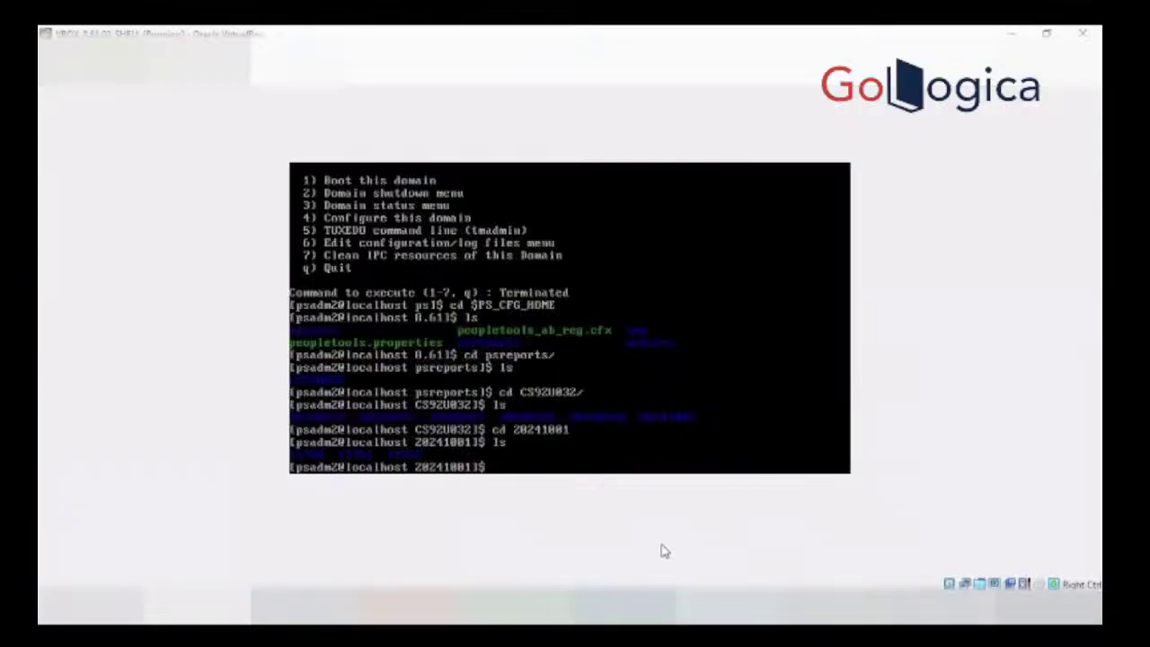
Step: Change into report folder 11762 and list it, confirming AE_PSXP_DIRCLN_86344.stdout is there
text(cd 11762)
key(Return)
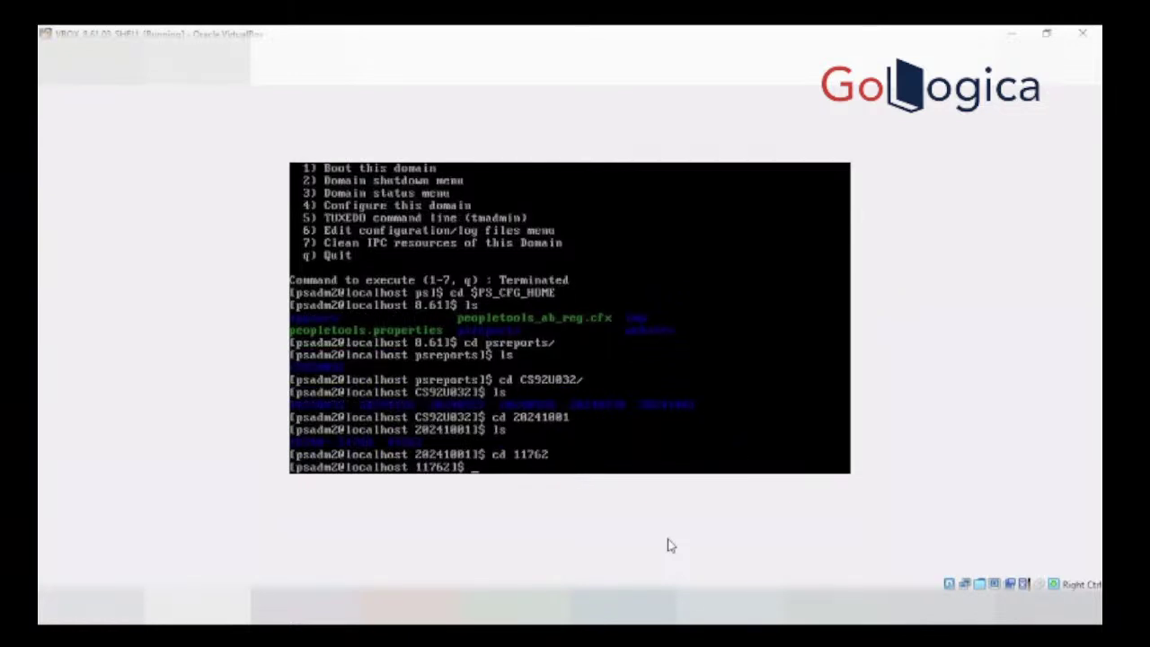
text(ls)
key(Return)
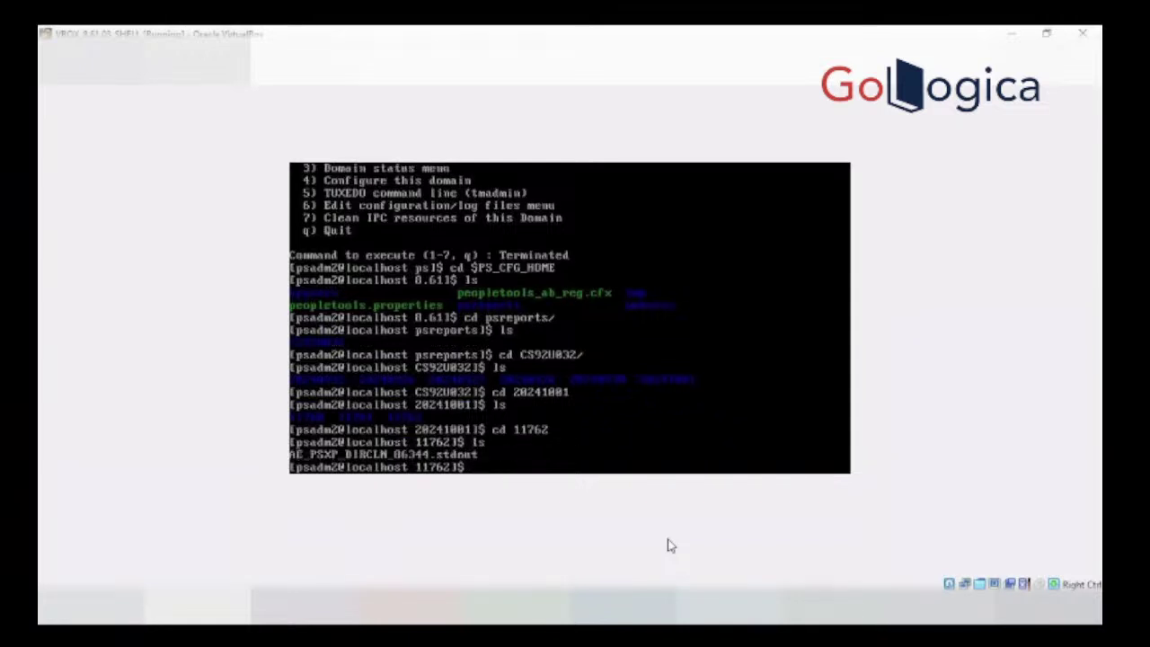
text(vi)
key(BackSpace)
key(BackSpace)
key(BackSpace)
key(BackSpace)
Step: Close the View Log/Trace and Process Detail windows in the browser
click(325, 539)
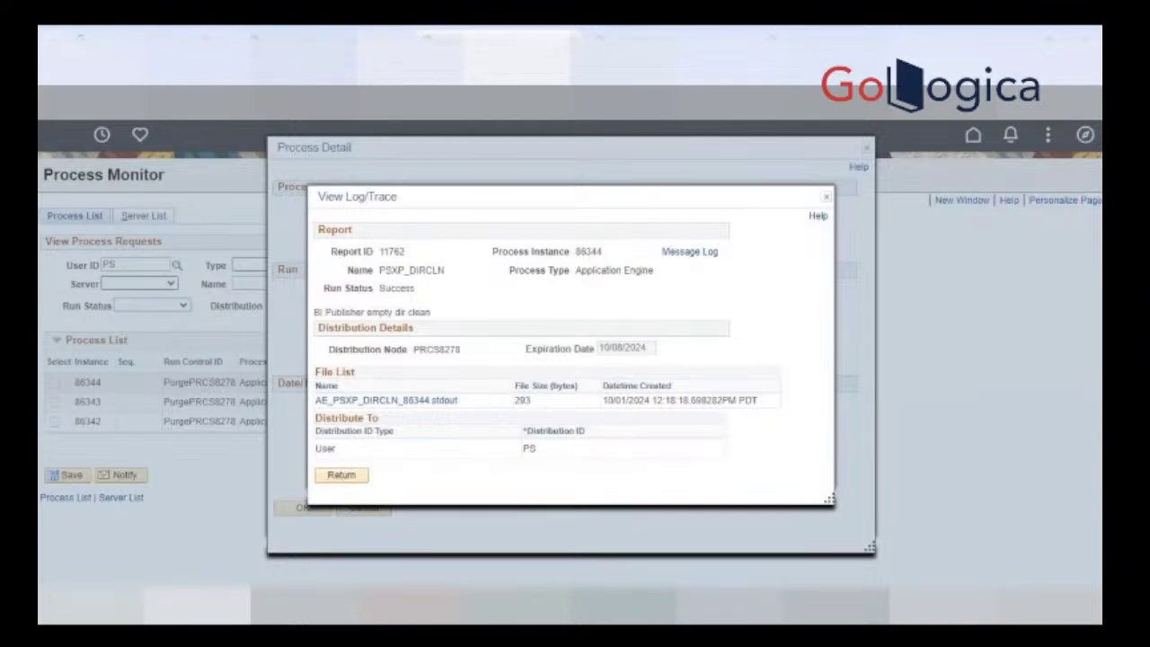
key(alt+Tab)
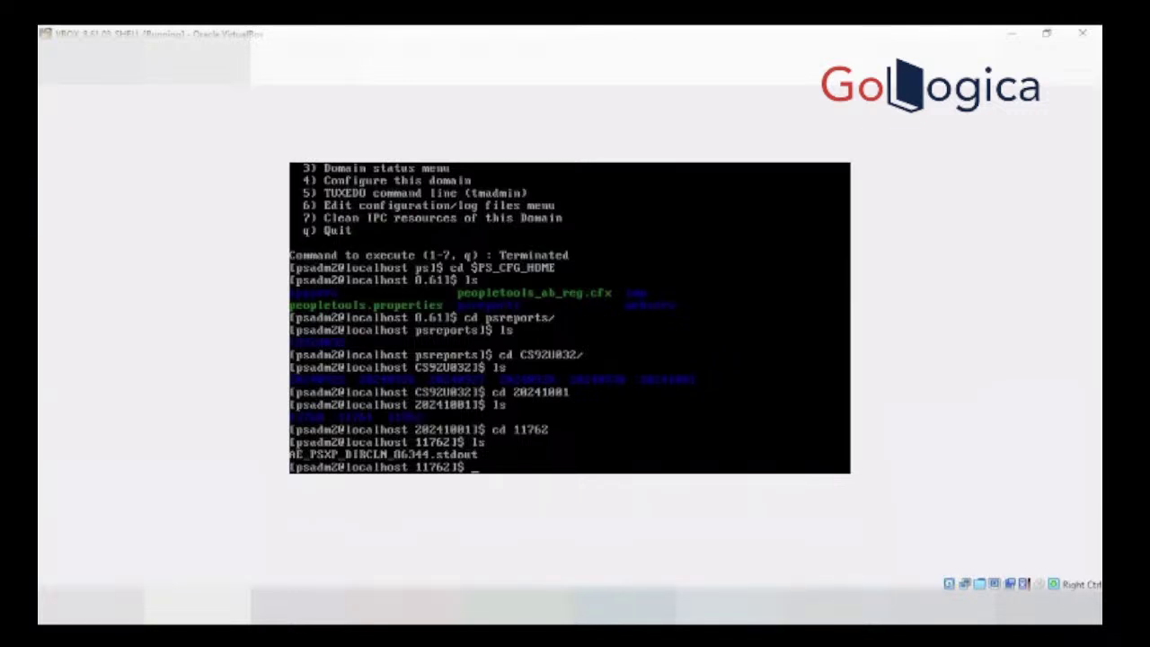
click(322, 532)
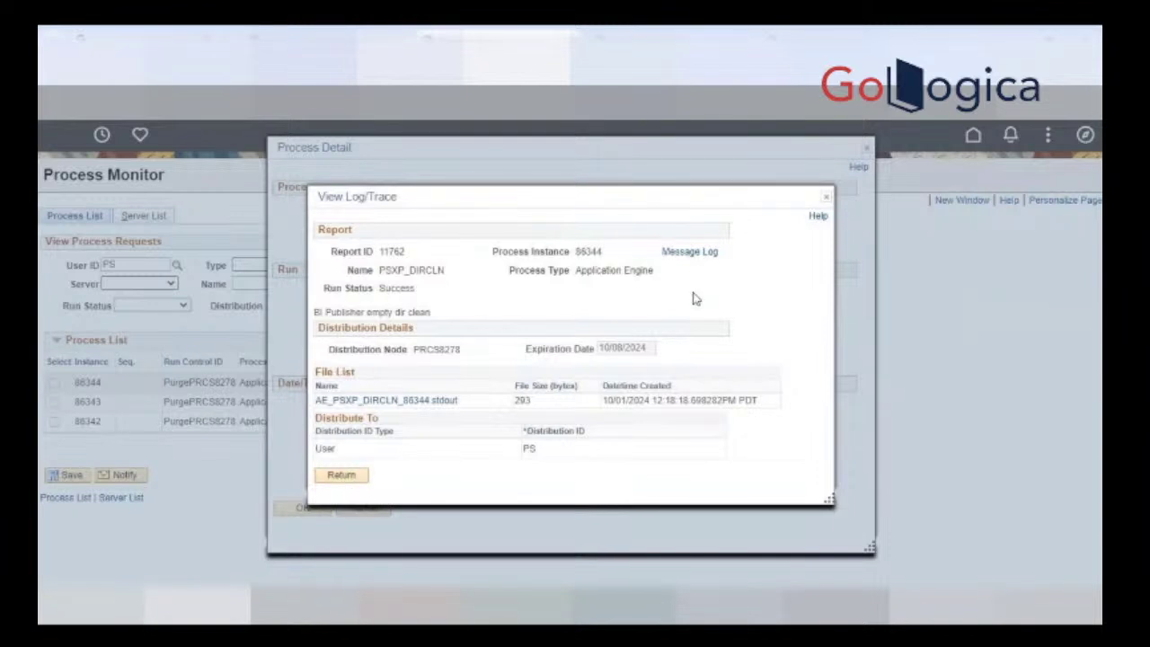
click(823, 197)
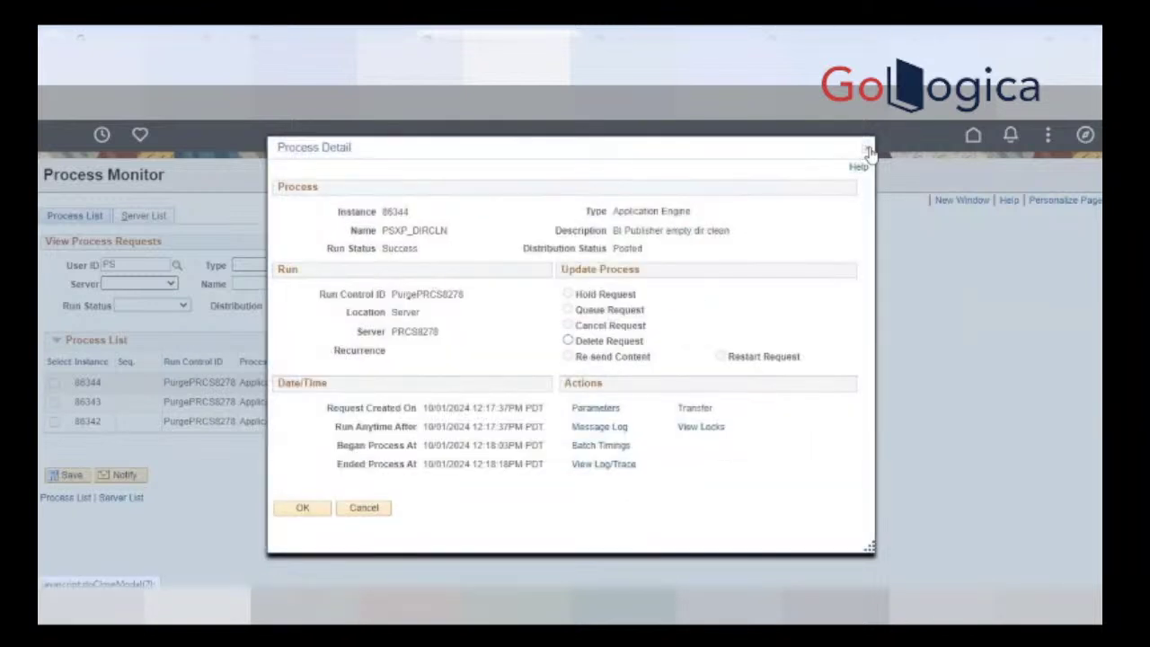
click(868, 150)
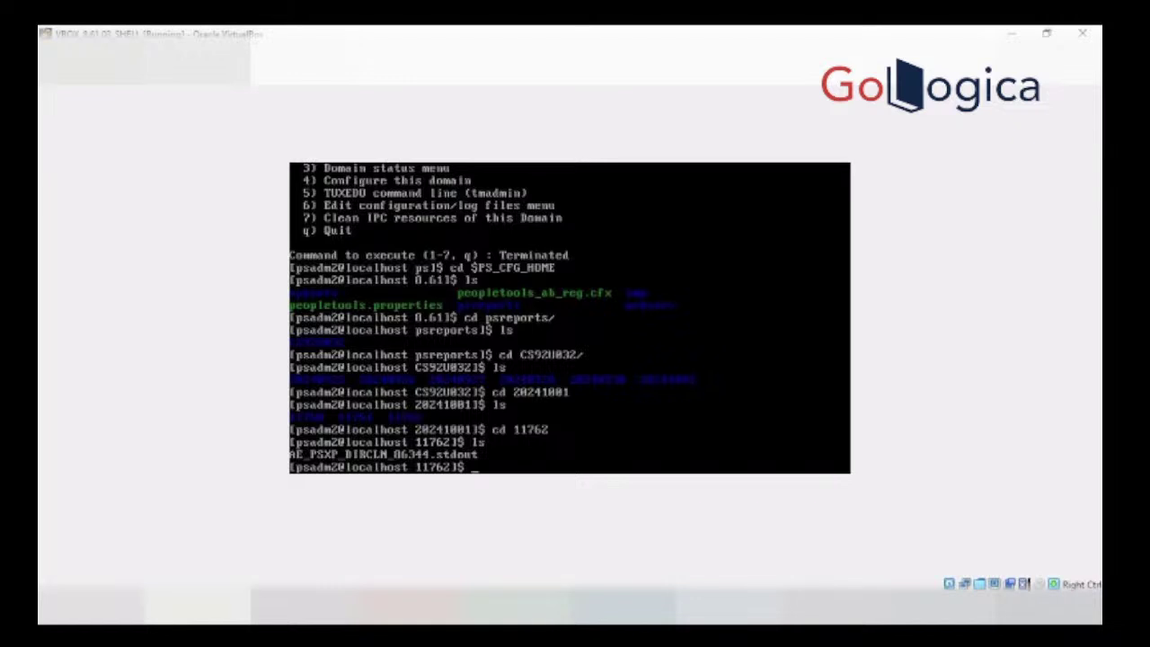
Step: Run psadmin to reach the PeopleTools 8.61.03 Server Administration main menu
text(psadmin)
key(Return)
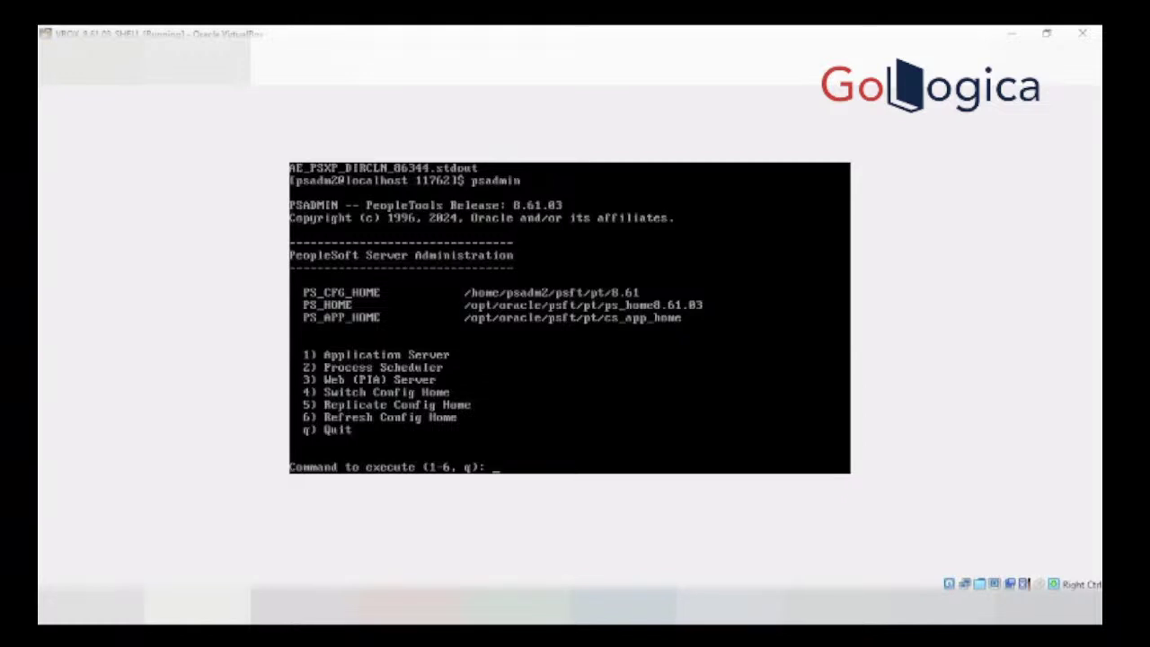
Step: Navigate psadmin to Web PIA Server administration for the CS92U032 domain
text(3)
key(Return)
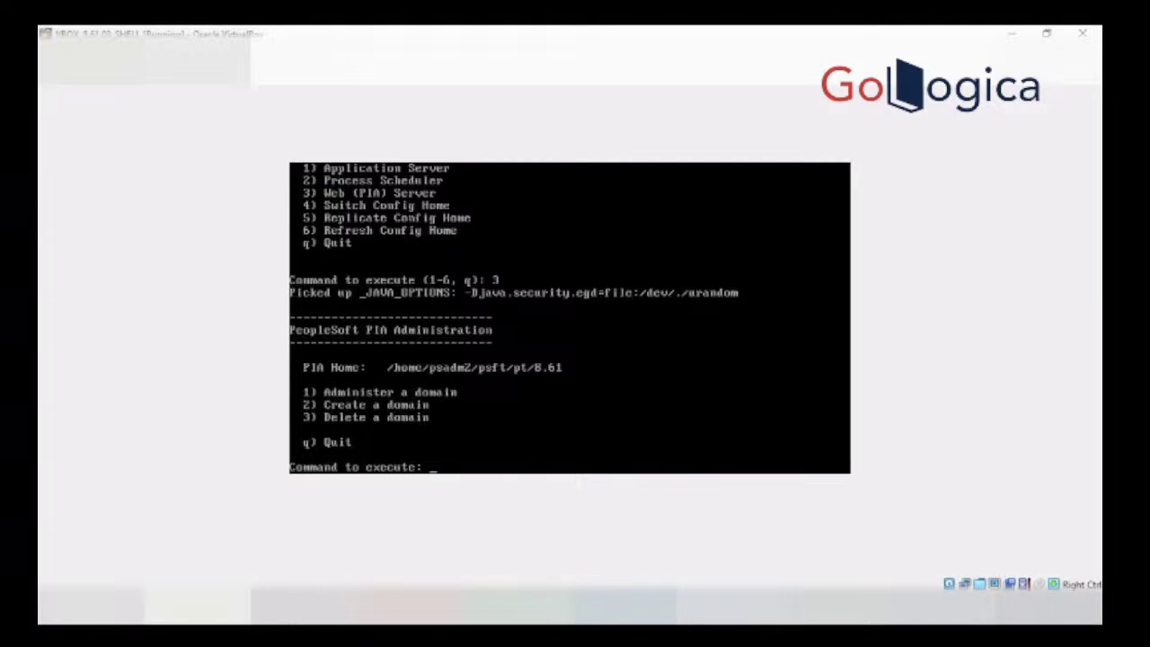
text(1)
key(Return)
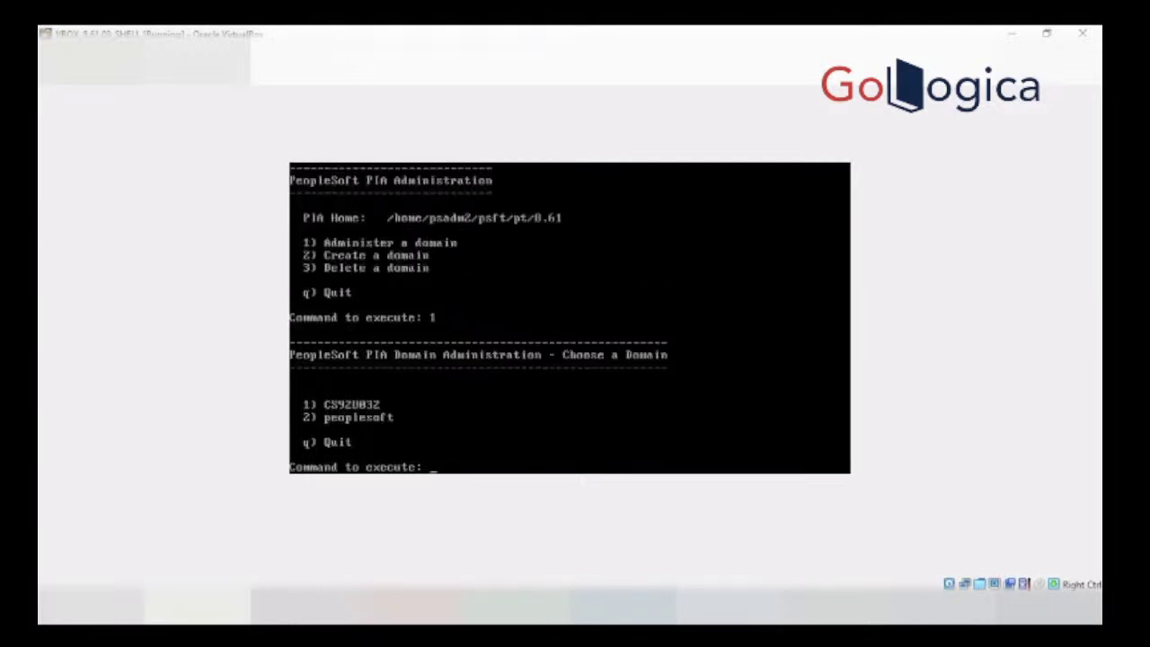
text(1)
key(Return)
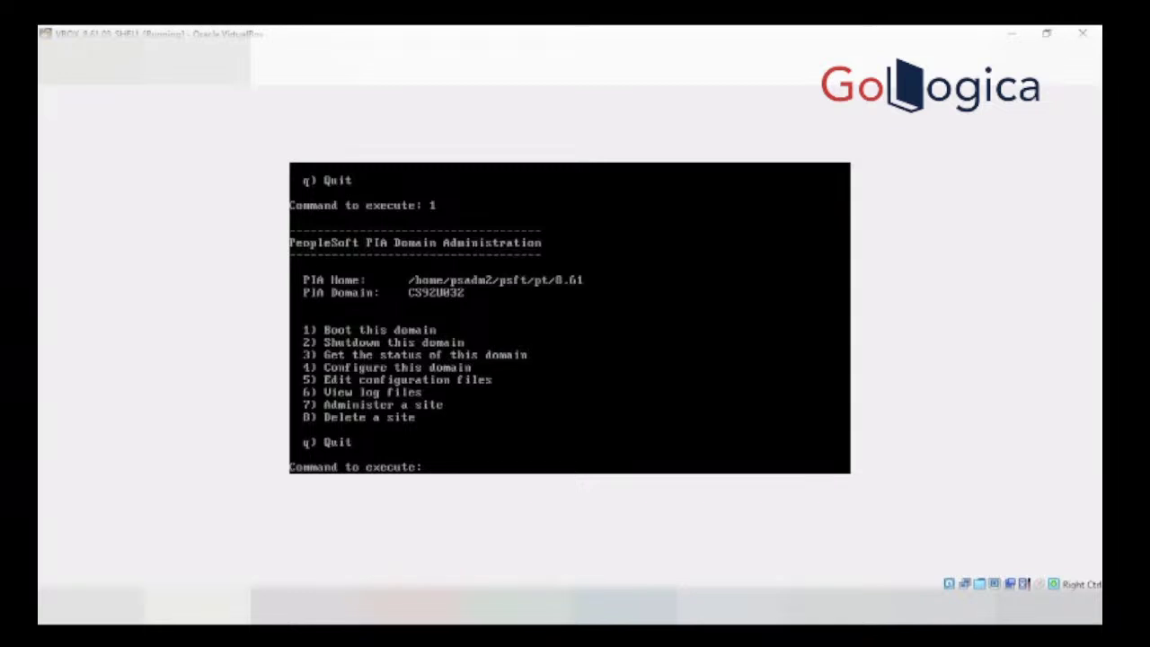
Step: Request and confirm CS92U032 shutdown, then abort the stalled shutdown with Ctrl+C
text(2)
key(Return)
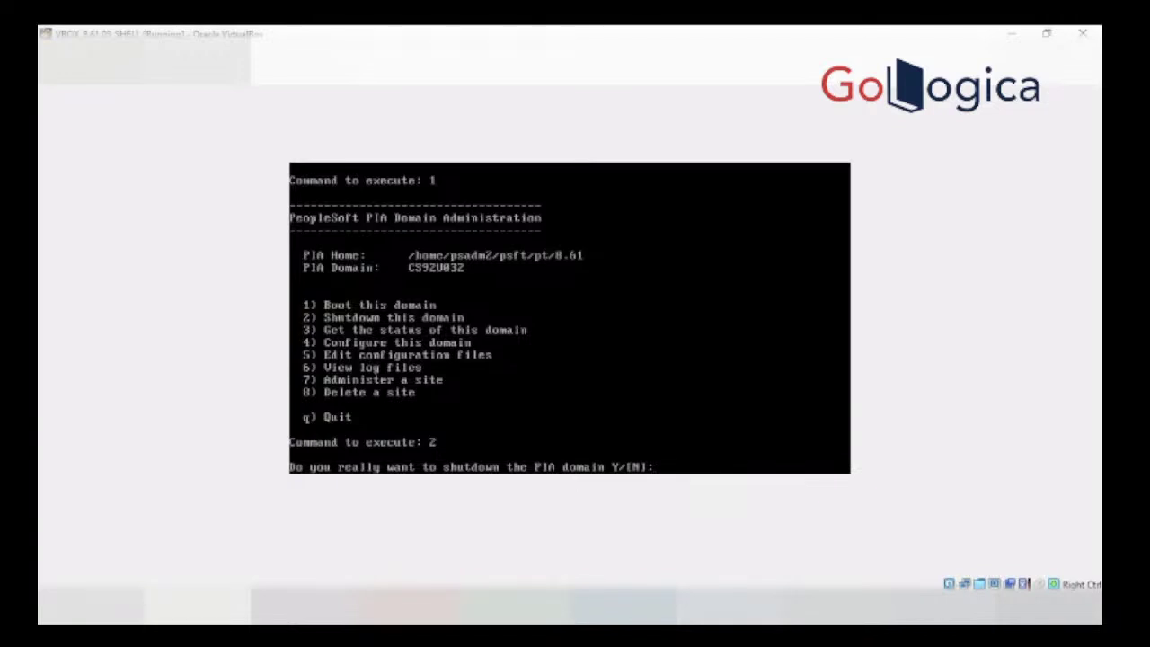
text(y)
key(Return)
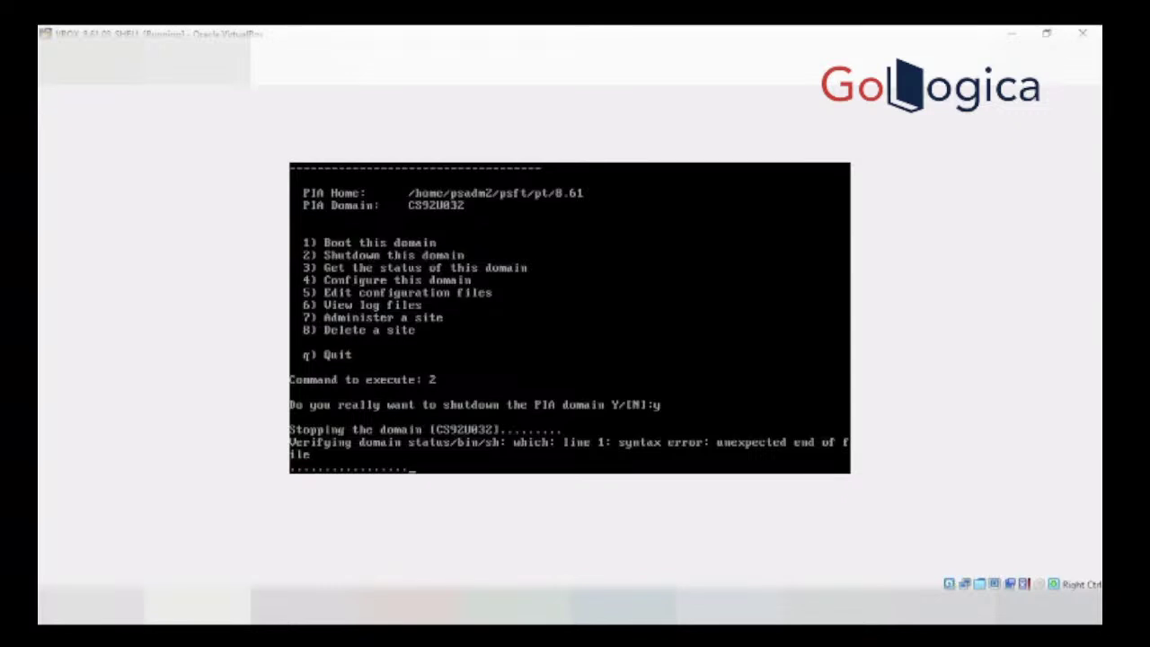
key(ctrl+c)
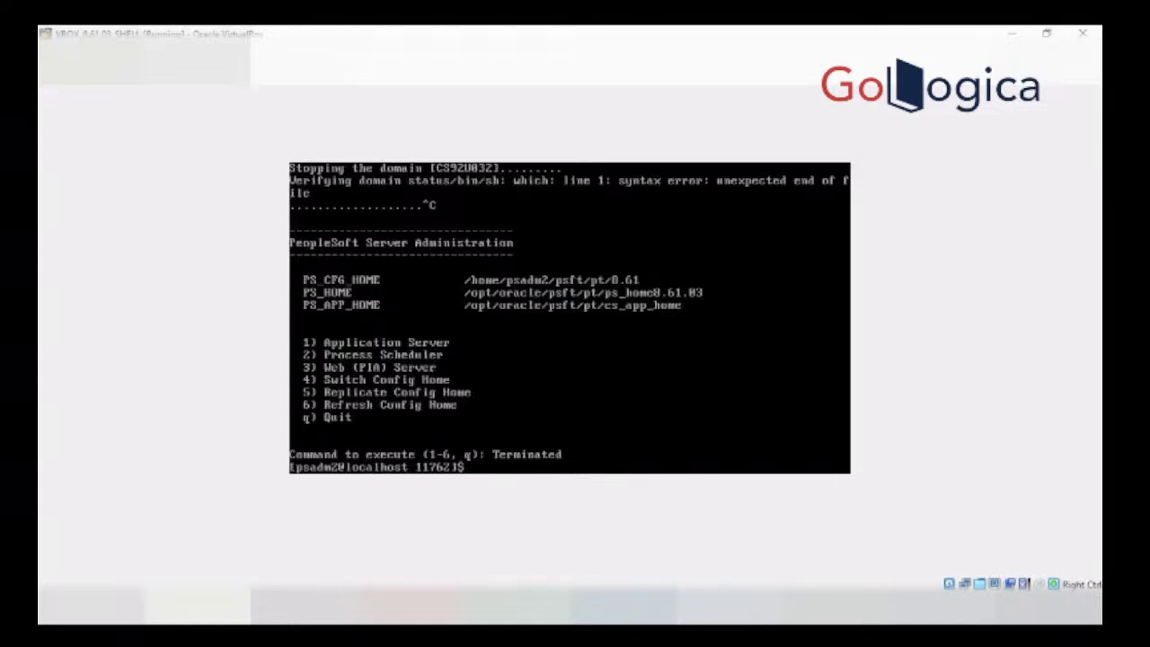
text(which)
Step: Locate sqlplus with which, list processes with ps -ef, then filter for java and CS92U032
text(sqlplus)
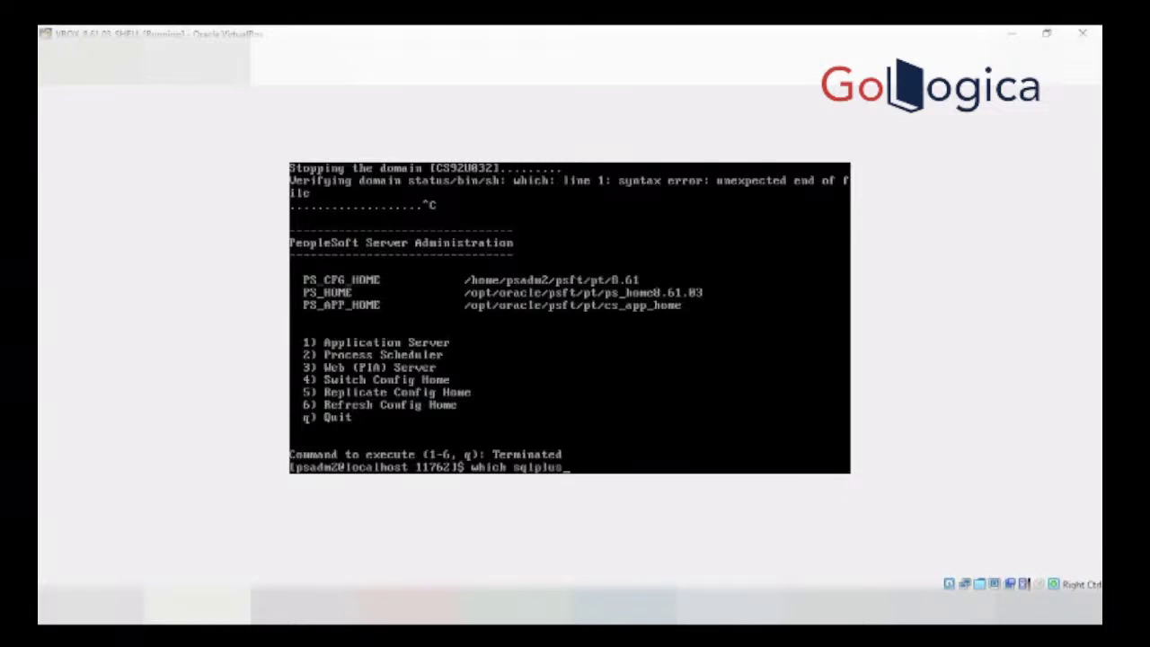
key(Return)
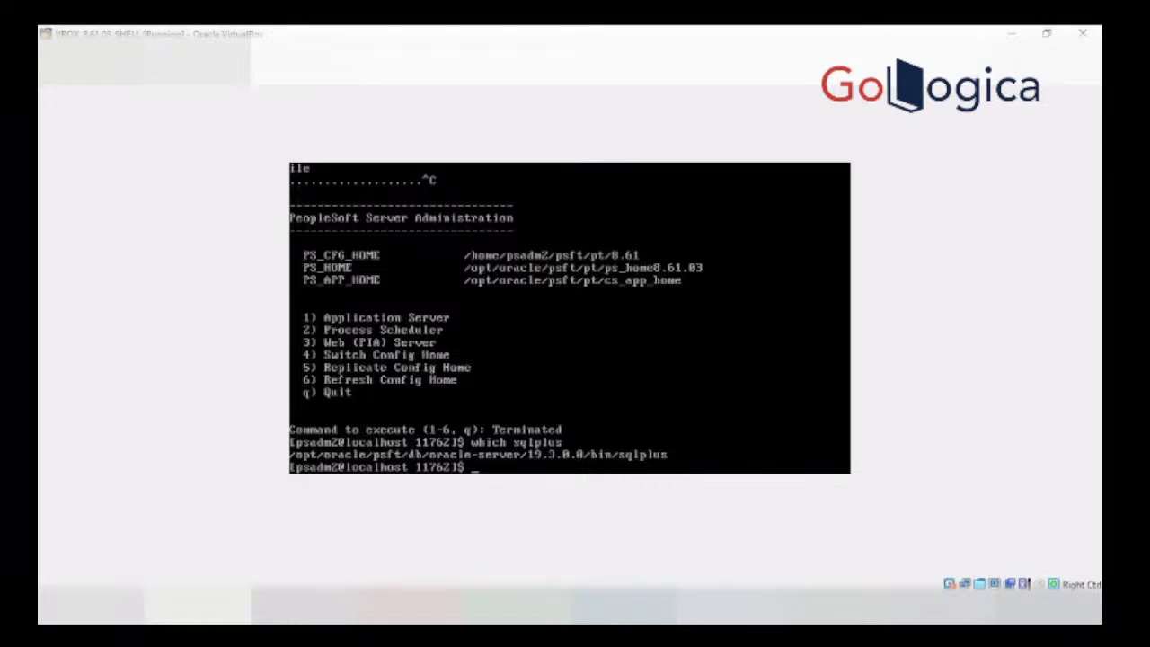
text(ps -ef)
key(Return)
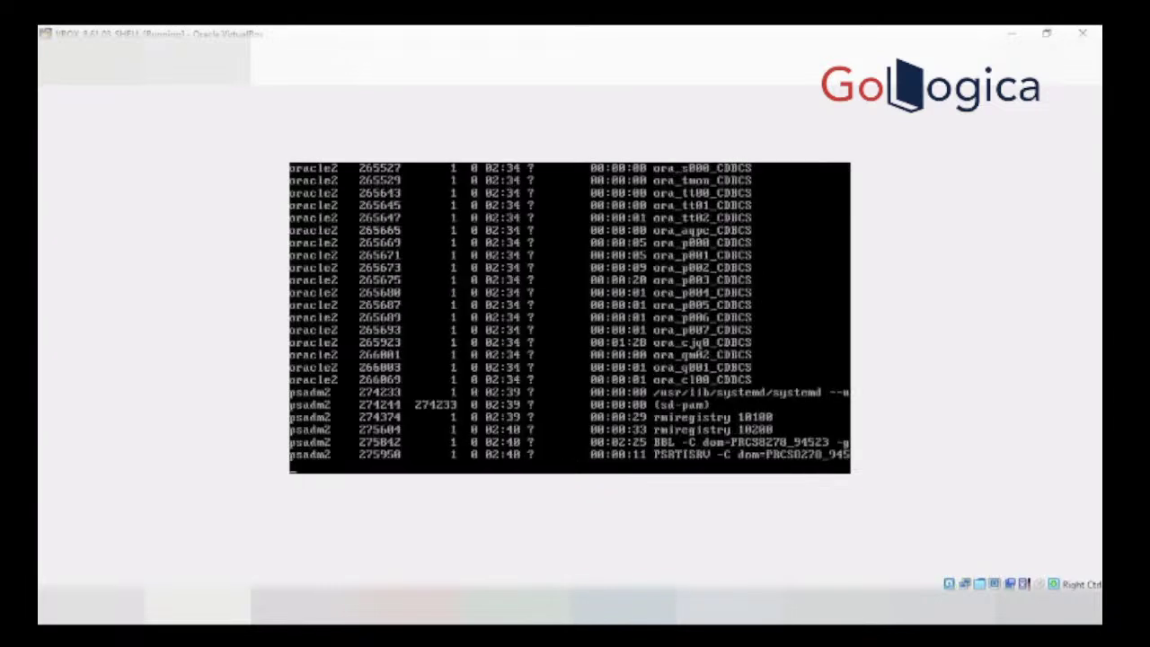
key(Up)
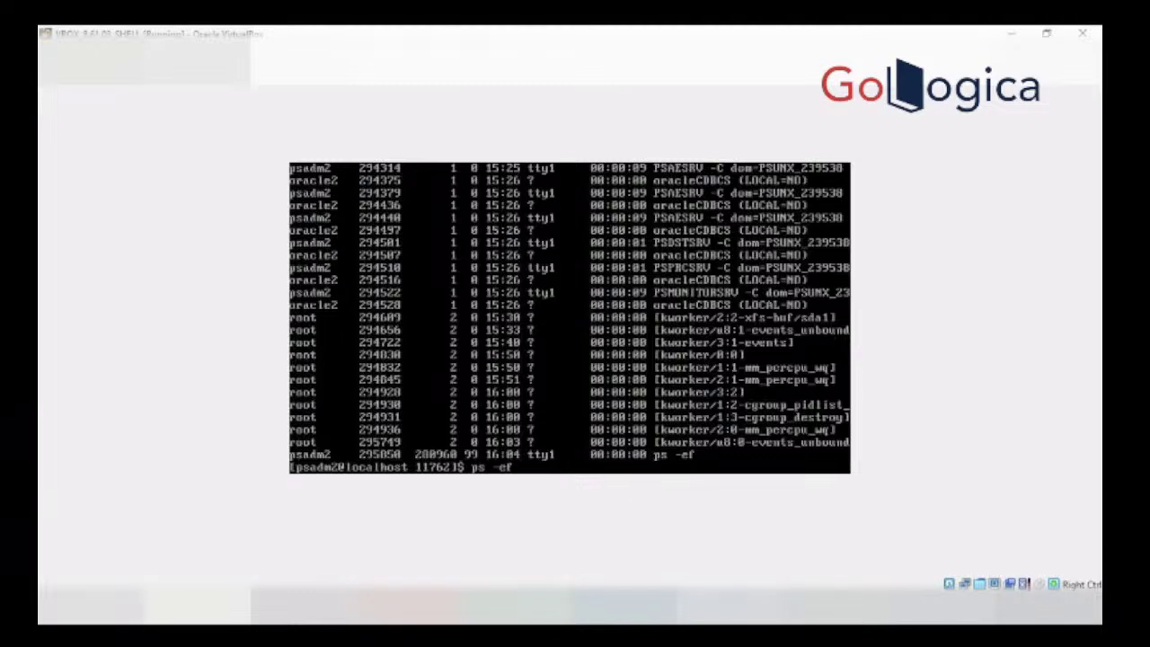
text(|grep)
text(java |grep)
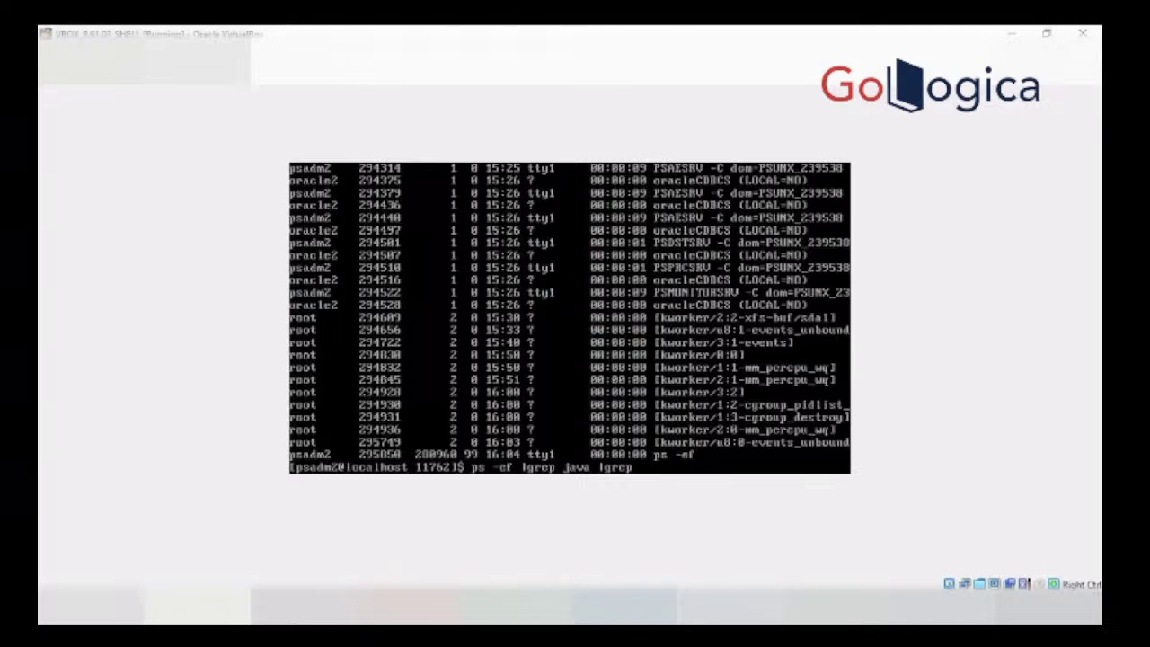
text( CS92U032)
Step: Find CS92U032's WebLogic java process and force-kill PID 291209 with kill -9
key(Return)
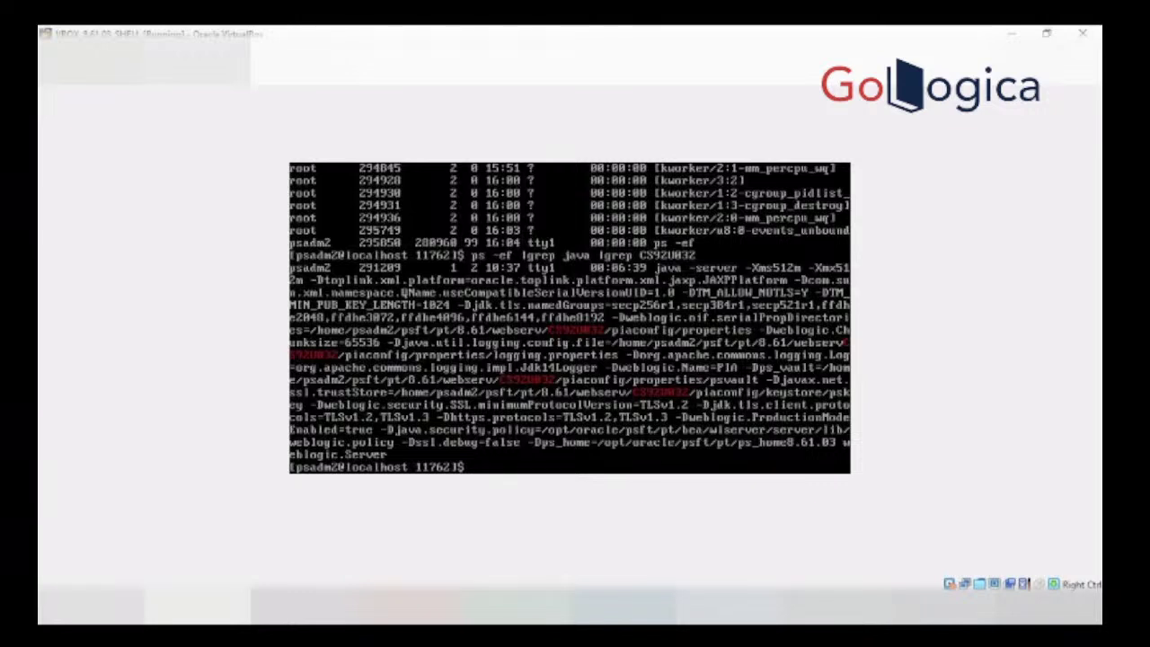
text(kill -9)
text(291209)
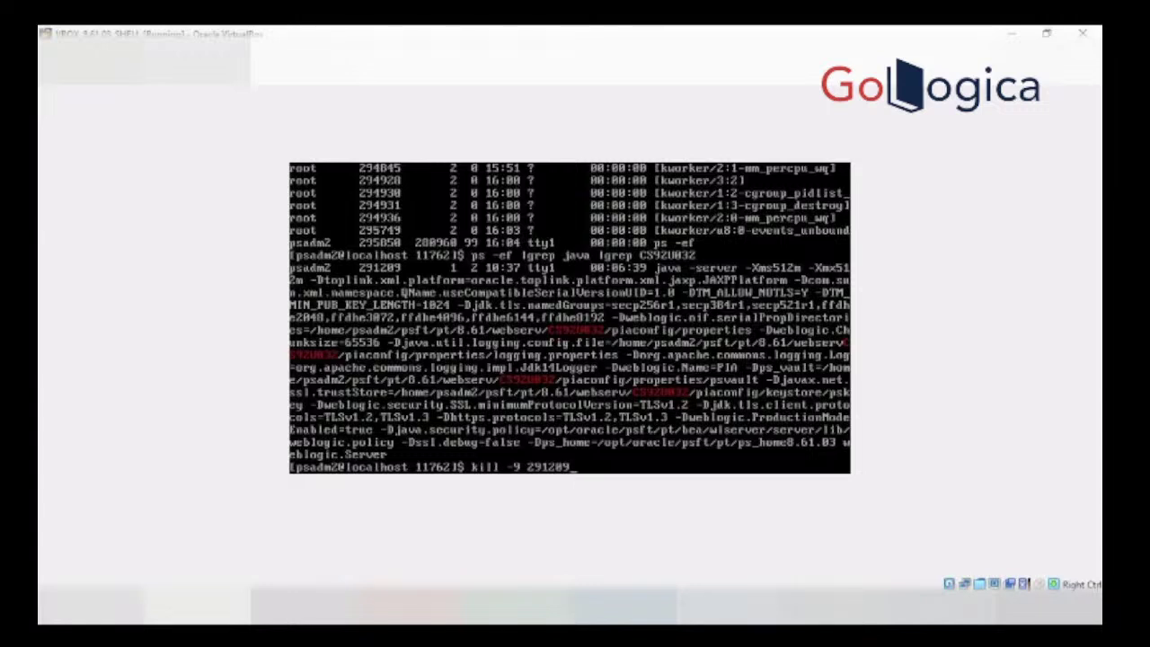
key(Return)
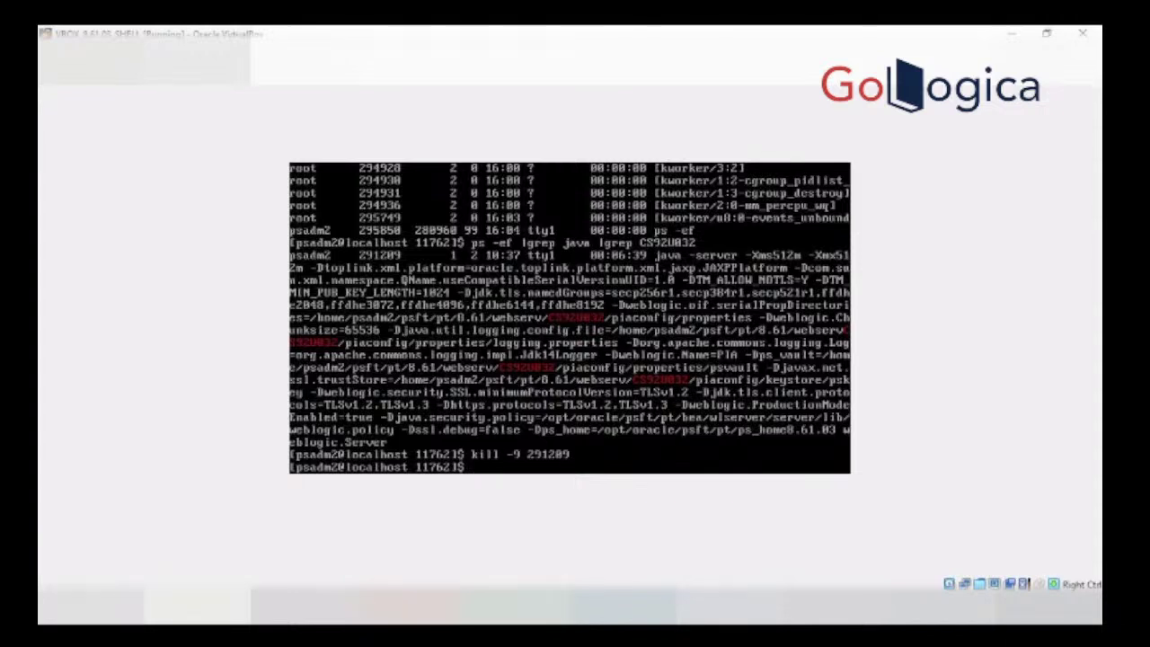
Step: Restart psadmin and go to Process Scheduler, choosing to administer a domain
text(psadmin)
key(Return)
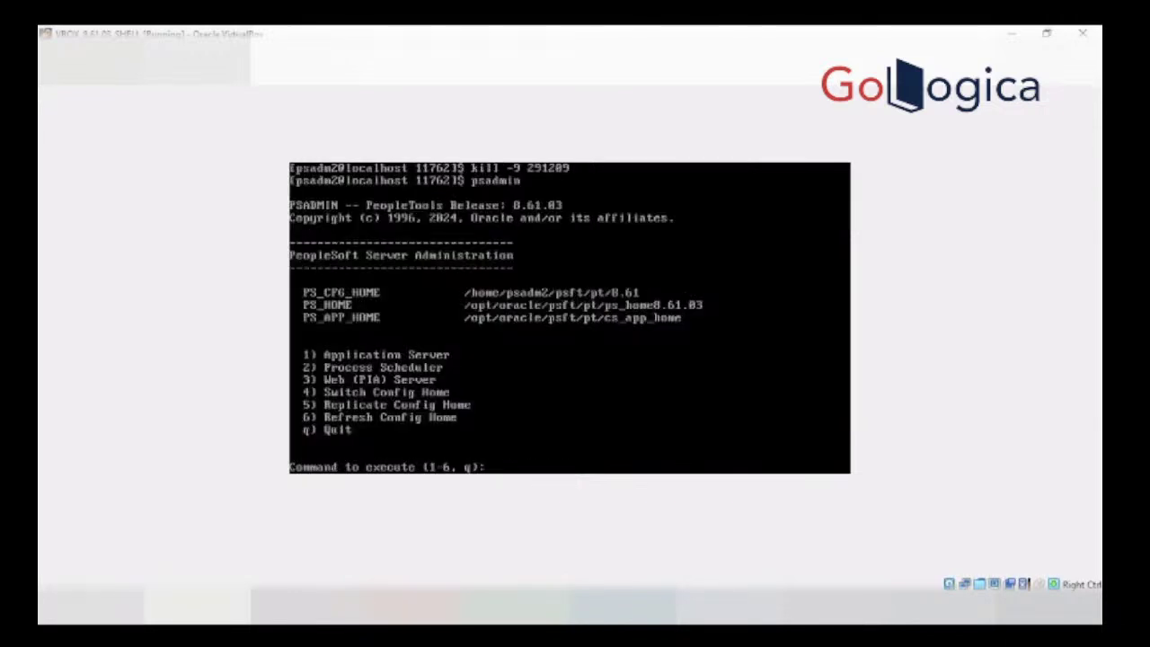
text(1)
key(BackSpace)
text(2)
key(Return)
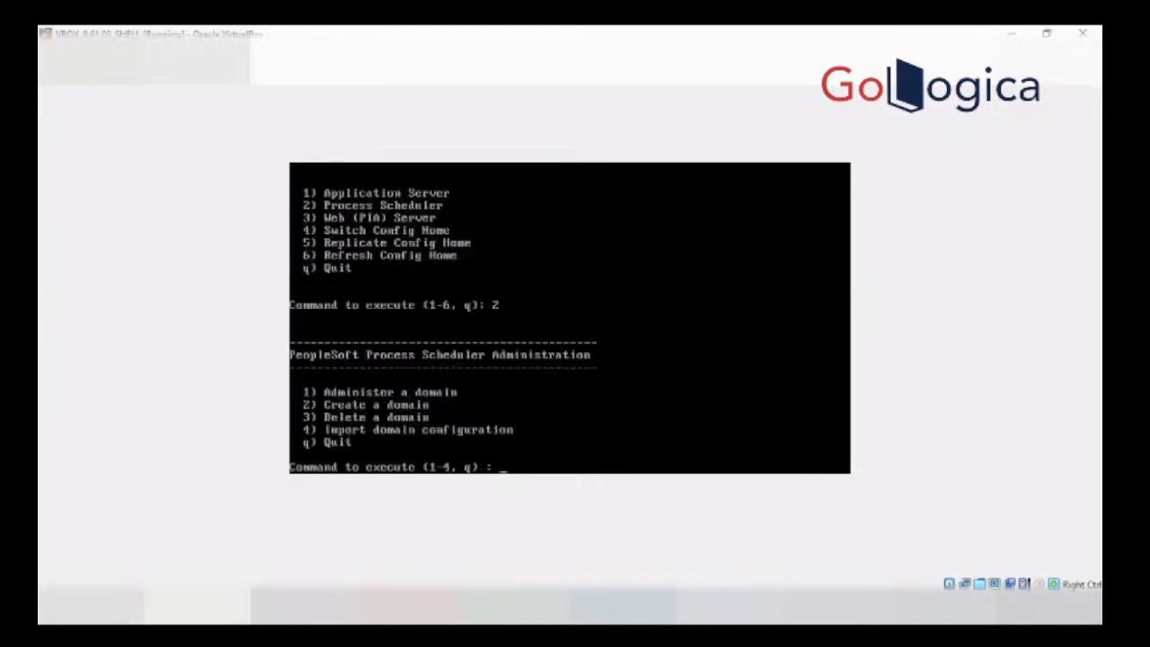
text(1)
key(Return)
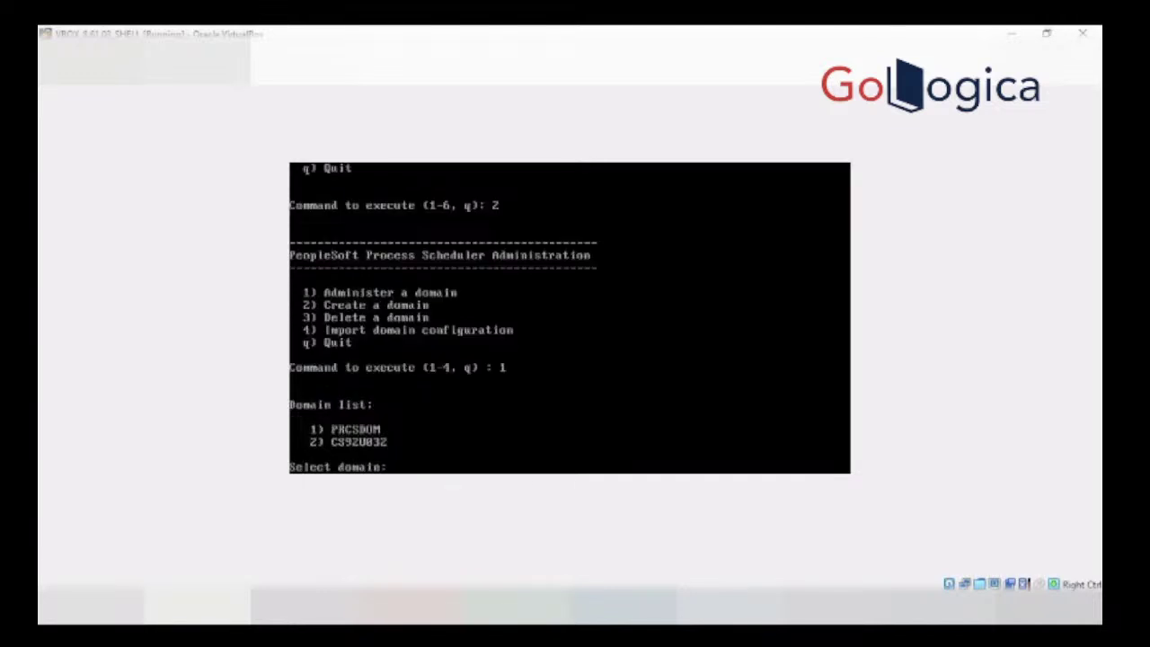
Step: Select domain PRCSDOM and open its Domain Shutdown Menu
text(1)
key(BackSpace)
text(1)
key(Return)
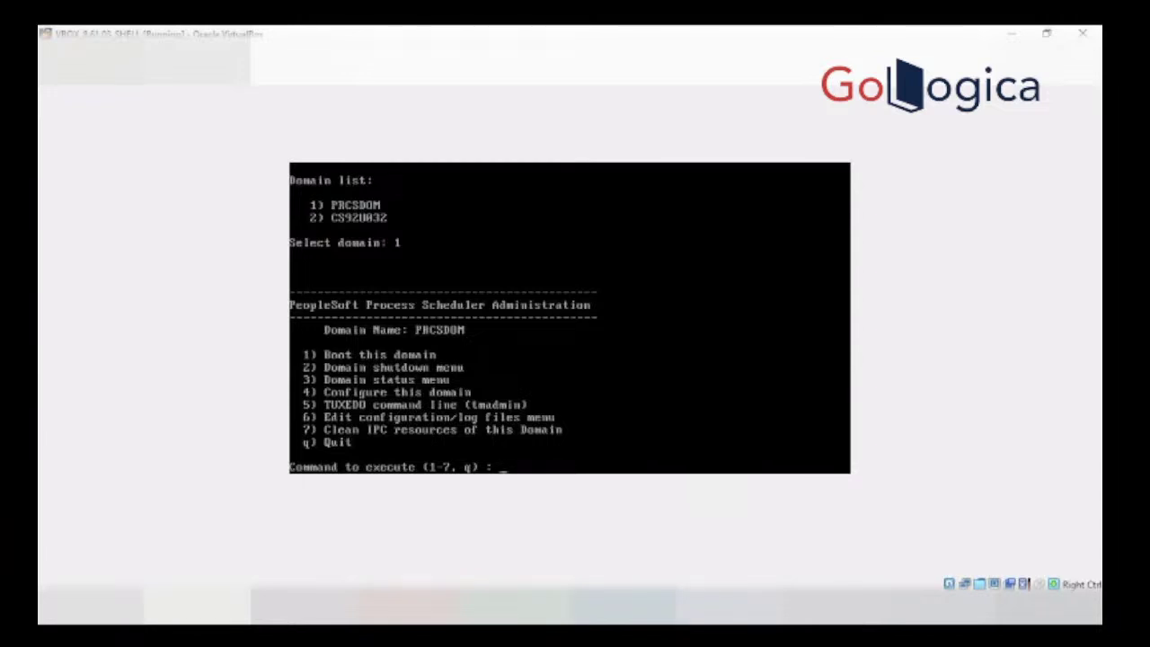
text(2)
key(Return)
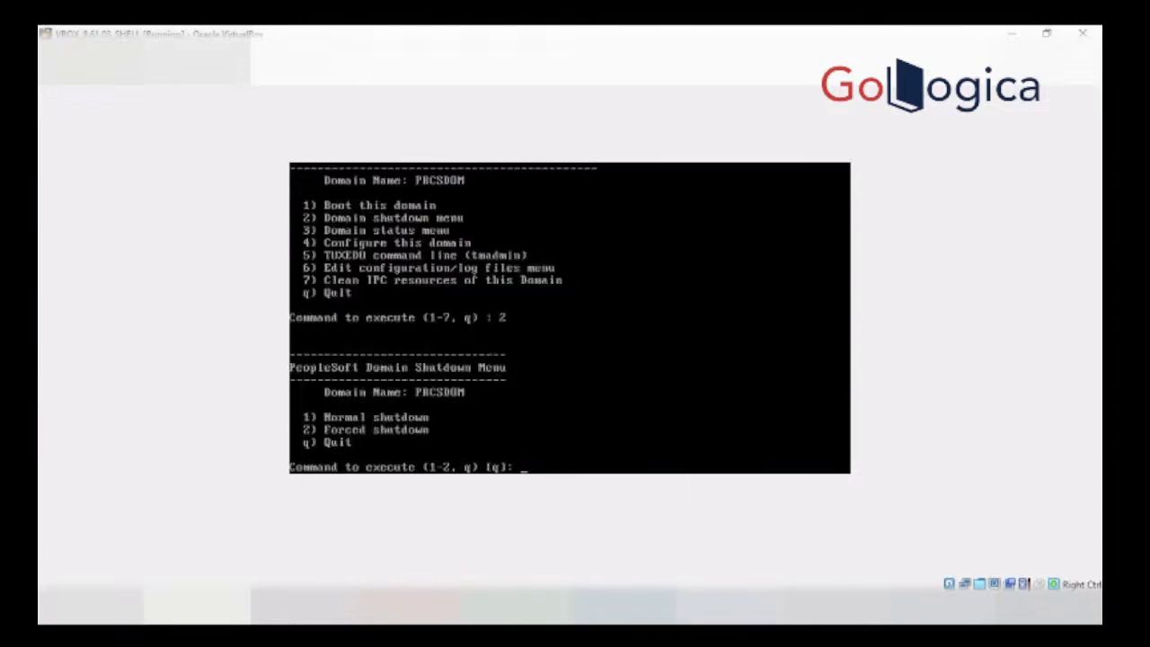
Step: Choose Normal shutdown (1) for PRCSDOM, reopen its Domain shutdown menu (2), then discard a pending choice
text(1)
key(Return)
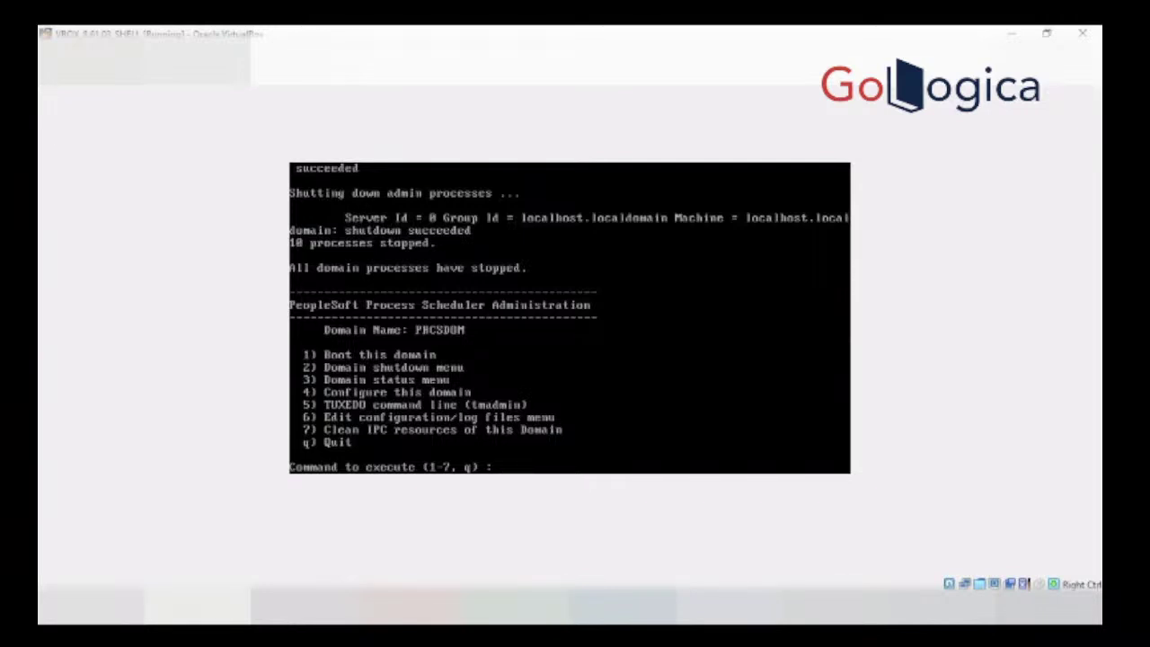
text(2)
key(Return)
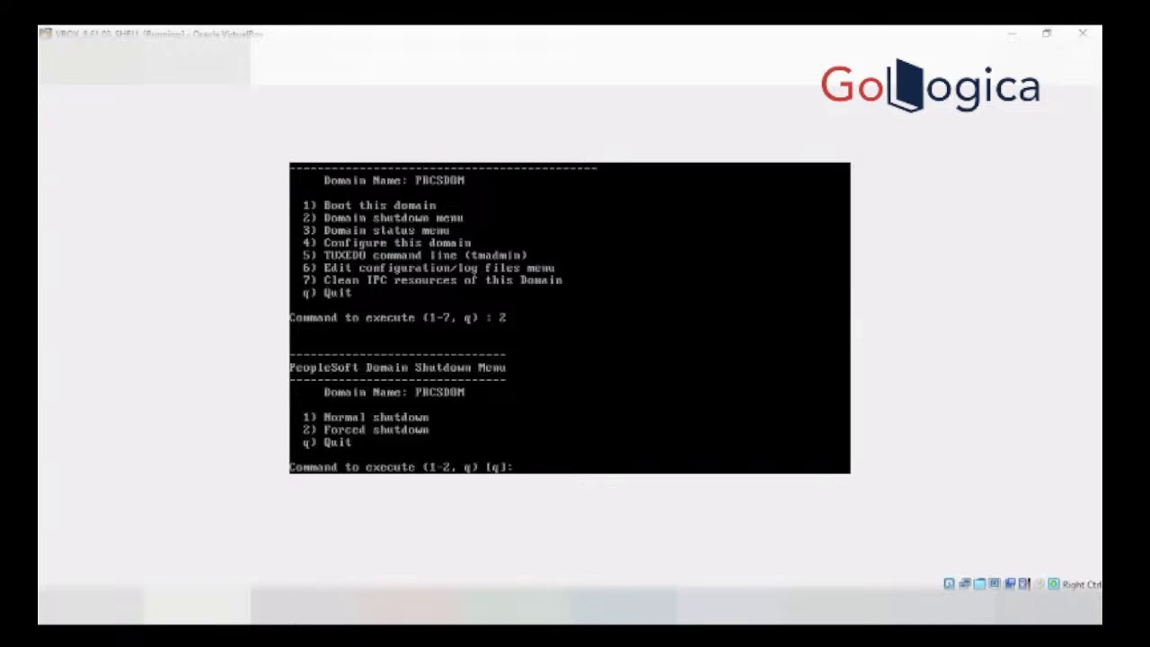
text(1)
key(BackSpace)
Step: Boot PRCSDOM with option 1, then return to the Process Scheduler menu once its 9 processes start
text(q)
key(Return)
text(q)
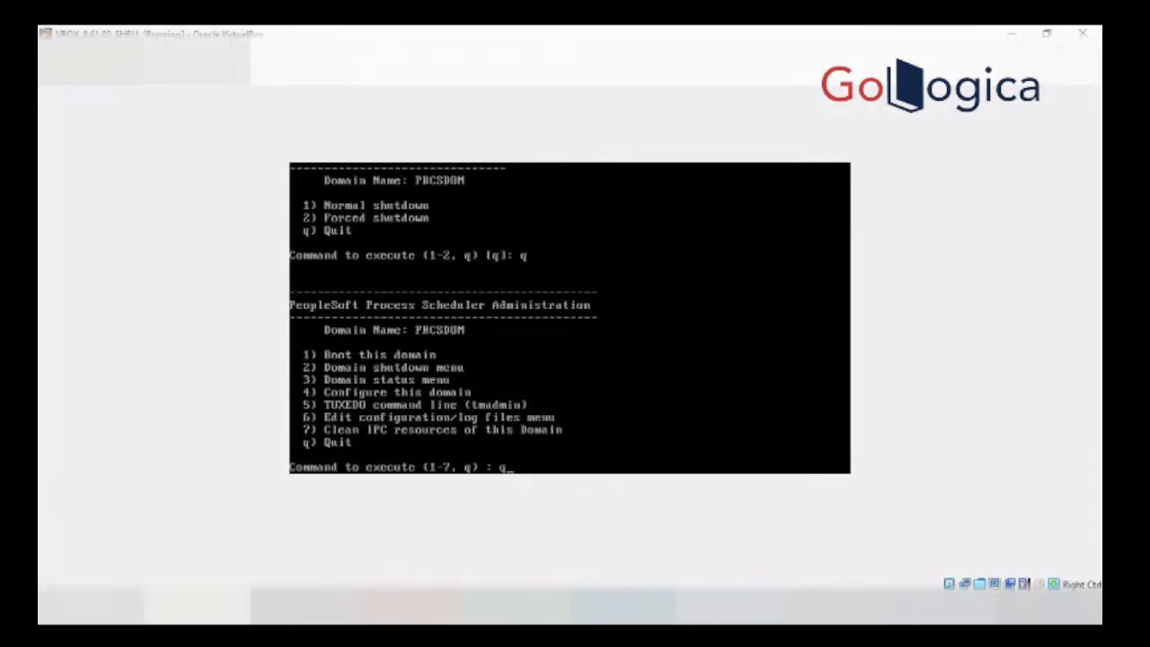
key(BackSpace)
text(1)
key(Return)
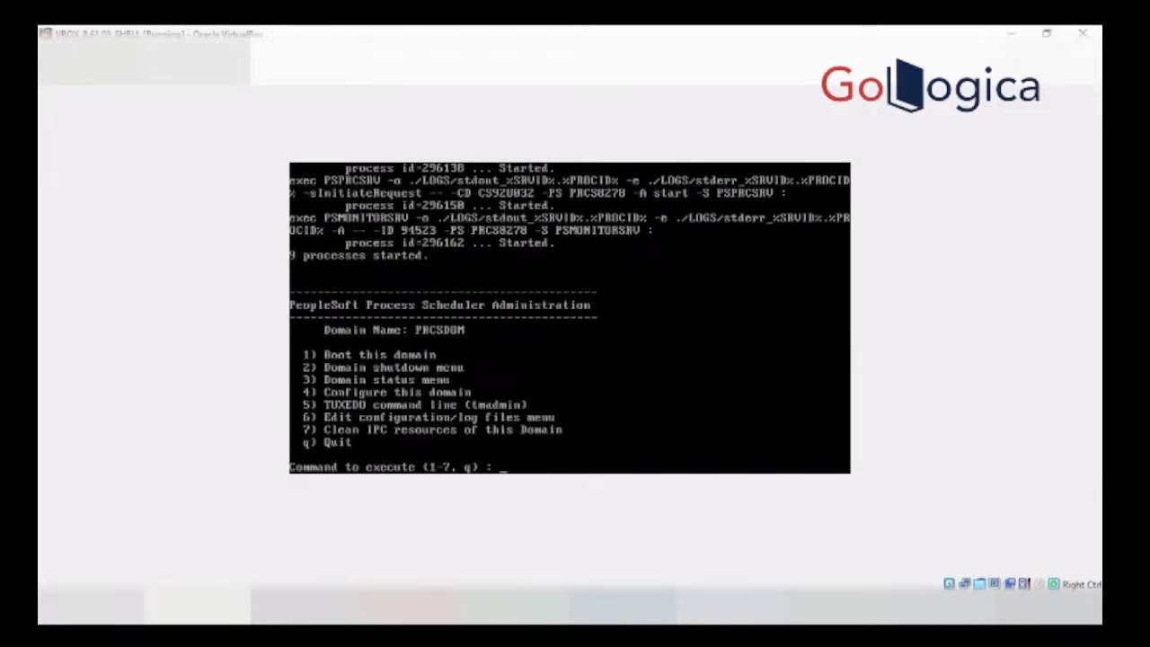
key(Return)
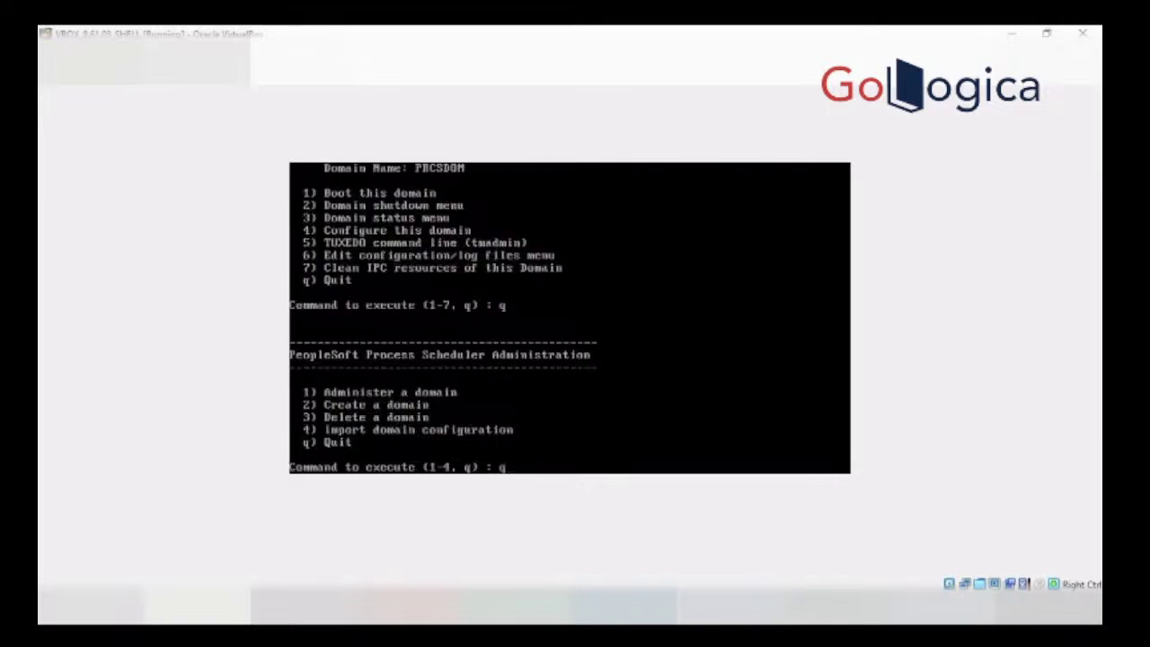
Step: Go from the top-level menu to Process Scheduler, administer domain CS92U032, and choose Domain shutdown (2)
text(q)
key(Return)
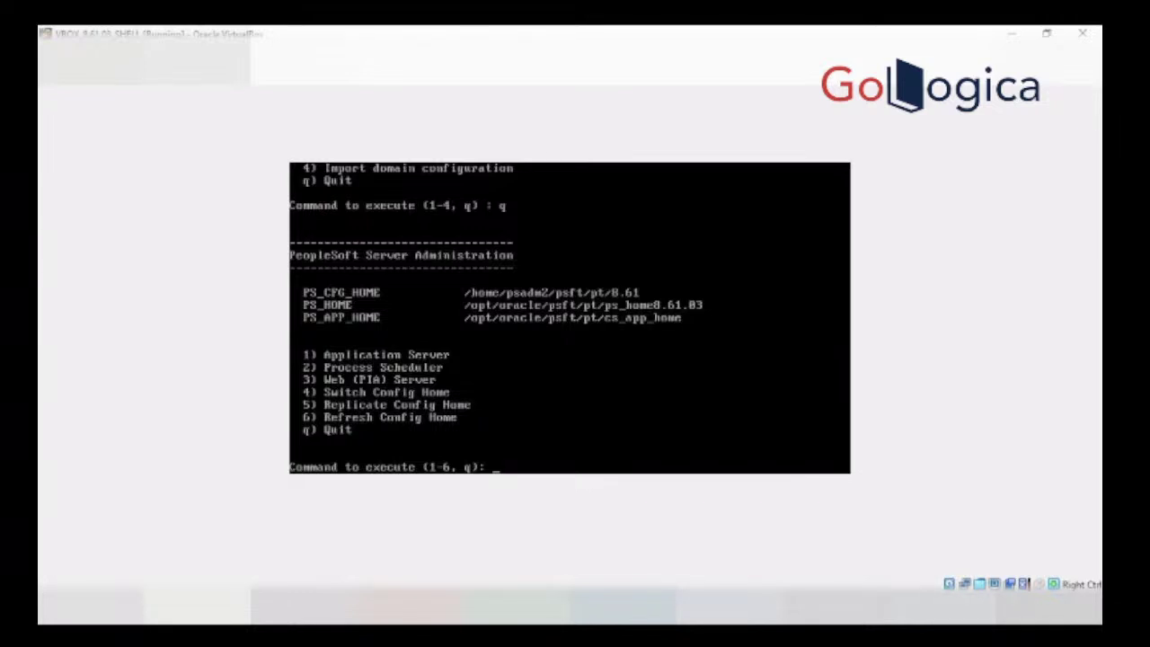
text(2)
key(Return)
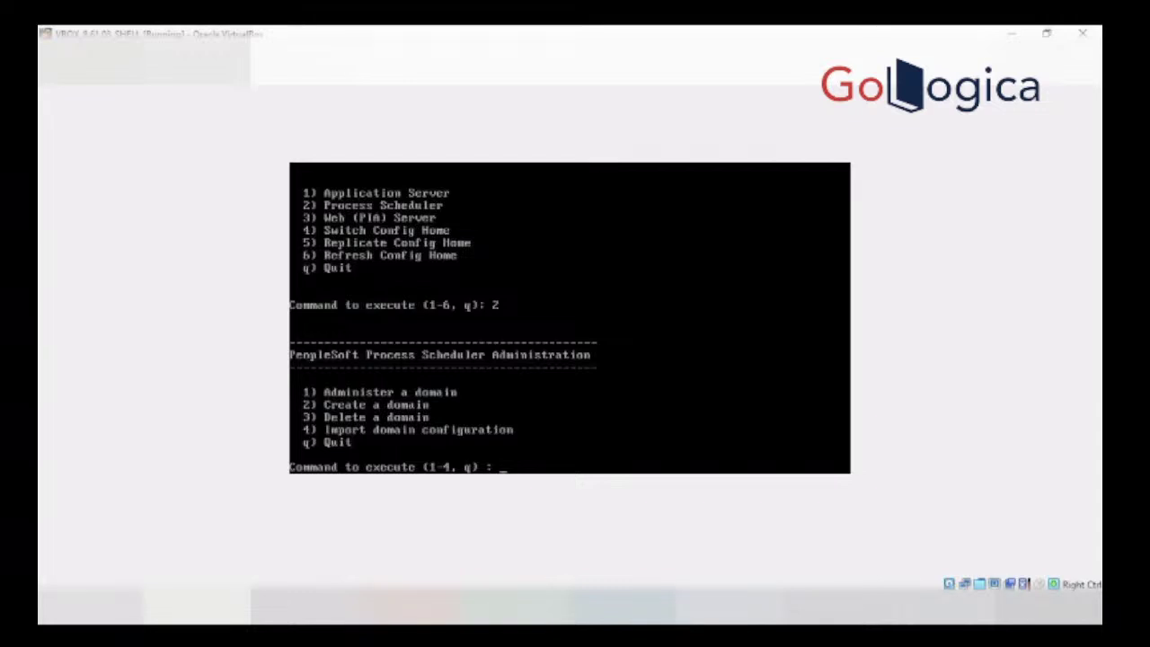
text(1)
key(Return)
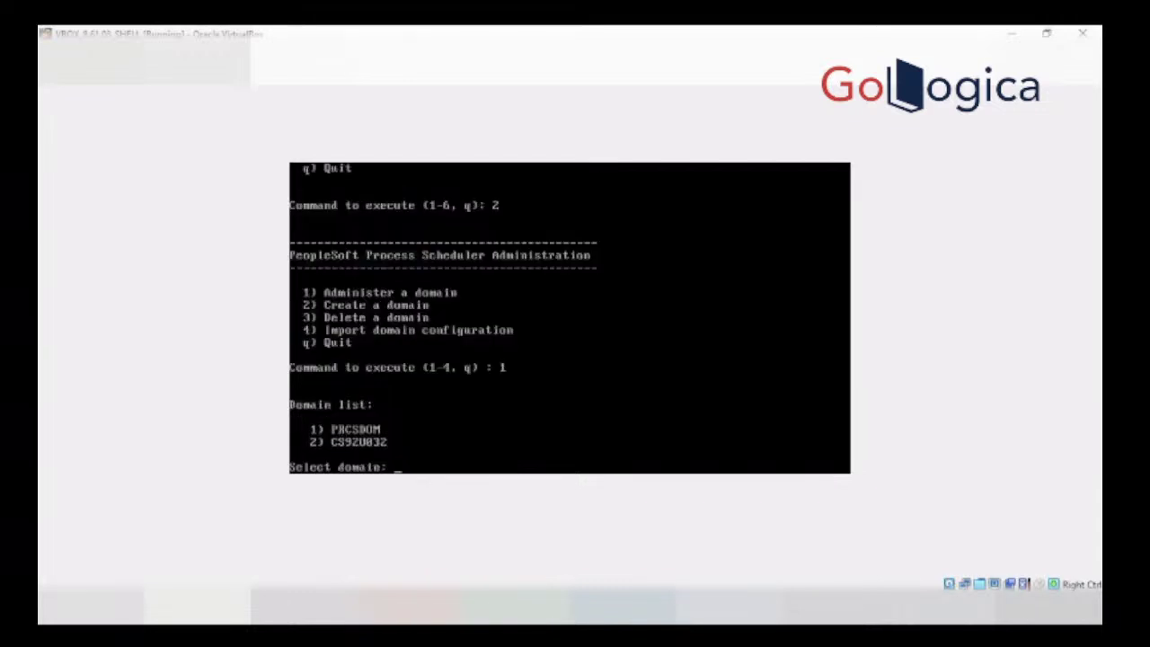
text(2)
key(Return)
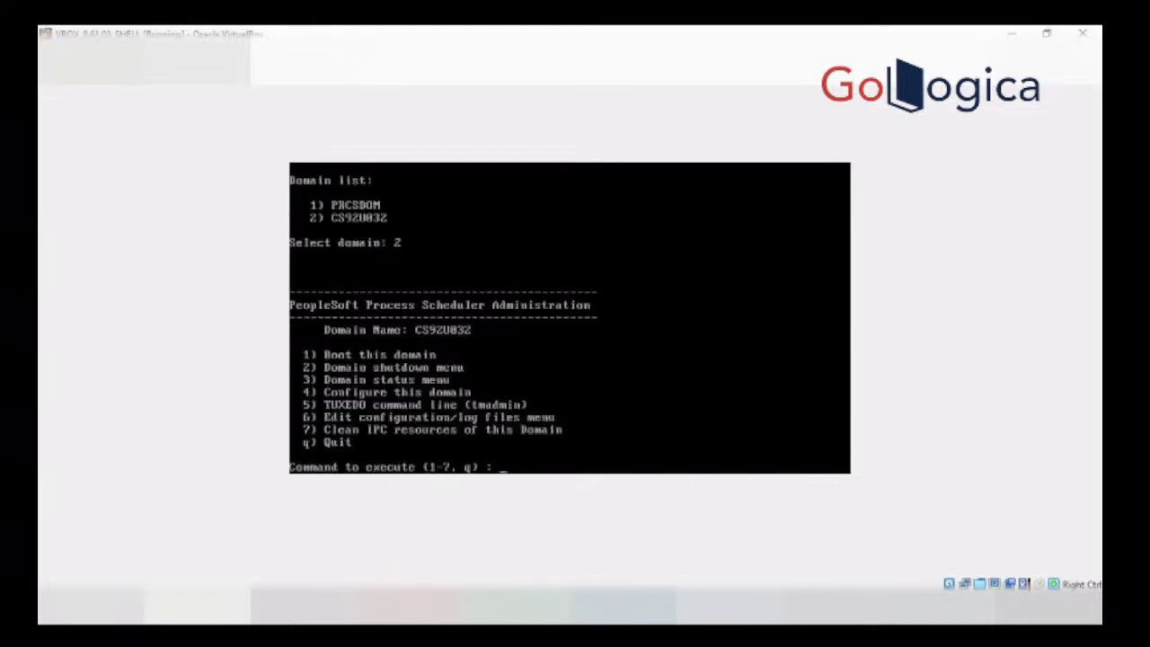
text(2)
Step: Shut down CS92U032 with Normal shutdown (1), stopping all 8 of its processes
key(Return)
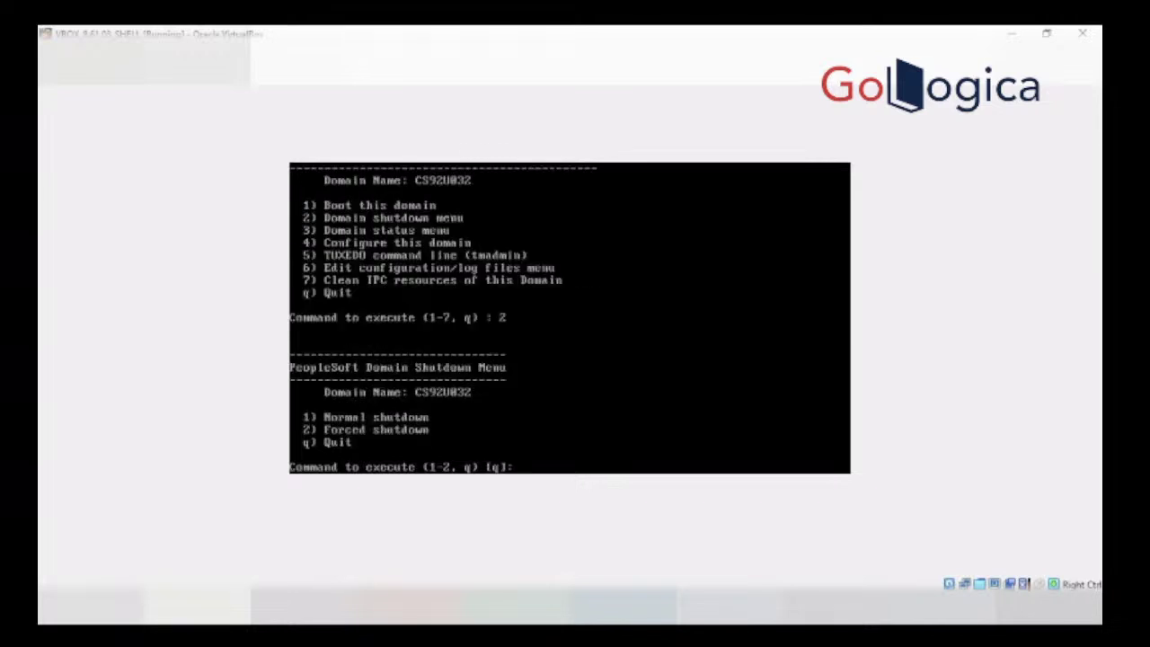
text(1)
key(Return)
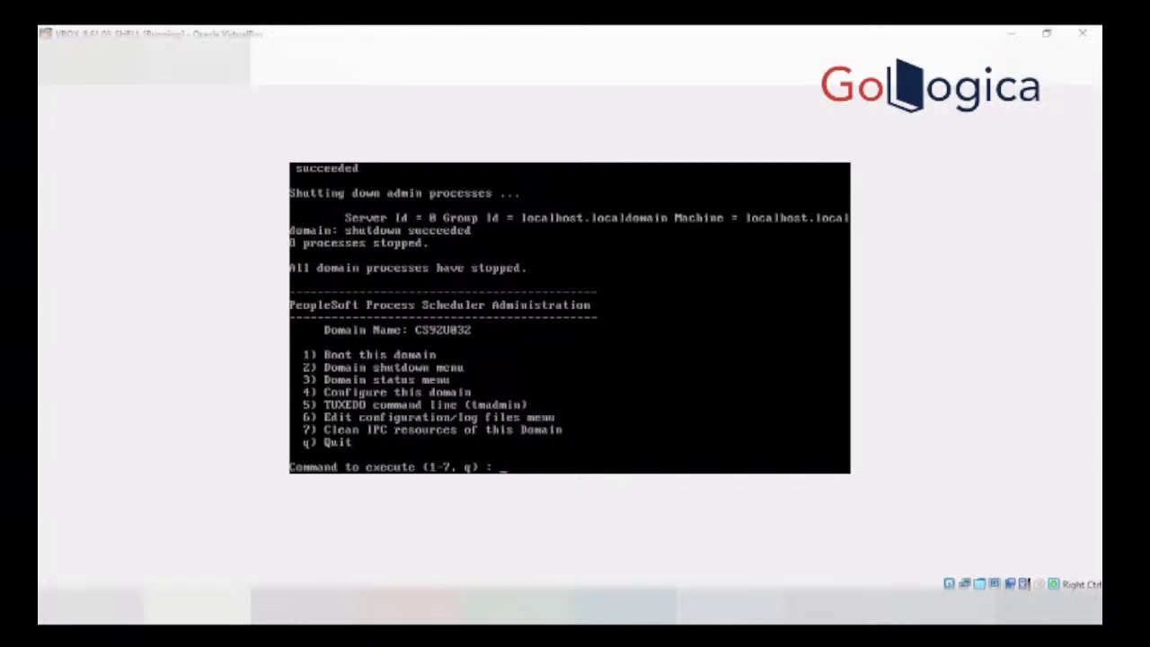
text(1)
Step: Boot CS92U032 so its 7 processes start, then quit back to the Process Scheduler menu
key(Return)
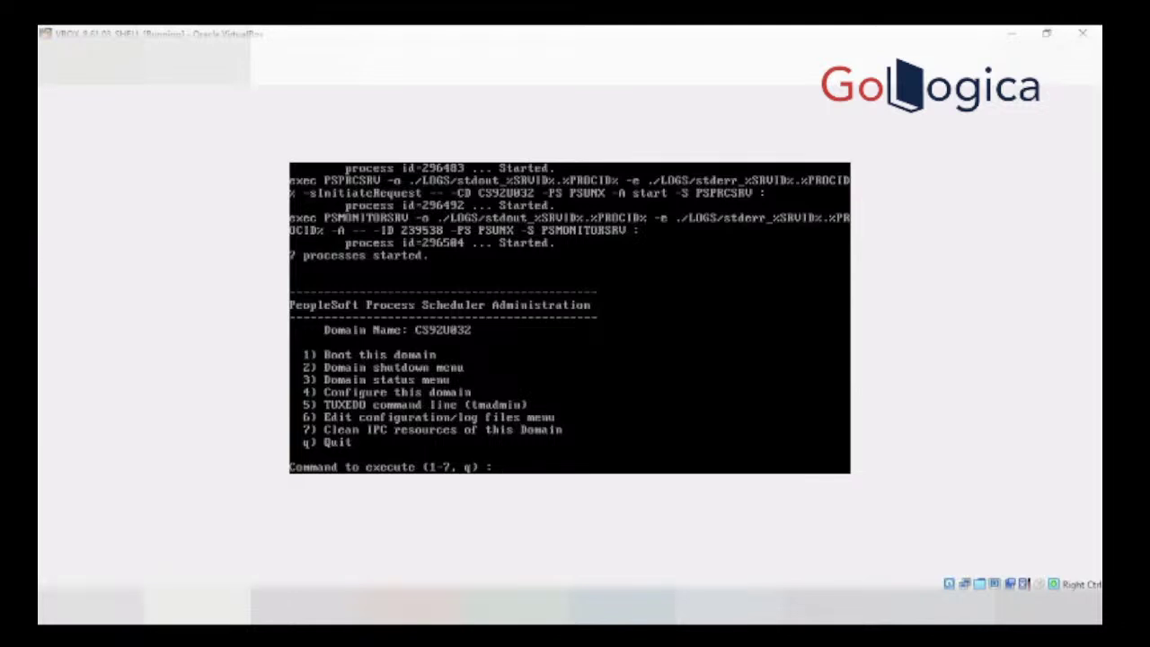
text(q)
key(Return)
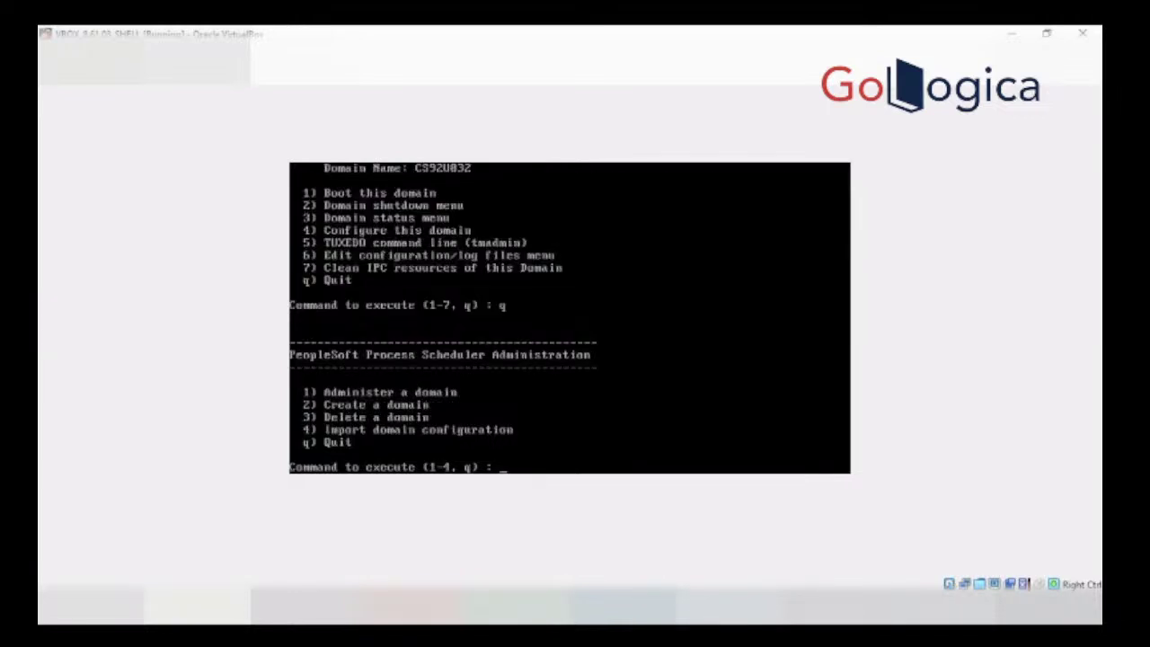
Step: Go to Web (PIA) Server administration, select web domain CS92U032, and boot it with option 1
key(Return)
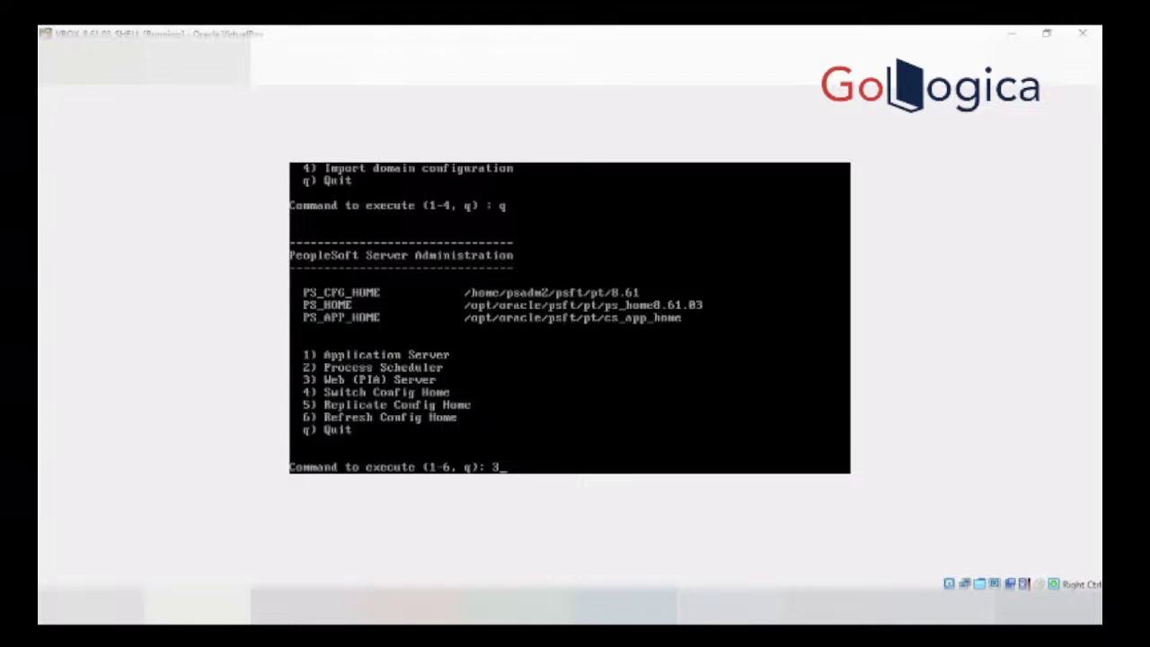
key(Return)
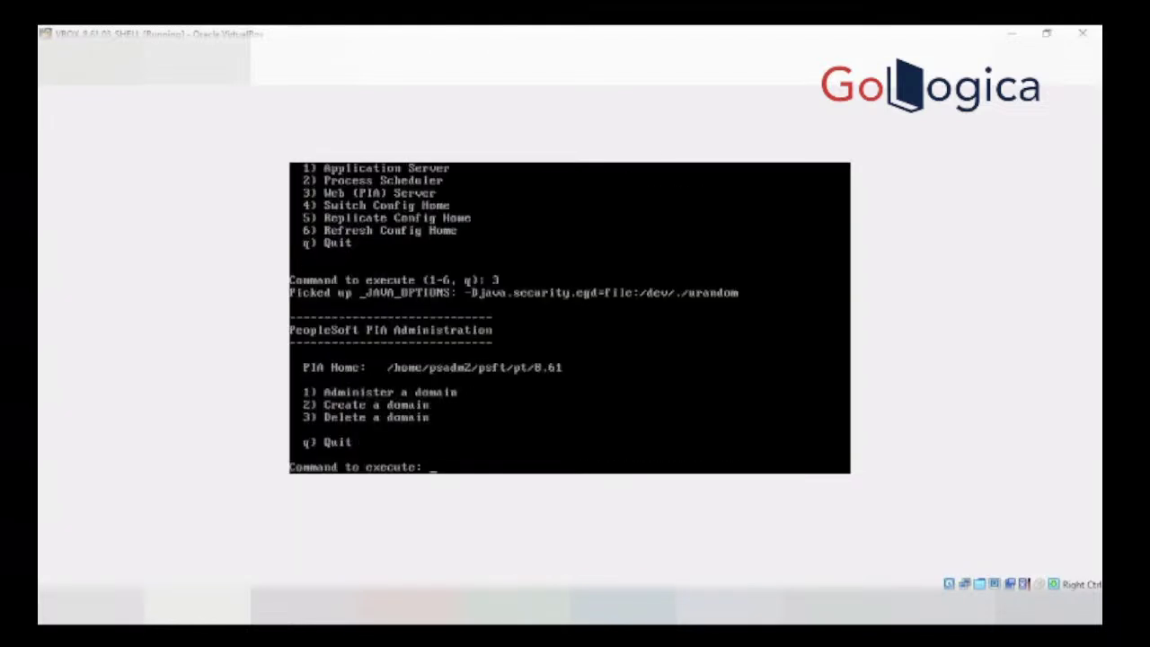
text(1)
key(Return)
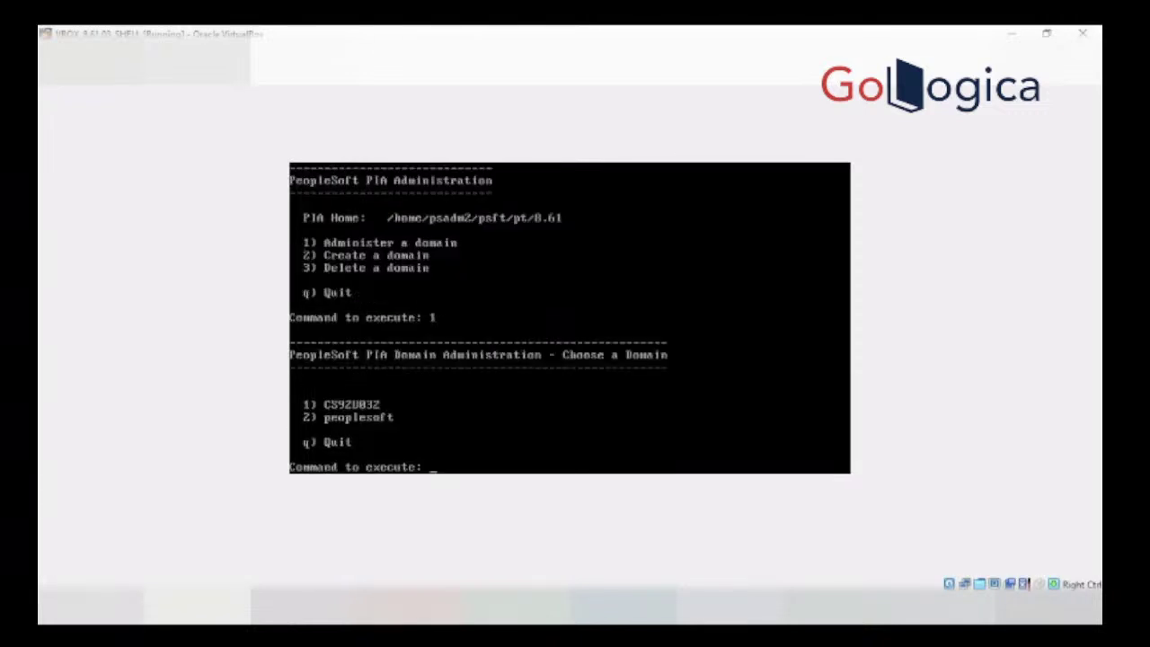
text(1)
key(Return)
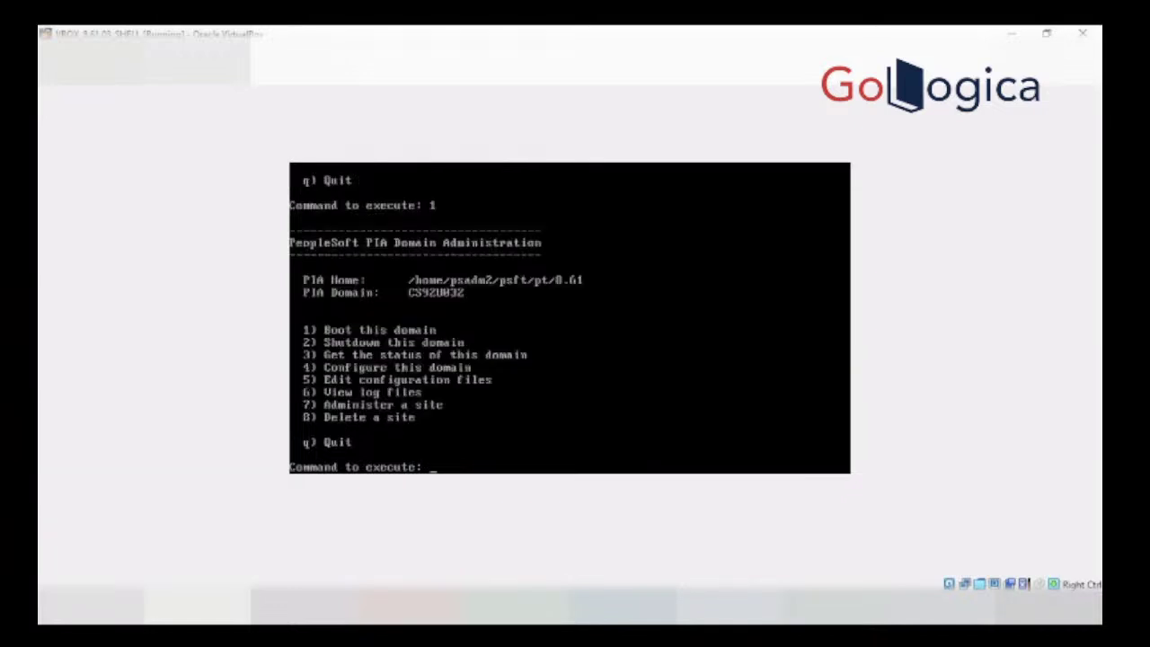
text(1)
key(Return)
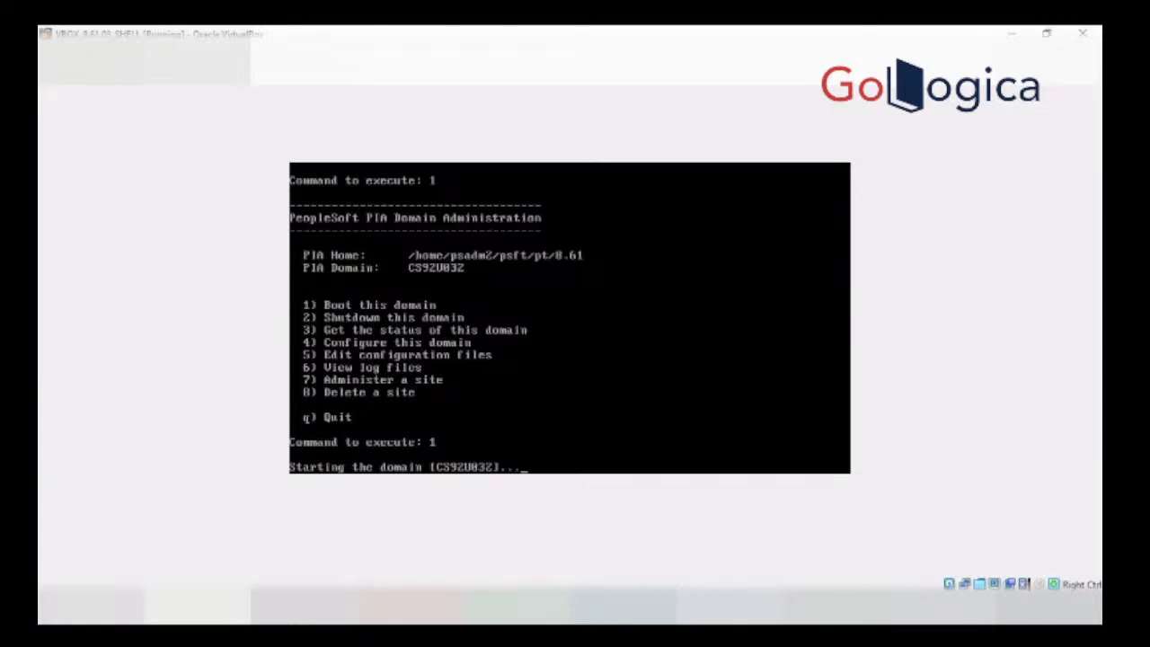
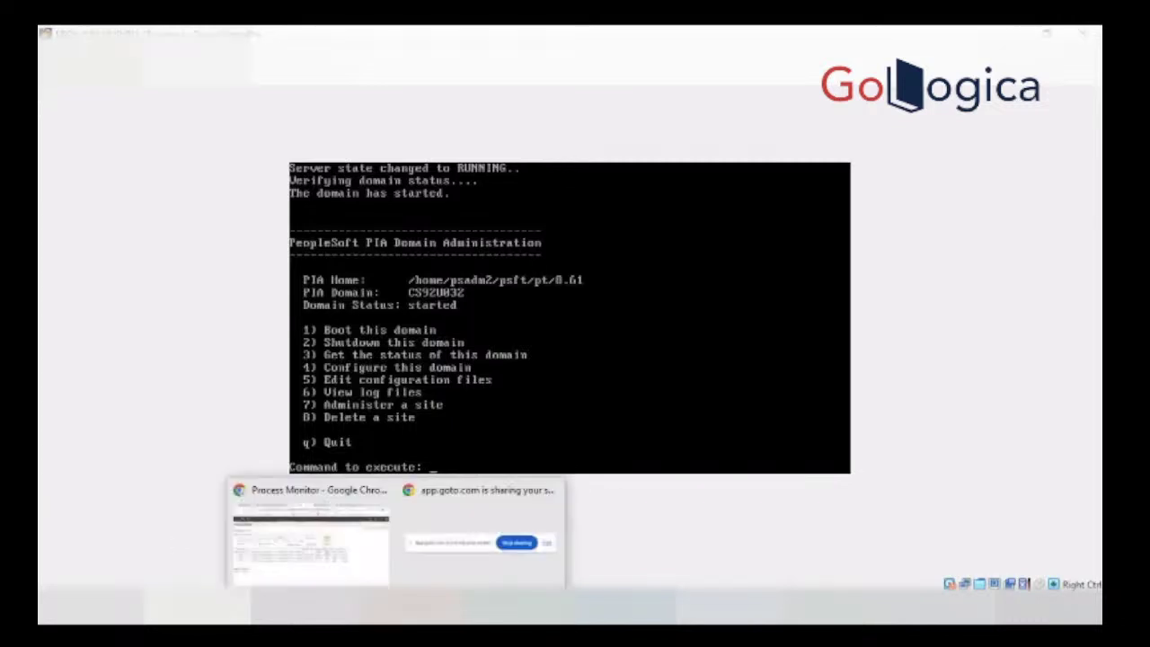
Step: Switch from the VirtualBox console to the Process Monitor browser window, now at the PeopleSoft sign-in page
click(365, 580)
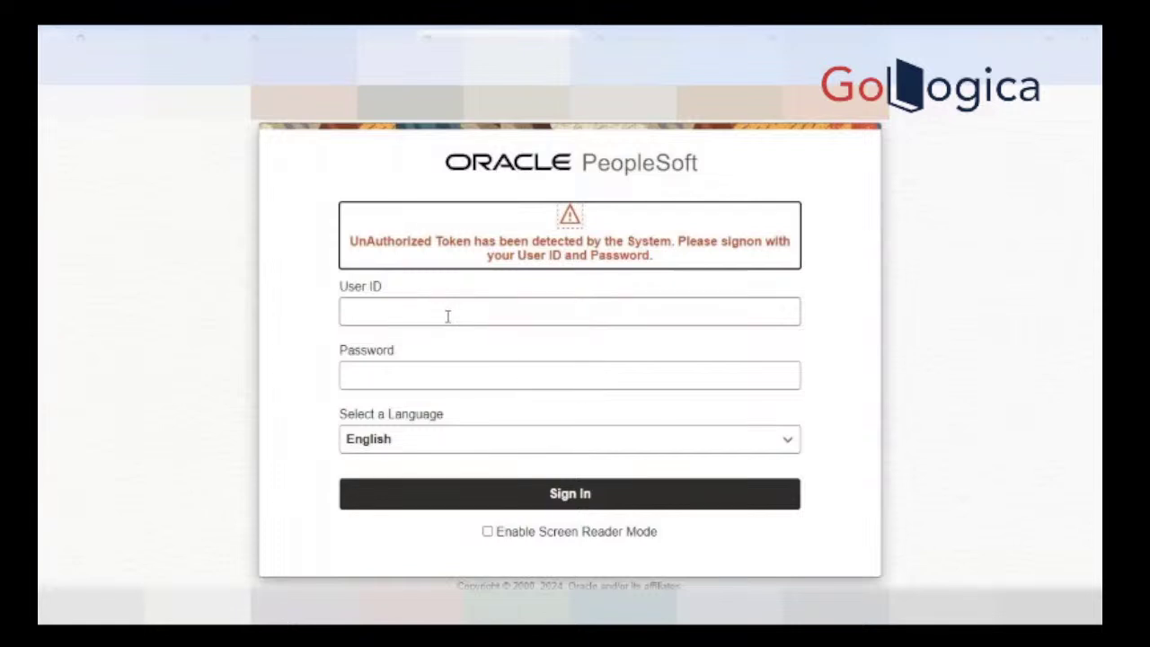
Step: Sign back into PeopleSoft PIA with the administrator user ID and password
click(447, 316)
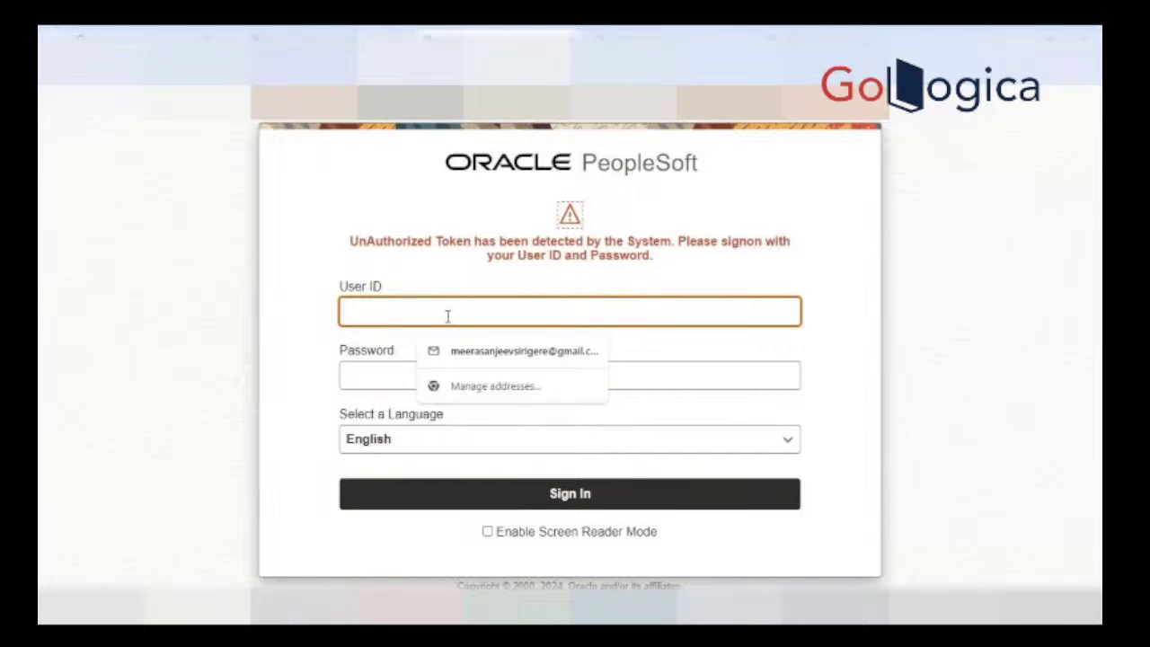
text(PS)
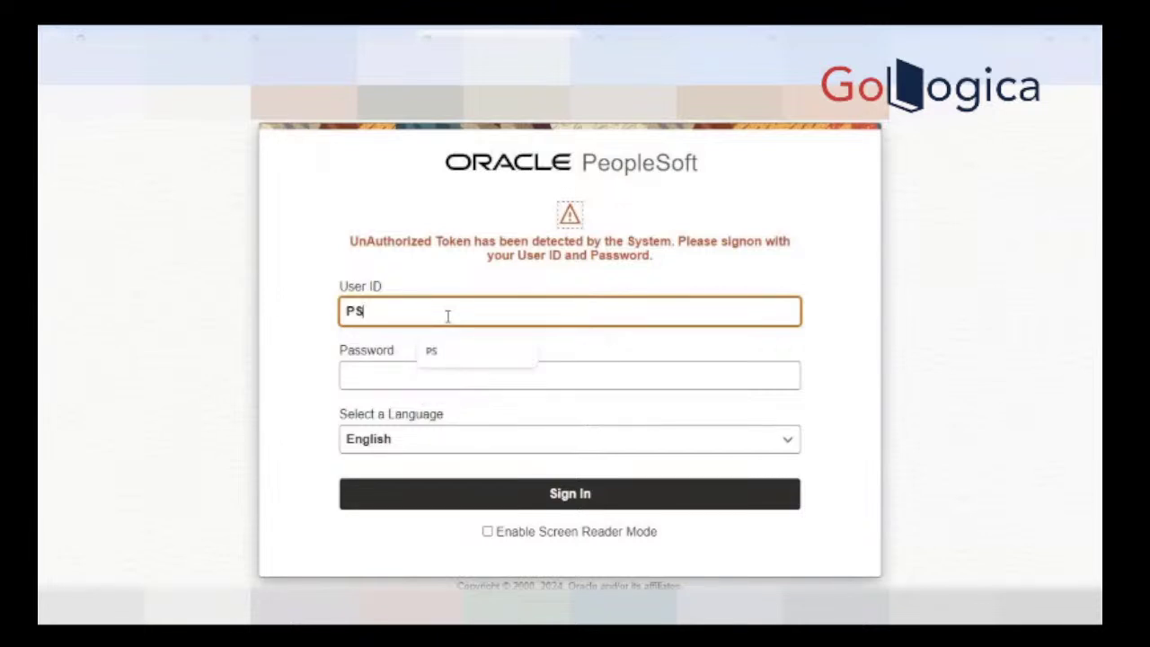
key(Tab)
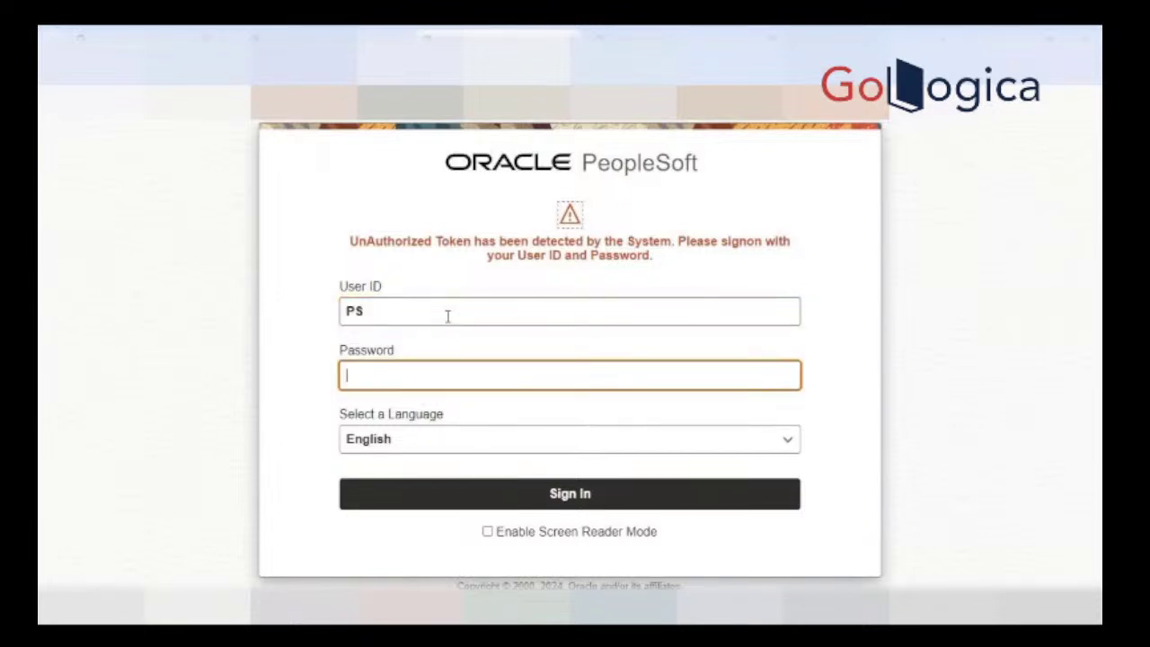
text(PS******)
key(Return)
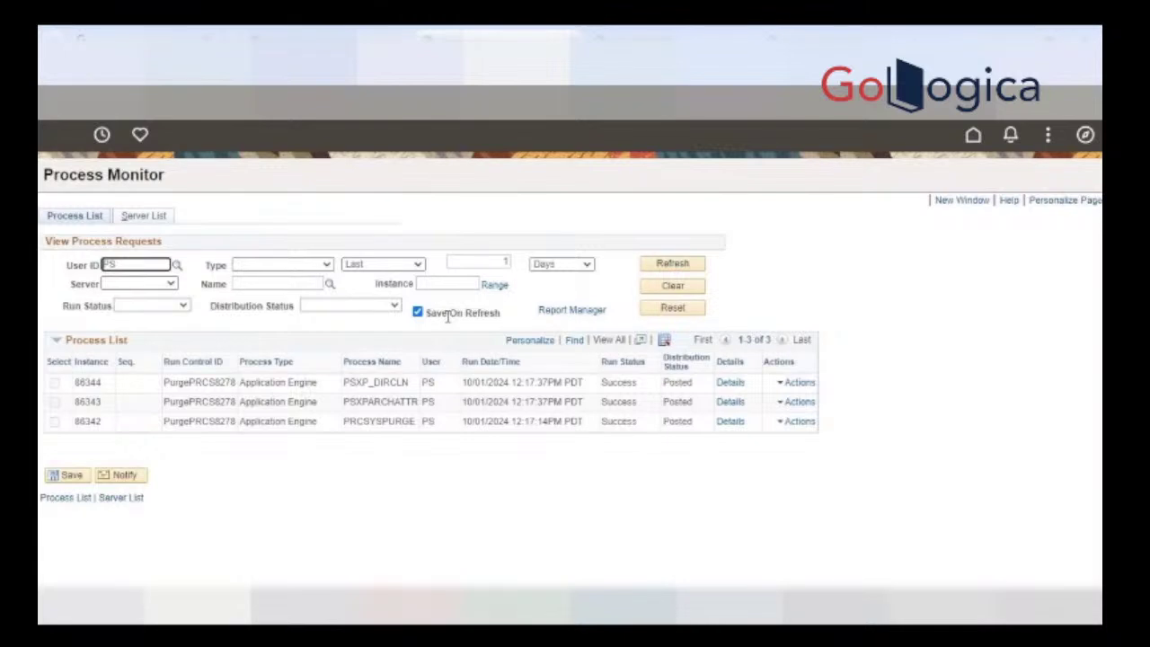
Step: Open process 86344's AE_PSXP_DIRCLN_86344.stdout log, which returns HTTP 404, then return to VirtualBox
click(728, 383)
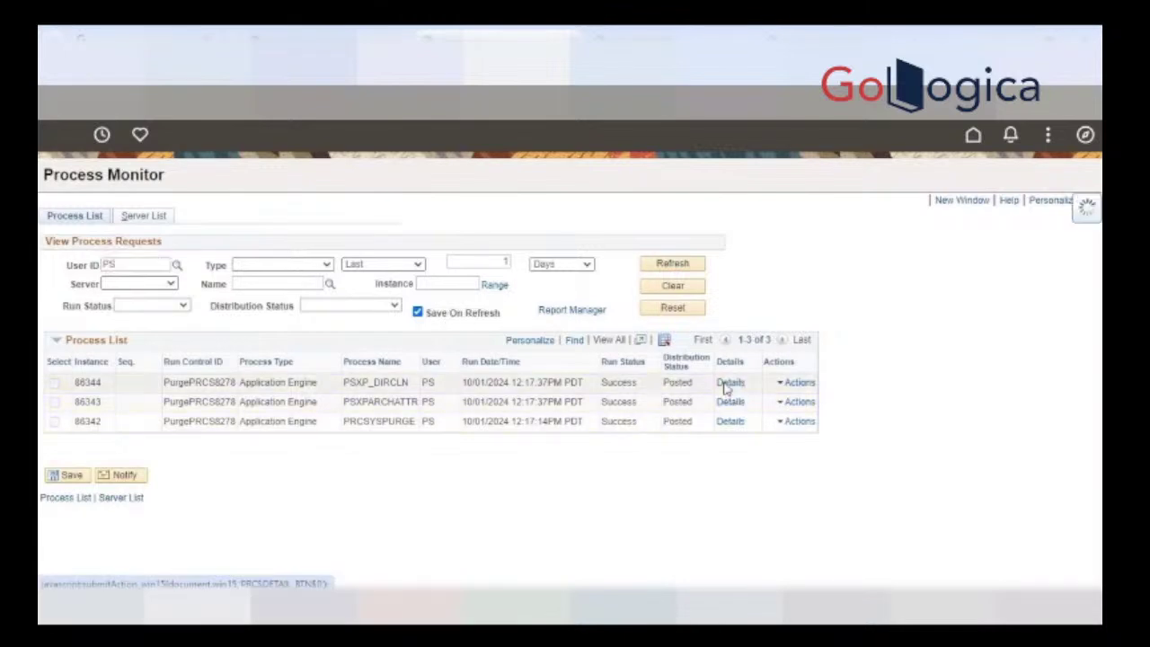
click(582, 469)
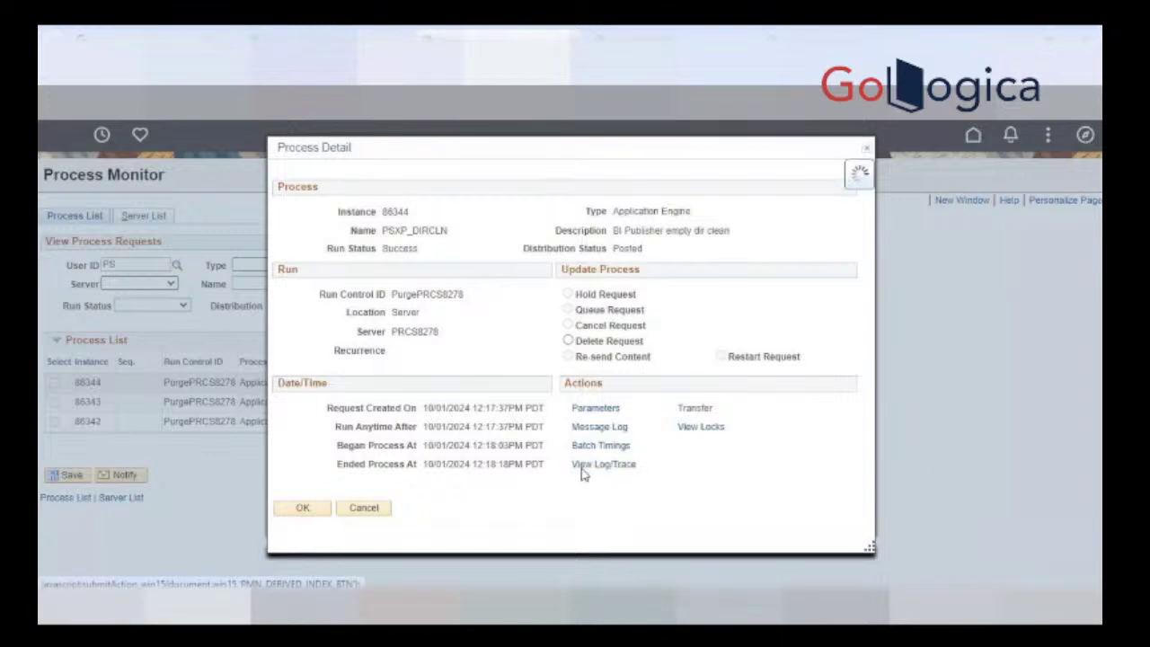
click(437, 403)
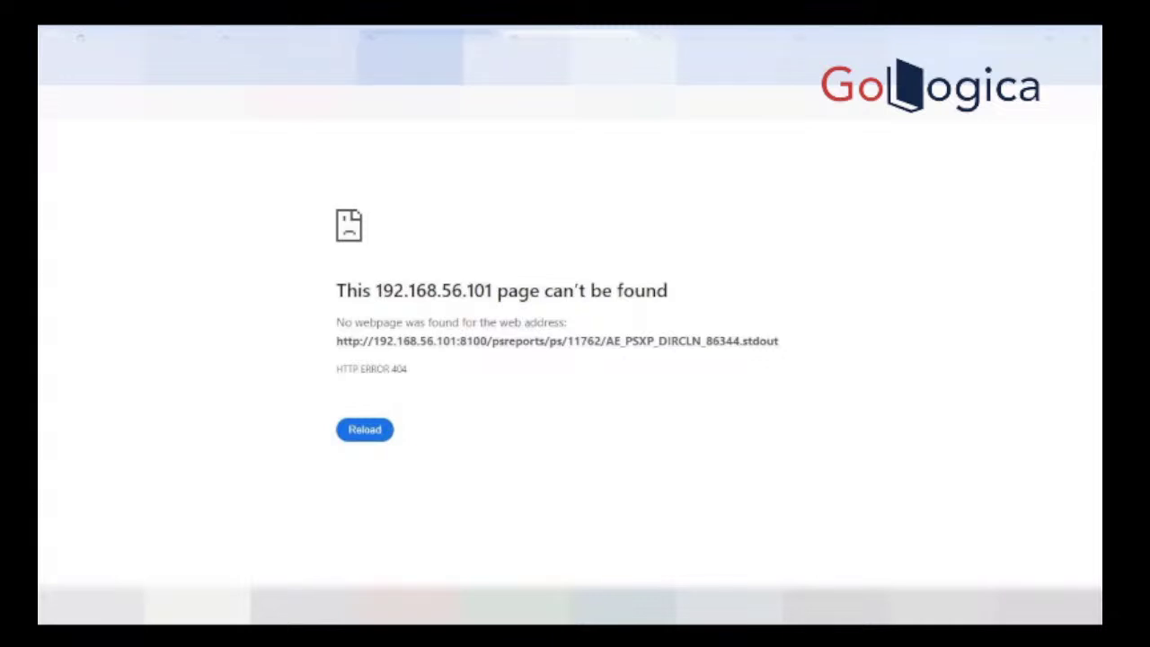
click(427, 39)
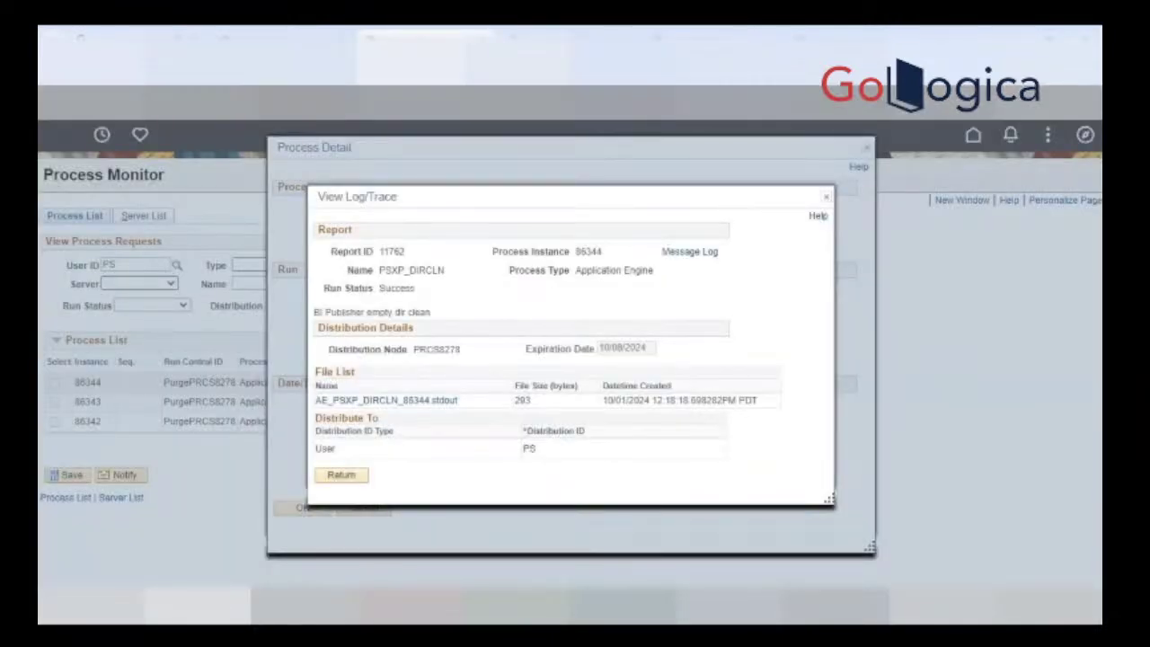
click(573, 39)
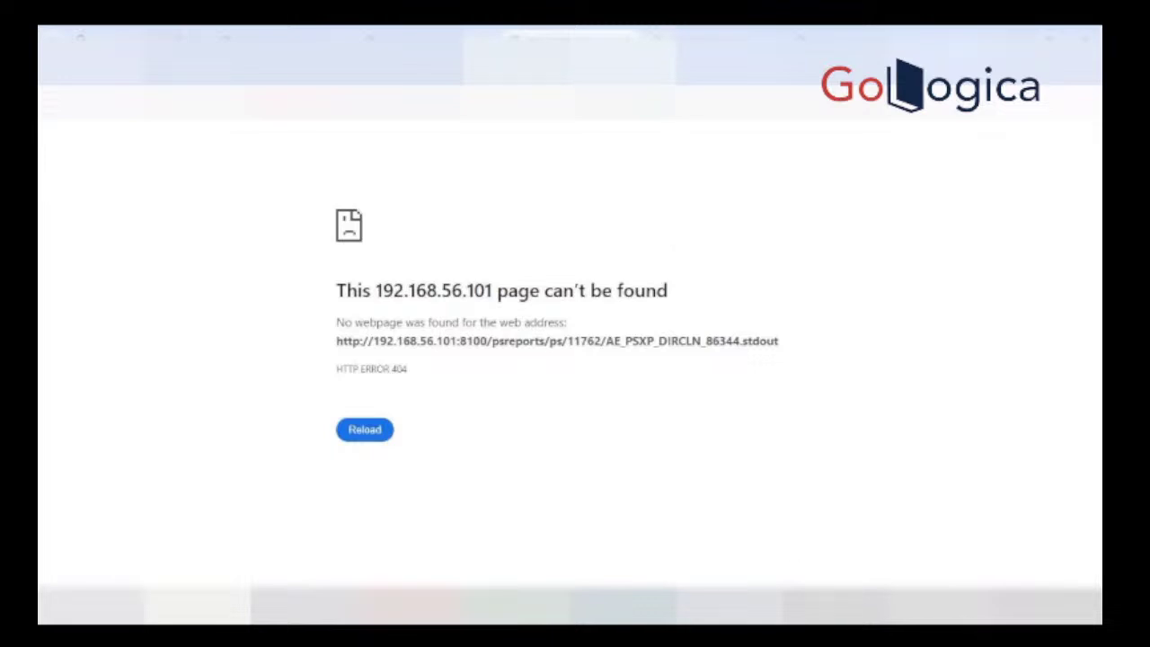
key(alt+Tab)
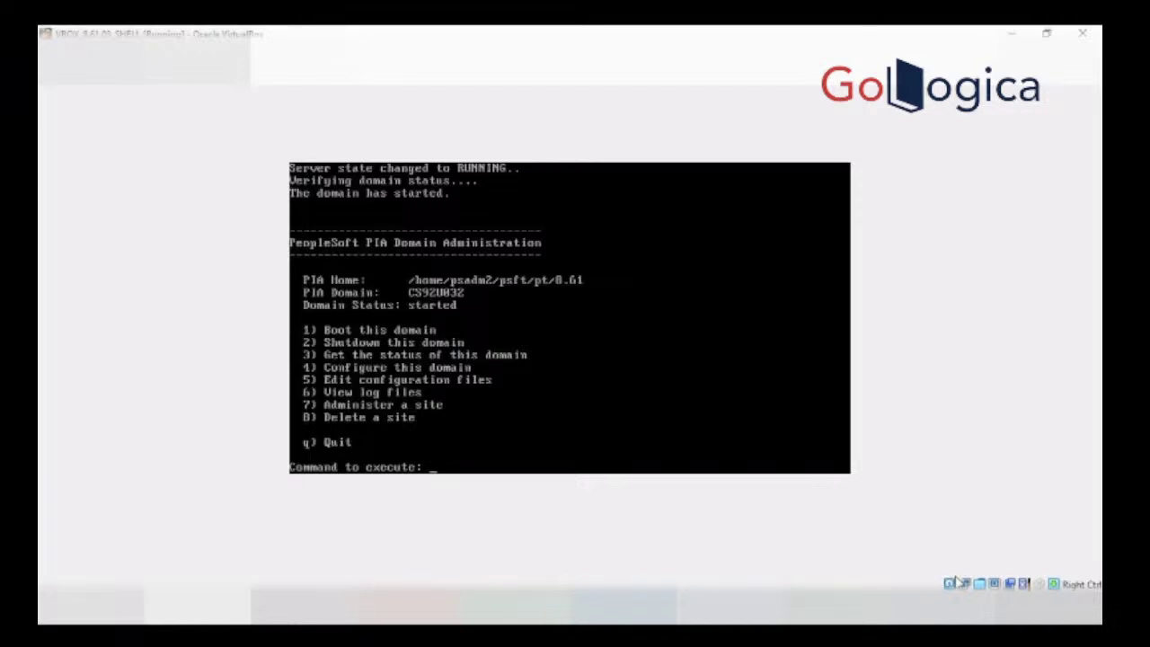
Step: Quit psadmin to the Linux shell and run cd ../.. to reach the CS92U032 directory
key(ctrl+c)
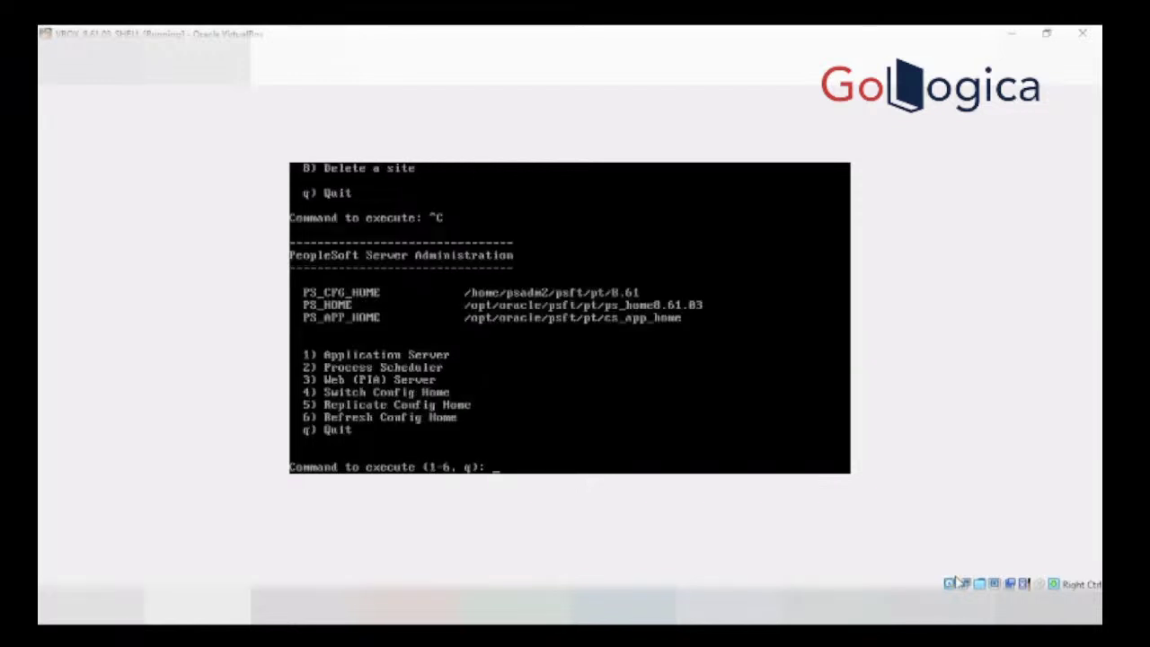
key(ctrl+c)
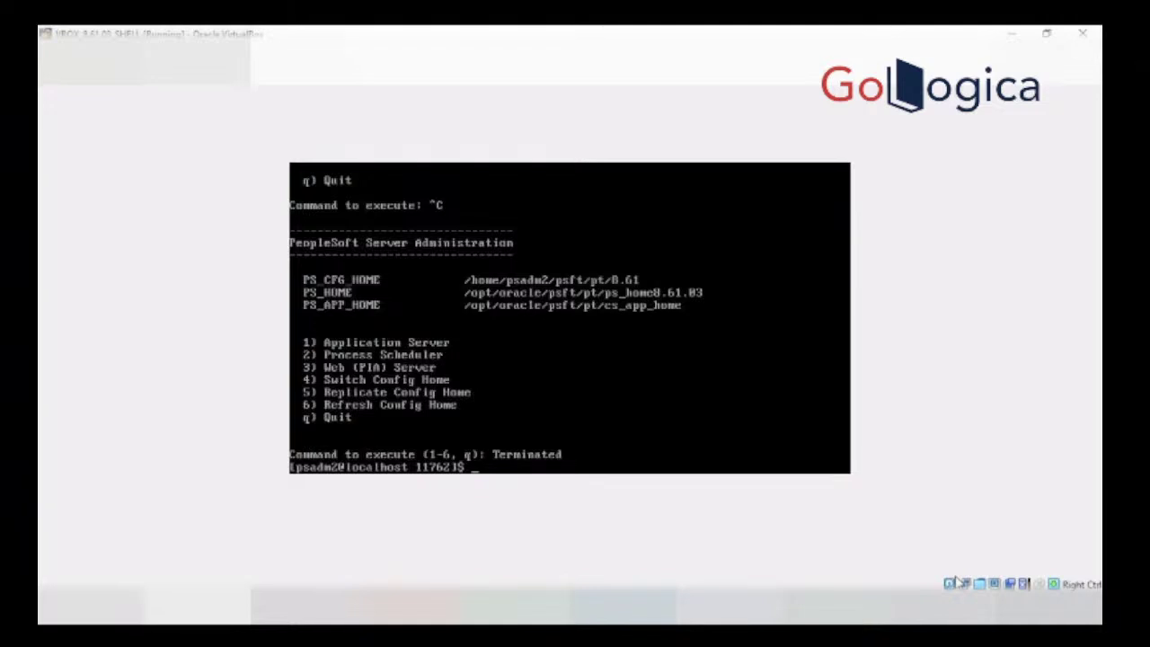
key(Up)
key(Up)
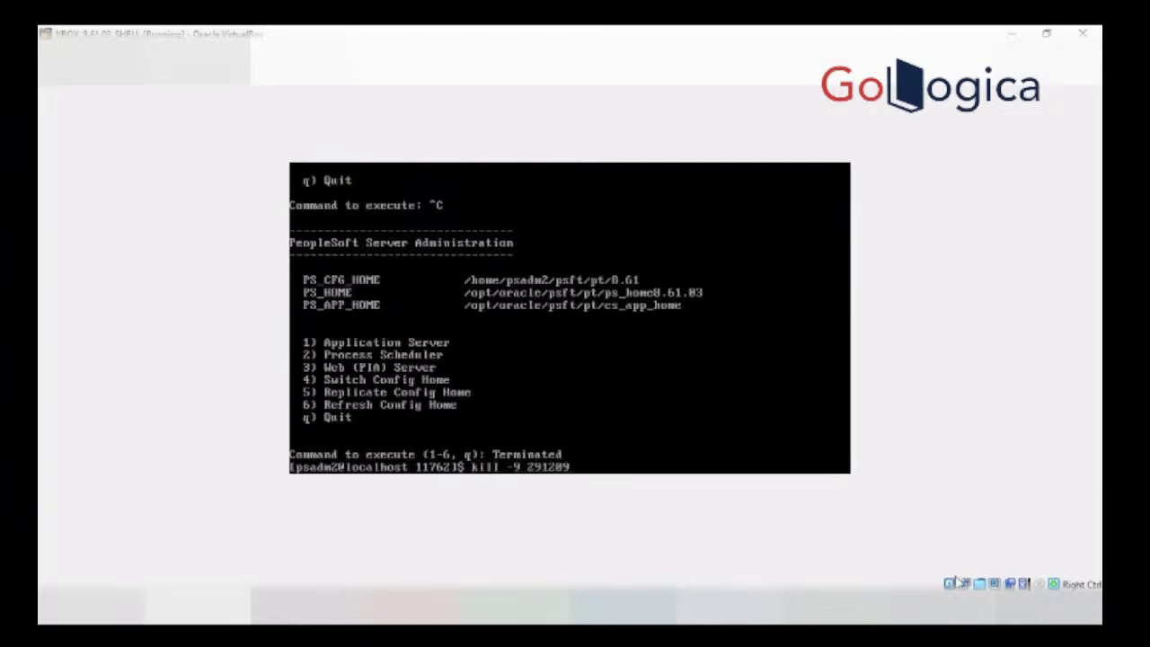
key(BackSpace)
key(BackSpace)
key(BackSpace)
key(BackSpace)
key(BackSpace)
key(BackSpace)
key(BackSpace)
key(BackSpace)
key(BackSpace)
key(BackSpace)
key(BackSpace)
key(BackSpace)
key(BackSpace)
key(BackSpace)
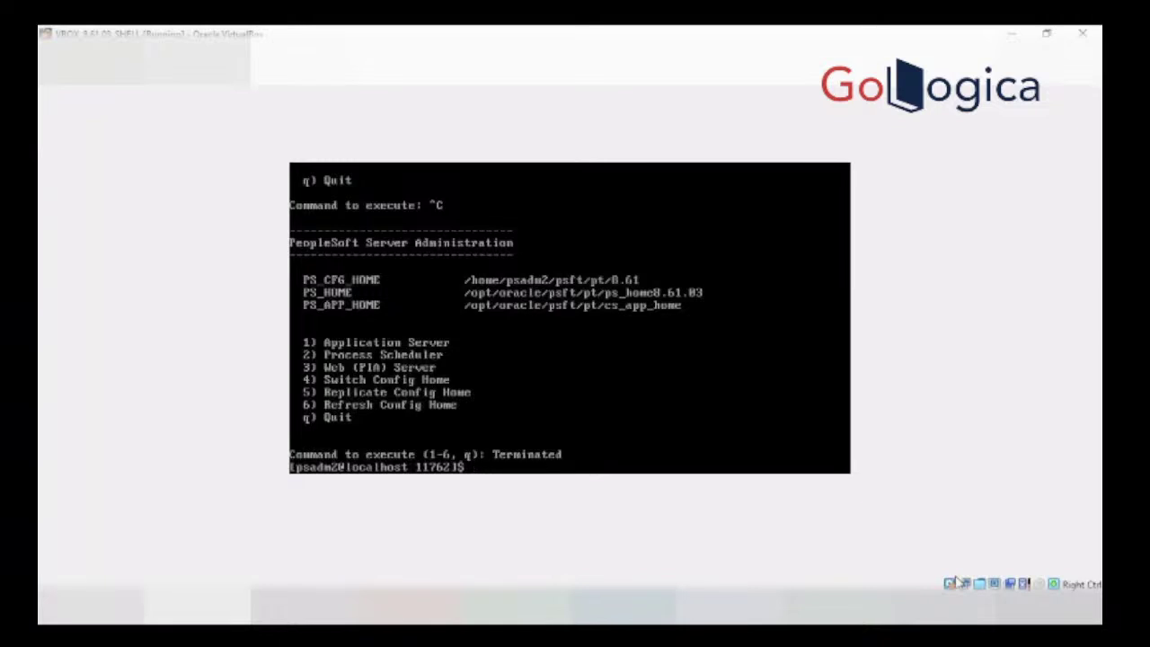
text(cd.. /)
key(BackSpace)
key(BackSpace)
key(BackSpace)
key(BackSpace)
text(../..)
key(Return)
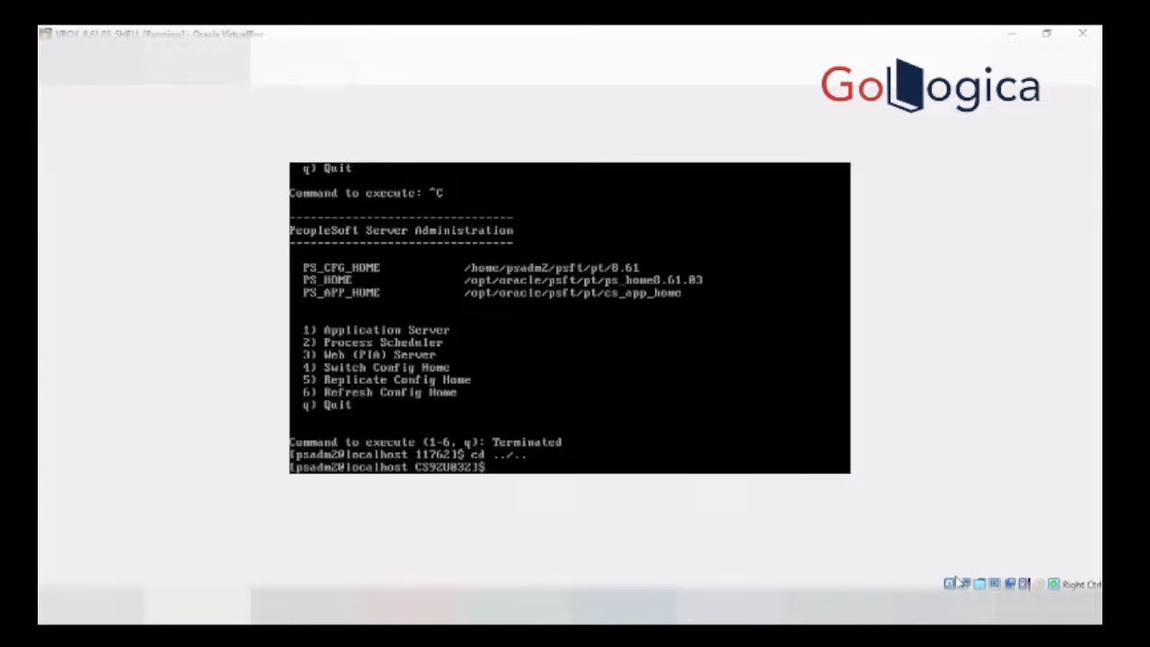
text(cd ..)
Step: Go up two levels to the 8.61 config home, print its path and list its contents
key(Return)
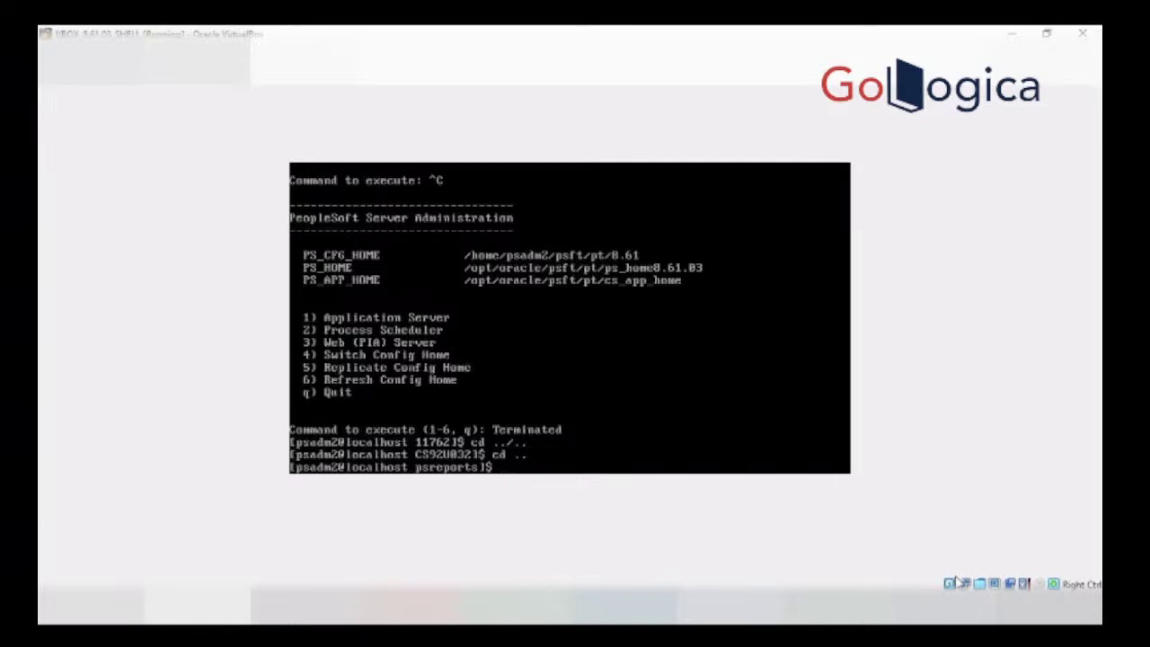
text(cd ..)
key(Return)
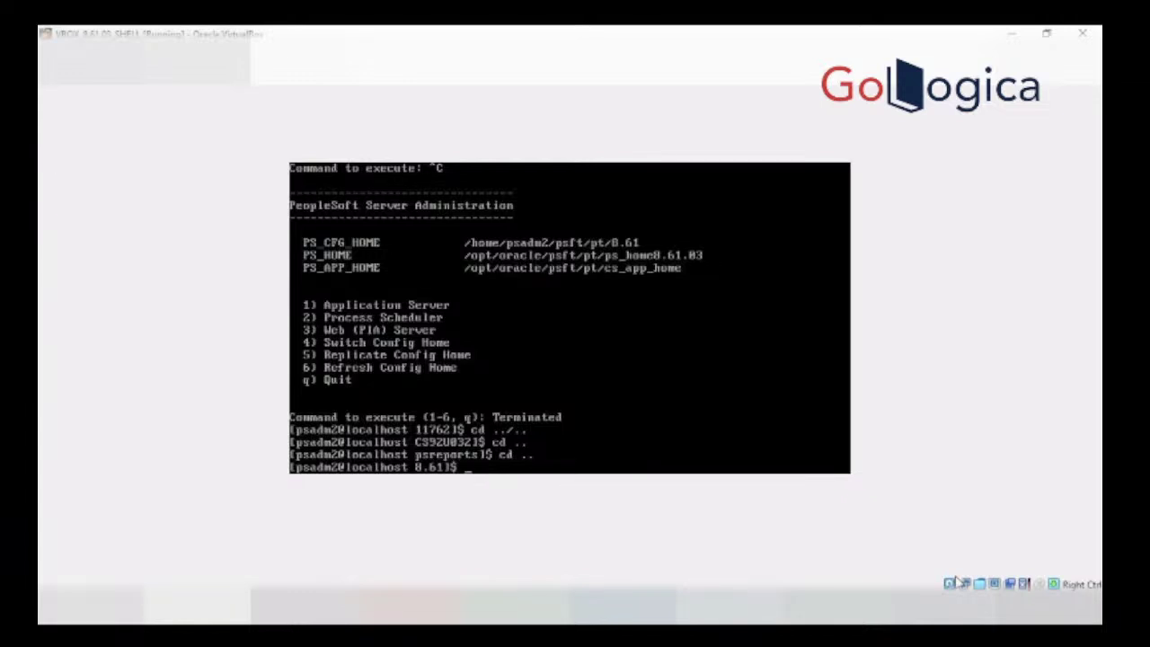
text(pwd)
key(Return)
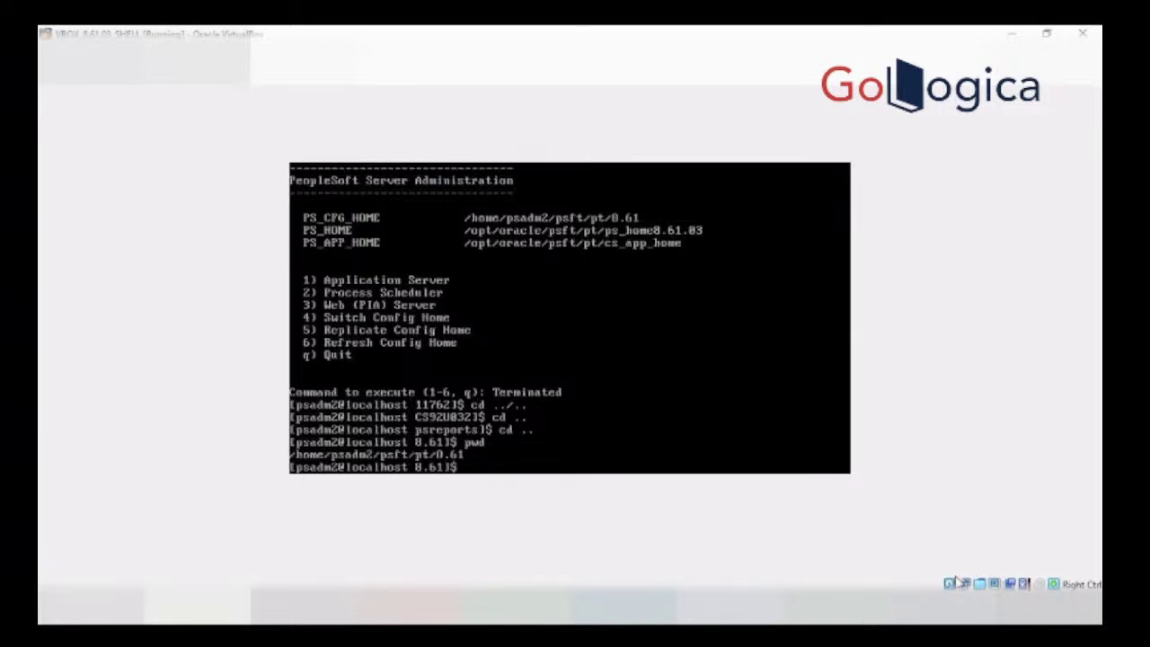
text(ls)
key(Return)
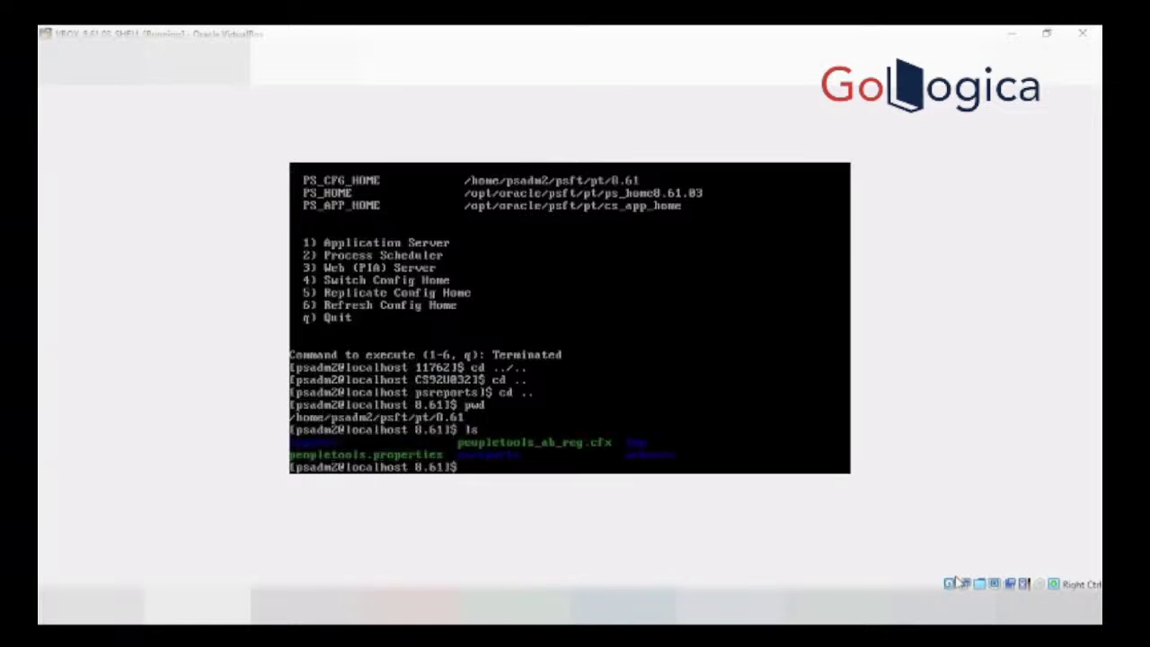
Step: Move into webserv, list it, then enter the peoplesoft domain folder
text(cd web)
key(Tab)
key(Return)
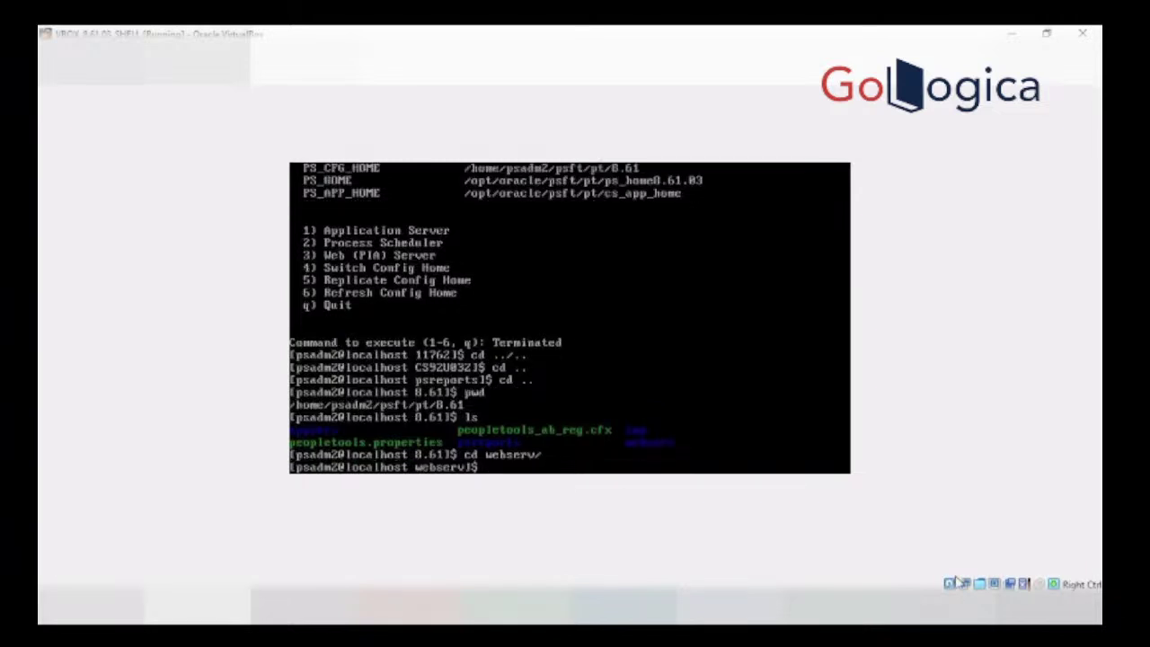
text(ls)
key(Return)
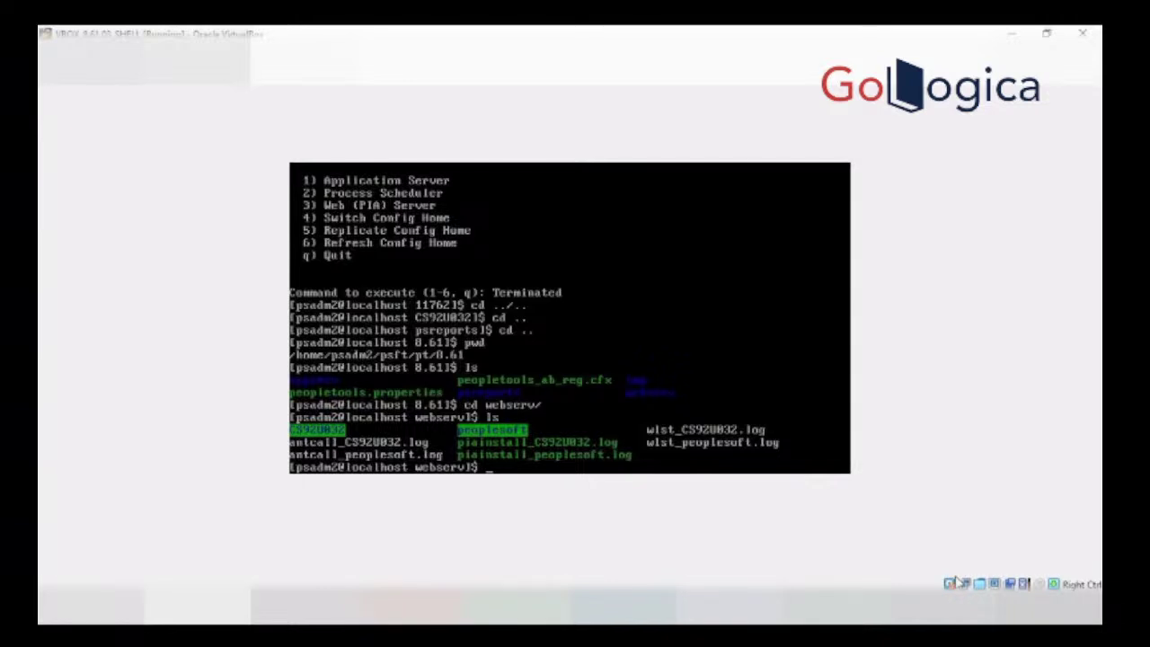
text(cd po)
text(o)
key(Tab)
key(Return)
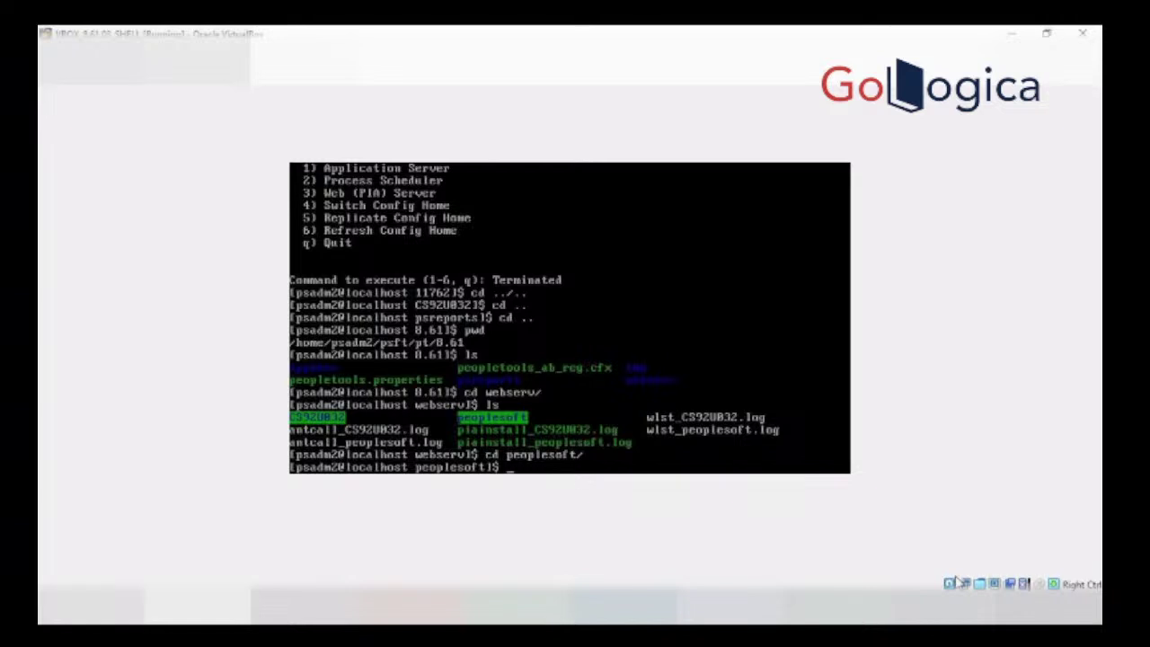
Step: Search for configuration properties files with find . -name config*.prop*
text(find)
text(. -name config)
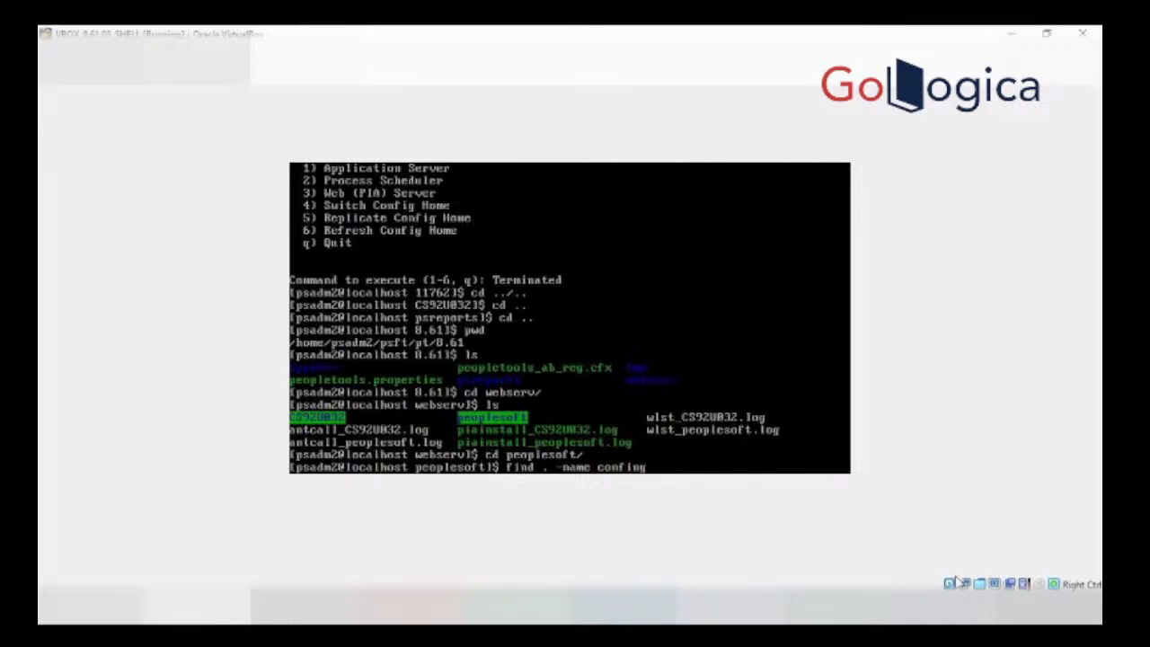
text(*.p)
key(BackSpace)
key(BackSpace)
key(BackSpace)
key(BackSpace)
key(BackSpace)
text(ig*.prop*)
key(Return)
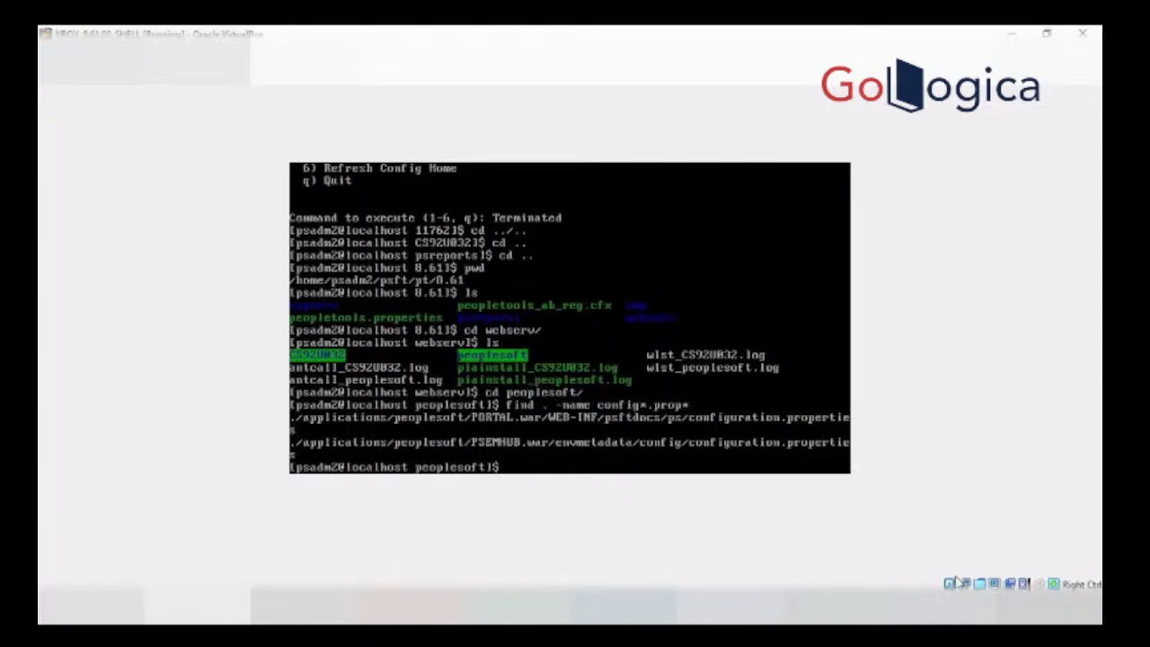
Step: Change into applications/peoplesoft/PORTAL.war/WEB-INF/psftdocs/ps and list its files
text(cd app)
key(Tab)
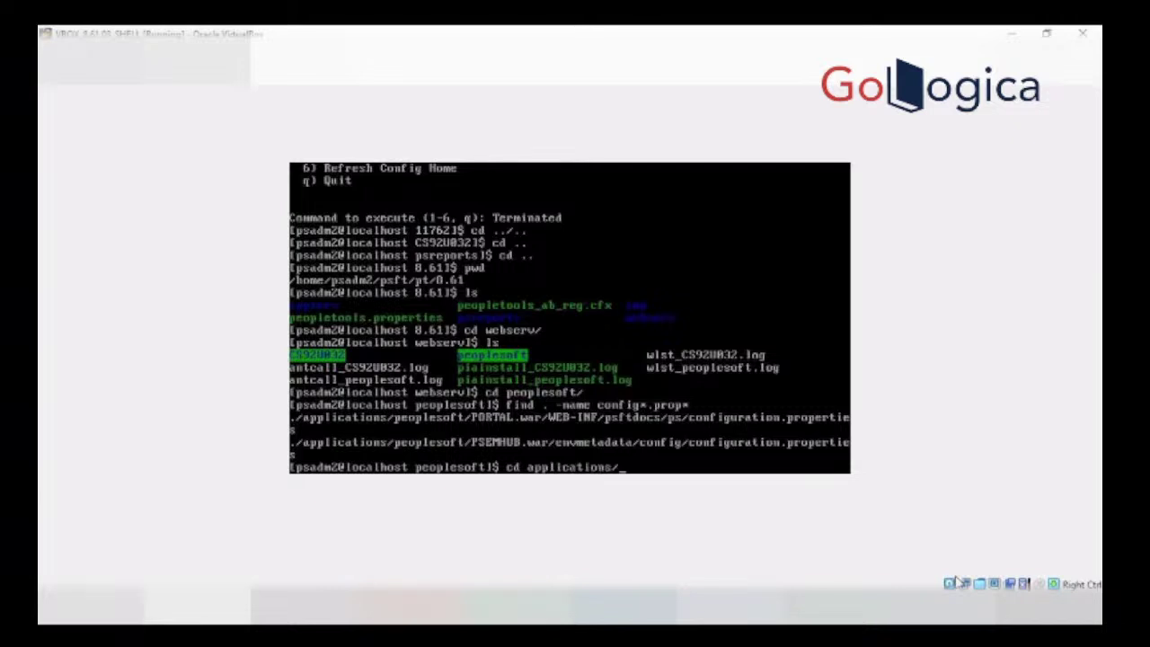
text(peo)
key(Tab)
text(PO)
key(Tab)
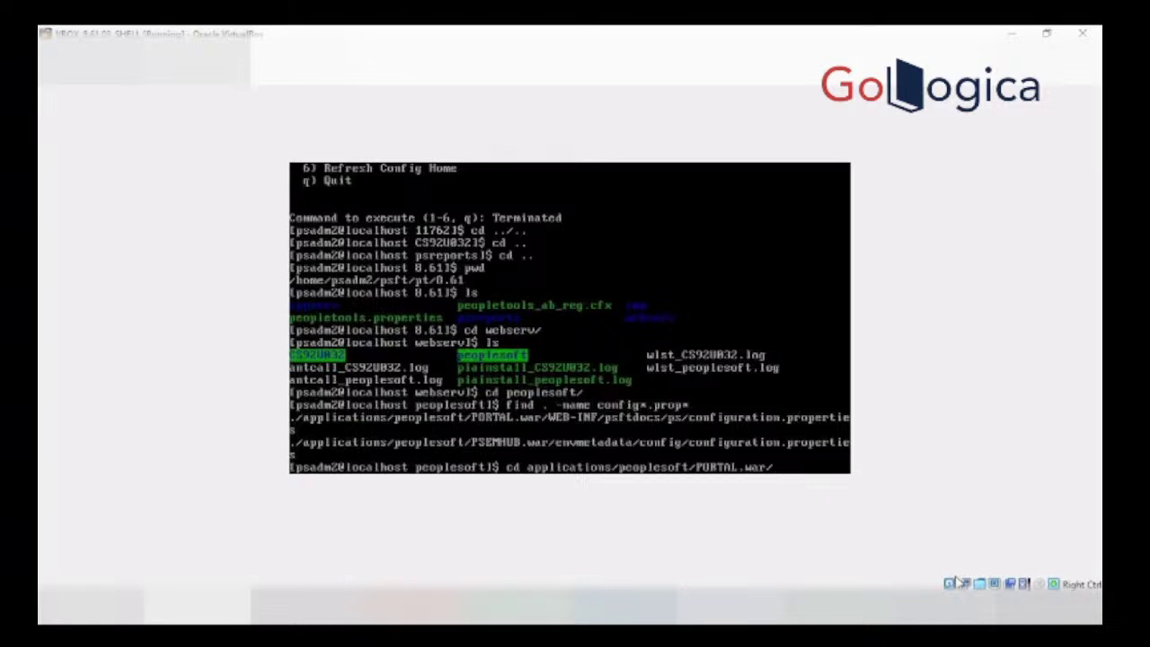
text(We)
key(BackSpace)
text(E)
key(Tab)
text(psf)
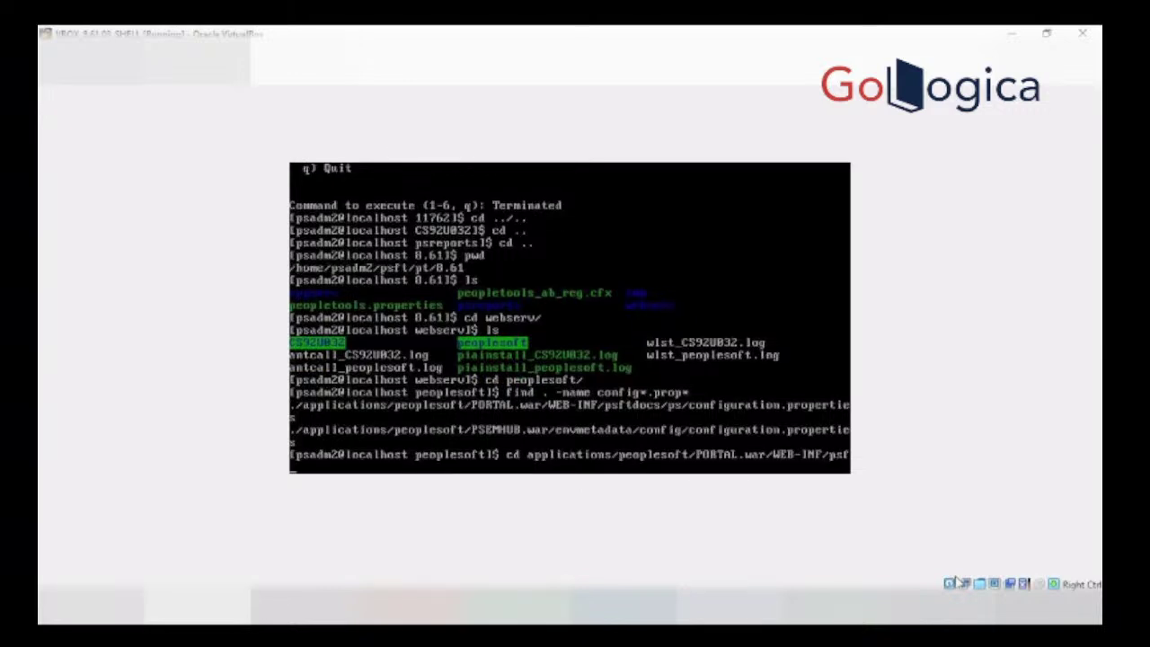
key(Tab)
text(/ps.)
key(BackSpace)
text(//ps/)
key(Return)
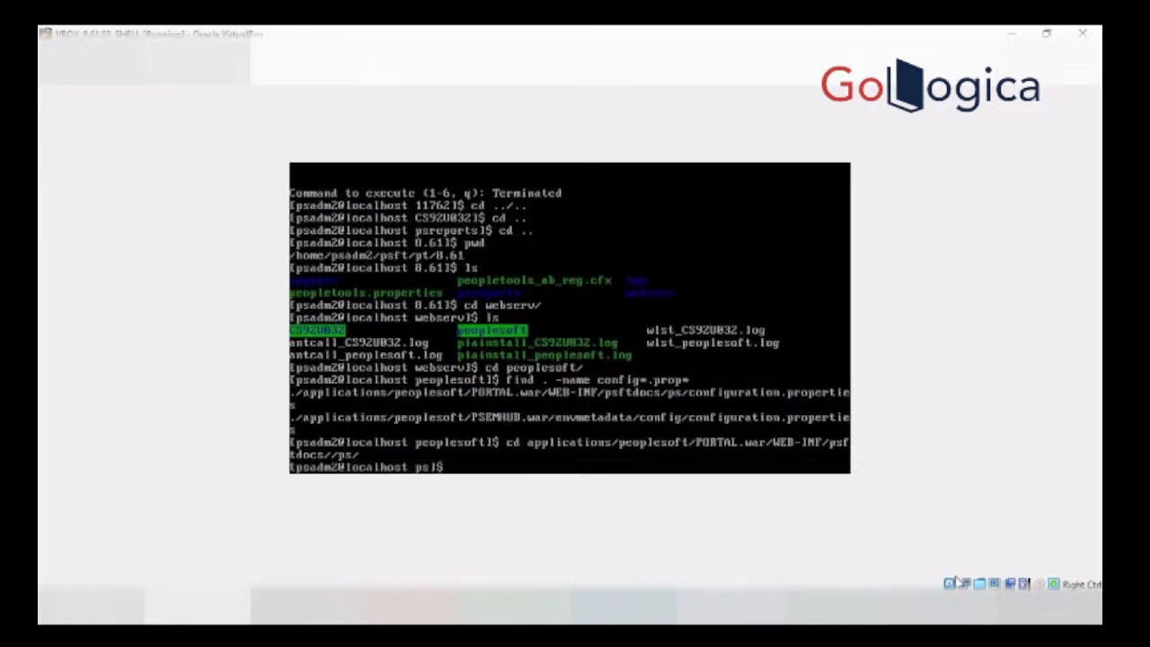
text(ls)
key(Return)
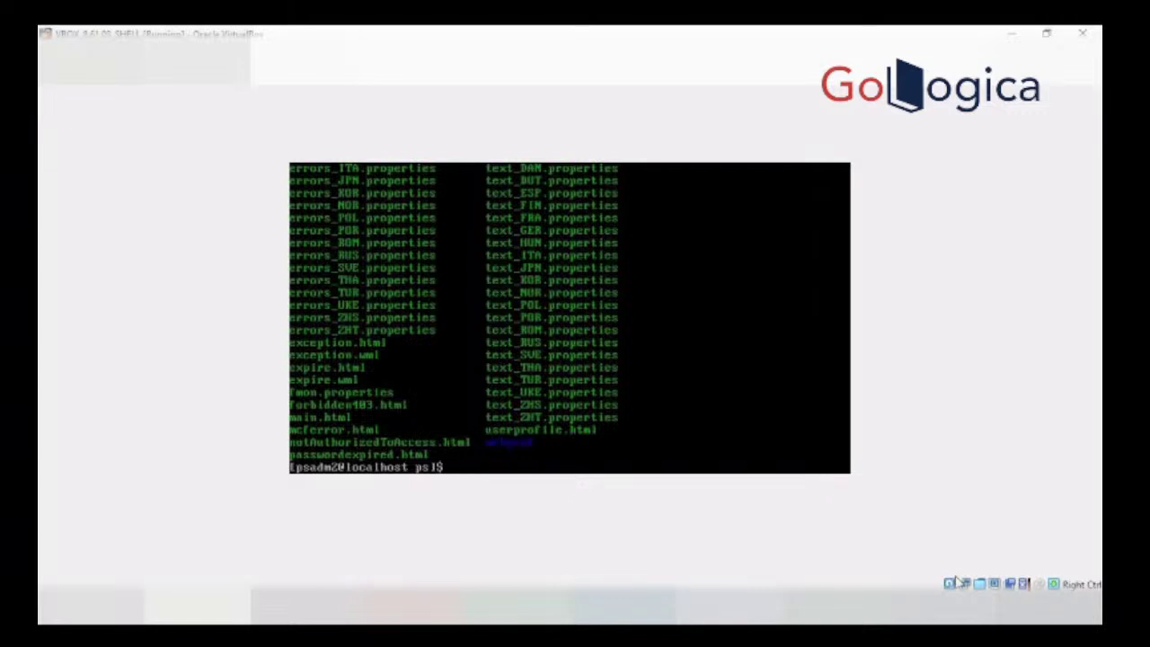
Step: Run cat configuration.properties |grep Web to show WebProfile=PROD, then dismiss the mouse-capture notice
text(cat configuration)
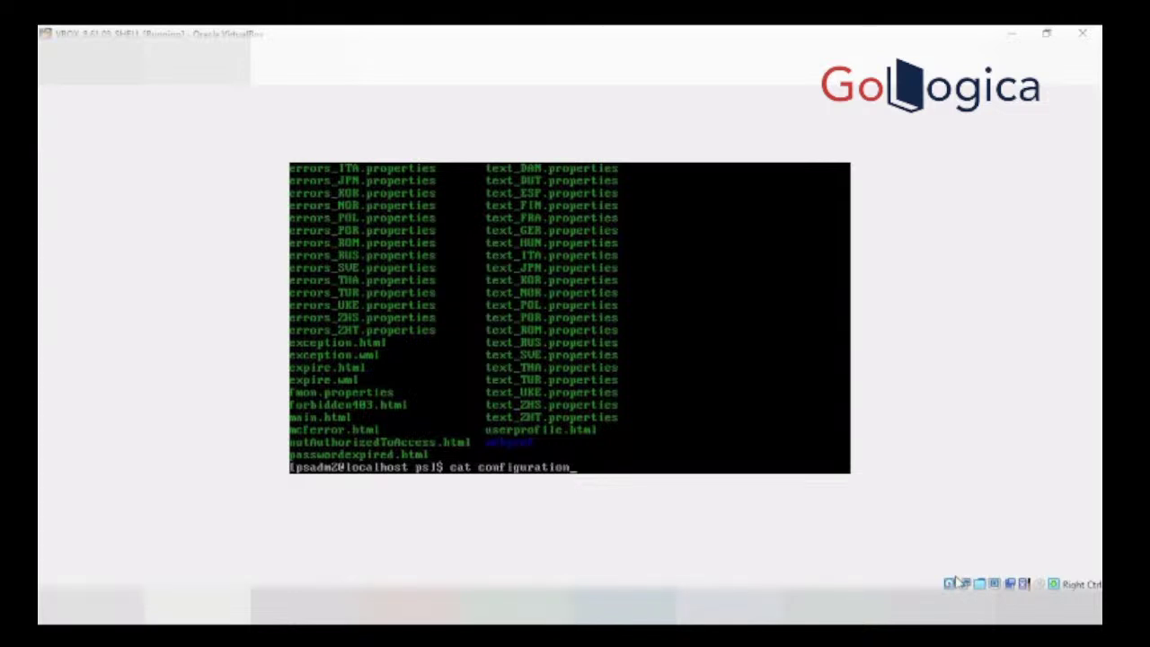
key(Tab)
text(|gr)
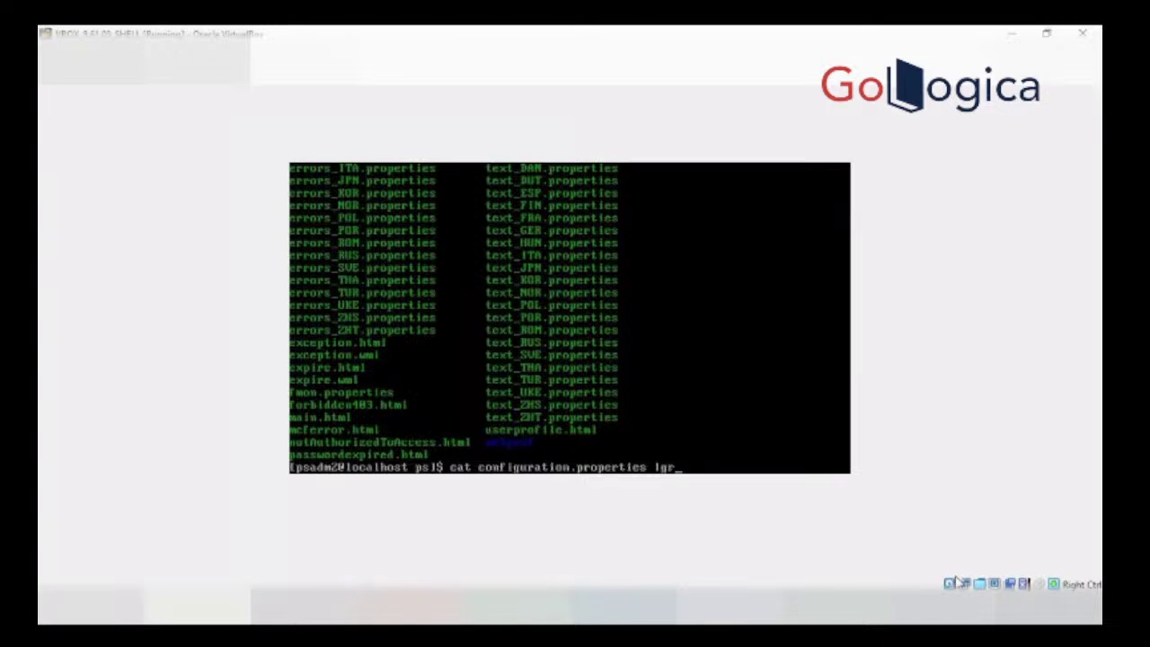
text(ep)
text( wo)
key(BackSpace)
key(BackSpace)
key(BackSpace)
text(webprof/)
key(BackSpace)
key(BackSpace)
key(BackSpace)
key(BackSpace)
key(BackSpace)
key(BackSpace)
key(BackSpace)
key(BackSpace)
text(Web)
key(Return)
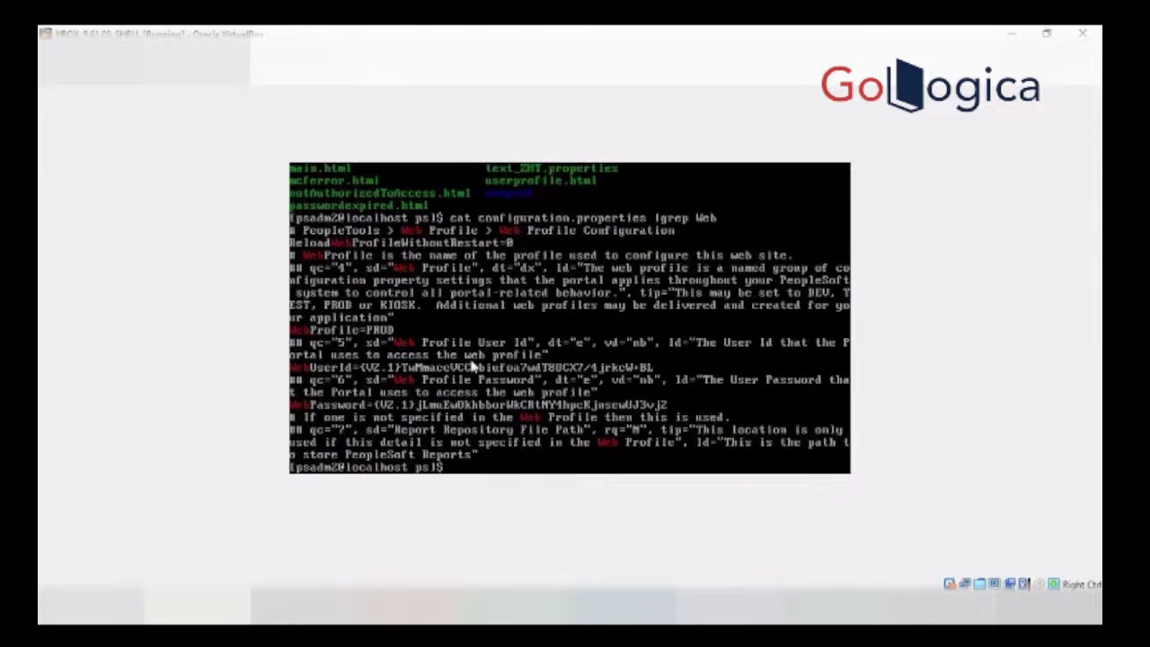
click(370, 332)
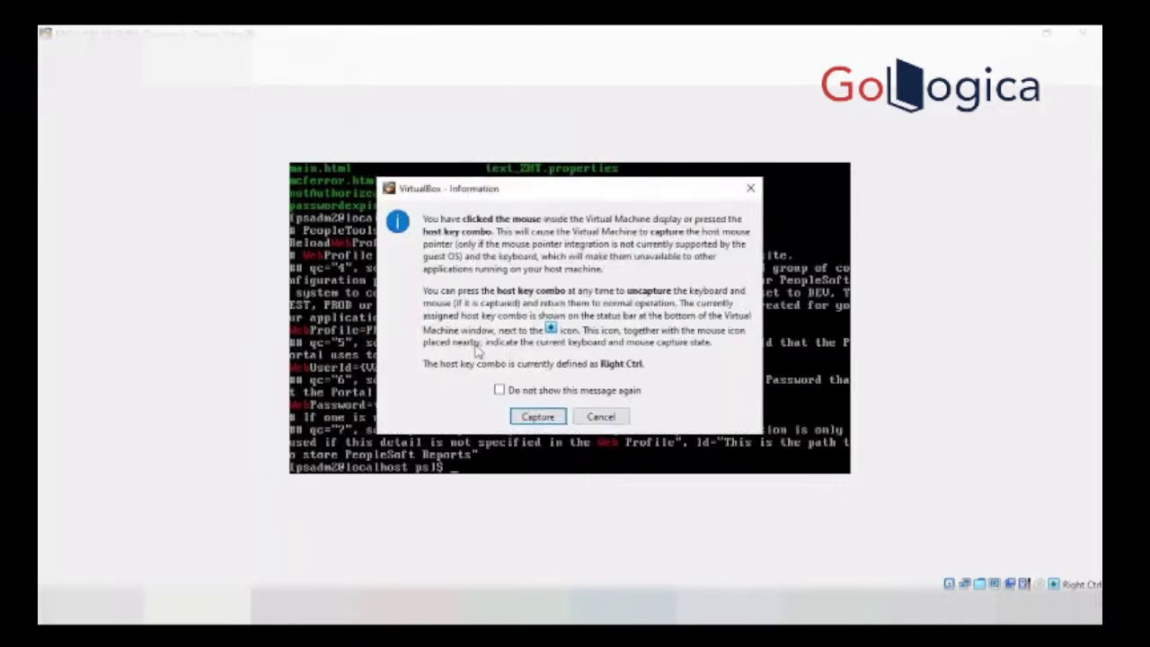
click(620, 418)
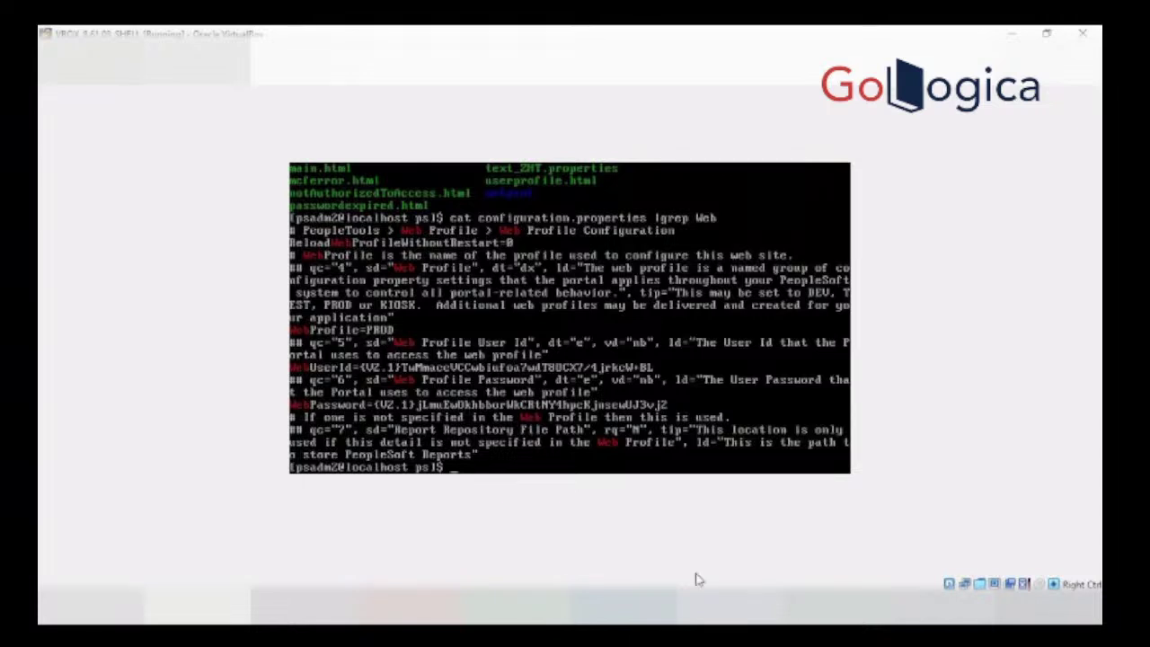
Step: Print the current path, then change to $PS_CFG_HOME
text(pwd)
key(Return)
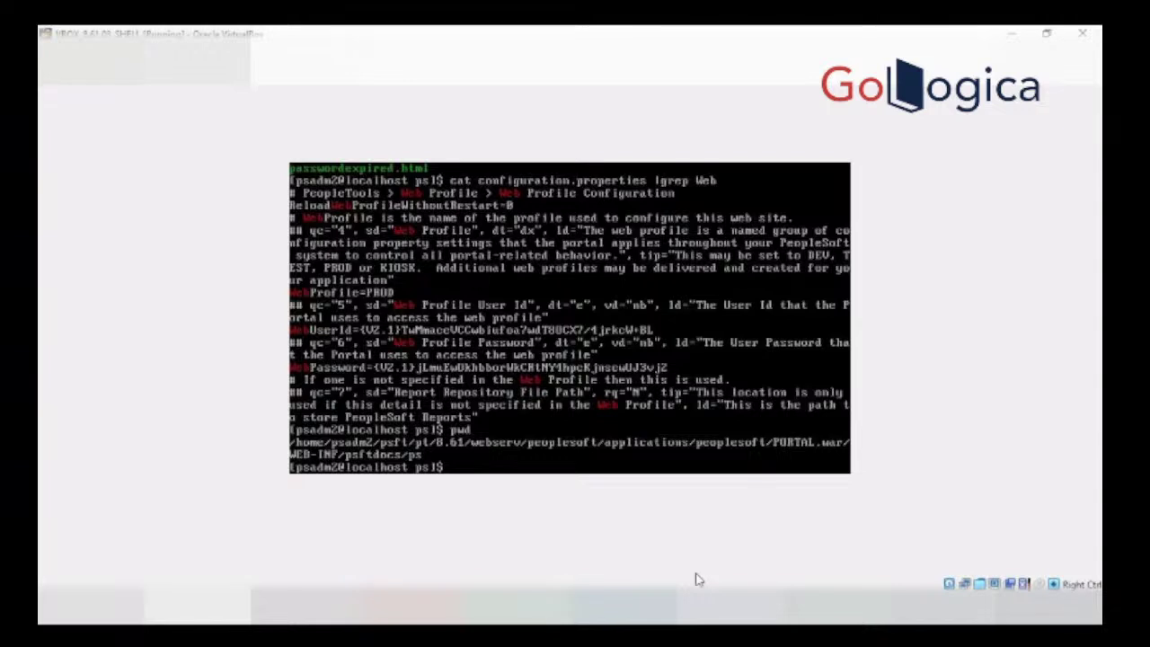
text(cd $PS_CFG_HOME)
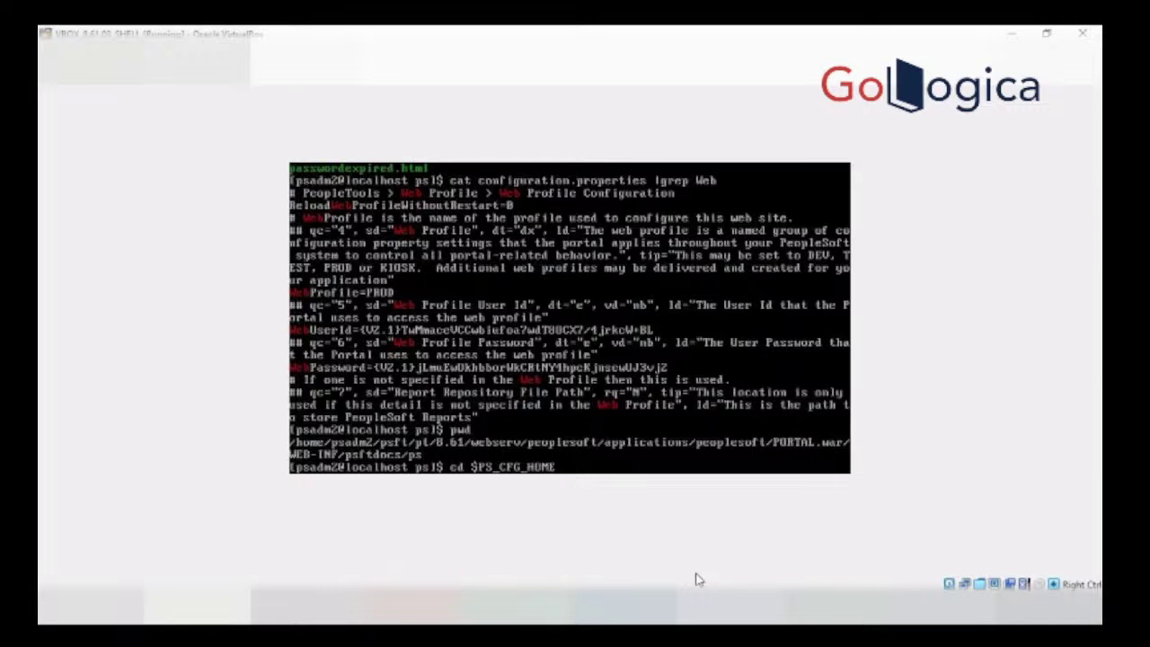
key(Return)
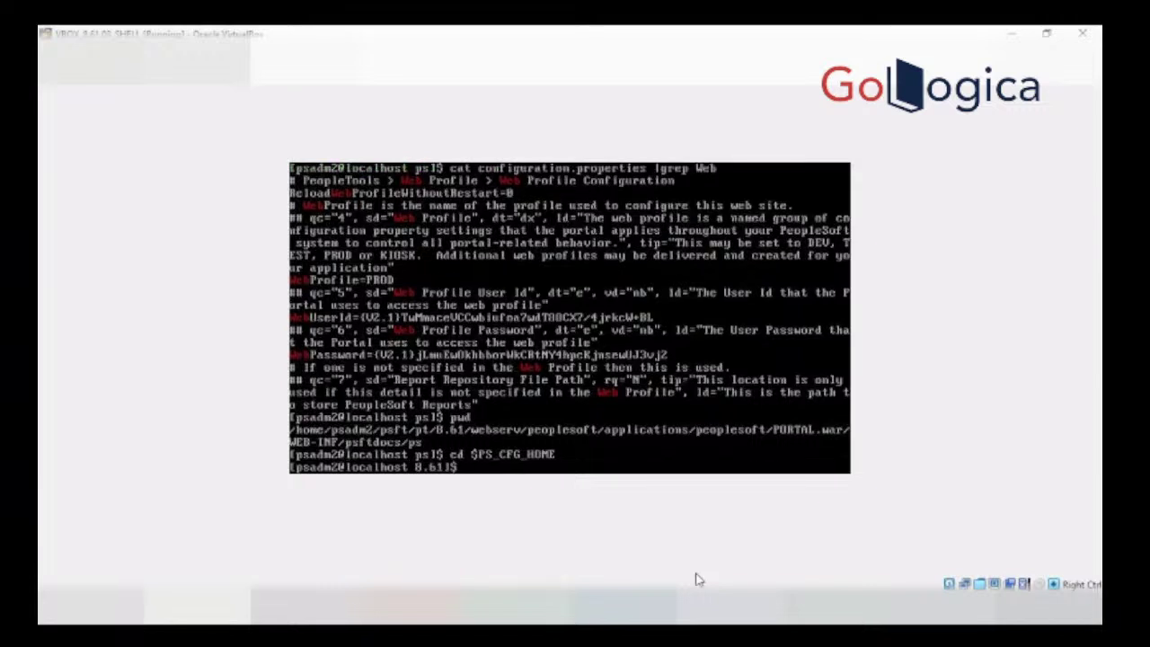
Step: Enter webserv/CS92U032, then rerun the earlier cd into its PORTAL.war/WEB-INF/psftdocs/ps folder
text(we)
key(Tab)
key(BackSpace)
key(BackSpace)
key(BackSpace)
key(BackSpace)
key(BackSpace)
key(BackSpace)
key(BackSpace)
key(BackSpace)
text(cd web)
key(Tab)
key(Return)
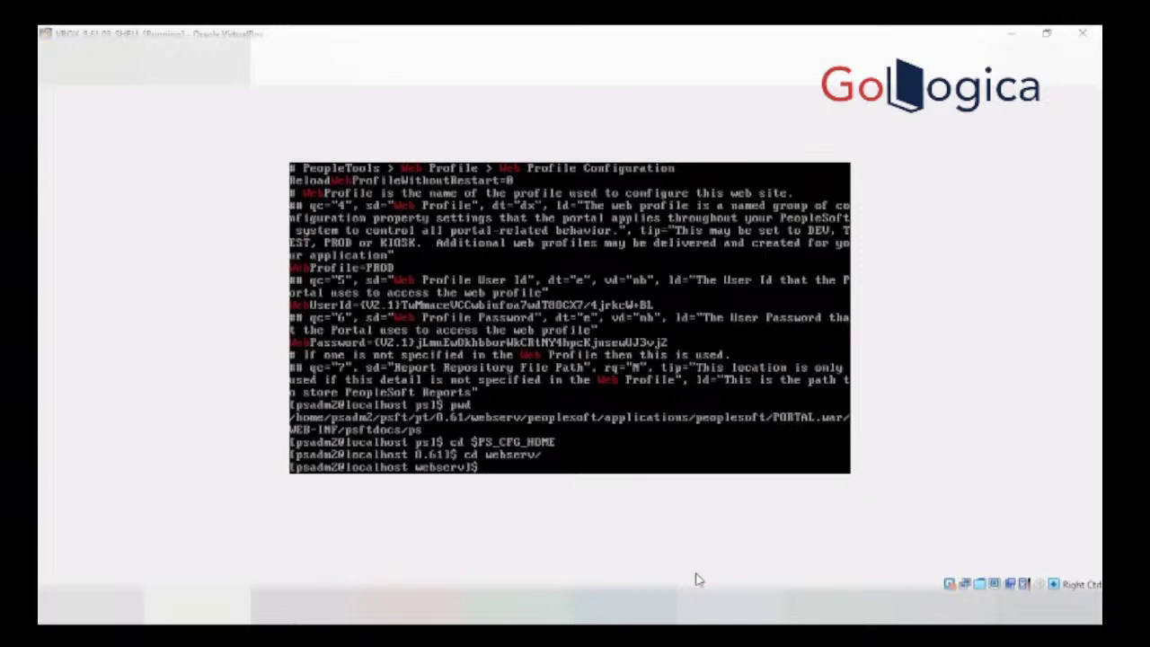
text(cd CS92U032)
key(Return)
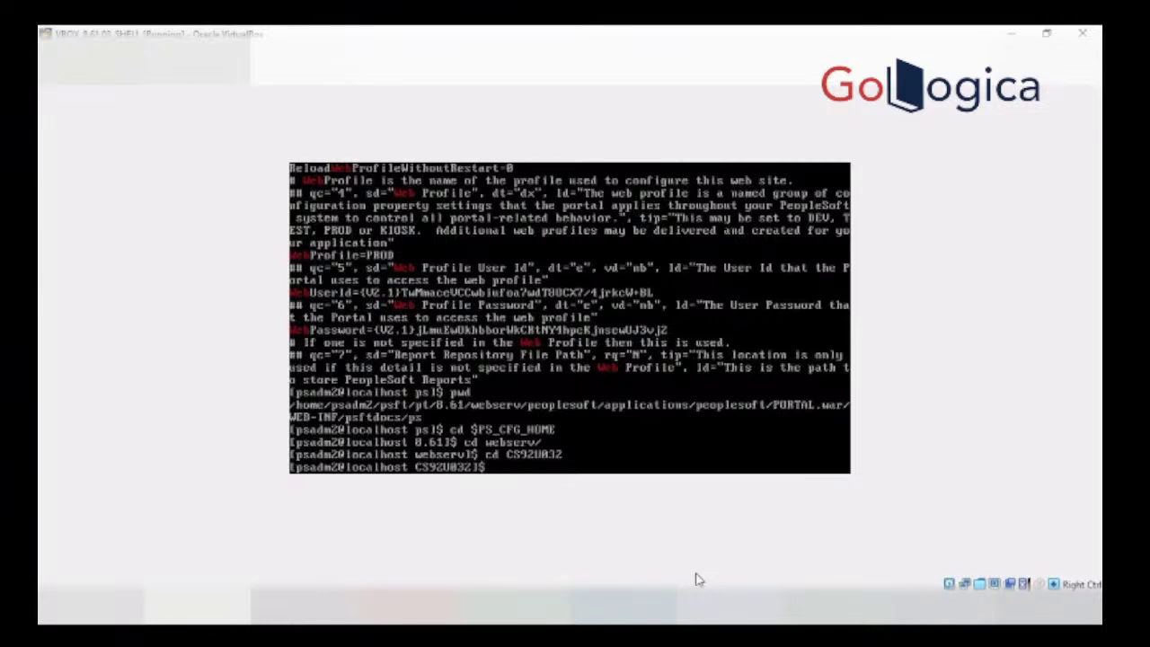
key(Up)
key(Up)
key(Up)
key(Up)
key(Up)
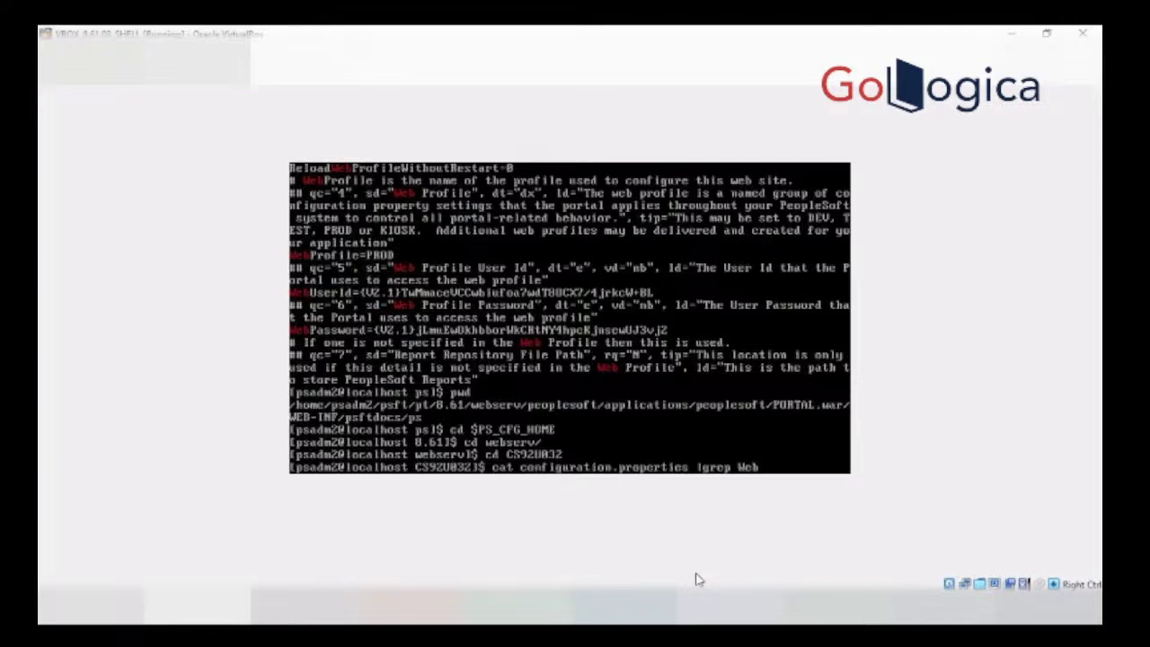
key(Up)
key(Up)
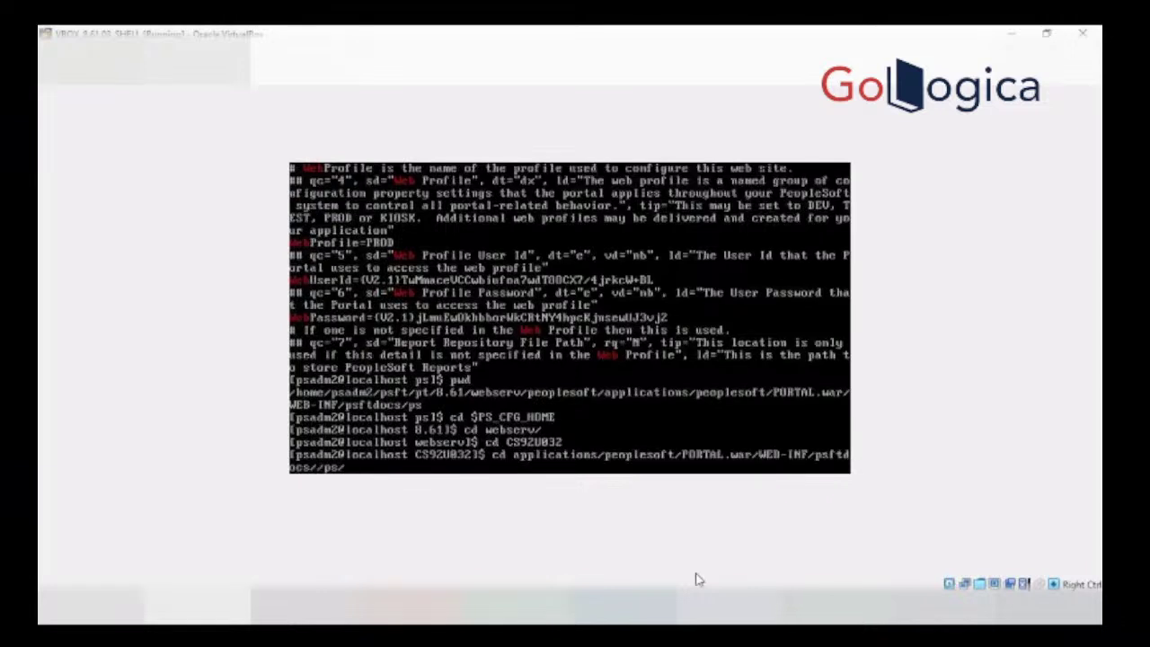
key(Return)
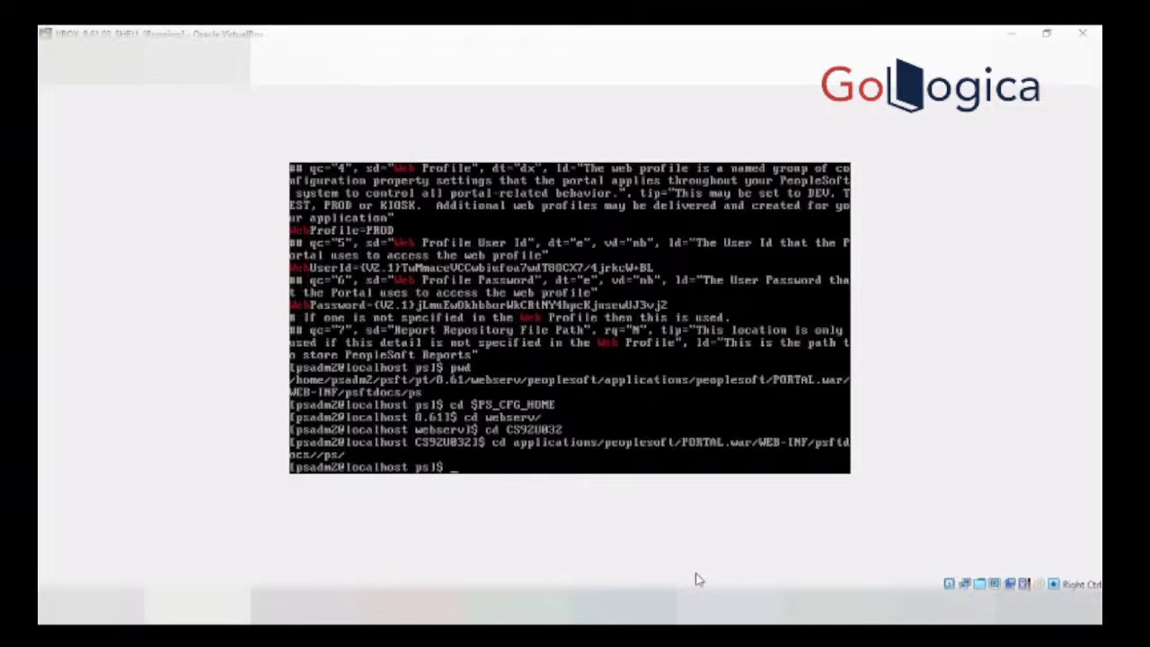
Step: Rerun cat configuration.properties |grep Web to show the CS92U032 domain's Web profile lines
key(Up)
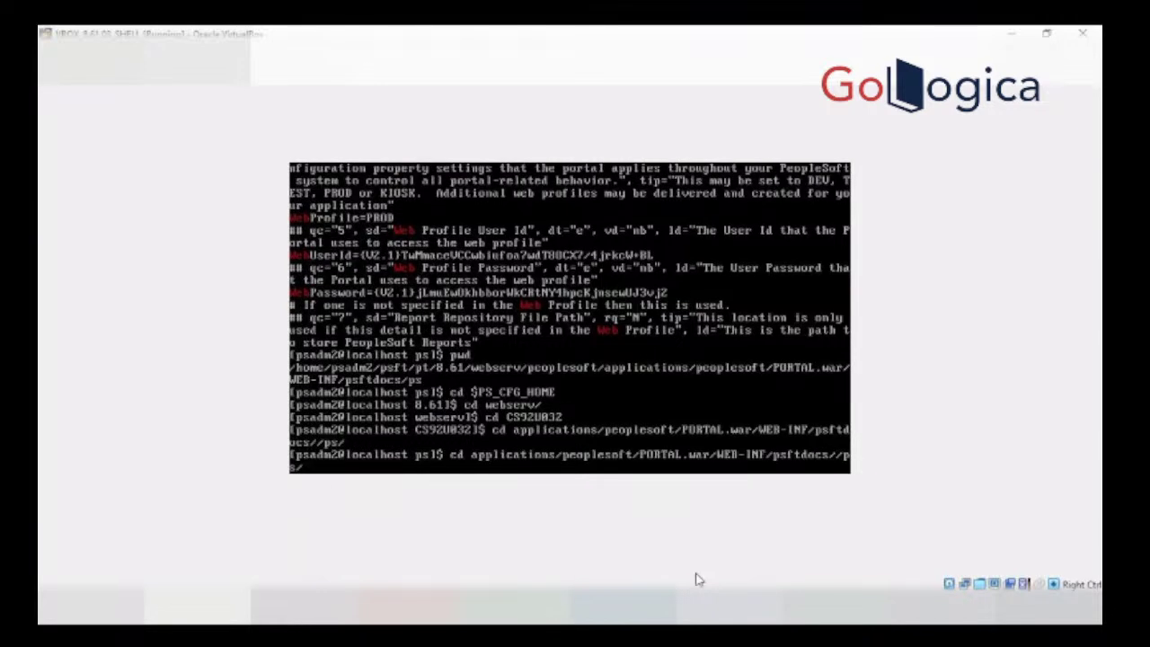
key(Up)
key(Up)
key(Up)
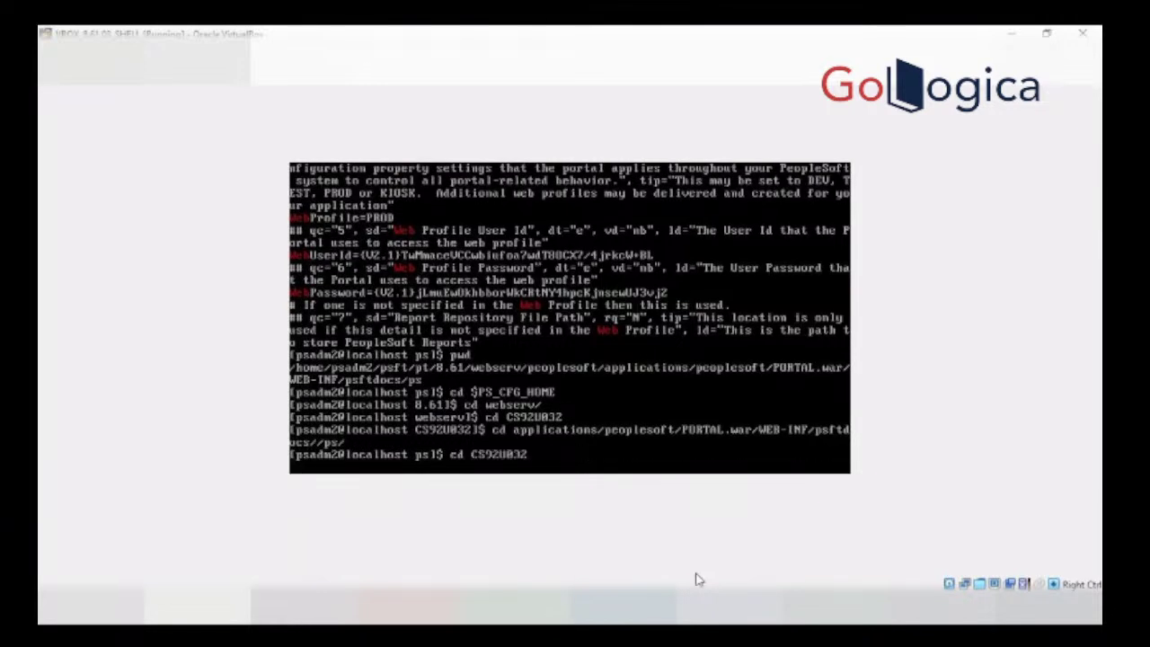
key(Up)
key(Up)
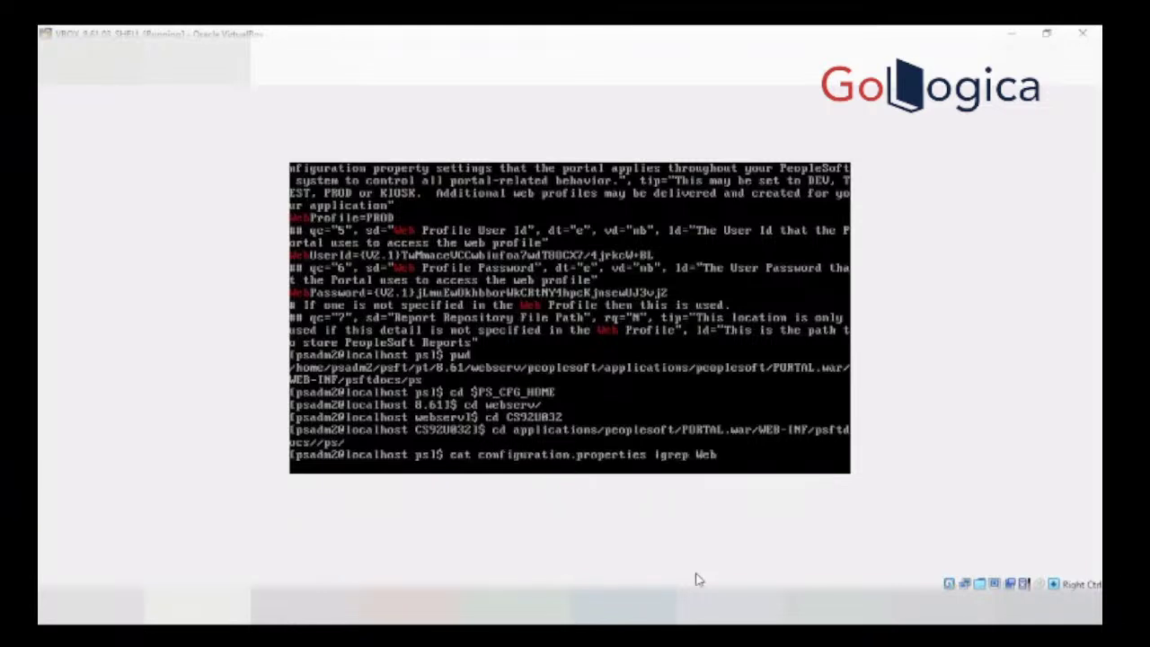
key(Down)
key(Return)
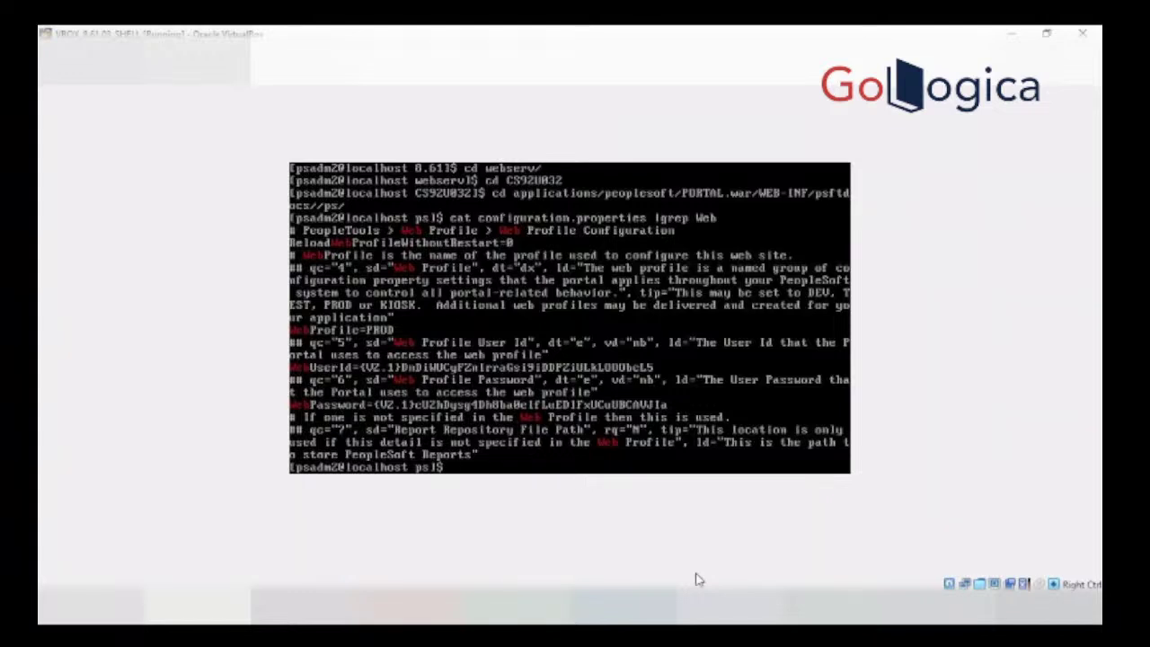
Step: Return to the CS92U032 folder with cd - and stage cd .. at the prompt
text(cd -)
key(Return)
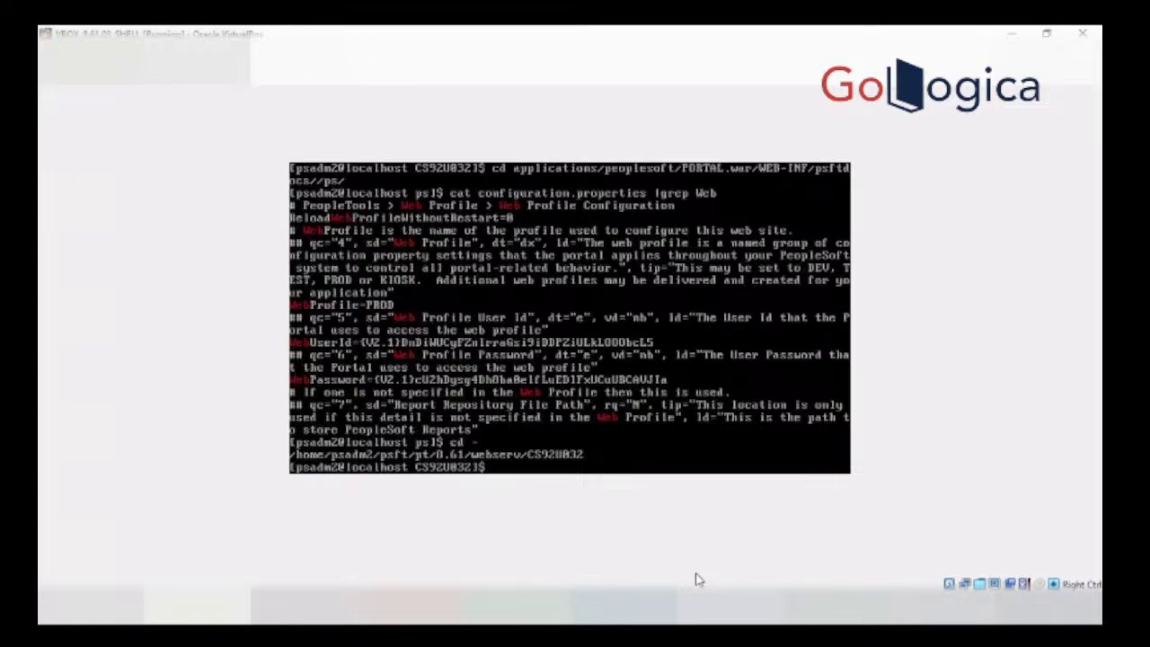
text(cat configuration.properties |grep Web)
key(Up)
key(Up)
key(Up)
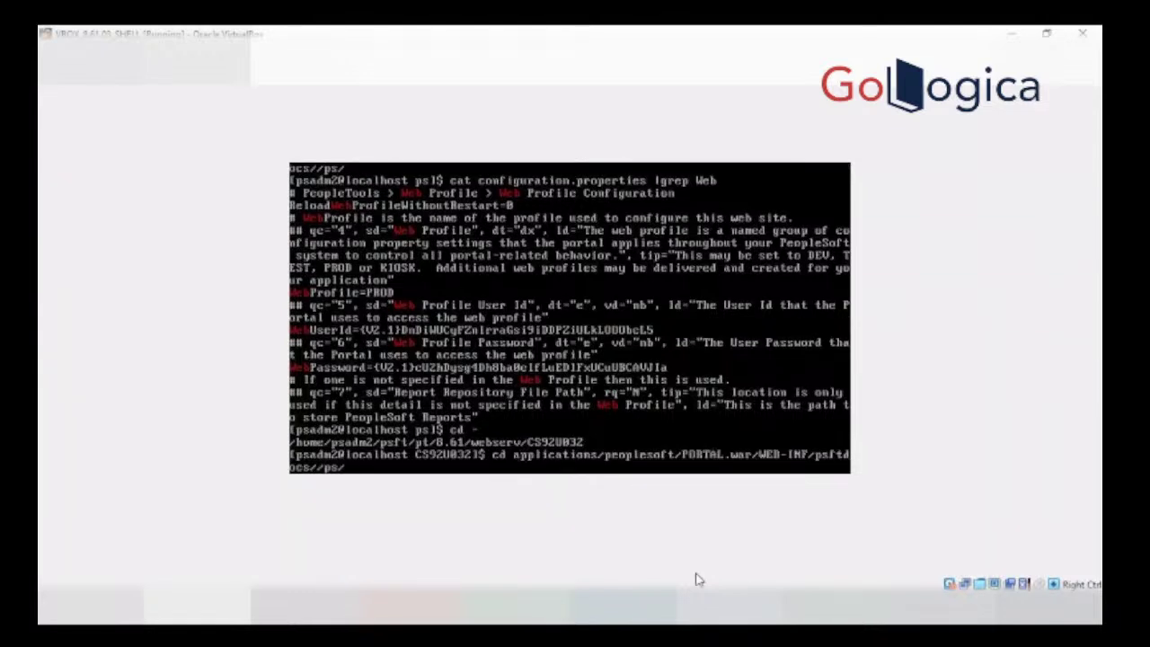
key(Down)
key(Down)
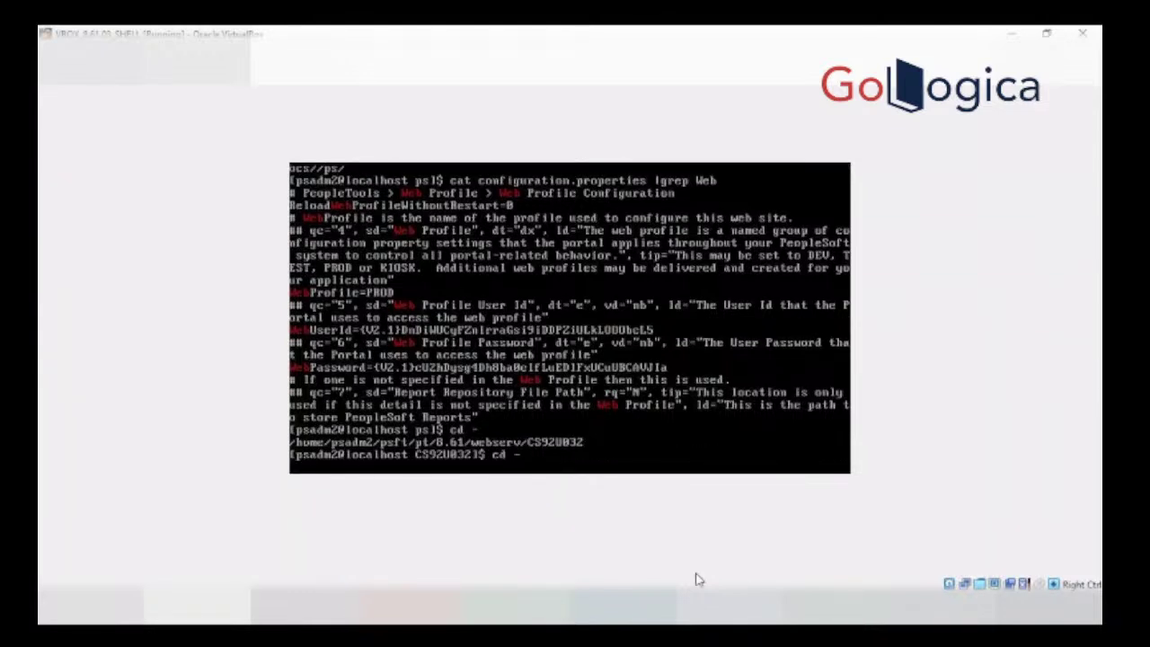
key(Down)
text(cd ..)
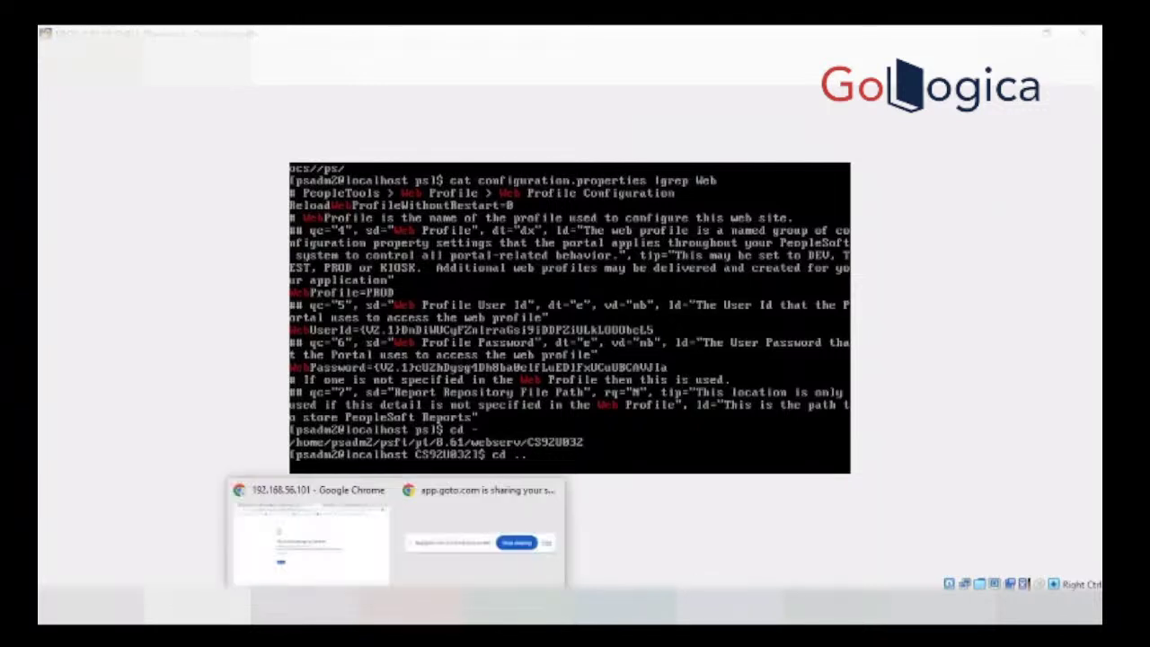
Step: Switch to the browser's Report Node Definition page and open the NavBar recent places list
click(329, 549)
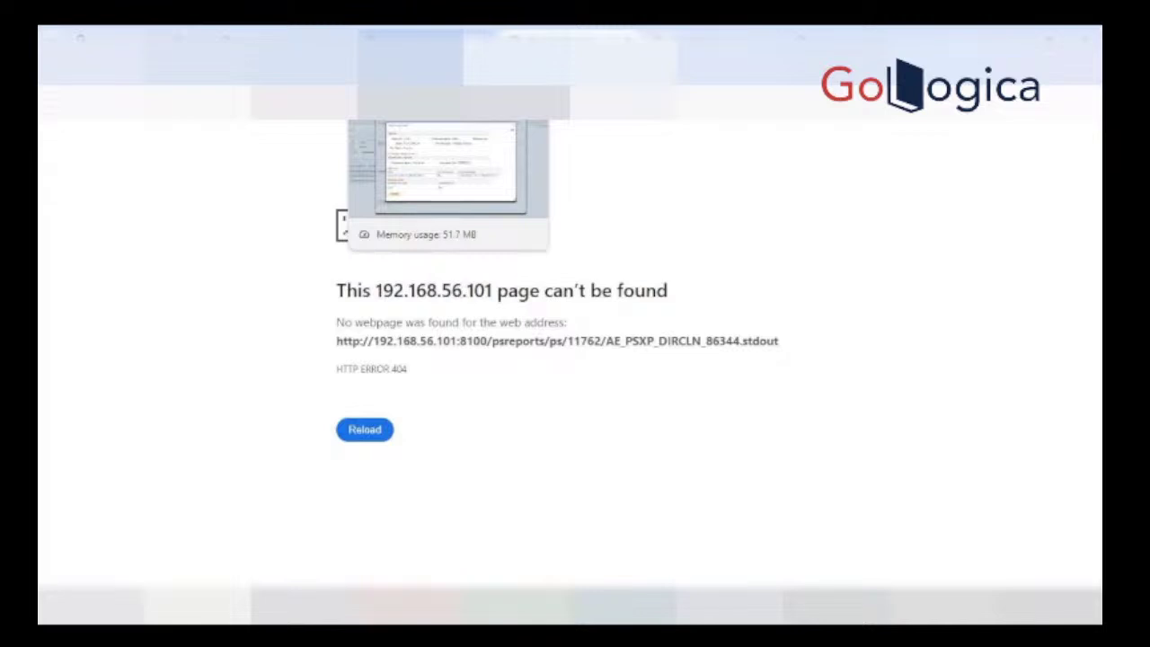
click(260, 37)
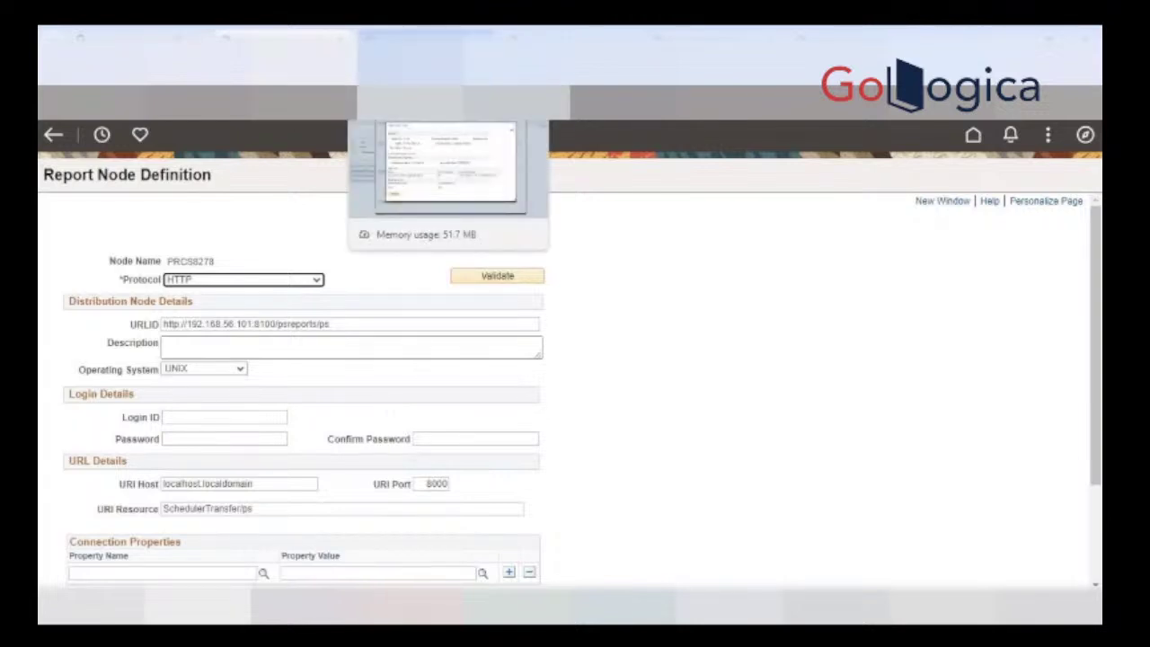
click(1085, 135)
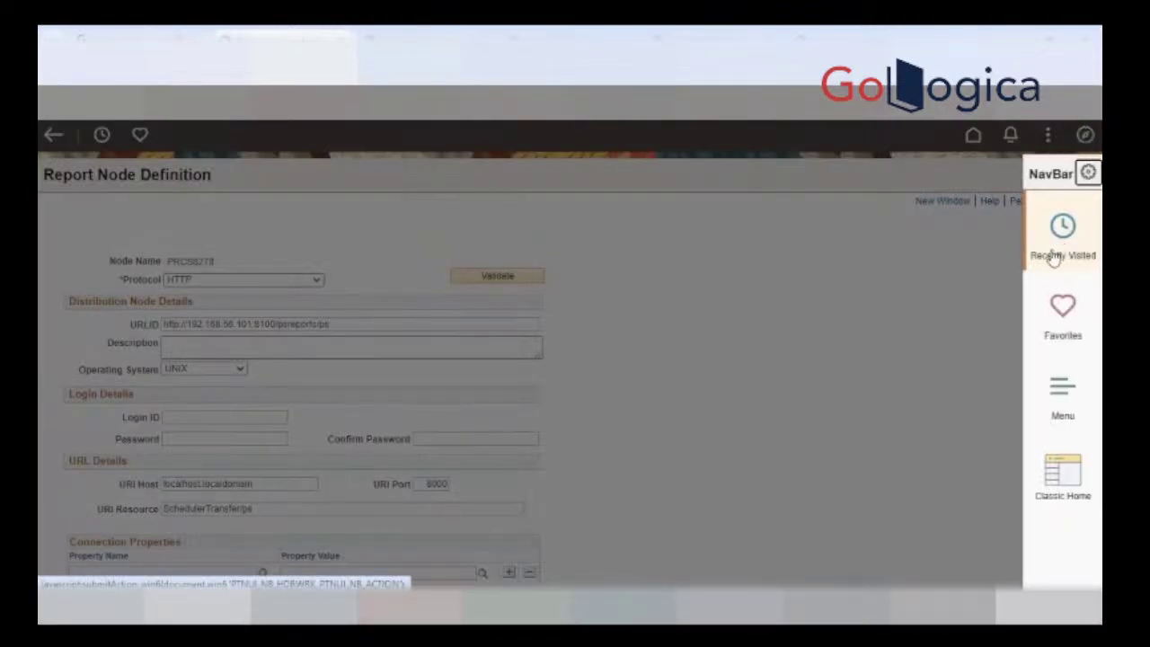
click(1054, 256)
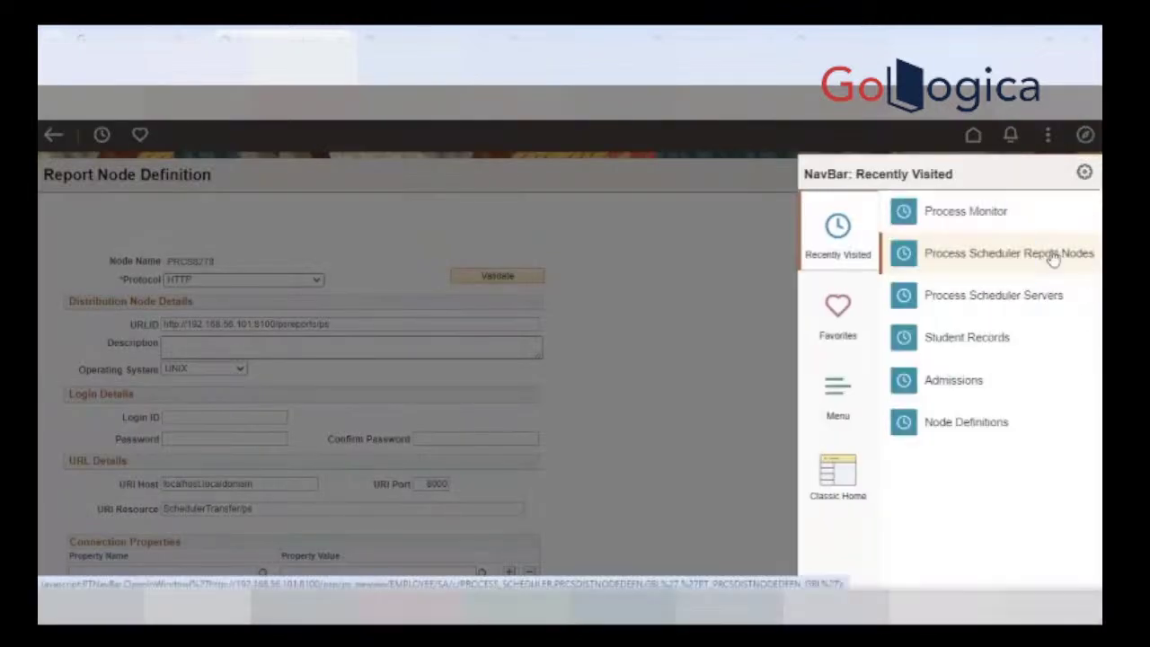
Step: Navigate PeopleTools > Web Profile > Web Profile Configuration
click(819, 412)
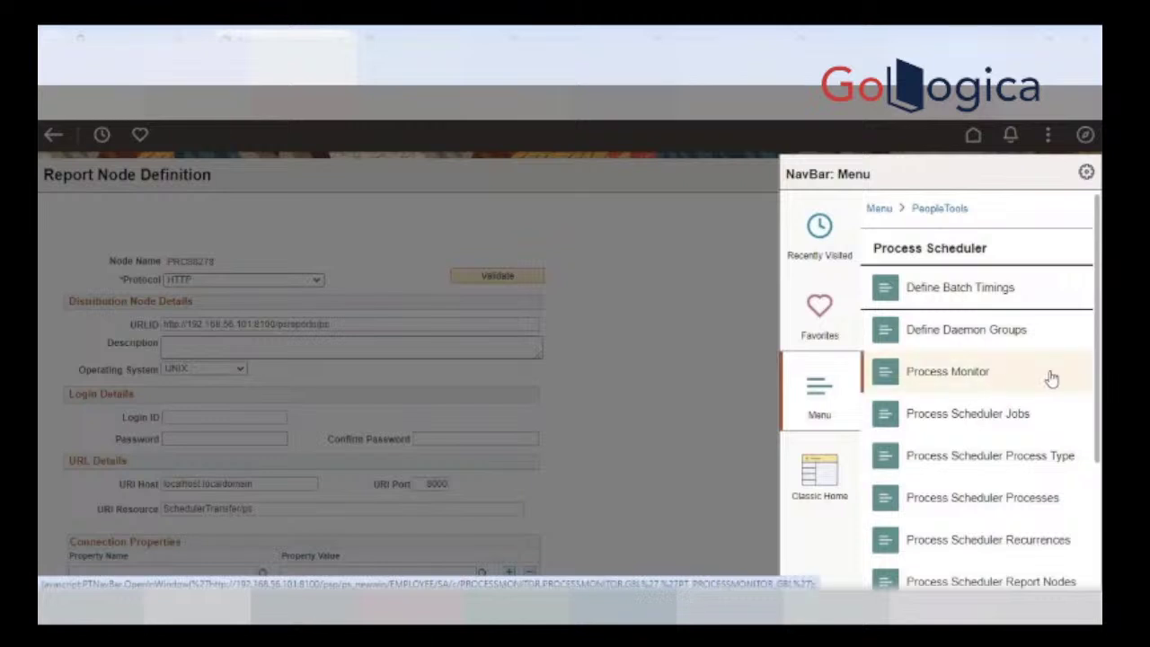
scroll(1078, 373, down, 2)
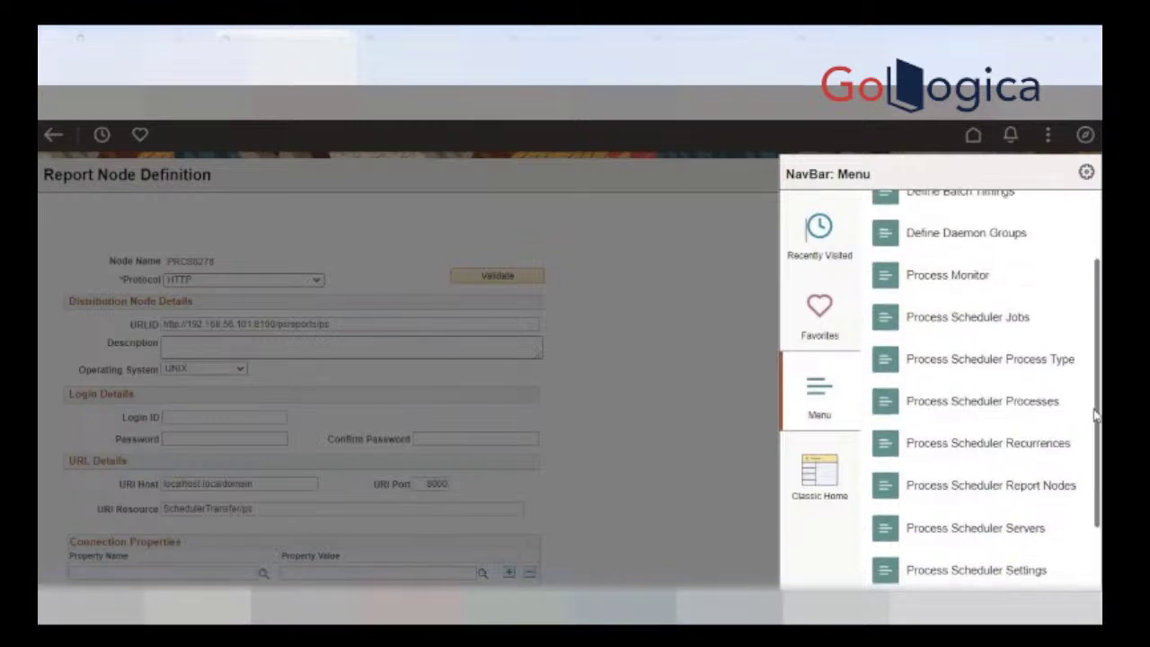
scroll(1085, 370, up, 2)
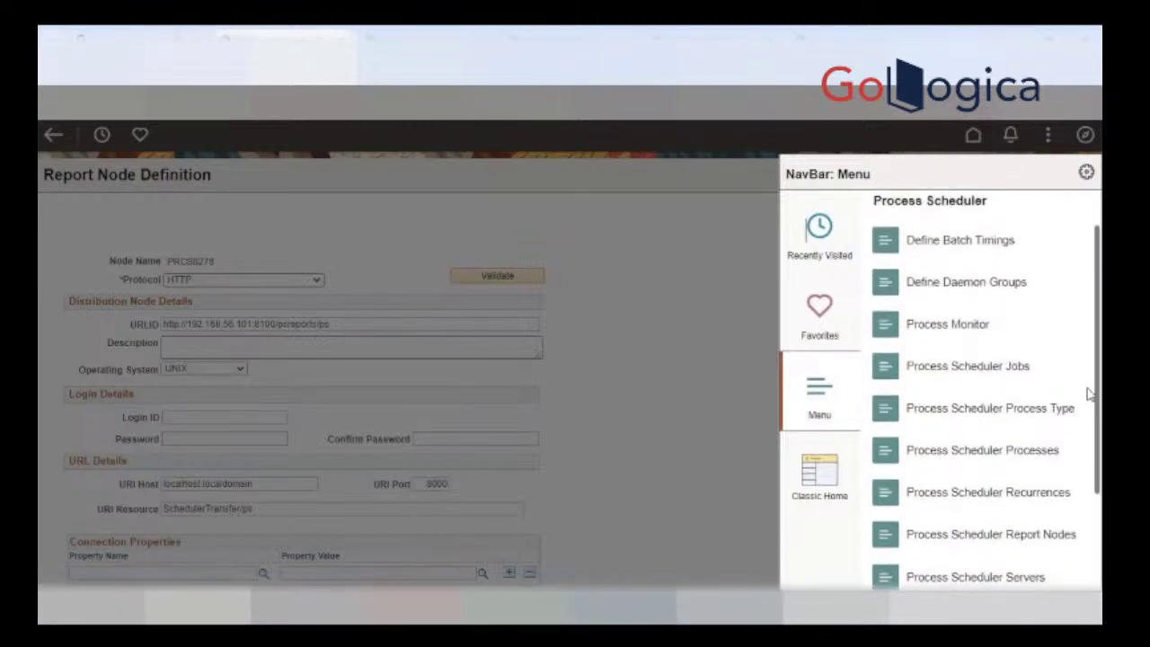
scroll(1086, 346, up, 2)
click(939, 209)
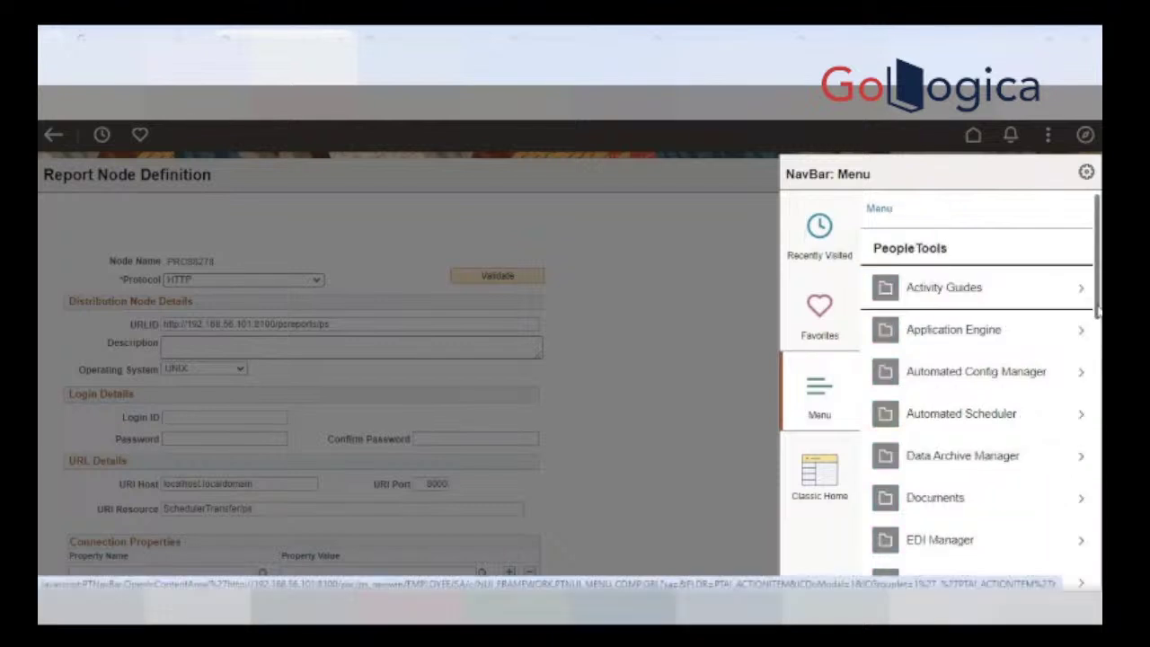
drag(1097, 310, 1097, 548)
scroll(911, 539, down, 3)
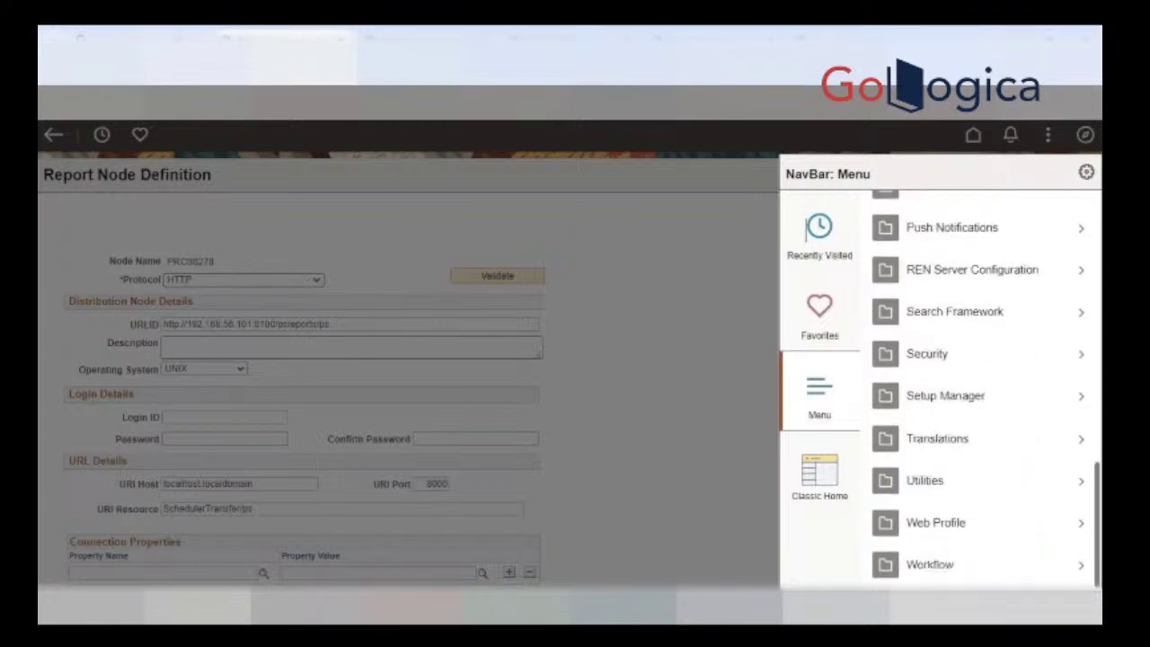
click(913, 538)
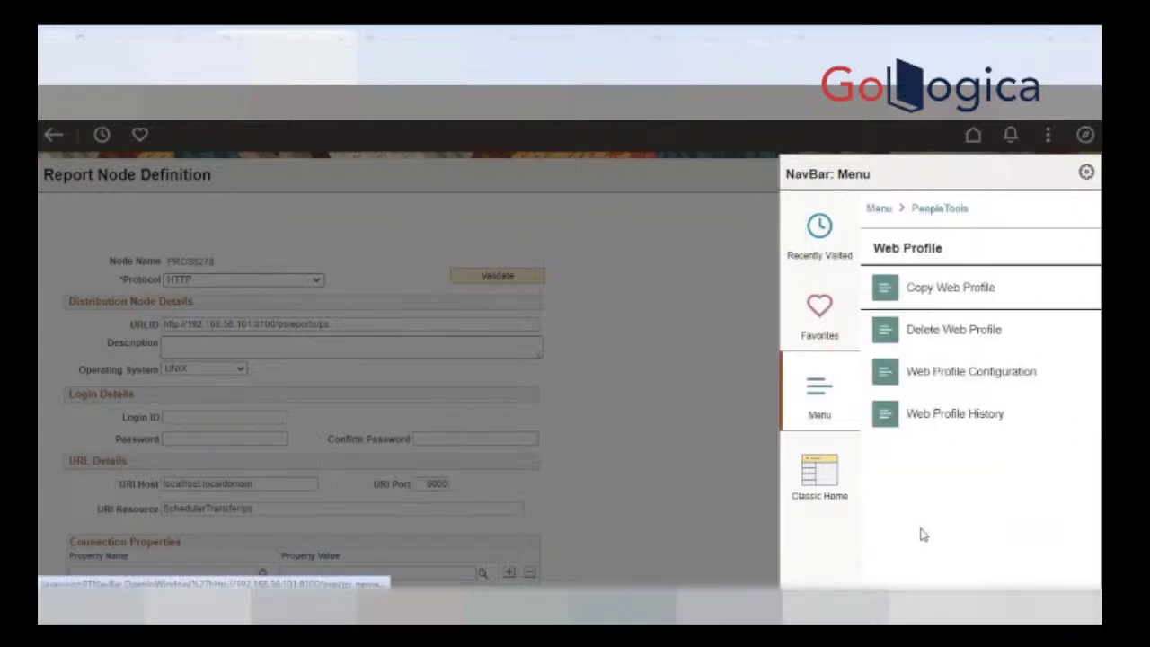
click(1024, 382)
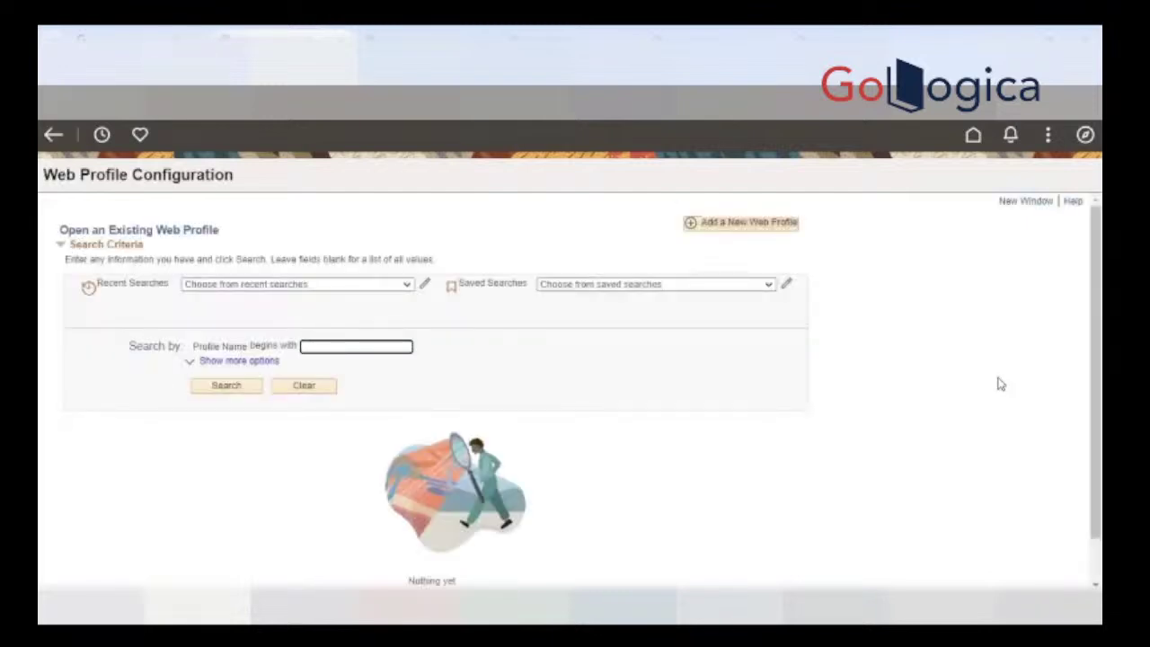
Step: Open the PROD web profile, find its Report Repository Path empty, then return to VirtualBox
key(Return)
scroll(440, 467, down, 2)
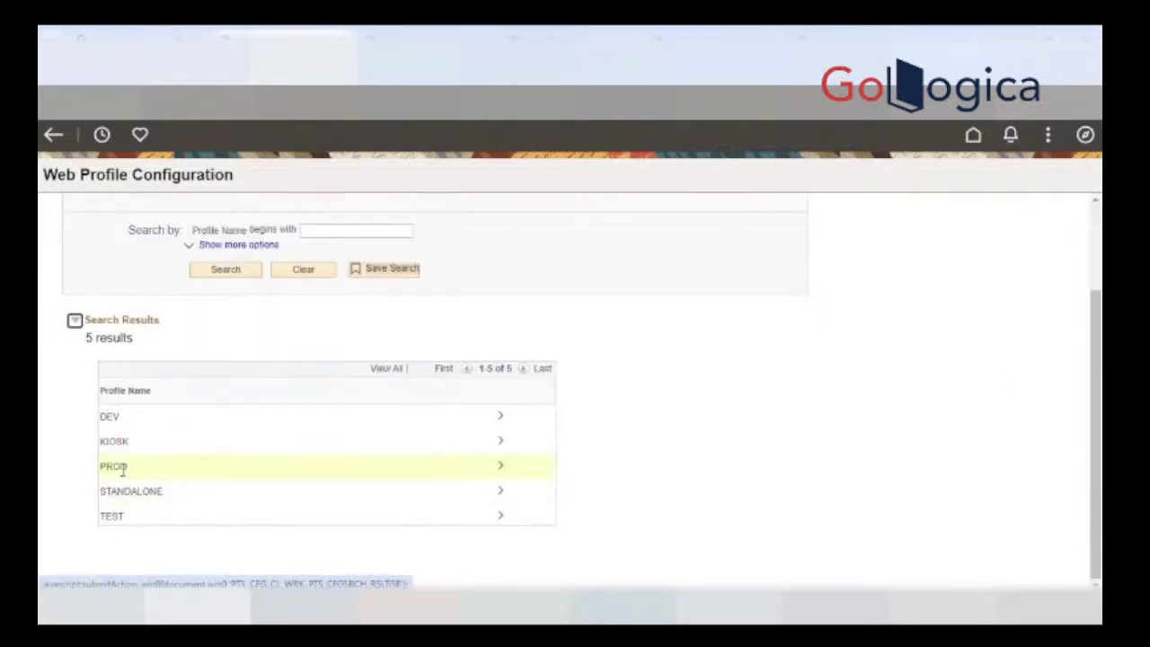
click(502, 467)
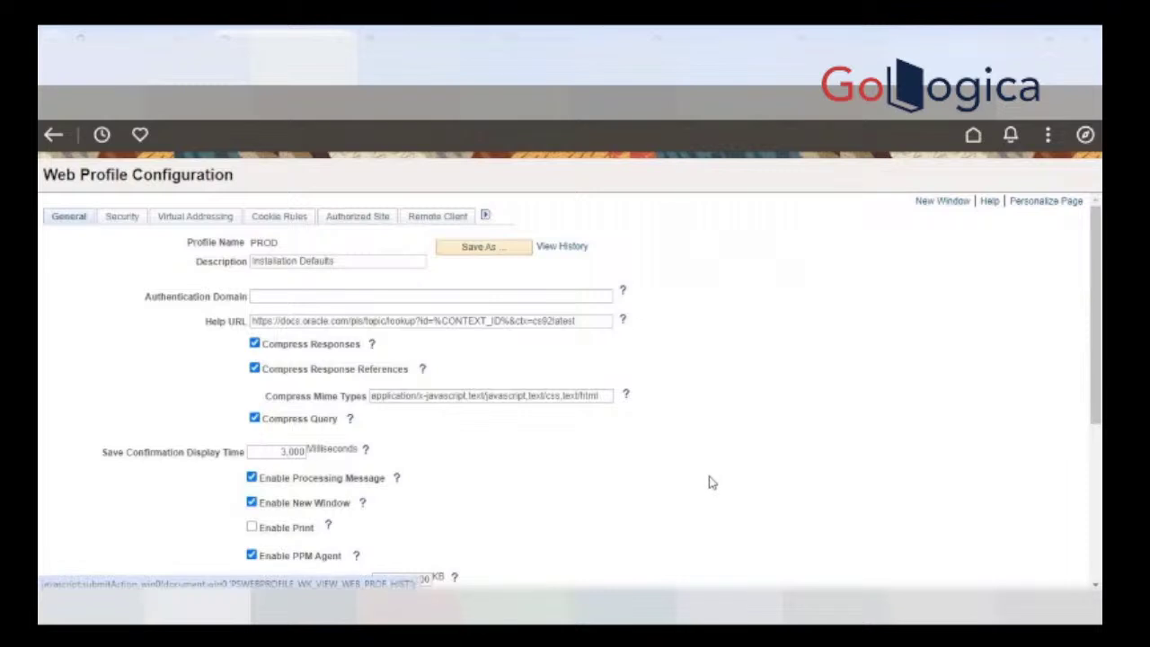
scroll(710, 482, down, 4)
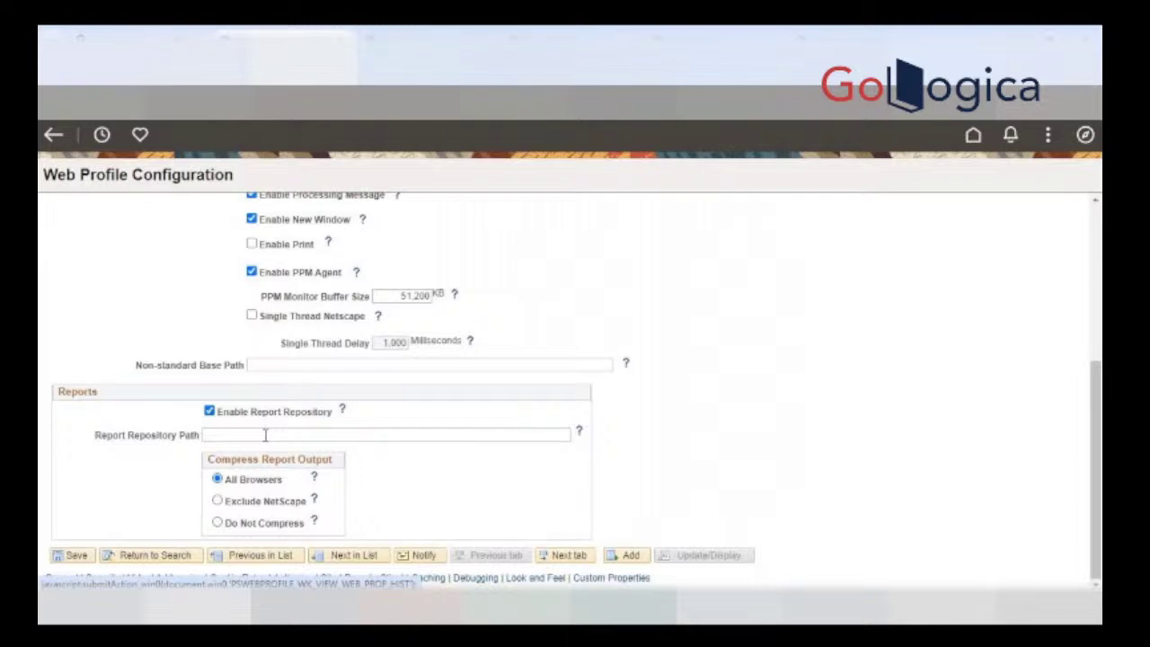
click(265, 435)
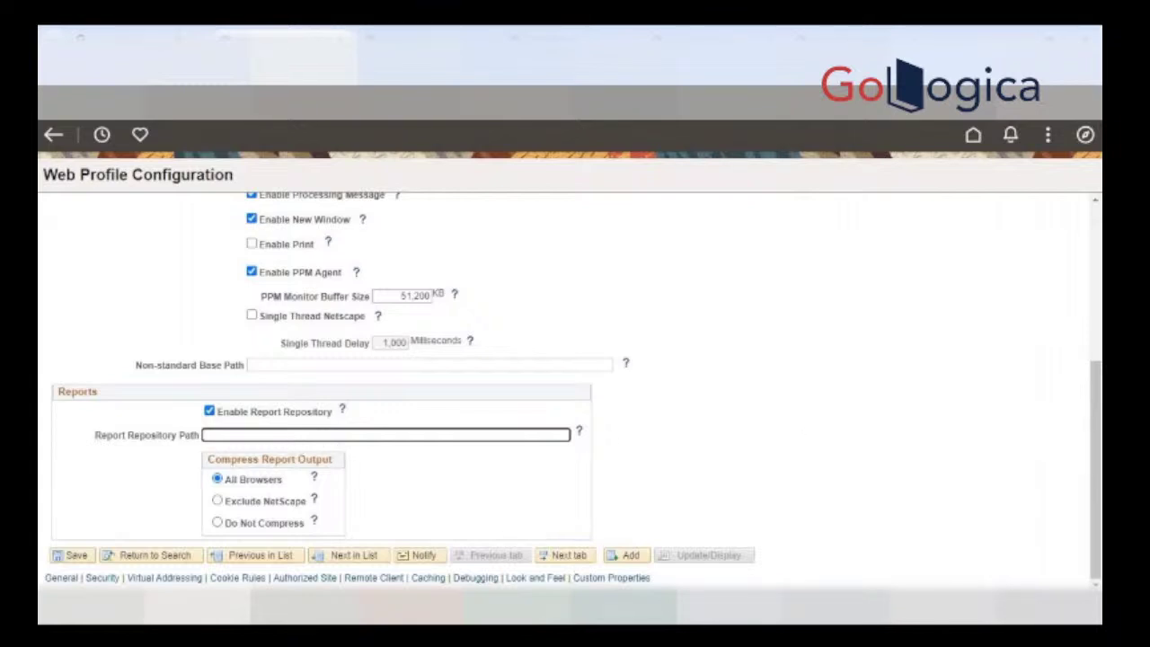
key(alt+Tab)
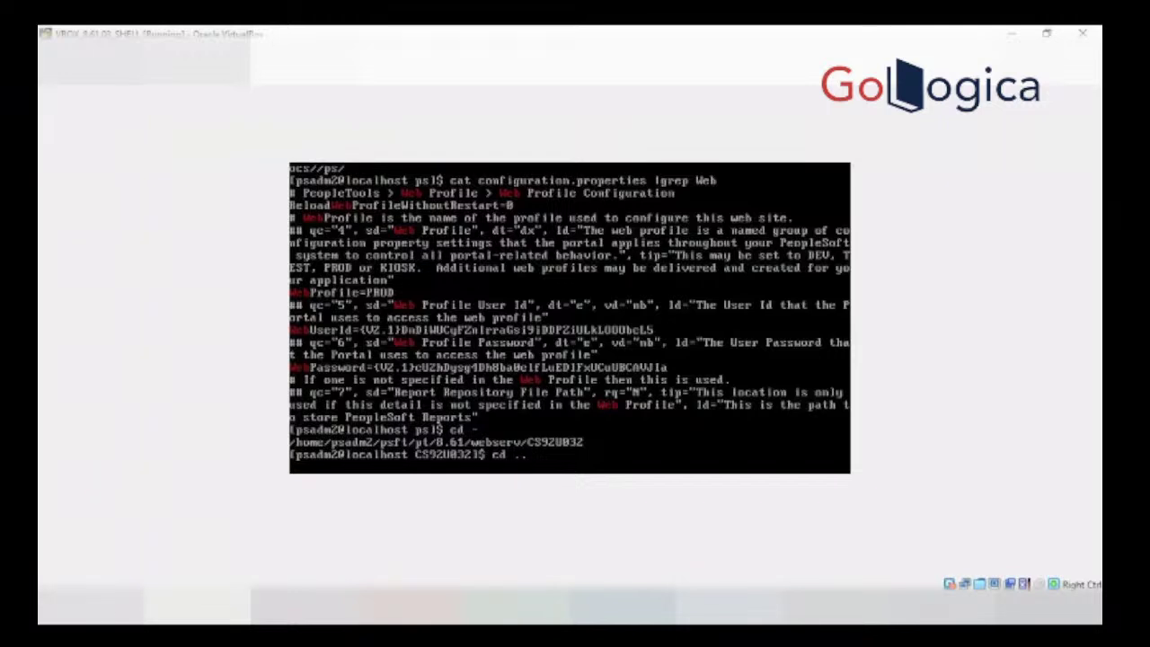
Step: Enter /home/psadm2/psft/pt/8.61 as the PROD profile's Report Repository Path
key(BackSpace)
key(BackSpace)
key(BackSpace)
key(BackSpace)
key(BackSpace)
mouse_move(400, 606)
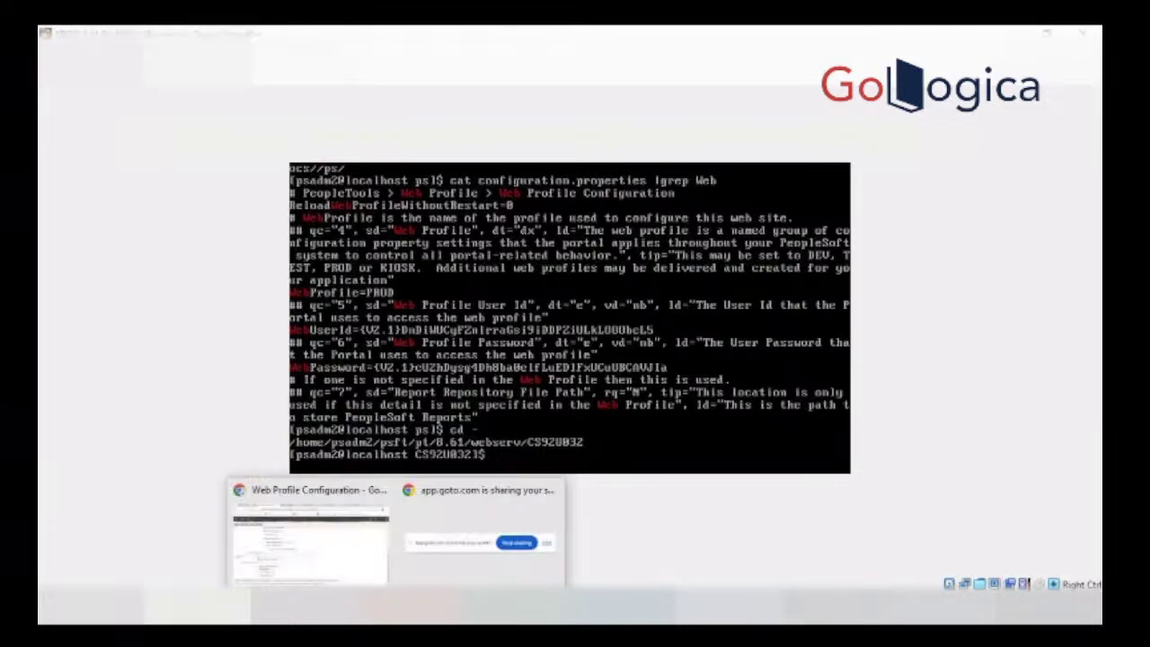
click(348, 550)
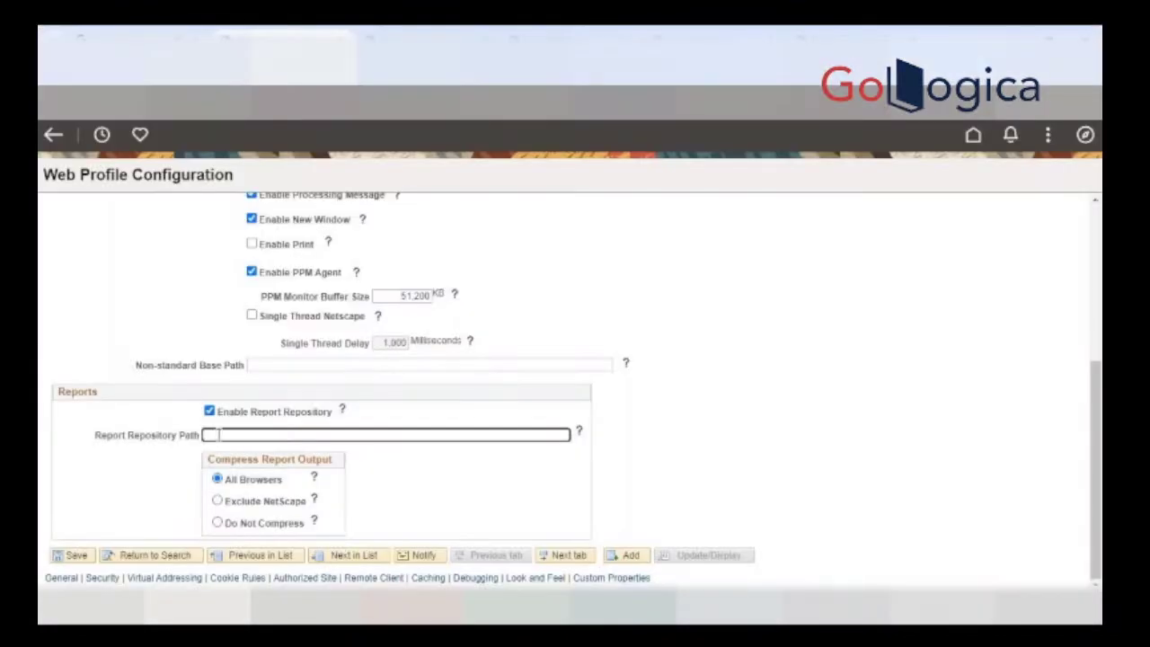
text(/p)
text(o)
text(me)
text(/psadm2)
text(/)
text(psft/p)
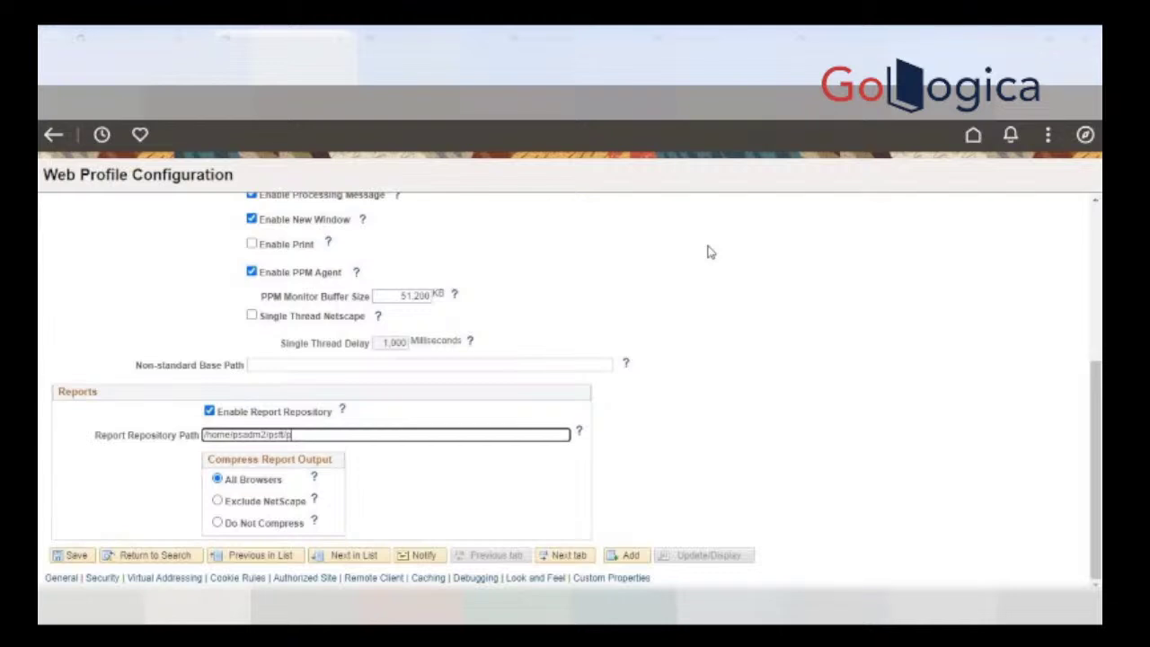
text(t/)
text(.61)
Step: Save the PROD web profile and go back to the VirtualBox terminal
click(77, 557)
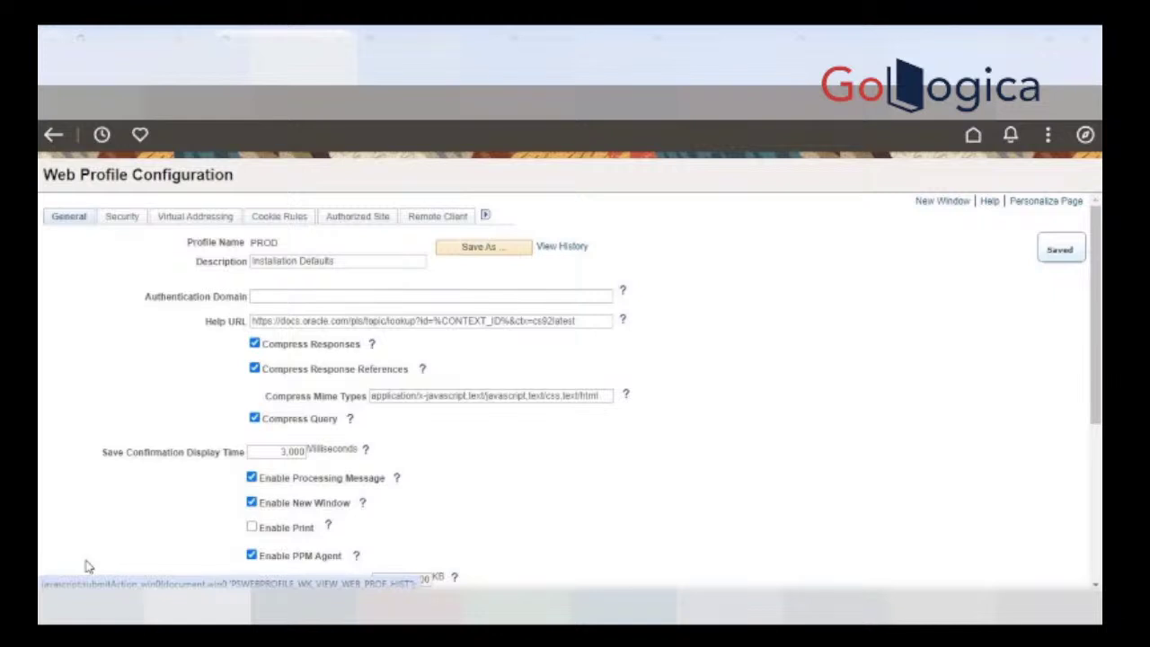
scroll(735, 430, down, 3)
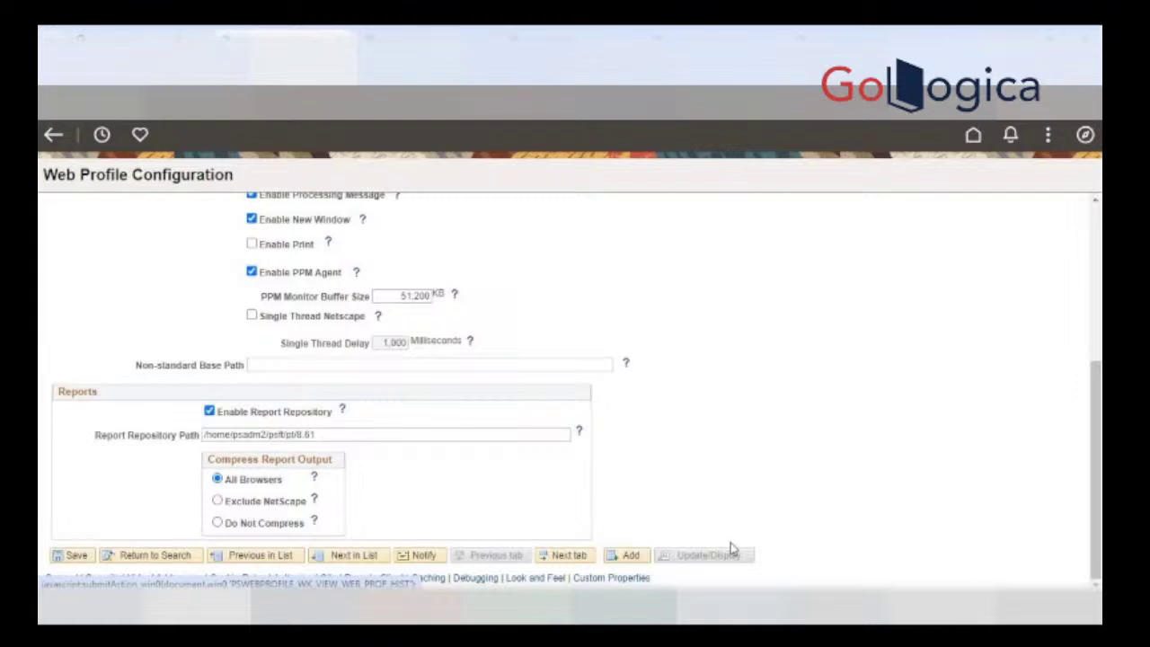
key(alt+Tab)
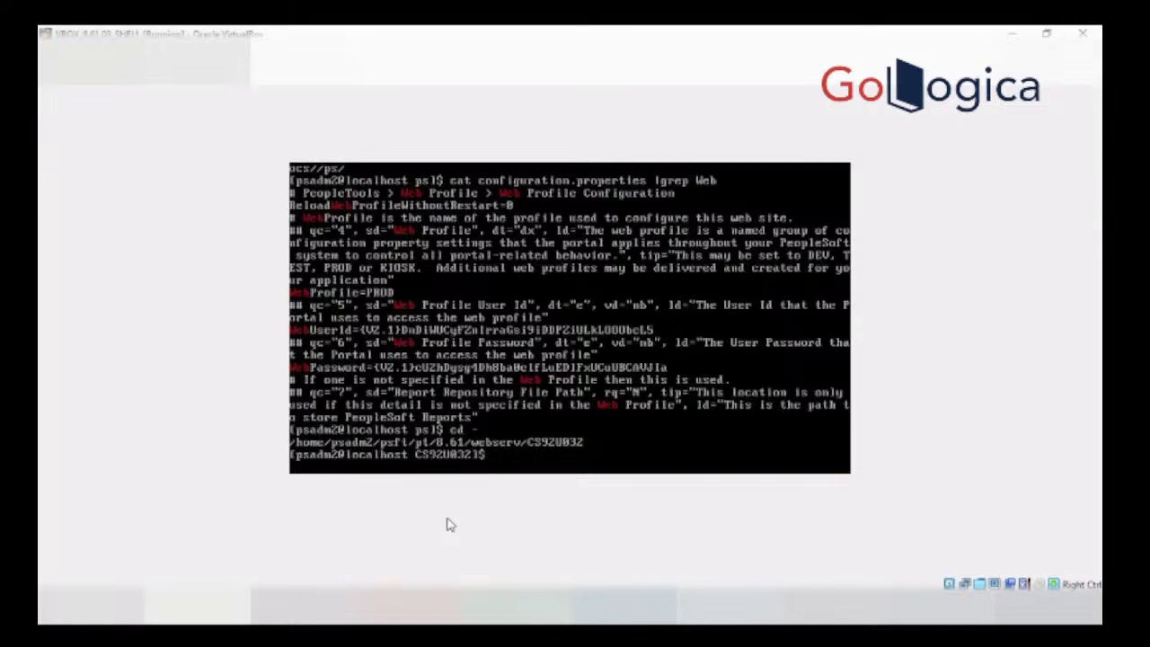
Step: Find the CS92U032 java process with ps -ef |grep java |grep CS92U032
mouse_move(393, 600)
click(304, 555)
text(ps -ef |grep java )
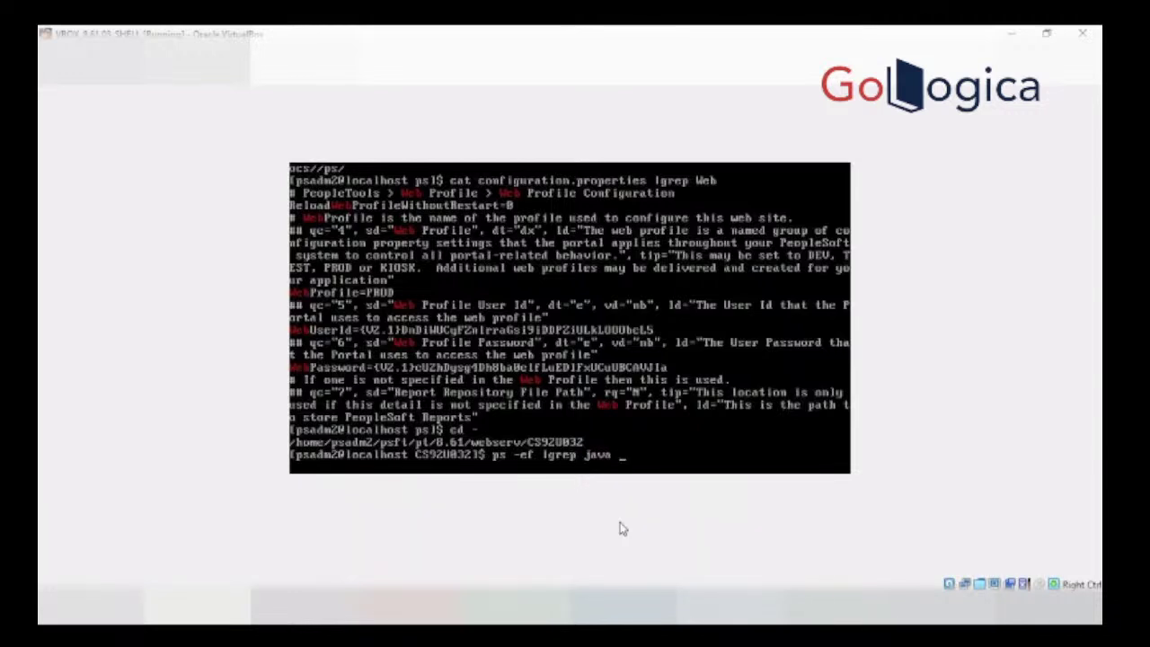
text(|grep CS92U032)
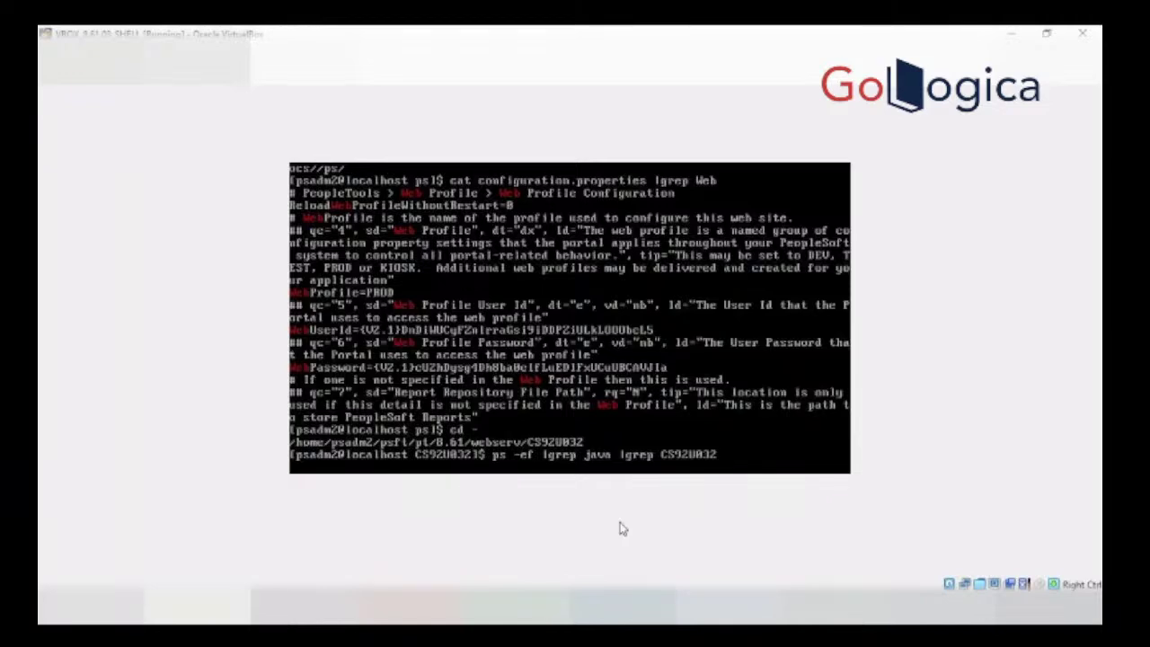
key(Return)
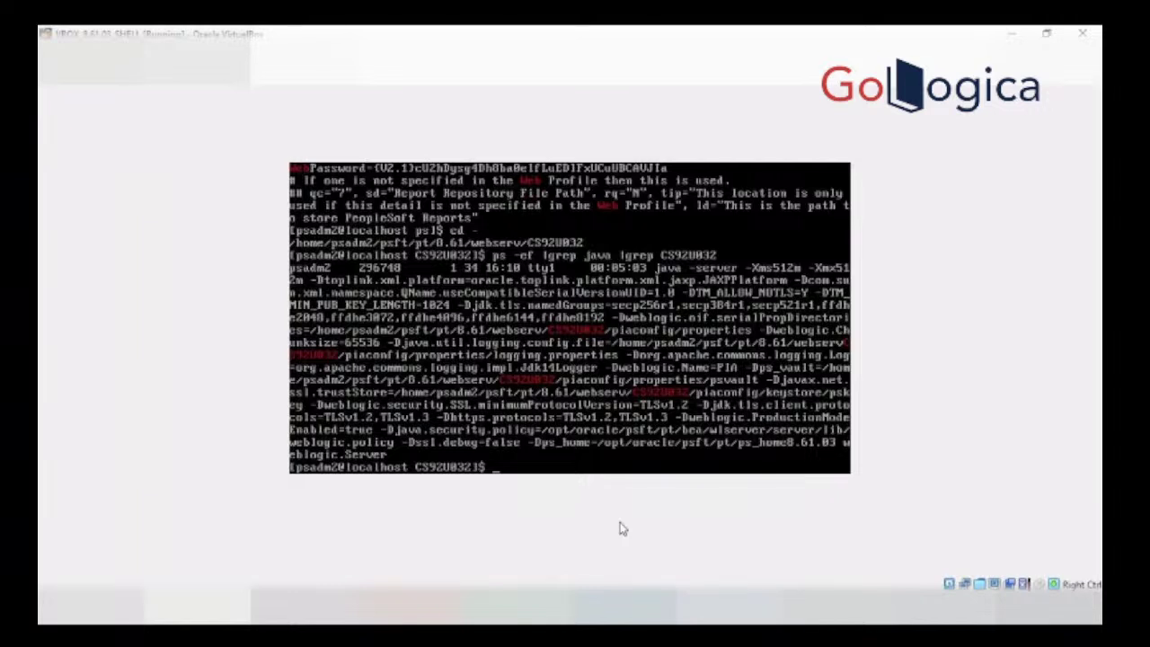
Step: Force-kill web server process 296748 with kill -9 and enter psadmin at the prompt
text(kill -9 296748)
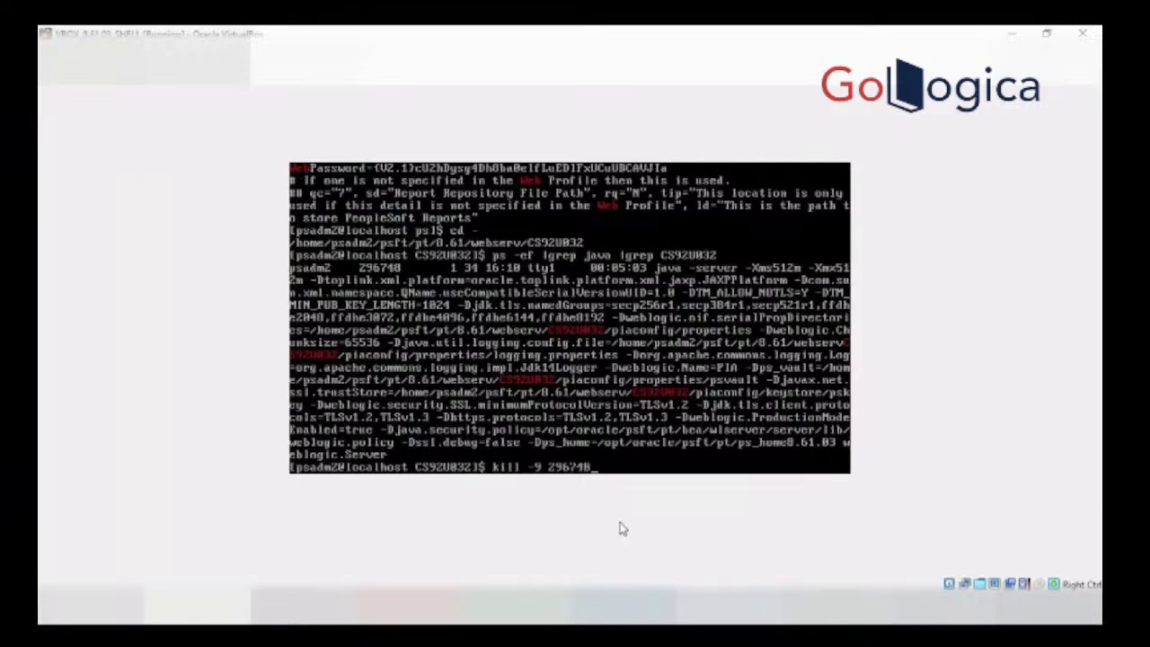
key(Return)
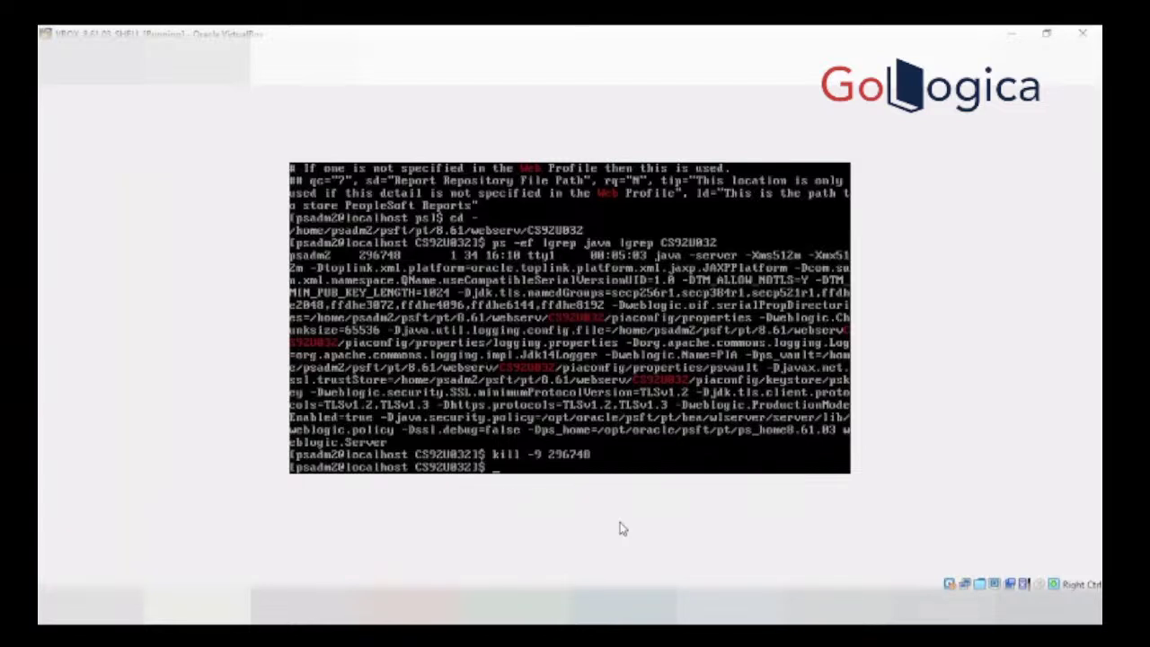
text(psadmin)
Step: Run psadmin and pick Web (PIA) Server, domain CS92U032, then Boot this domain
key(Return)
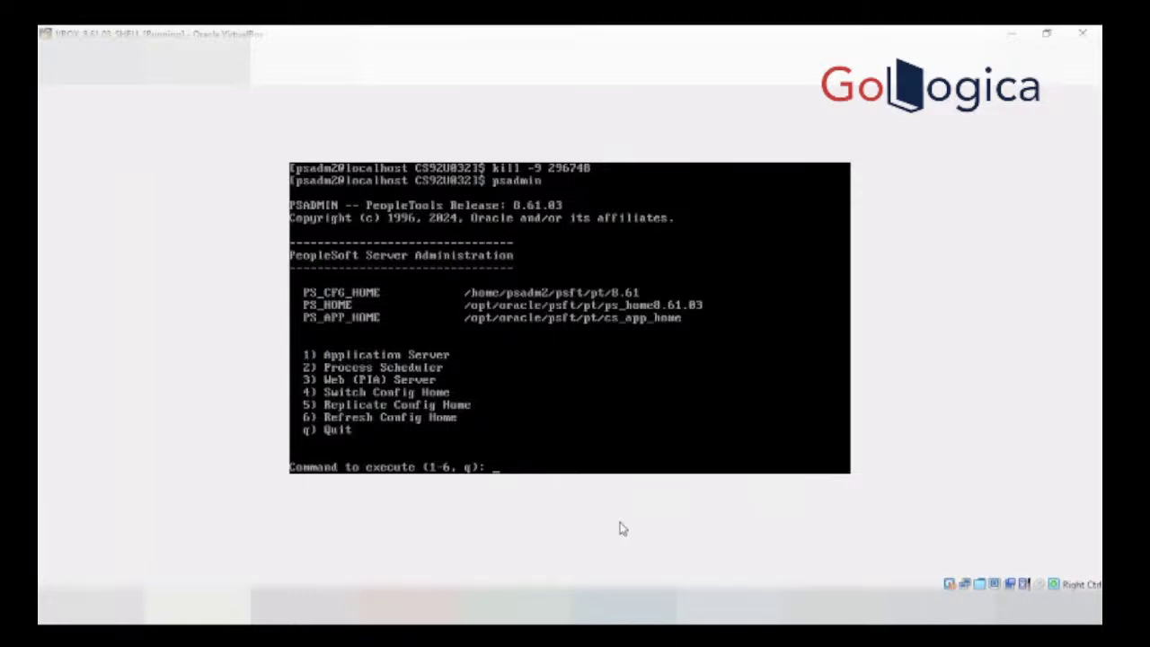
text(3)
key(Return)
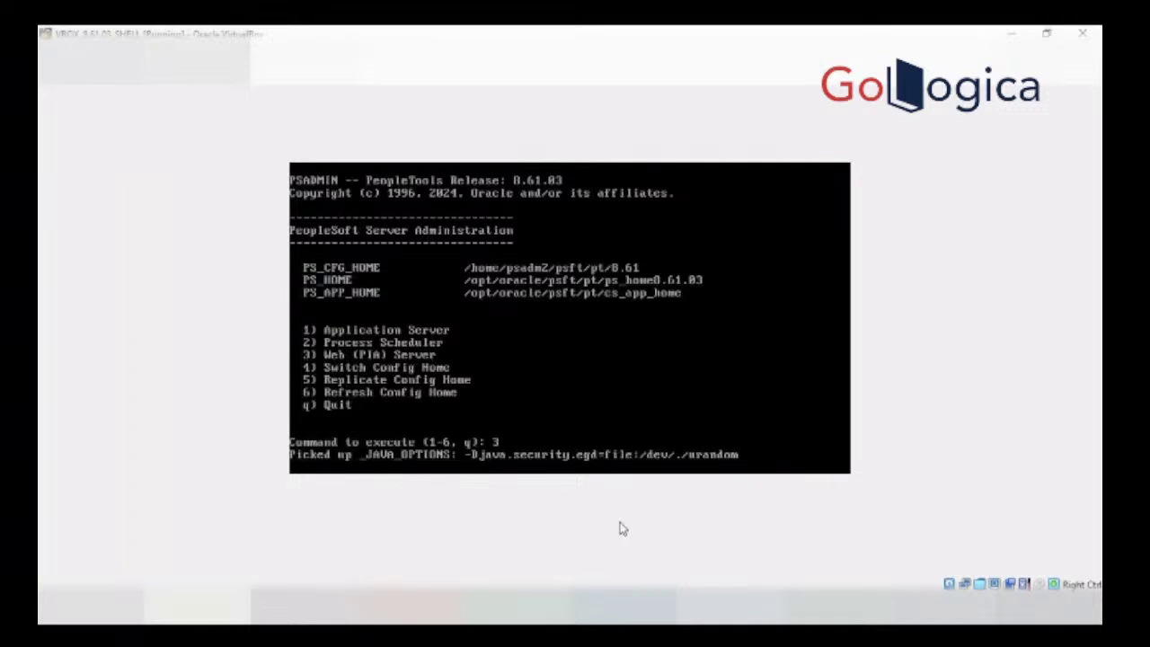
text(1)
key(Return)
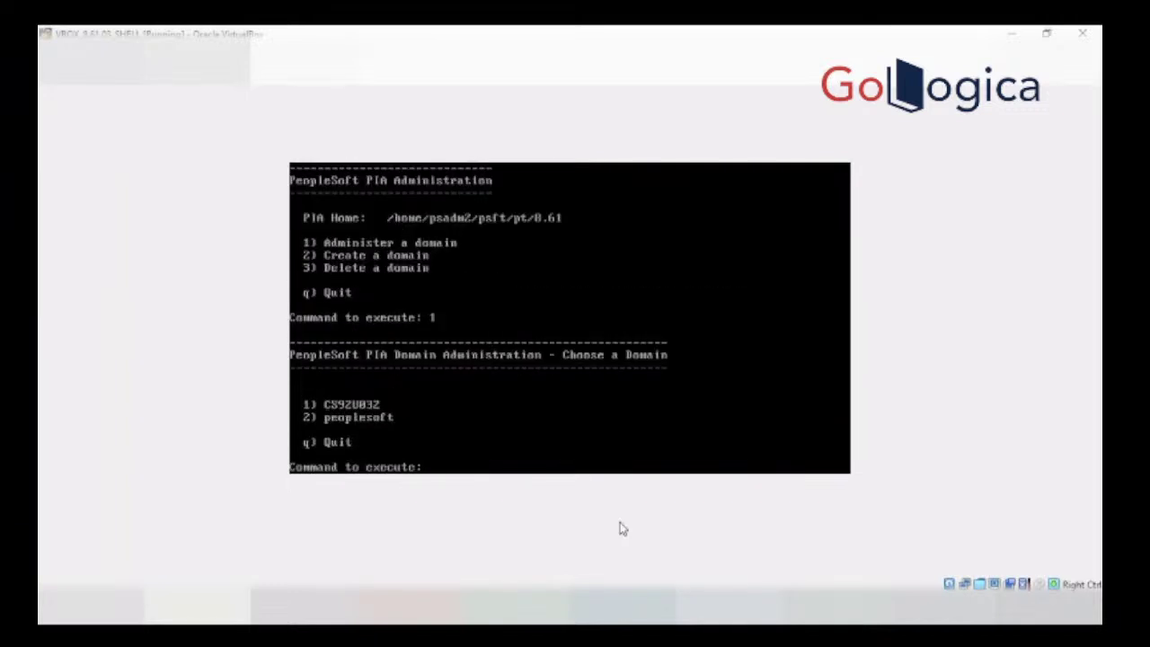
text(1)
key(Return)
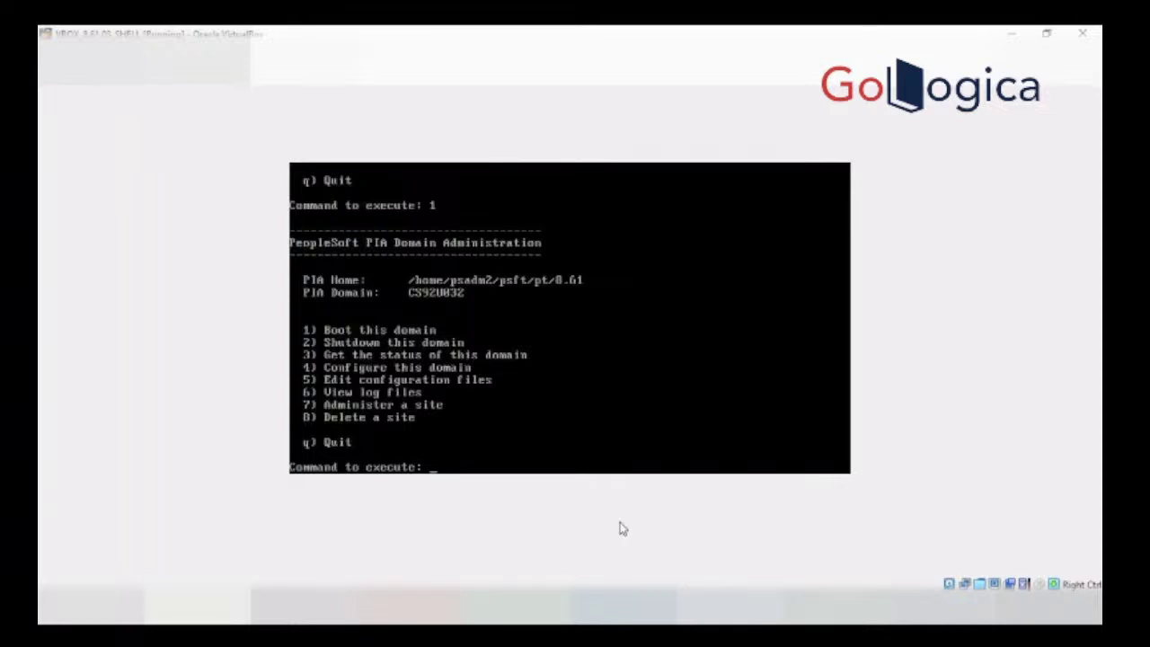
text(1)
key(Return)
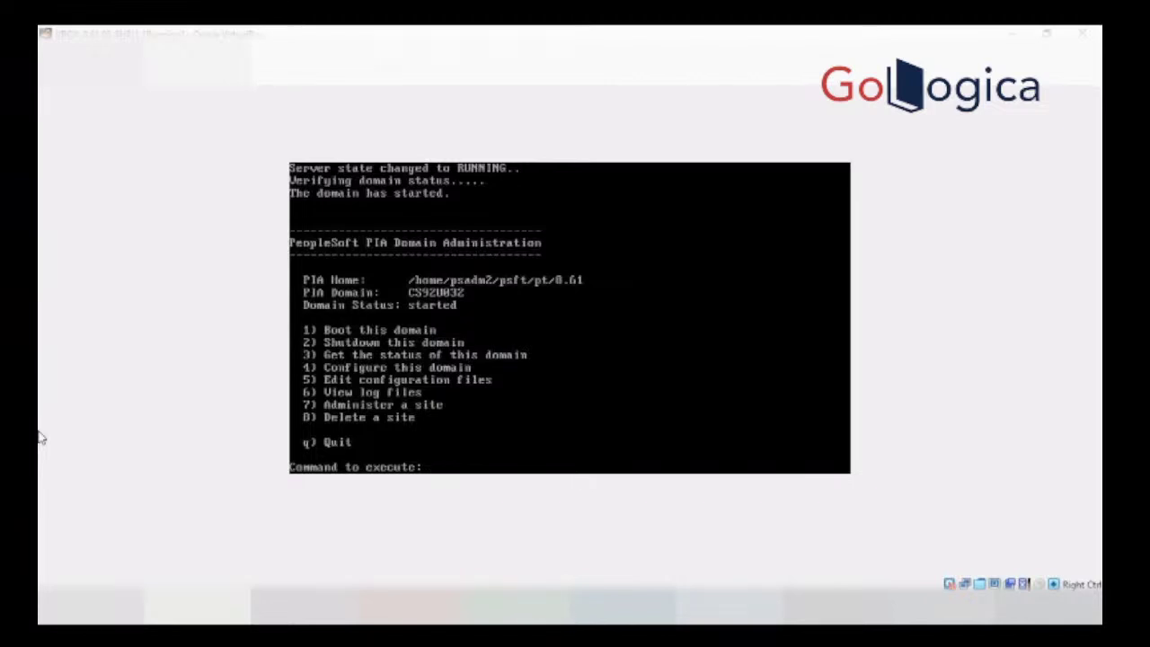
Step: Stop psadmin with Ctrl+C and check the current directory with pwd
click(621, 374)
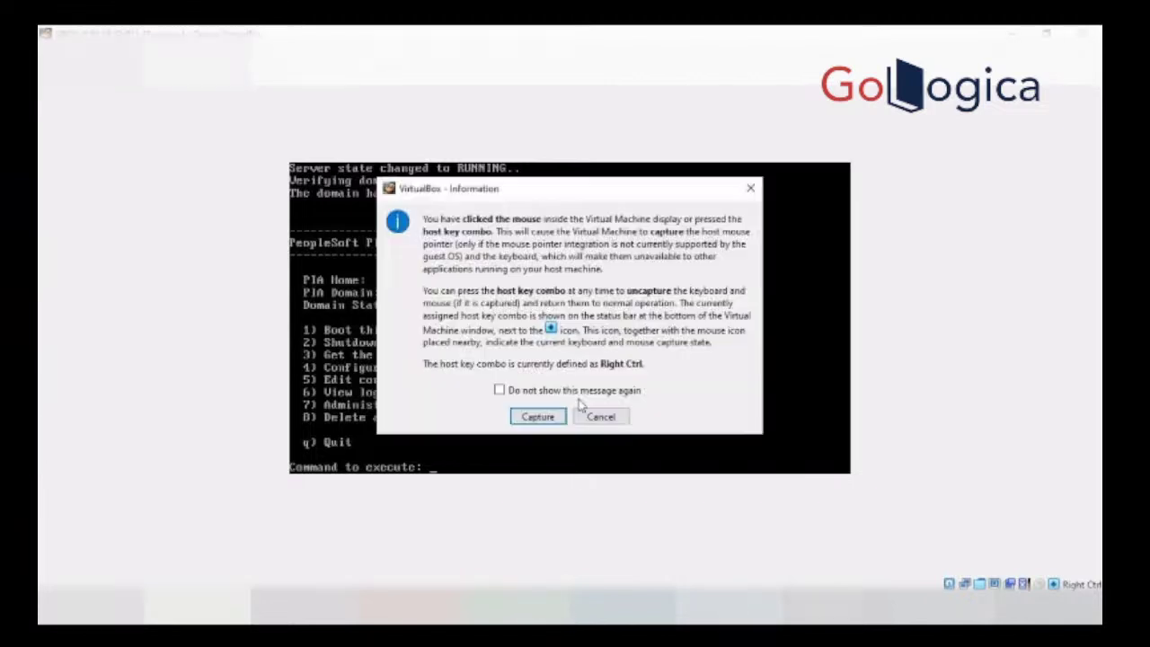
click(595, 415)
key(ctrl+c)
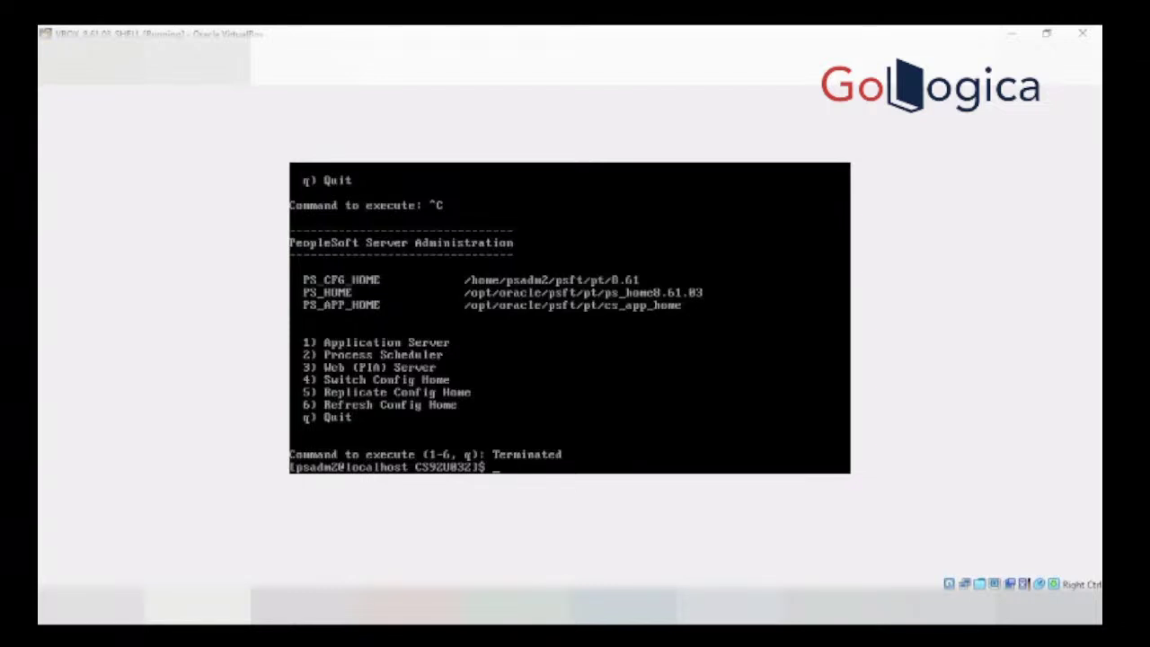
text(pwd)
key(Return)
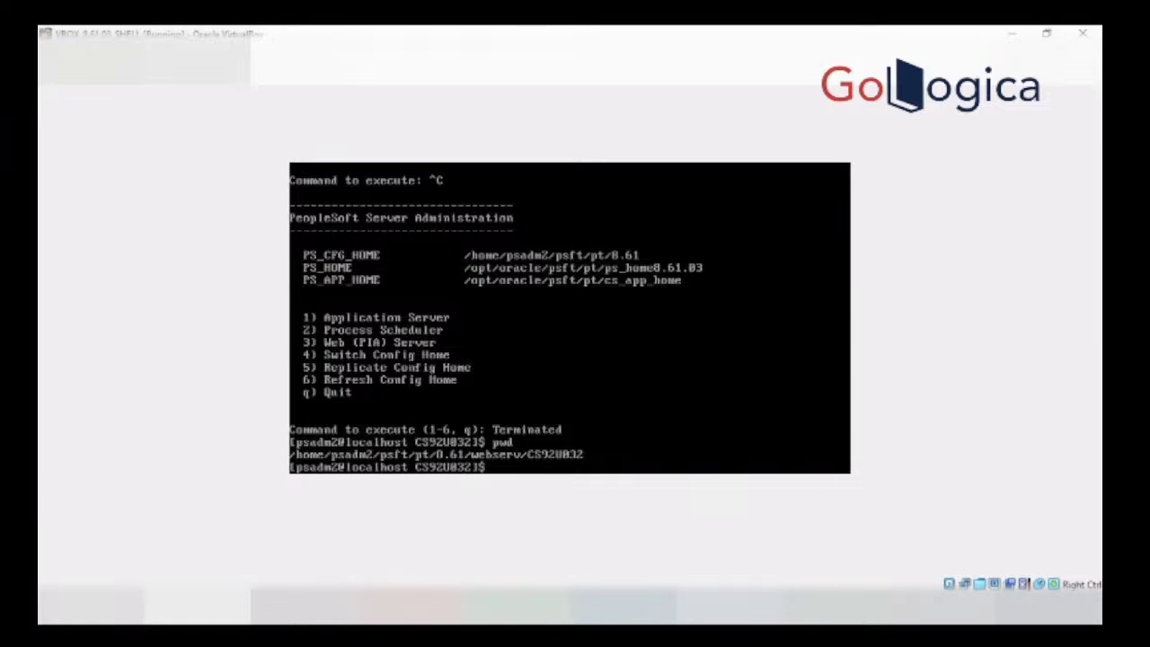
Step: Change into the PORTAL.war/WEB-INF/psftdocs/ps folder using the recalled cd command
key(Up)
key(Up)
key(Up)
key(Up)
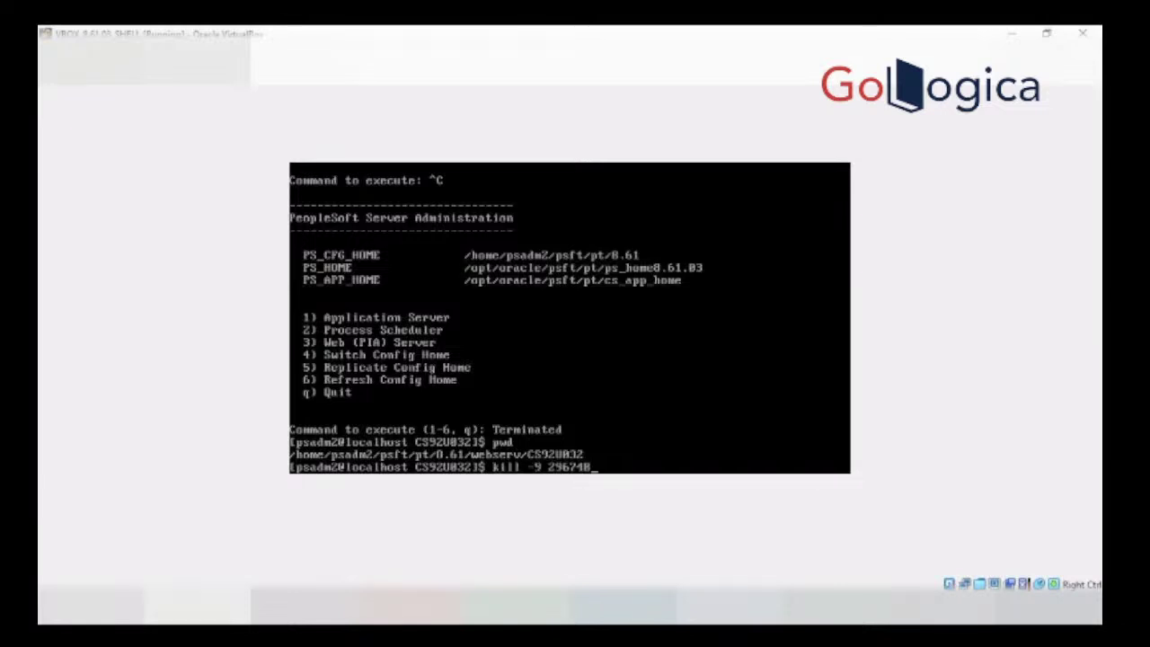
key(Up)
key(Up)
key(Up)
key(Up)
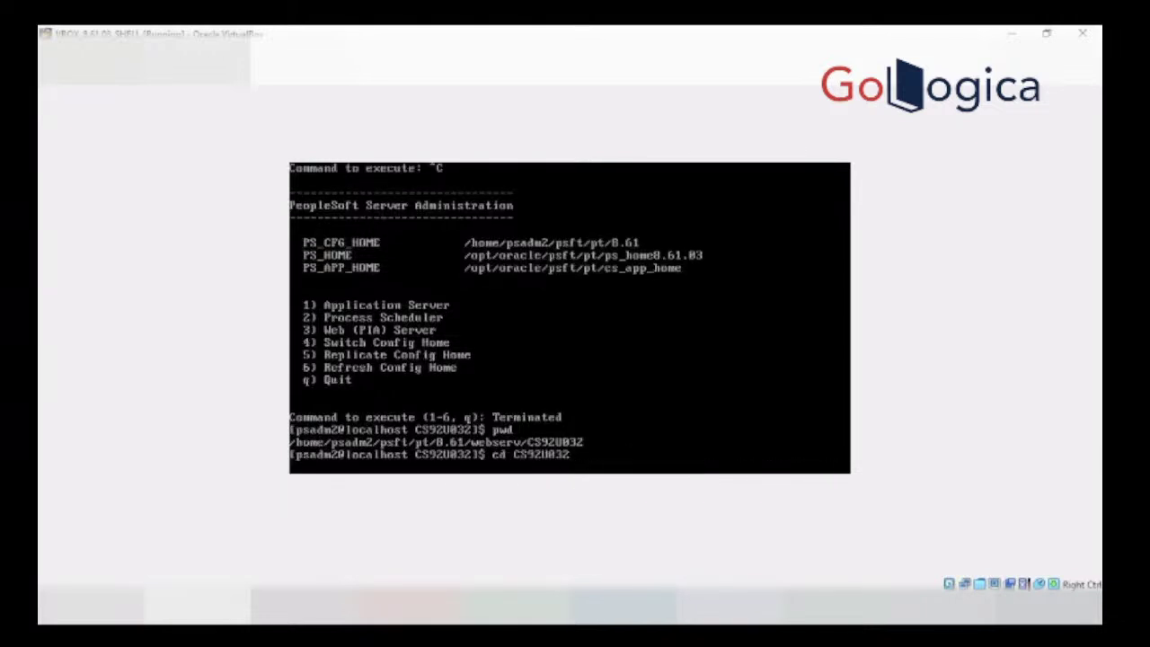
key(Down)
key(Down)
key(Down)
key(Down)
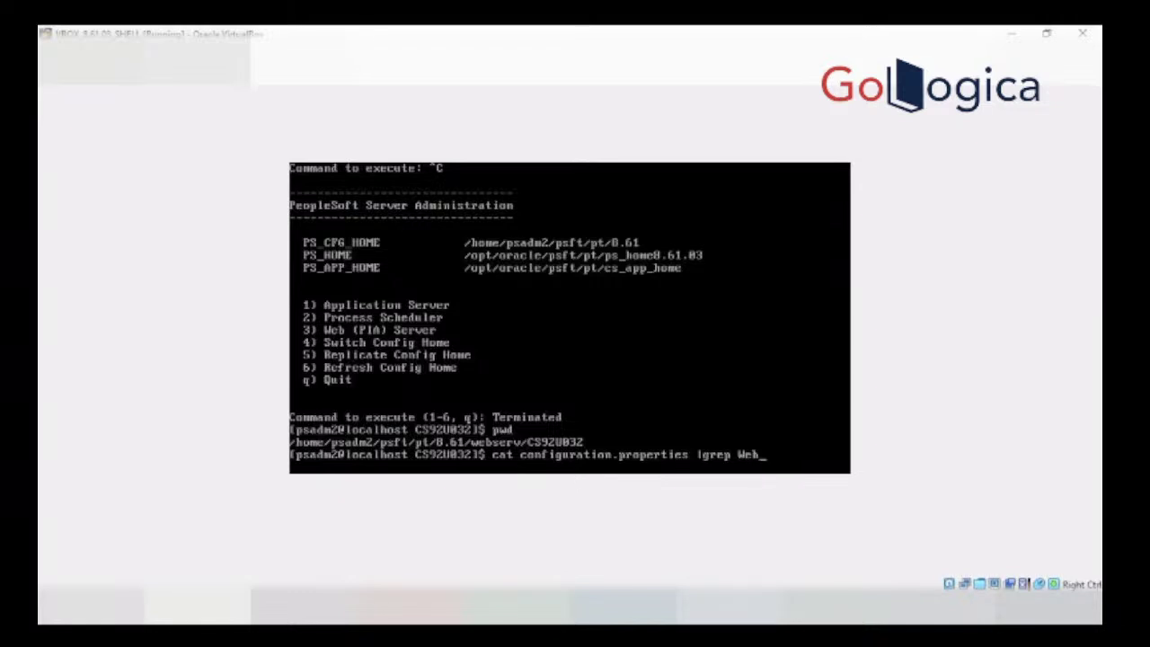
key(Up)
key(Up)
key(Up)
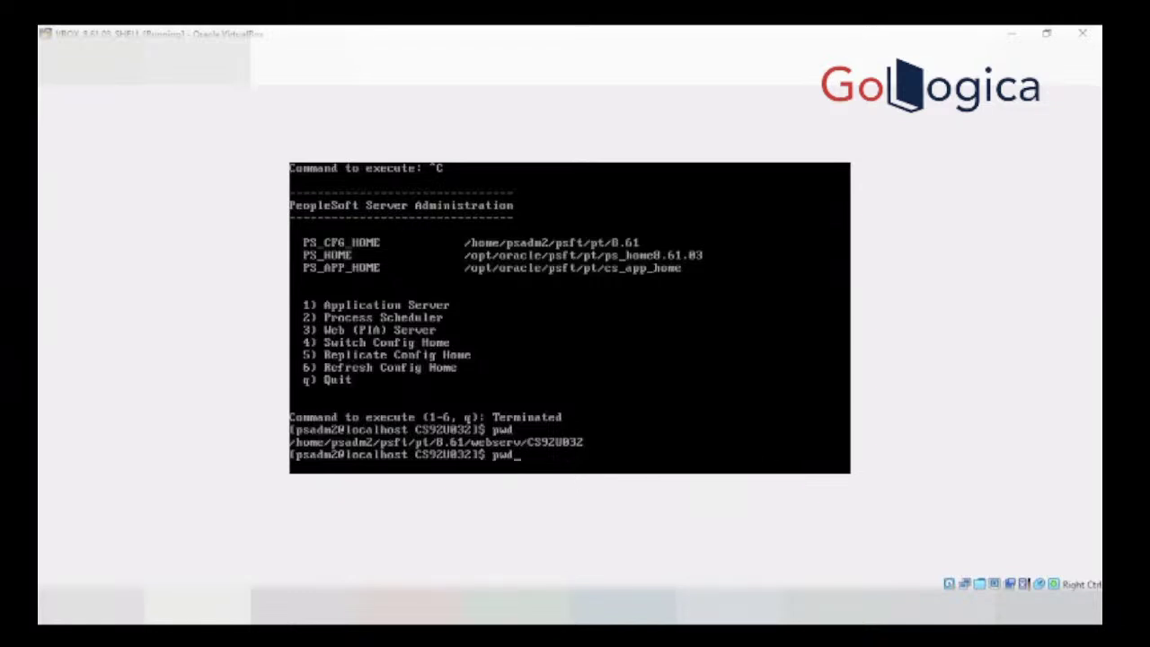
key(Up)
key(Up)
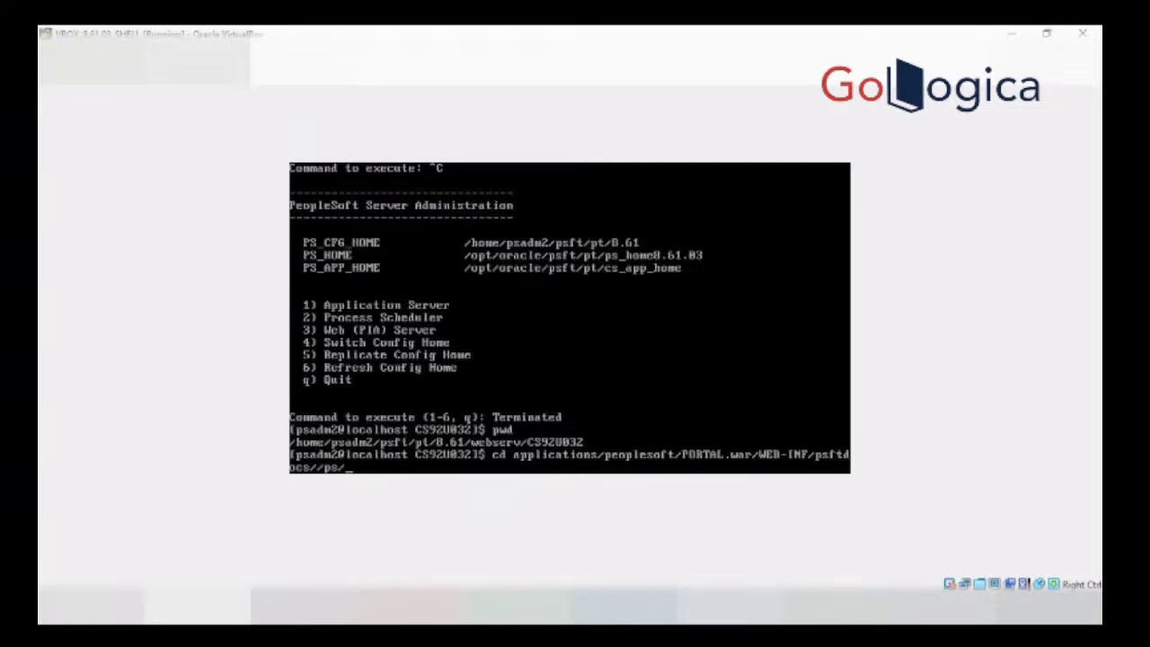
key(Return)
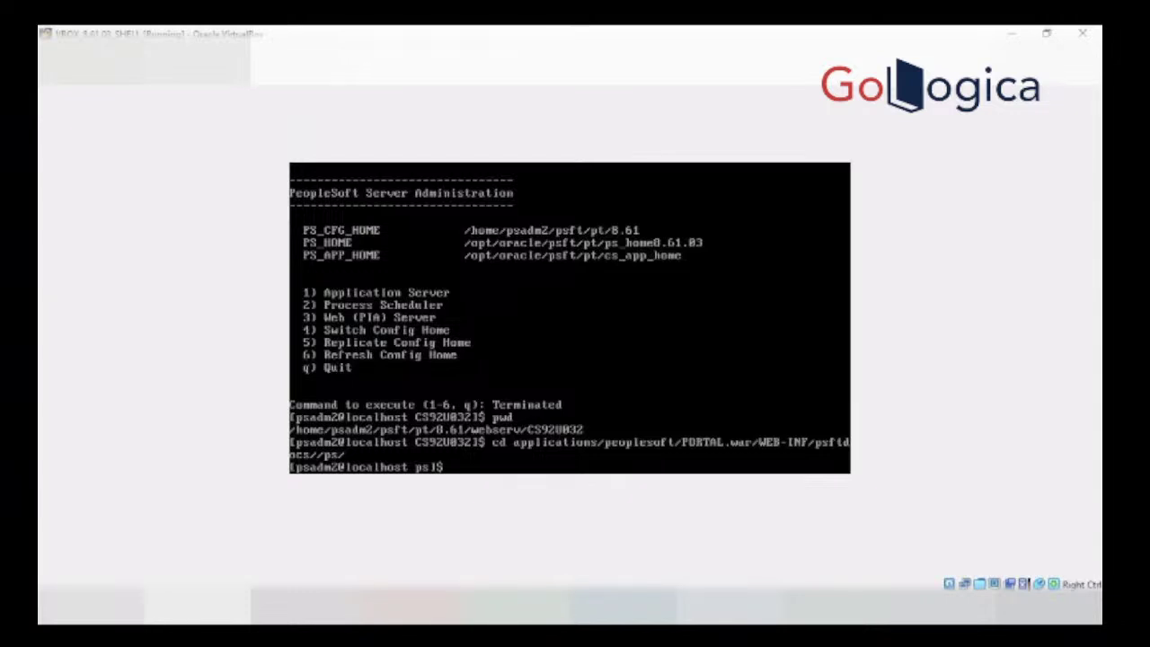
Step: Grep configuration.properties for psadm2 to show ReportRepositoryPath, then type vi configuration.properties
key(Up)
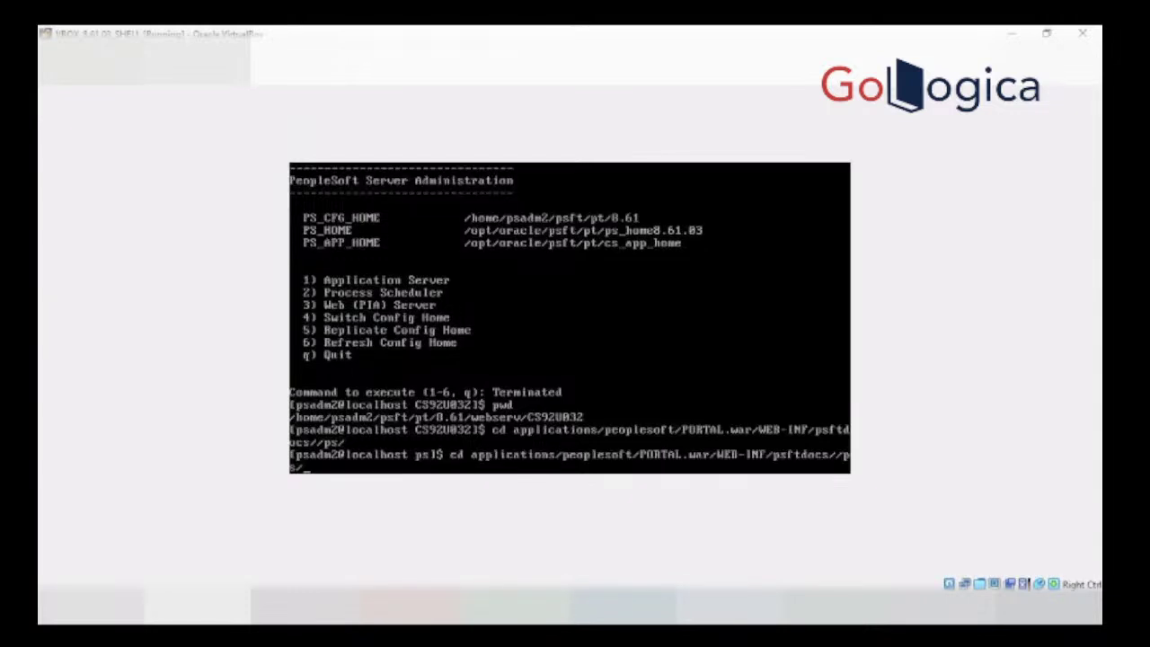
key(Up)
key(Up)
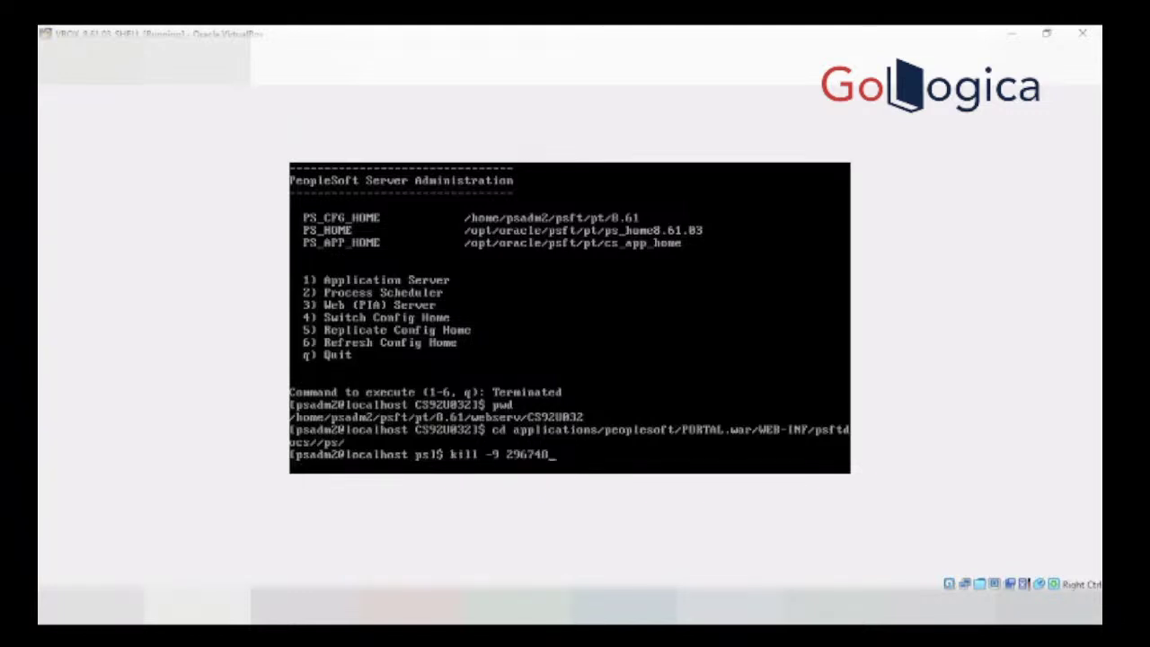
key(Up)
key(Up)
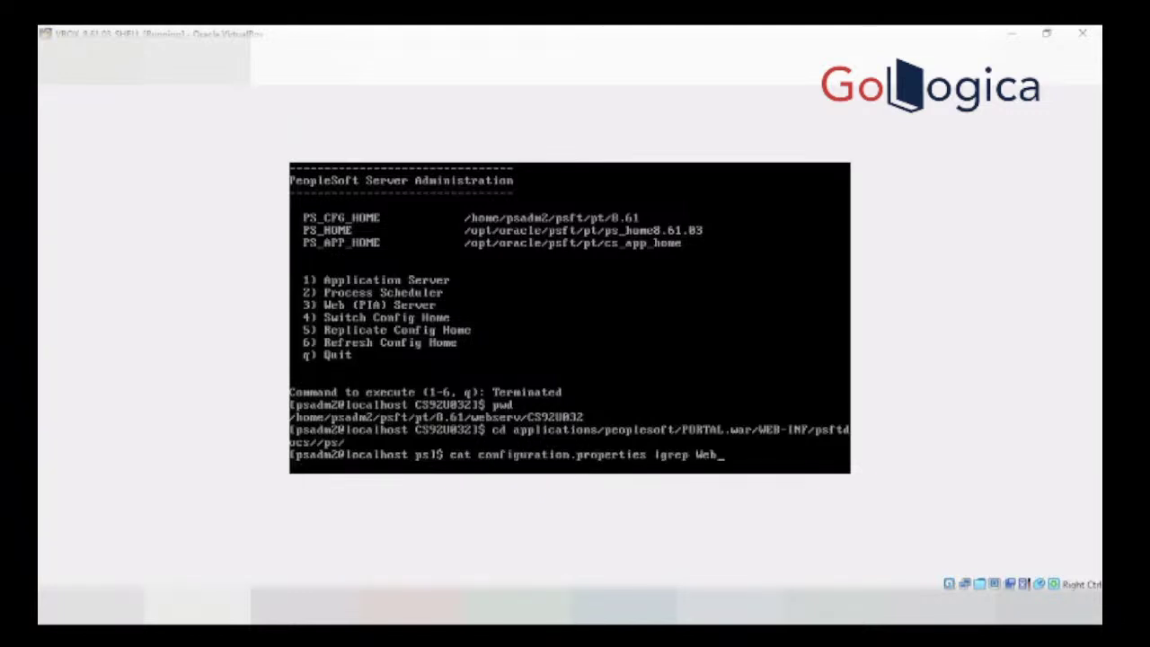
key(BackSpace)
key(BackSpace)
key(BackSpace)
text(psadm2)
key(Return)
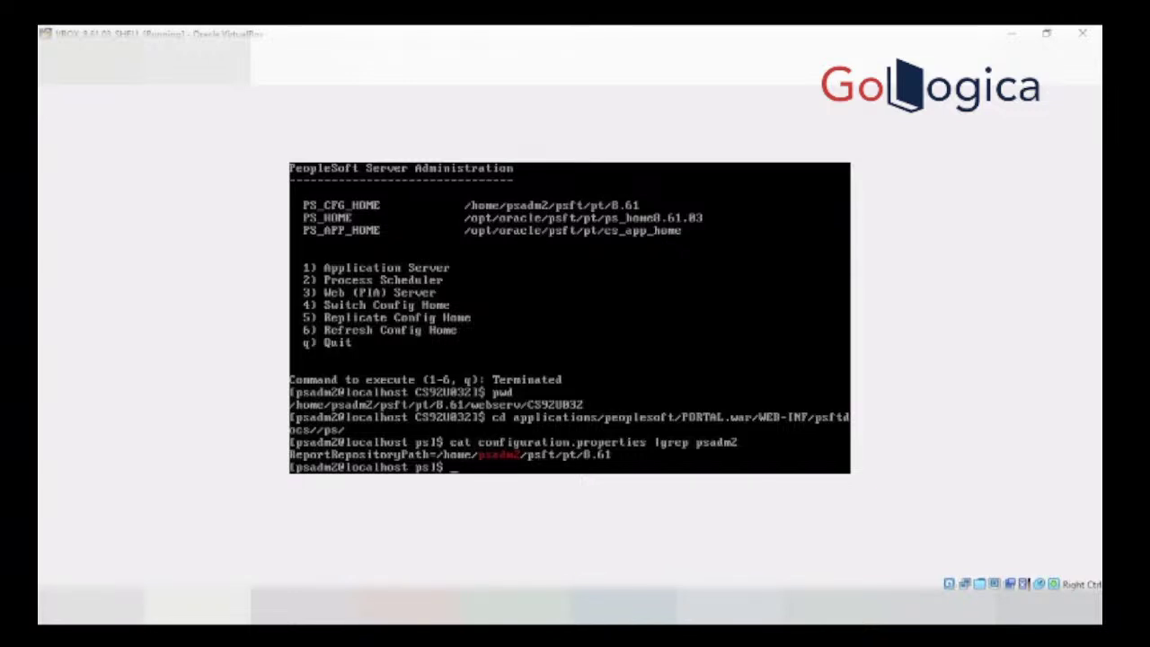
text(vi co)
key(Tab)
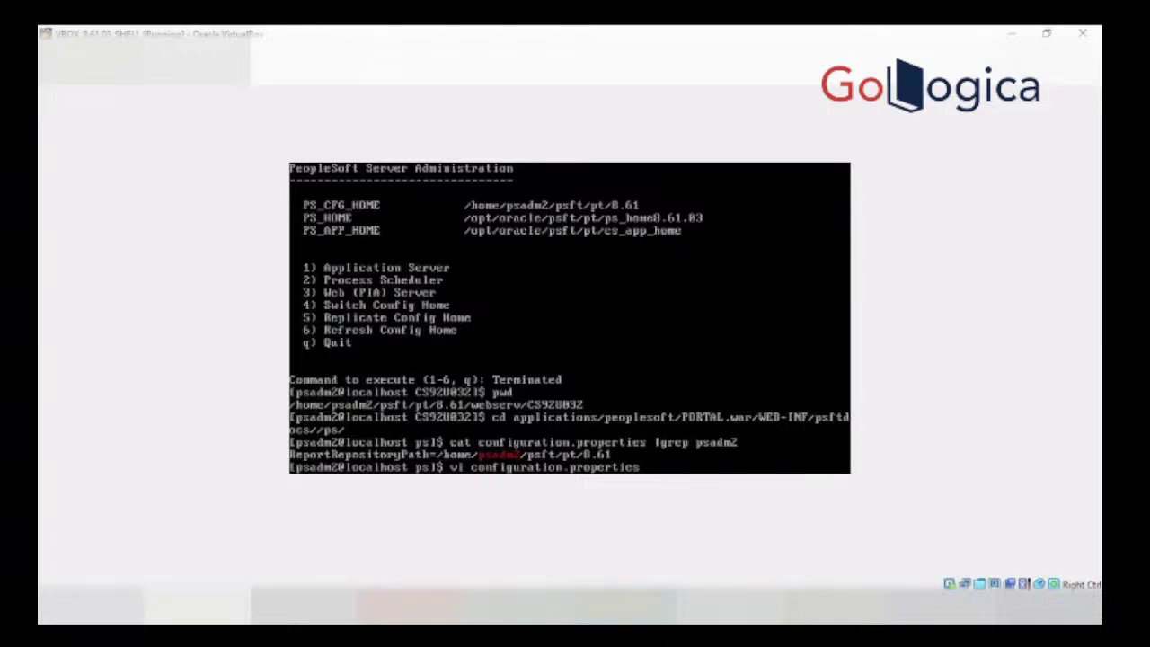
Step: Append psreports so ReportRepositoryPath reads /home/psadm2/psft/pt/8.61/psreports, and save with :wq!
key(Return)
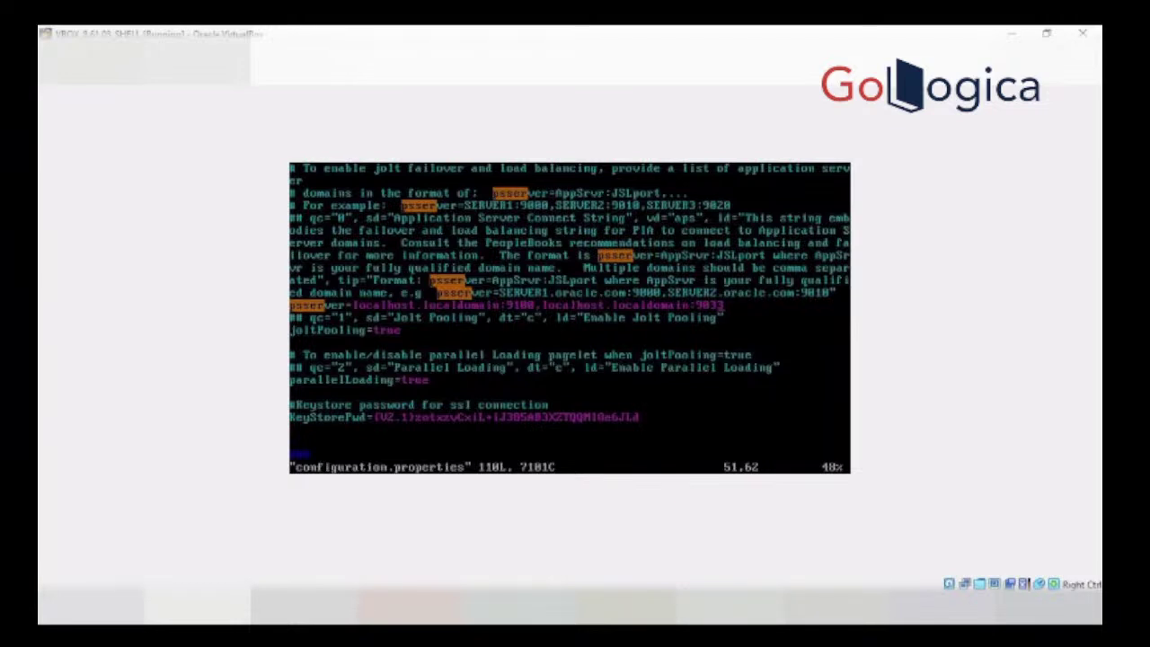
text(/)
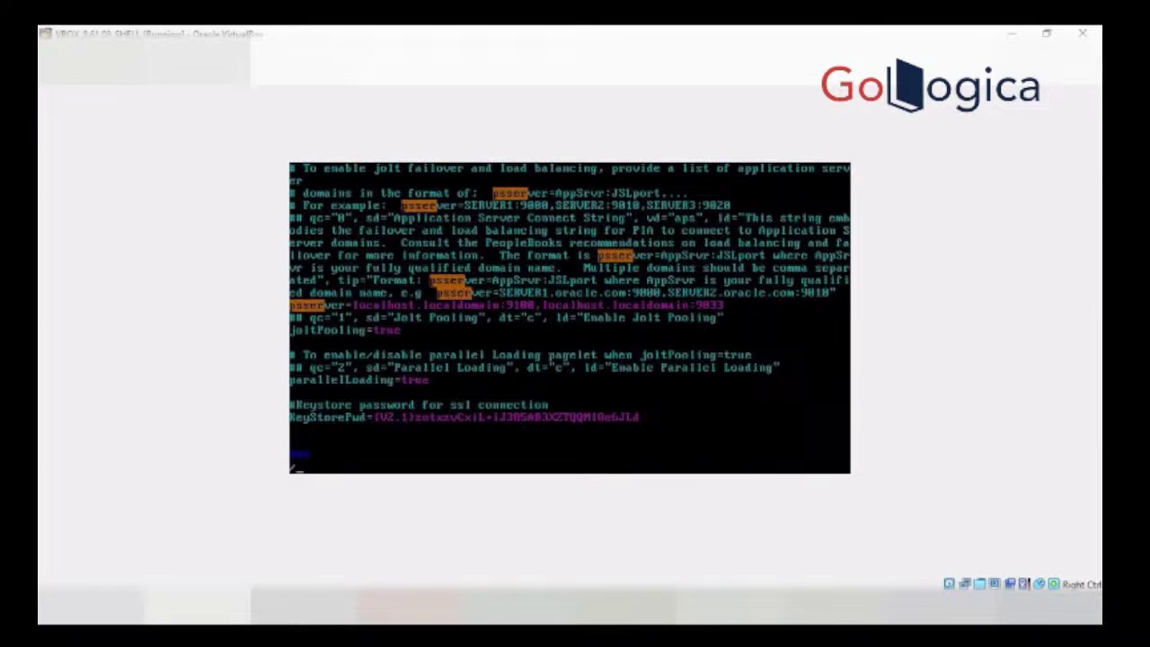
text(psad)
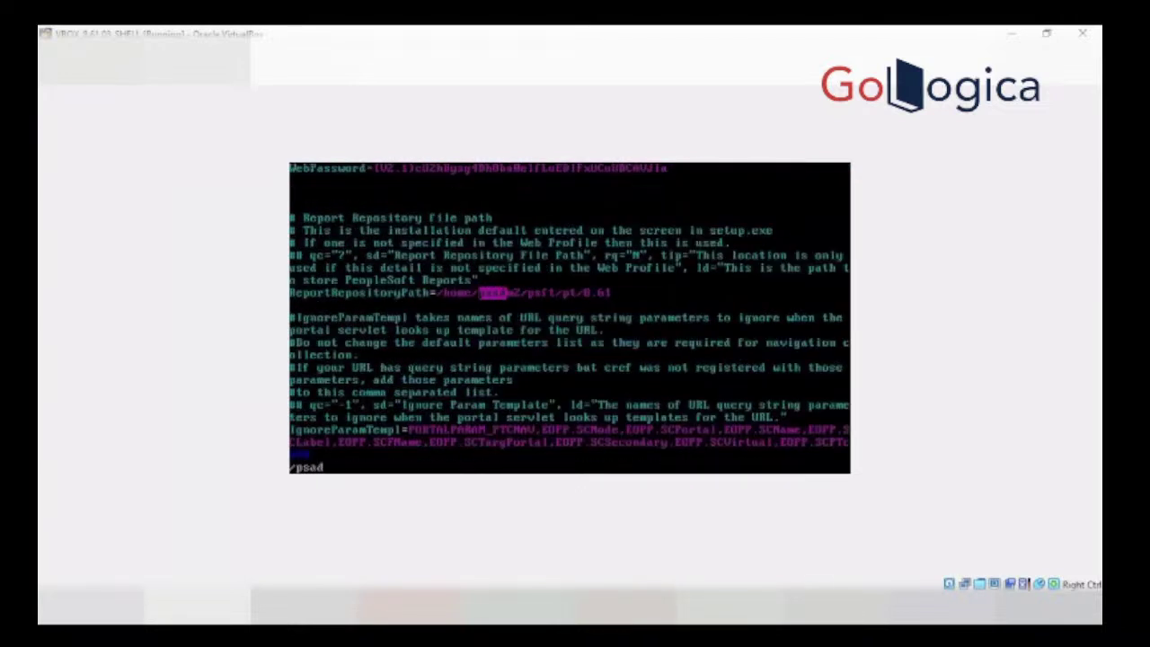
text(m2)
key(Return)
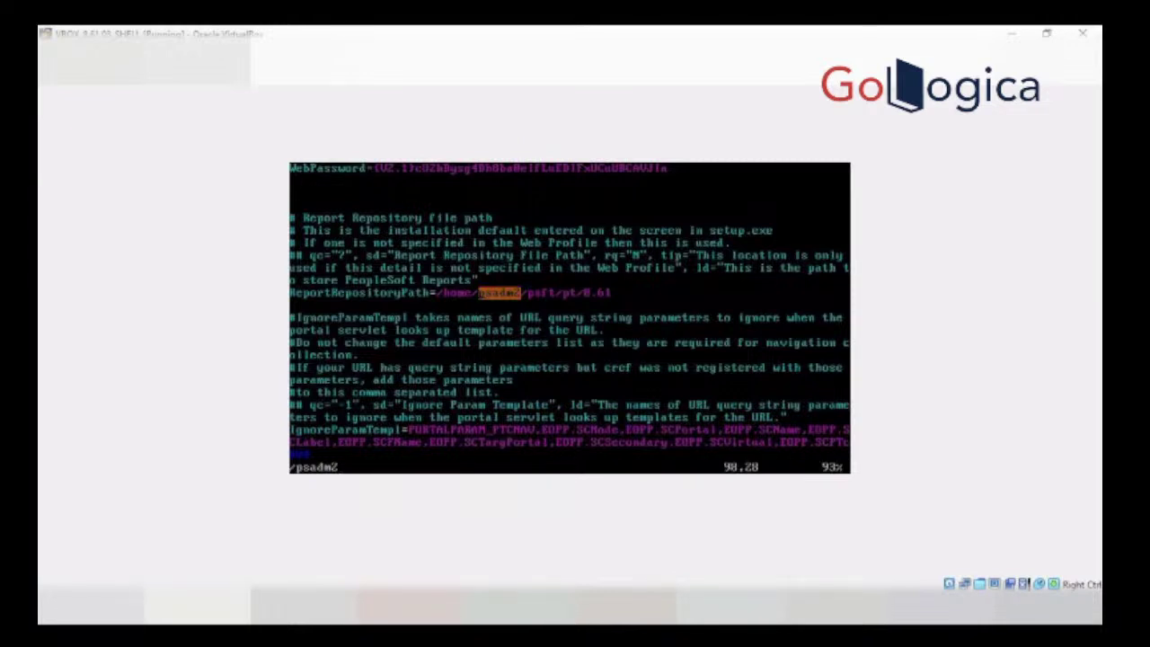
key(Down)
key(Up)
key(Right)
key(Right)
key(Right)
key(Right)
key(Right)
key(Right)
key(Right)
key(Right)
key(Right)
key(shift+a)
text(psreports)
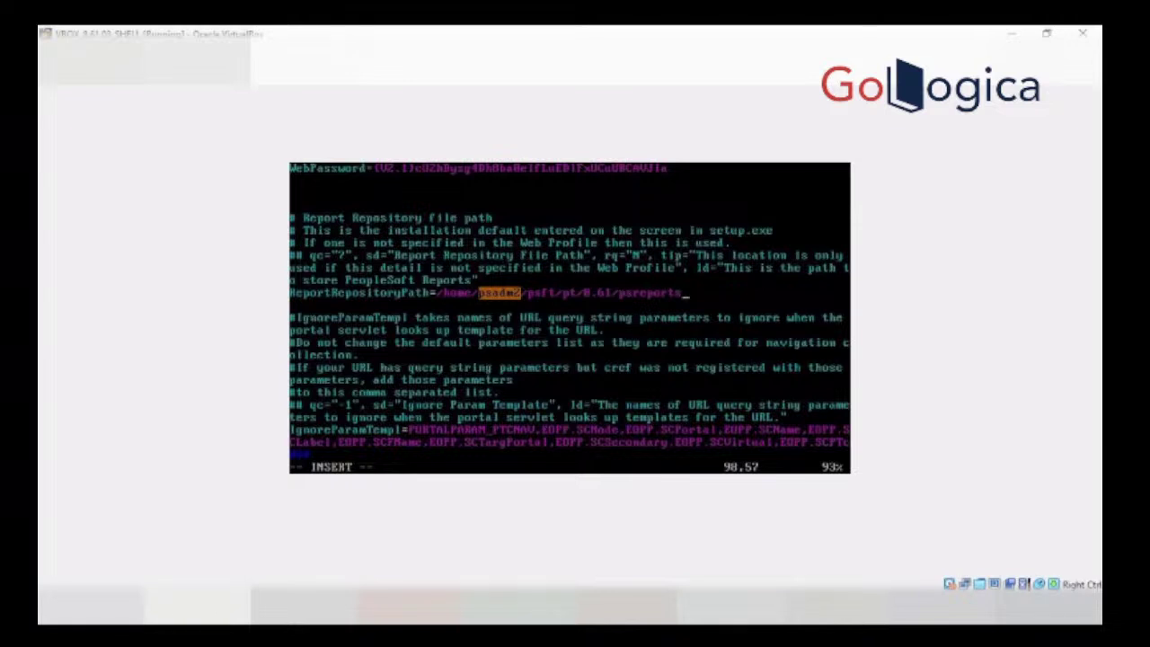
key(Escape)
text(:wq!)
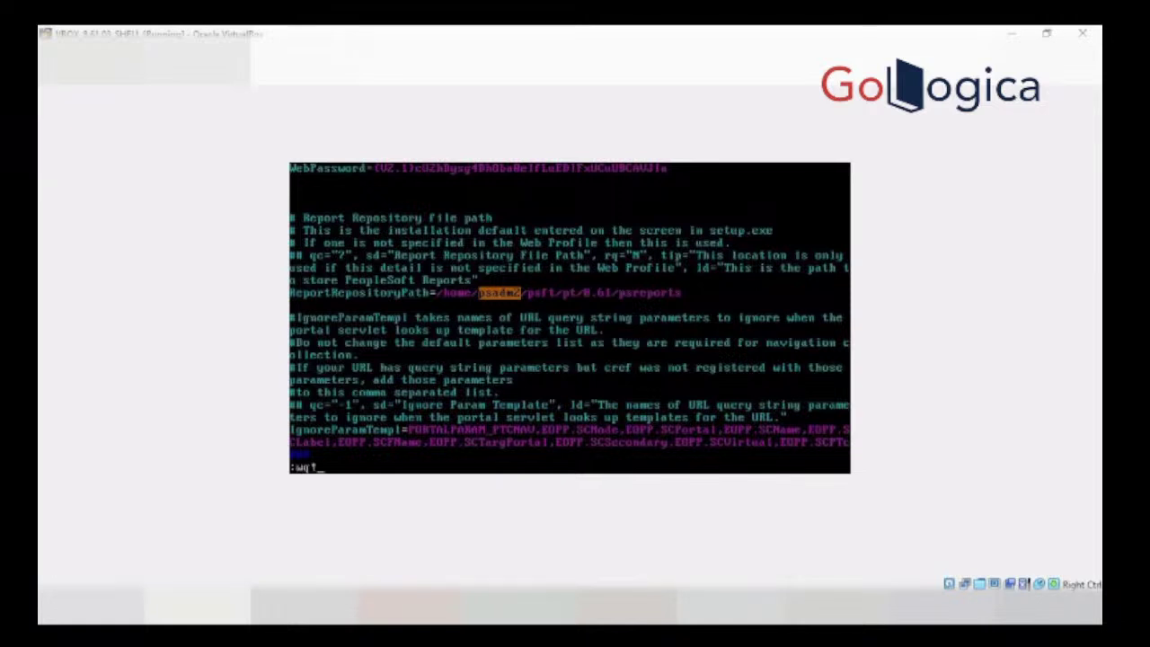
key(Return)
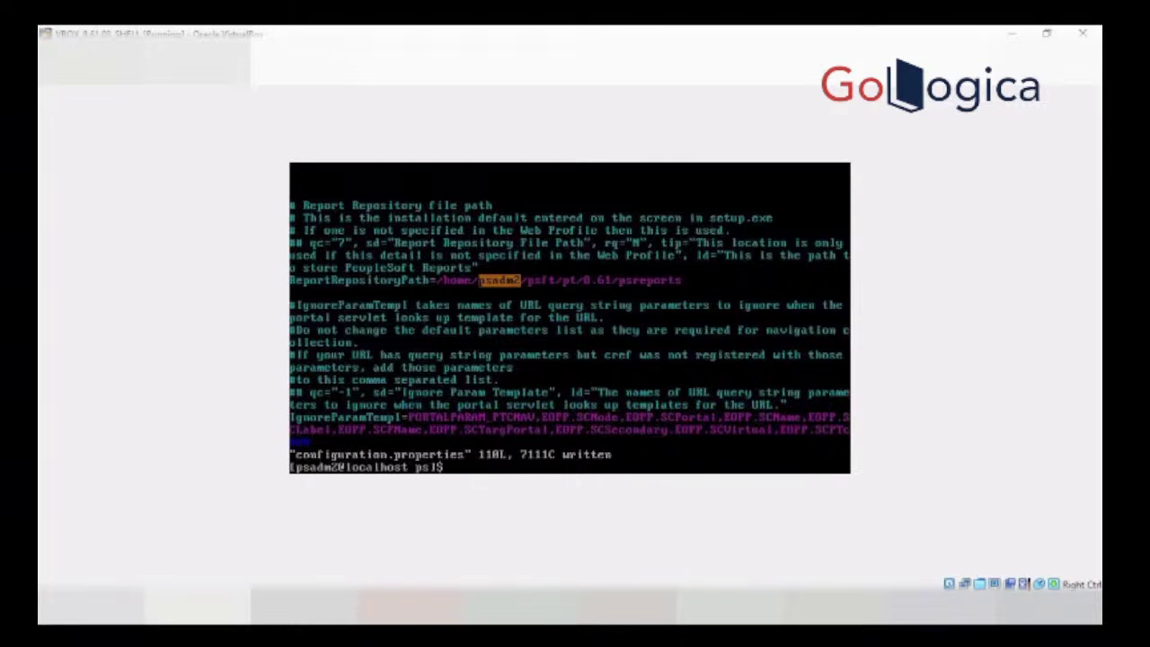
Step: Release the VirtualBox capture and bring the PeopleSoft browser window forward
click(551, 423)
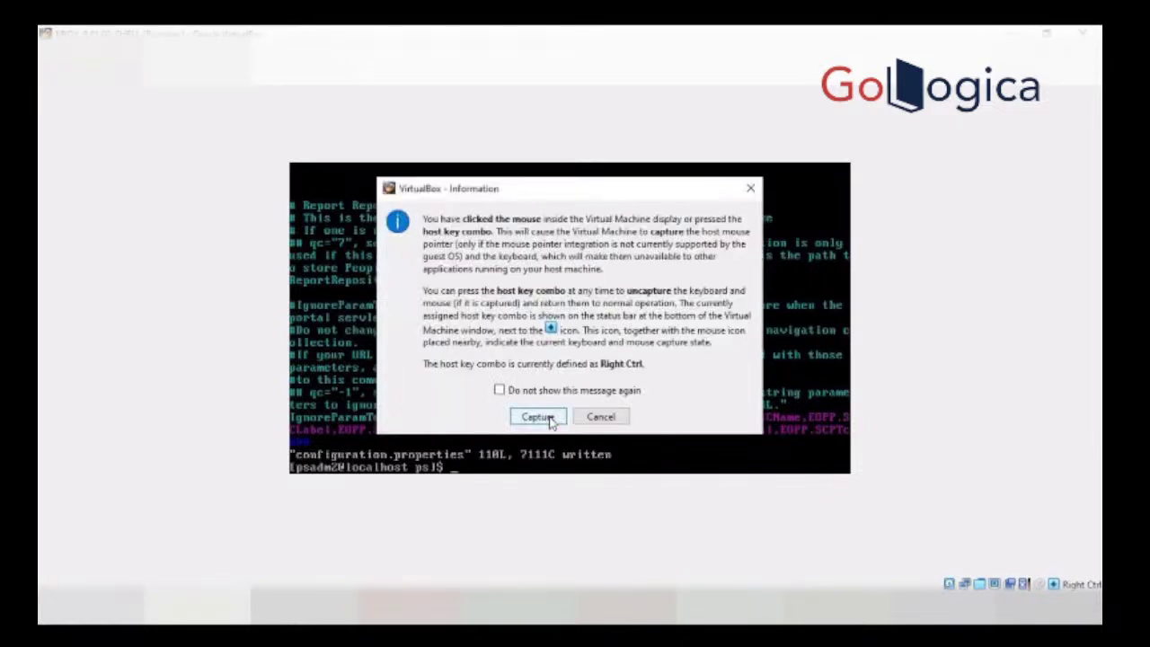
click(537, 417)
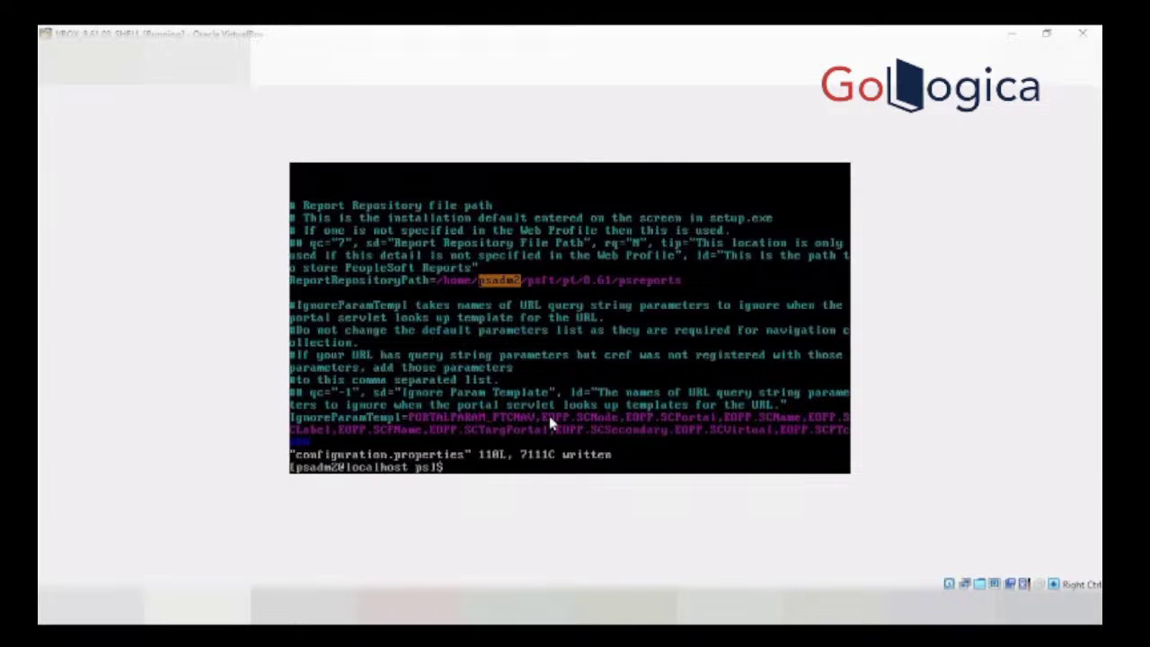
click(370, 609)
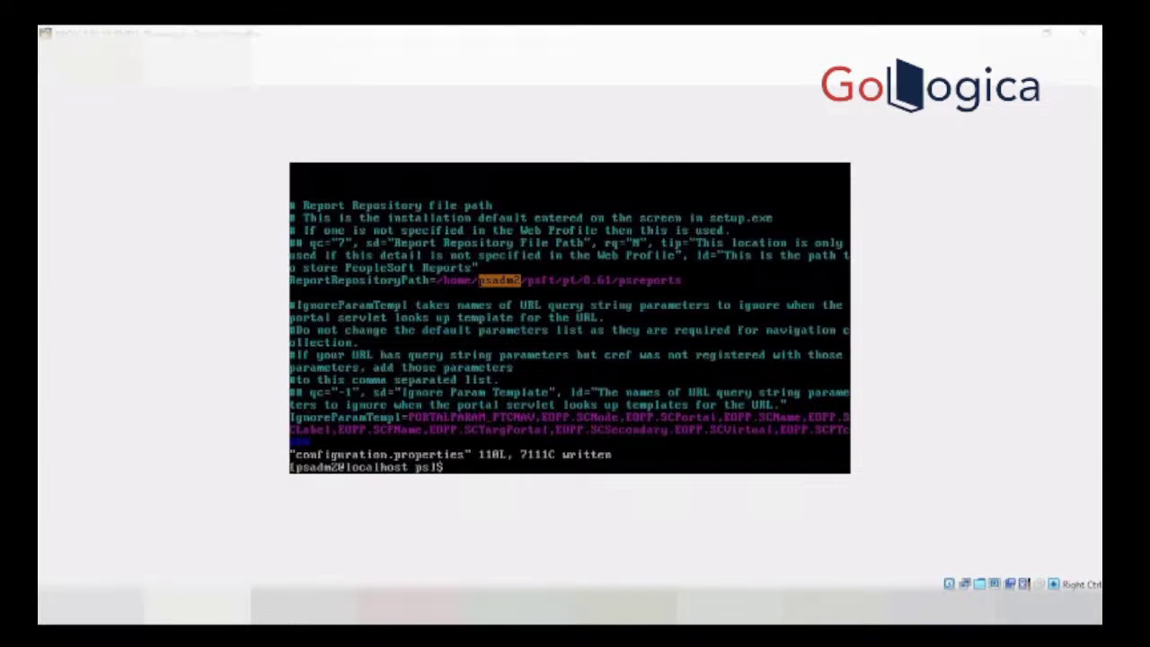
click(305, 557)
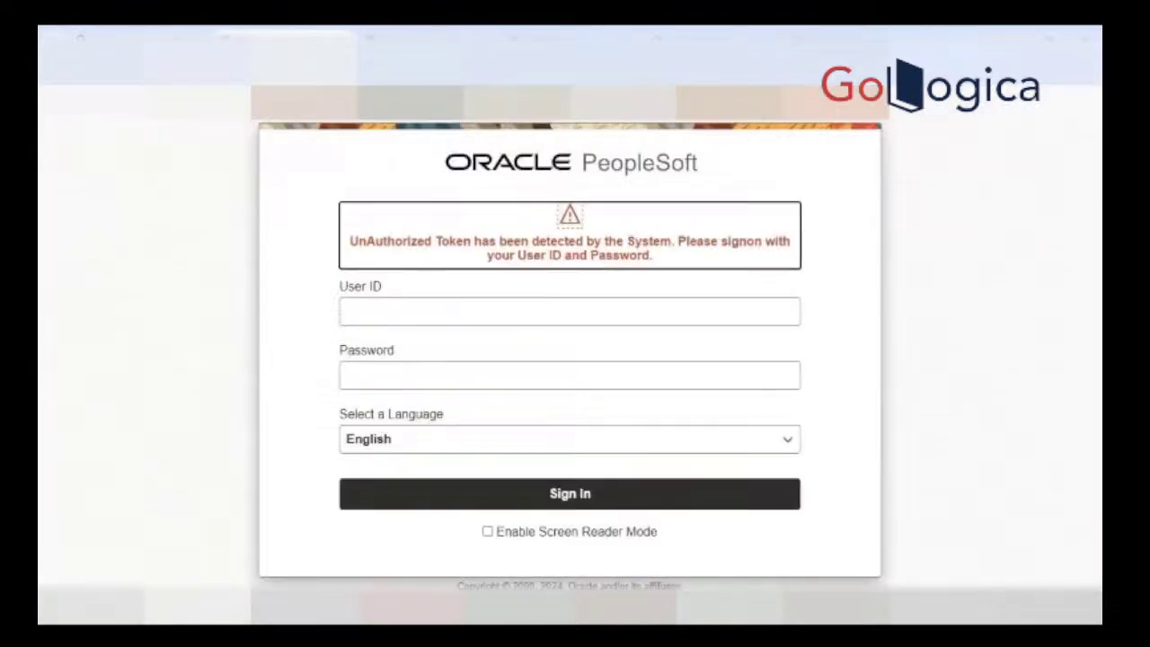
Step: Sign in to PeopleSoft as PS with the account password
click(348, 318)
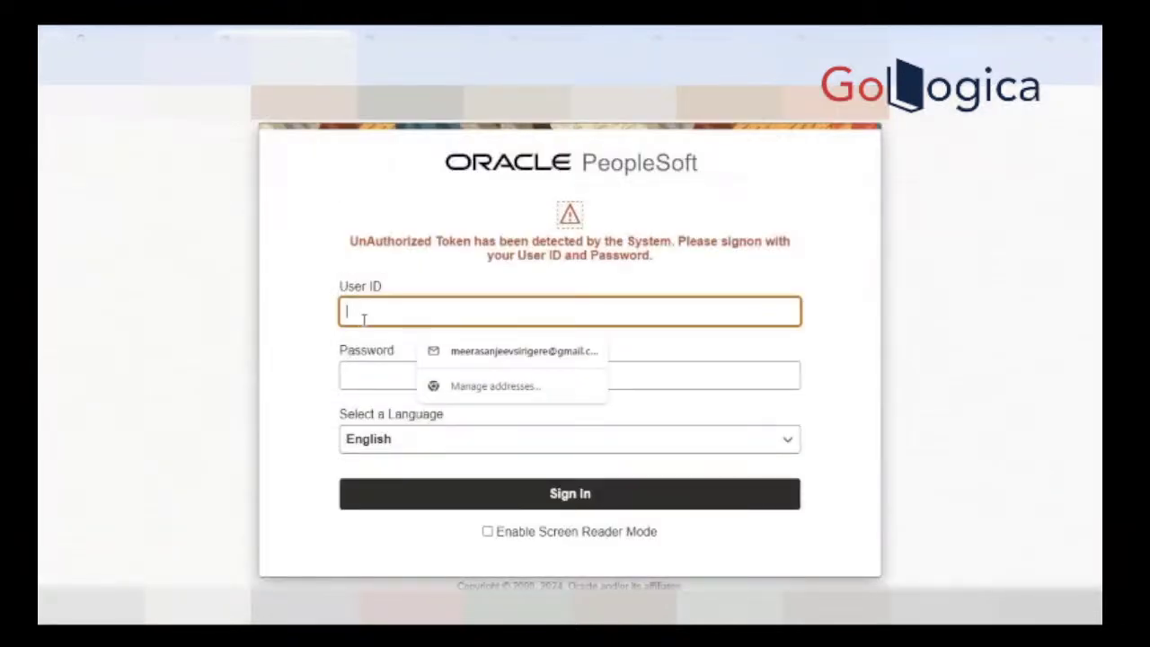
key(Tab)
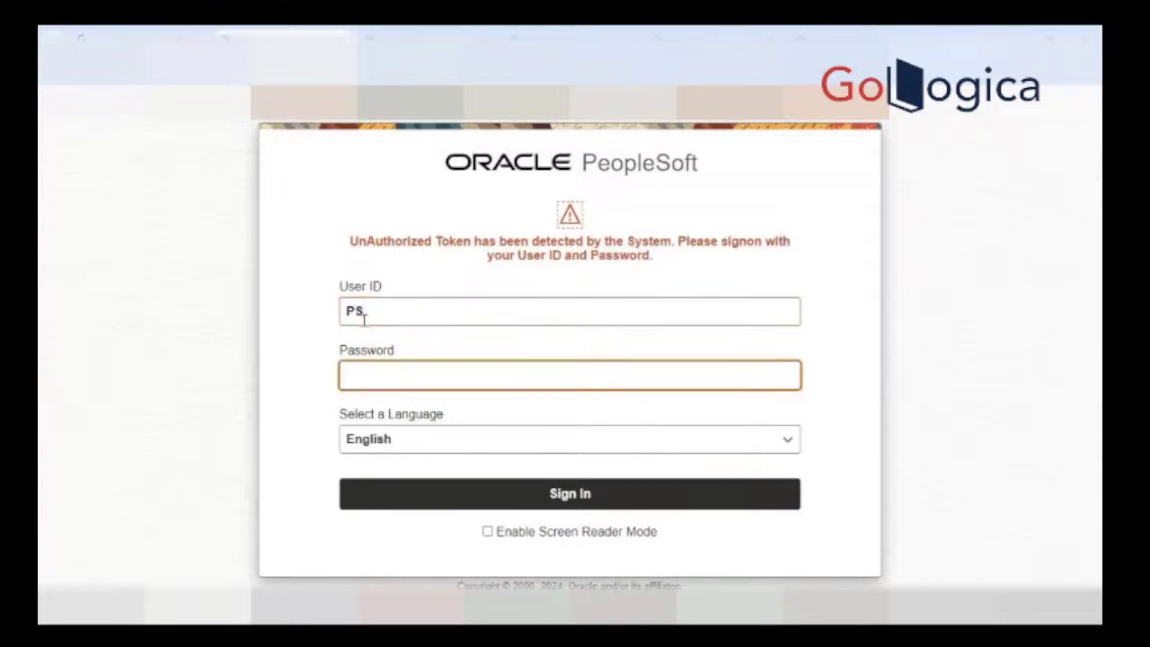
key(Return)
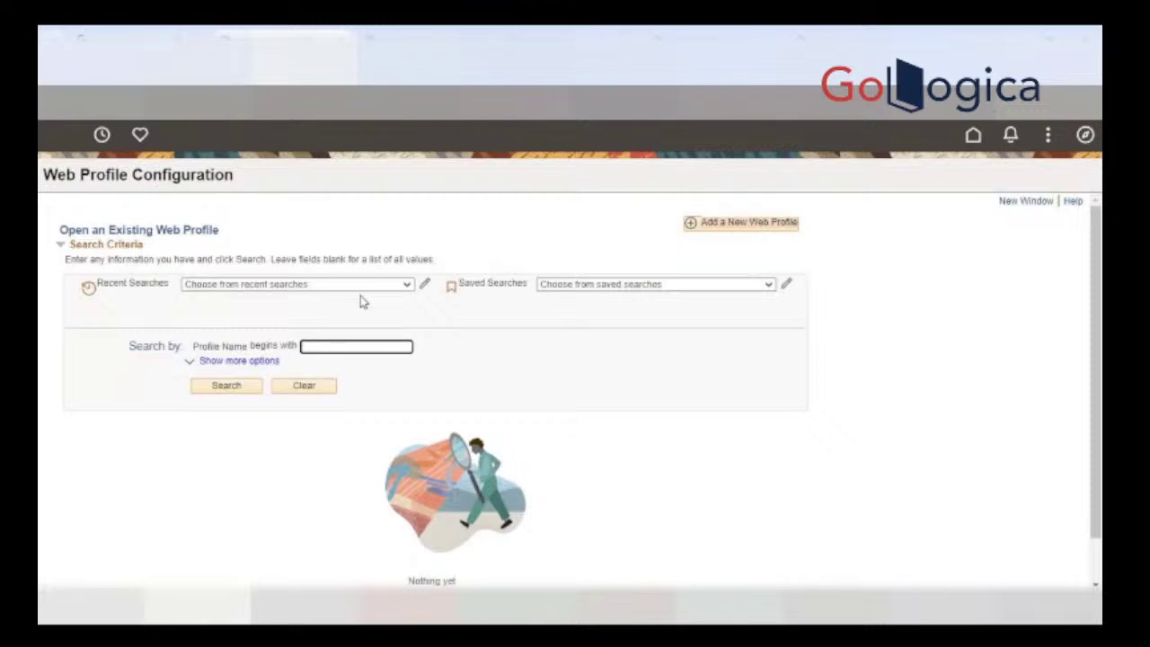
Step: List the web profiles and open the PROD profile
key(Return)
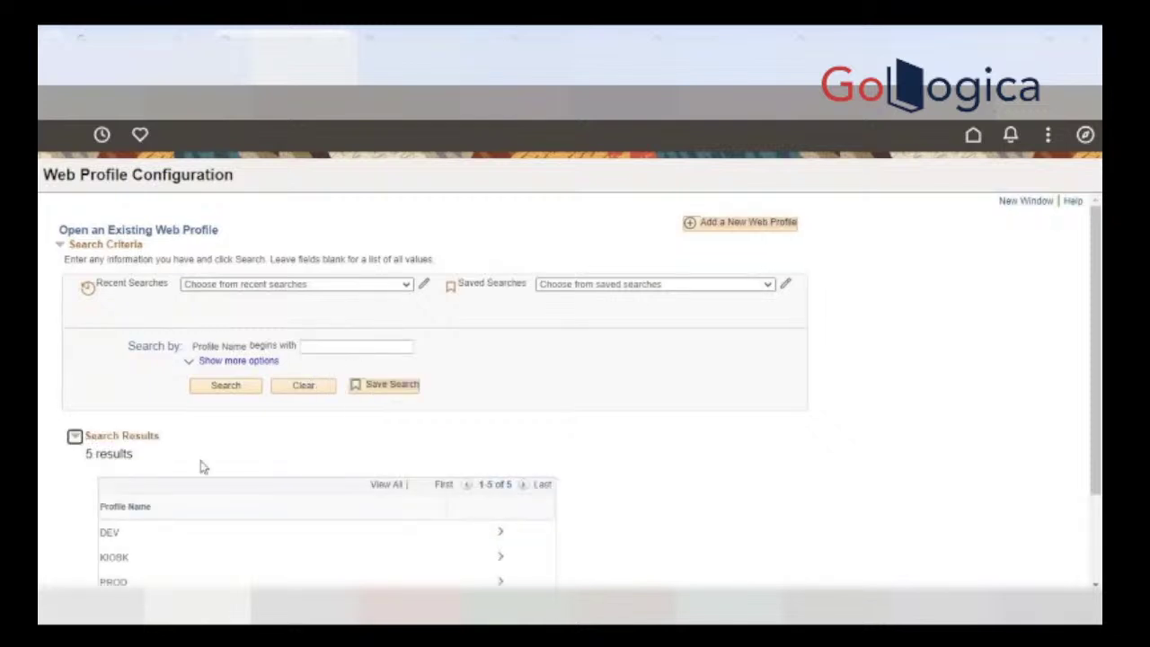
scroll(179, 494, down, 3)
click(128, 471)
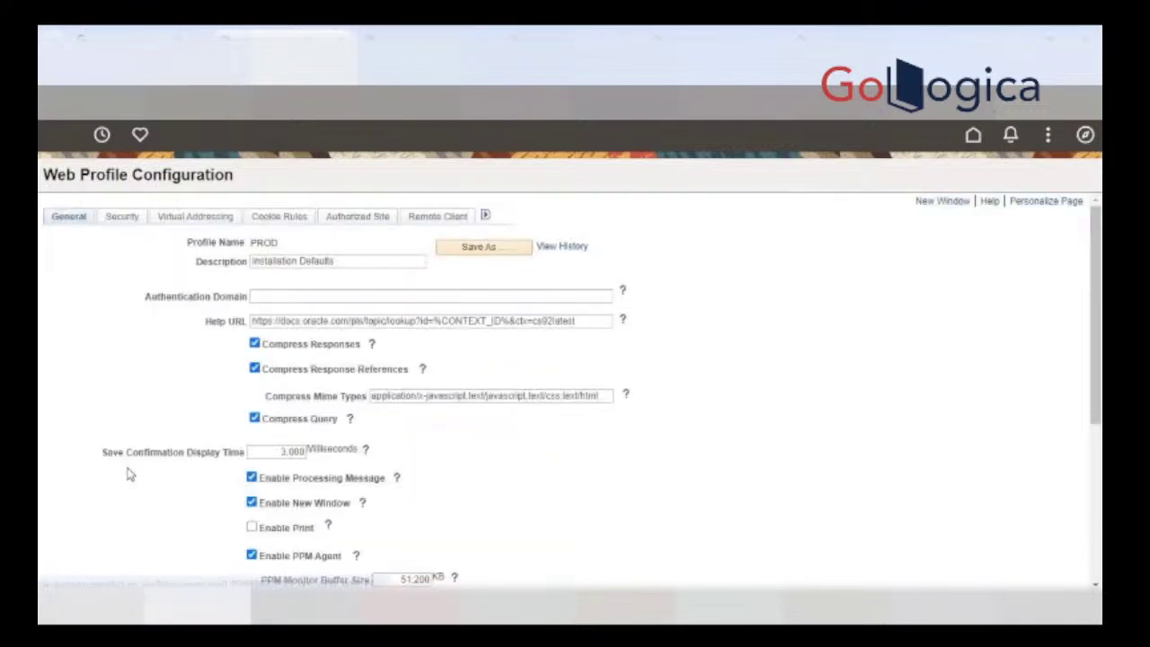
scroll(508, 477, down, 3)
scroll(537, 478, up, 1)
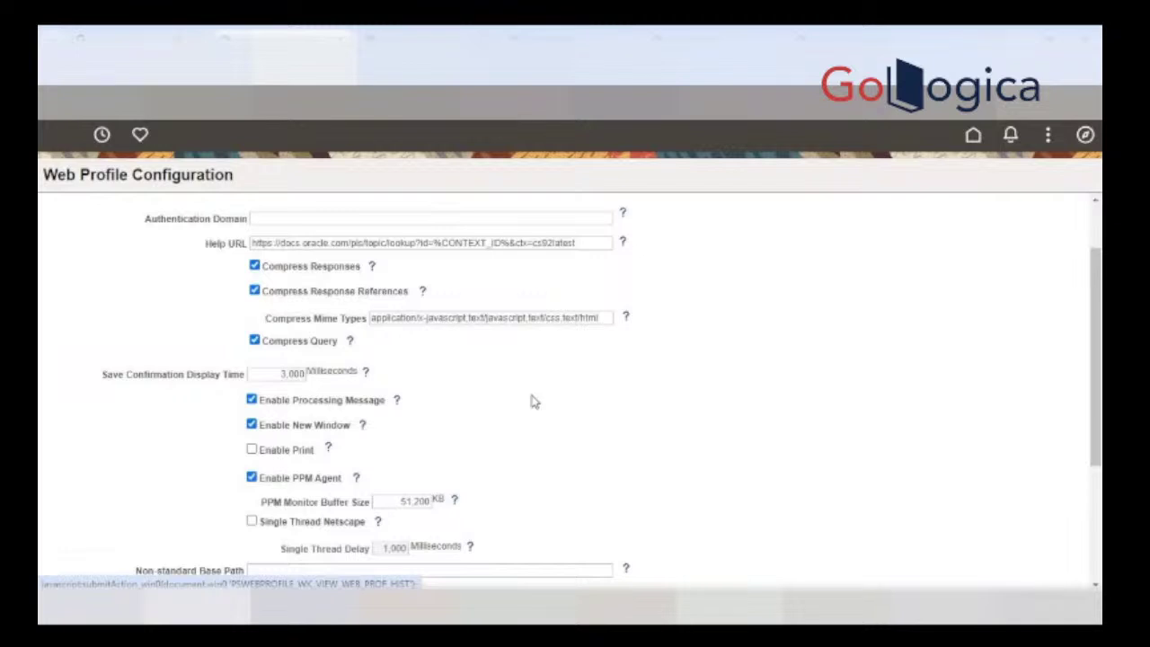
scroll(531, 409, down, 1)
scroll(532, 408, down, 2)
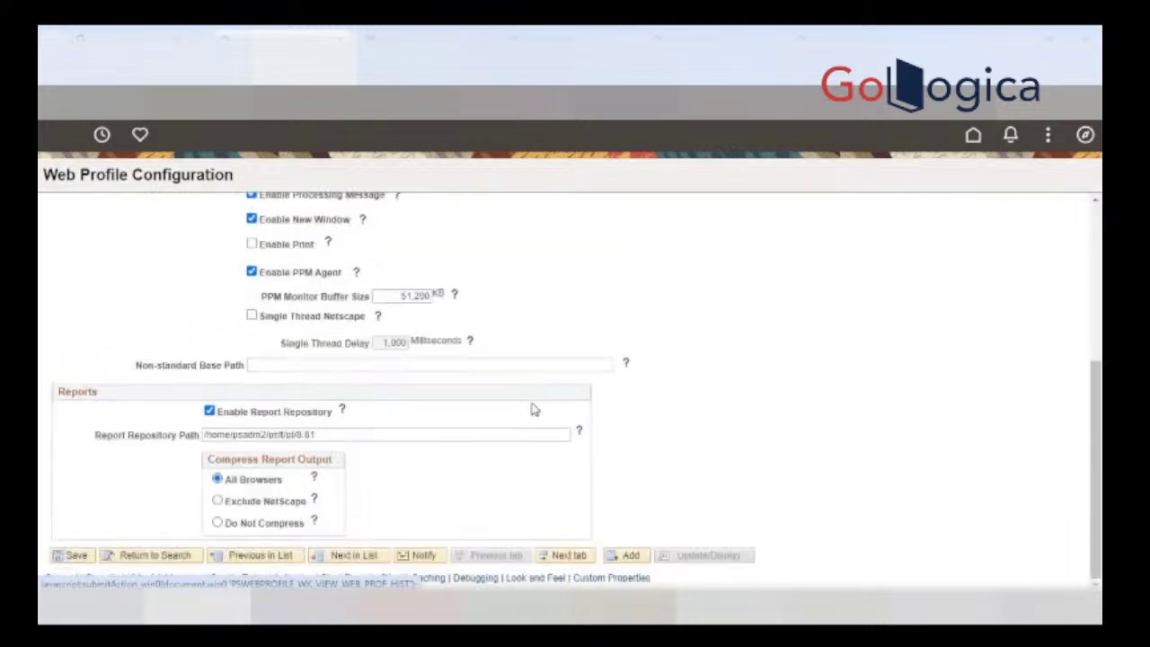
Step: Clear the PROD profile's Report Repository Path and save it
click(333, 435)
drag(333, 435, 173, 438)
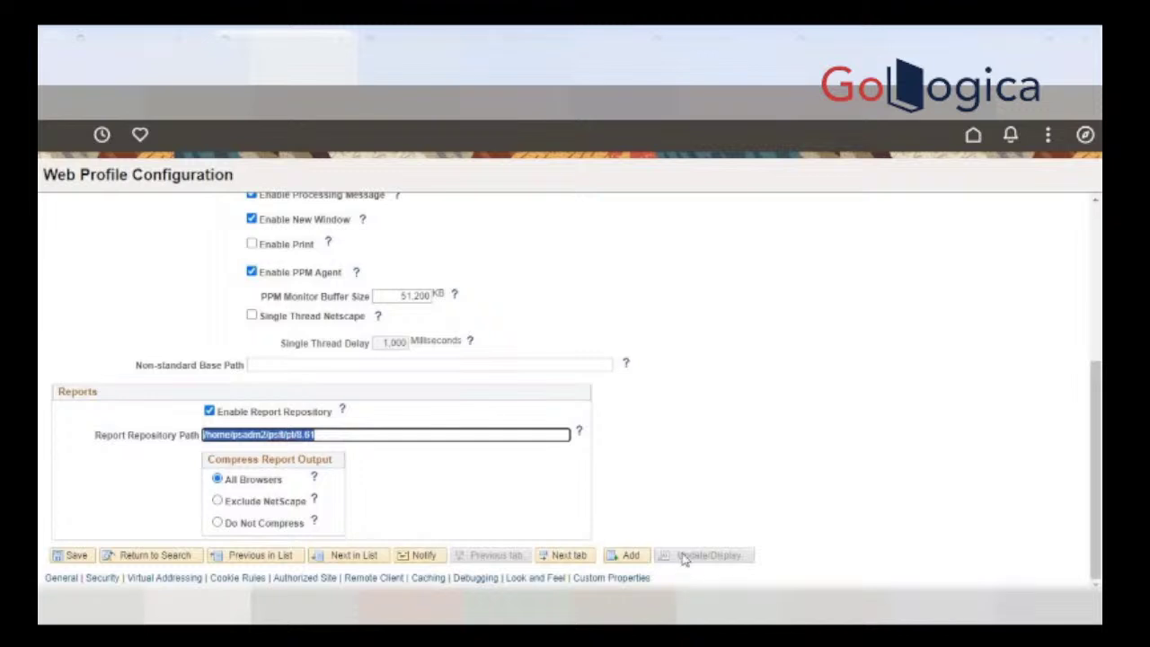
key(BackSpace)
click(74, 555)
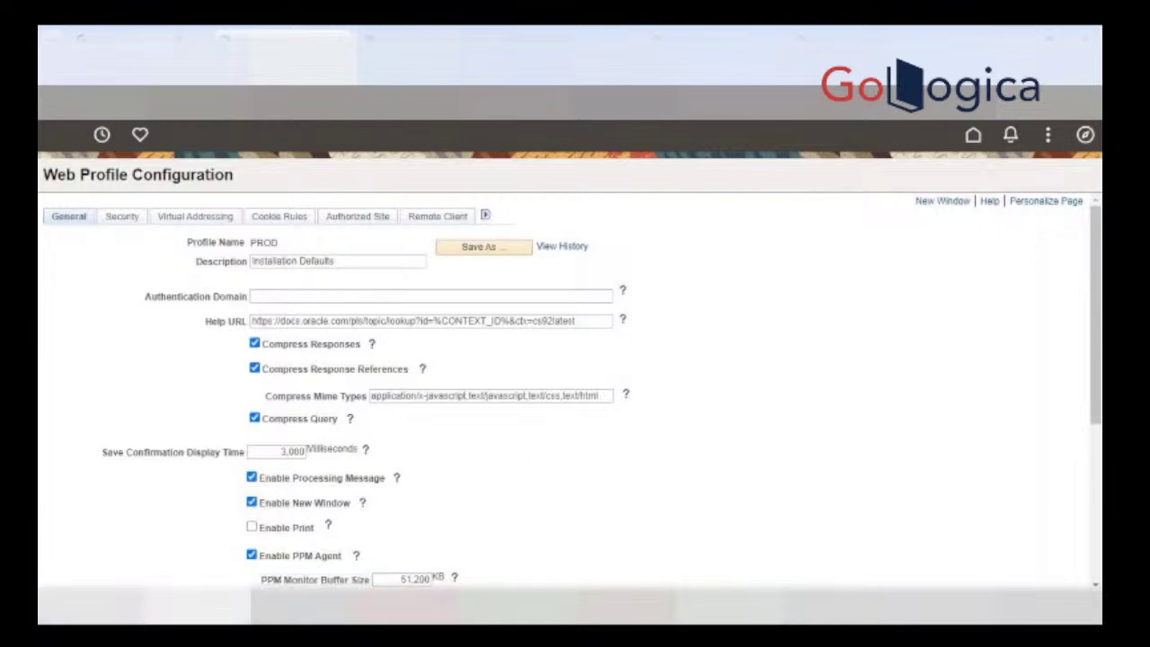
click(855, 539)
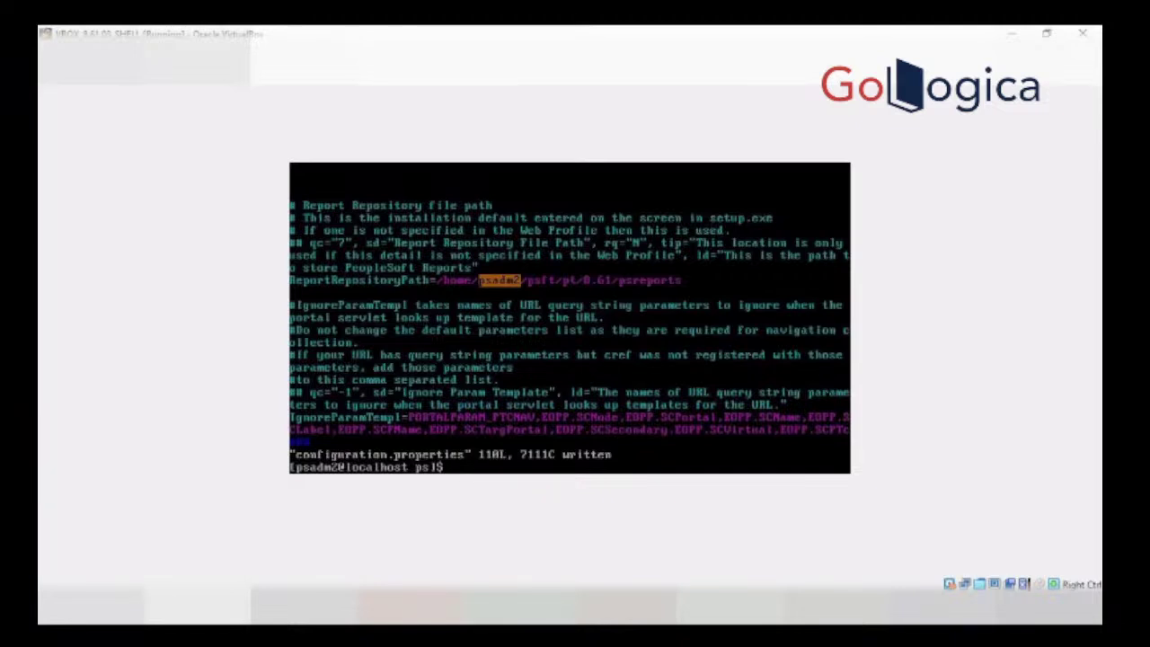
Step: List processes and filter for the CS92U032 java process with ps -ef |grep java |grep CS92U032
key(BackSpace)
text(ps -ef)
key(Return)
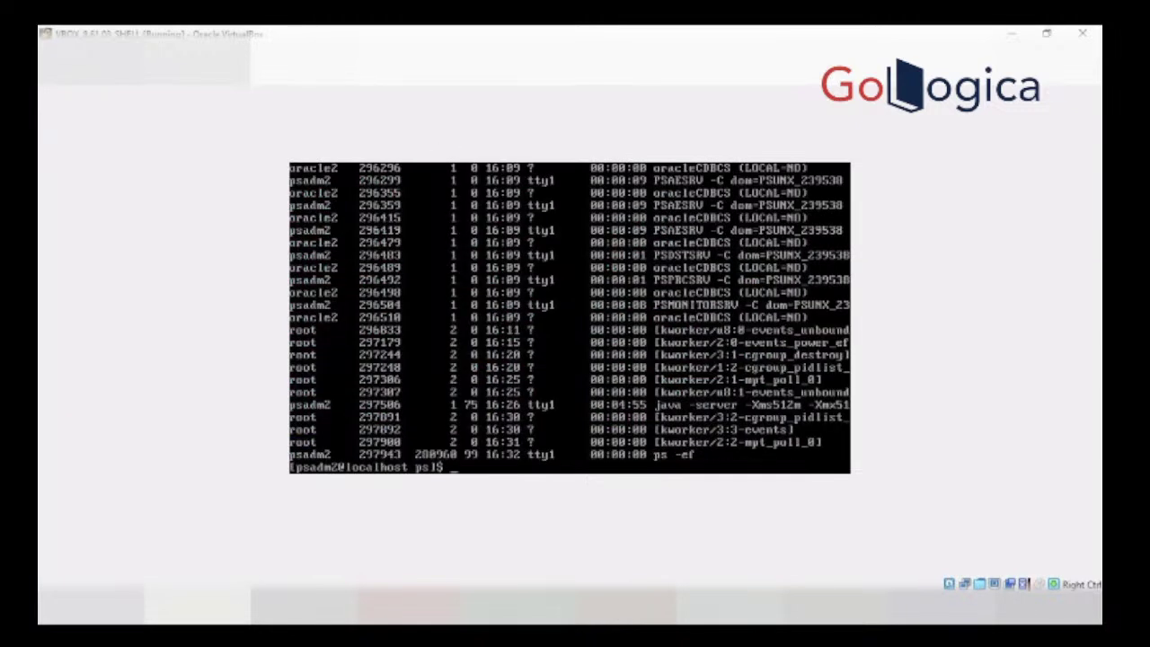
text(ps -ef)
text( grep)
key(BackSpace)
key(BackSpace)
key(BackSpace)
key(BackSpace)
text(|grep java)
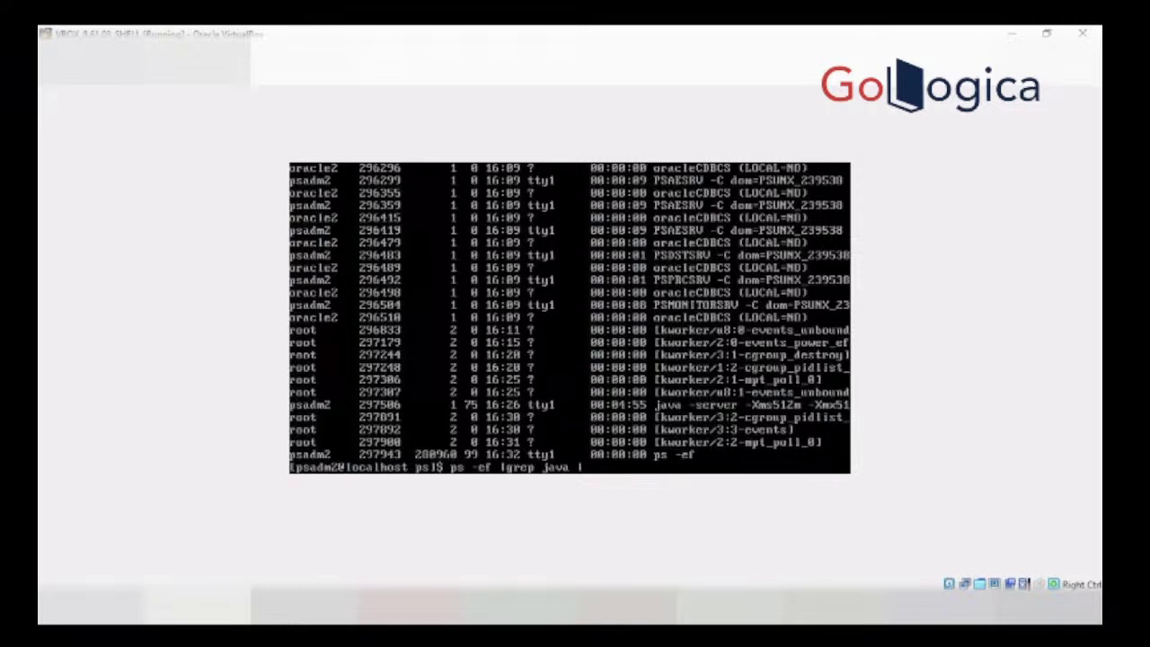
text( |grep CS92U032)
key(Return)
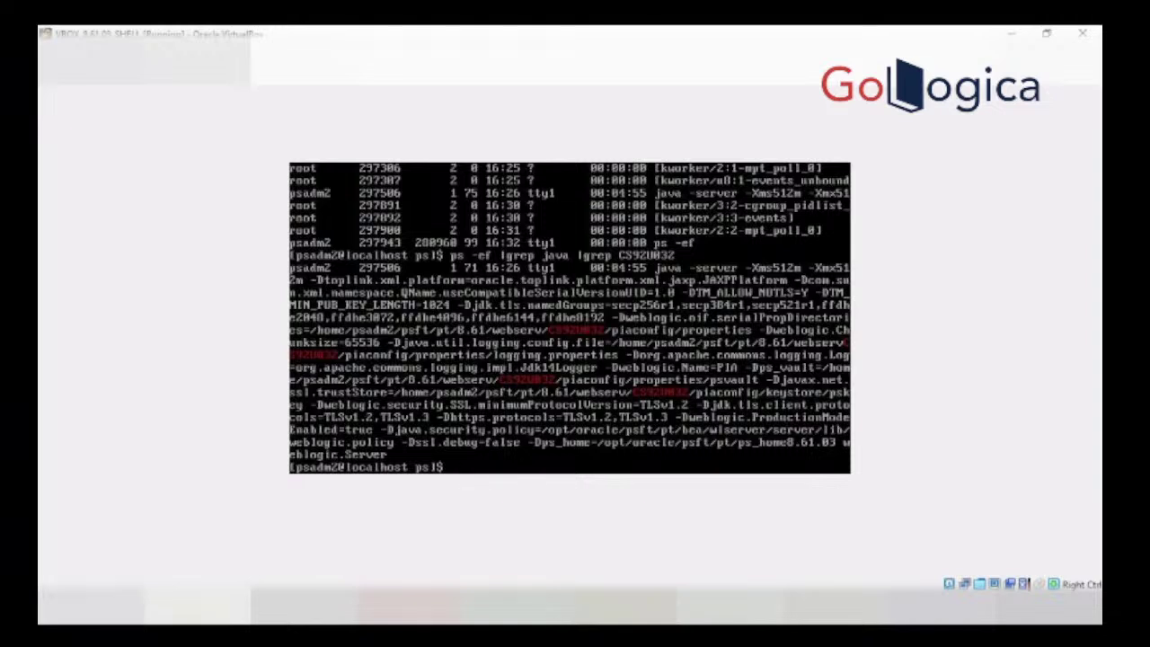
Step: Kill java process 297506 with kill -9 and launch psadmin
text(kill -9 29750)
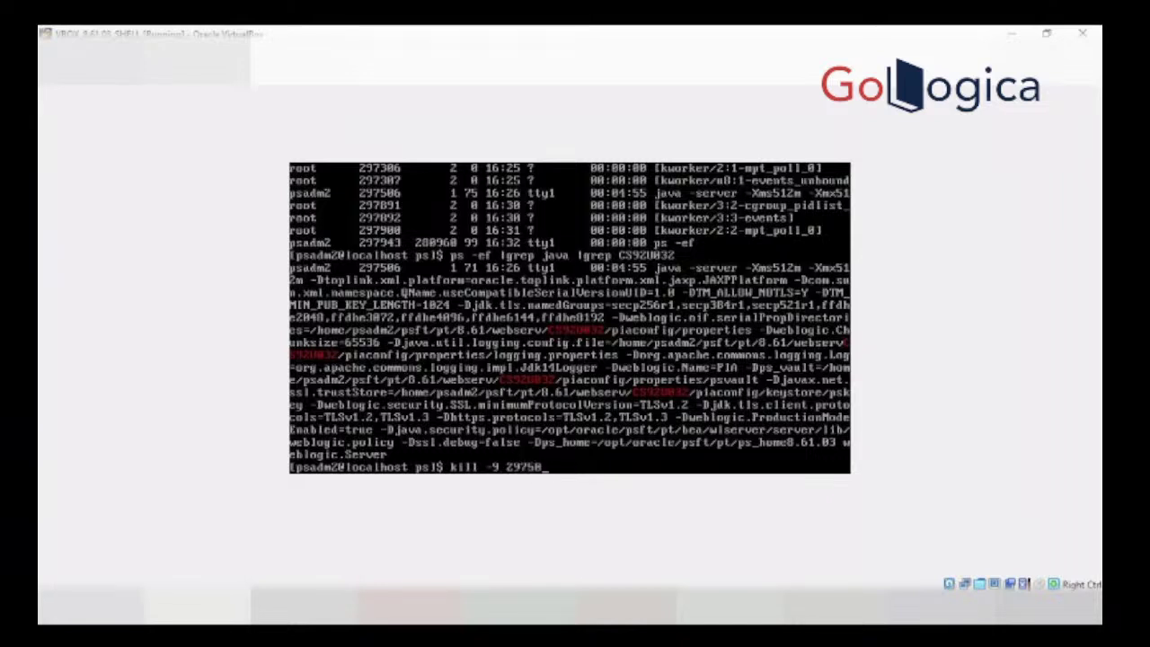
text(6)
key(Return)
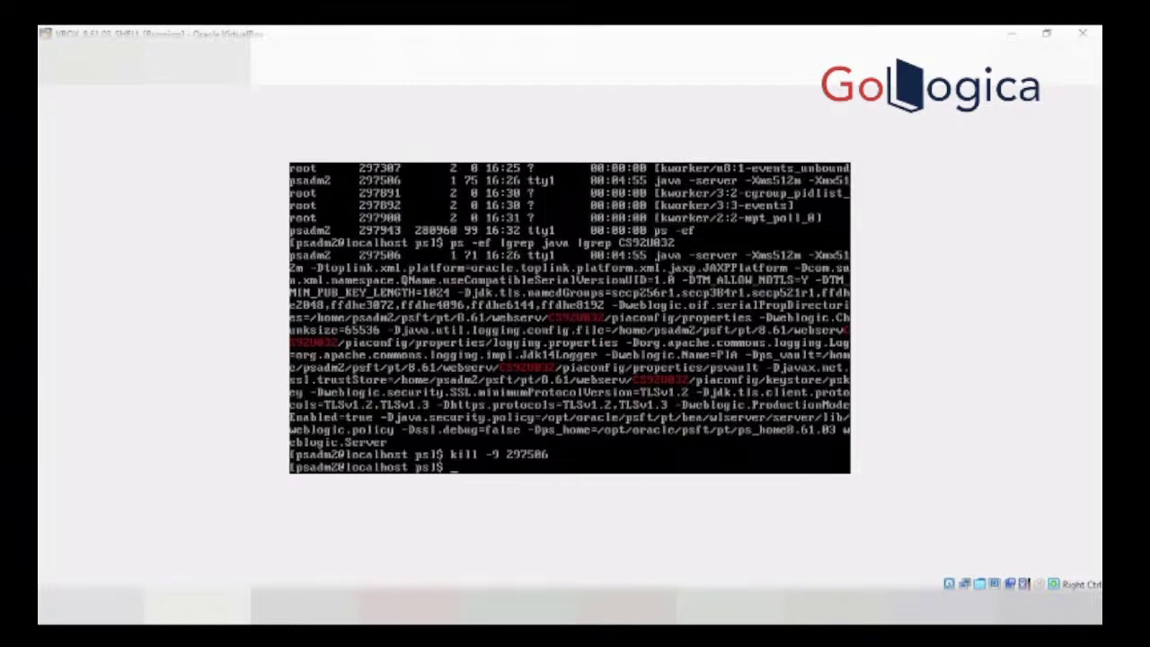
text(psadmin)
key(Return)
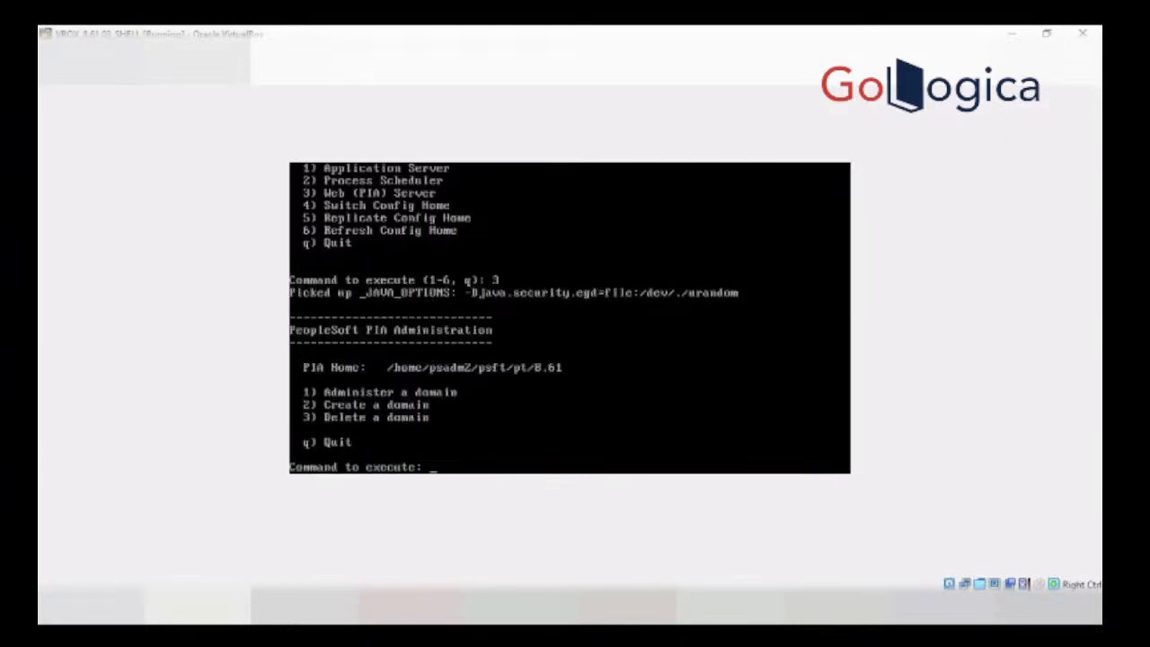
Step: In psadmin choose Administer a domain, CS92U032, then Boot this domain
text(1)
key(Return)
text(1)
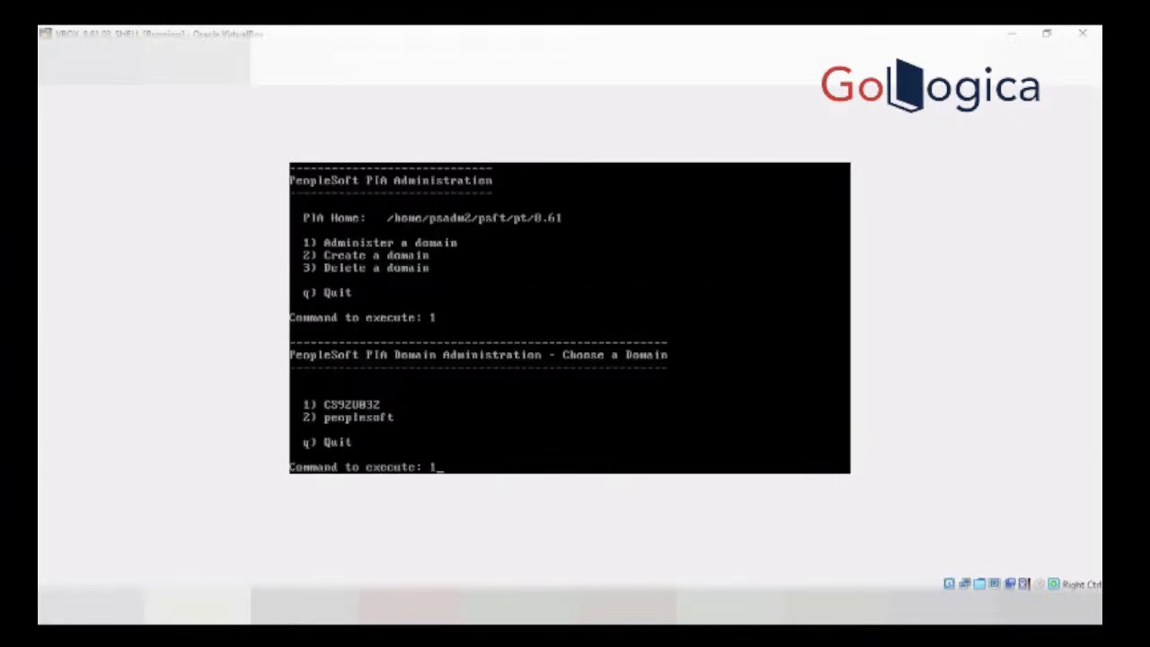
key(Return)
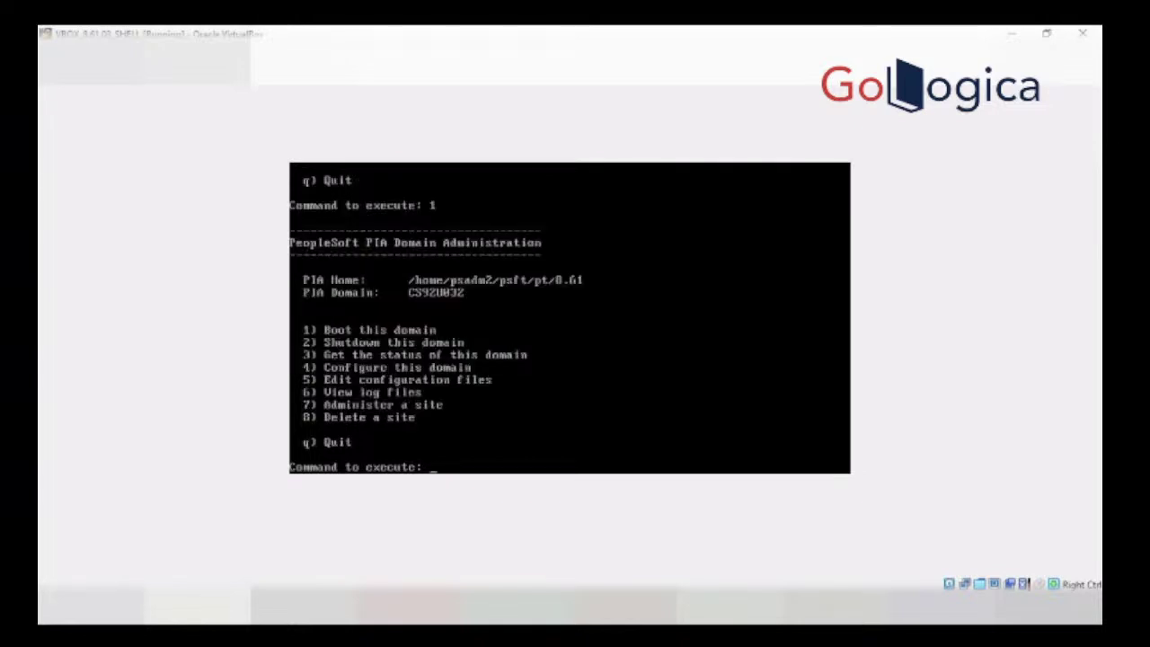
text(1)
key(Return)
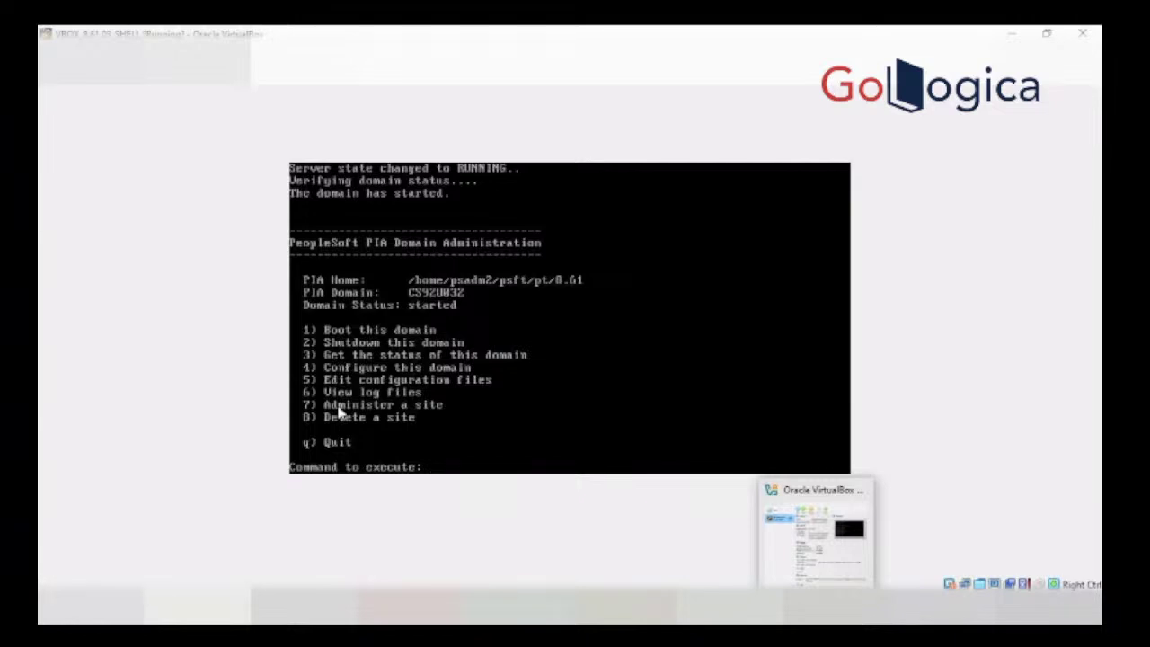
Step: Bring up the browser and sign back in to PeopleSoft as PS
mouse_move(396, 606)
click(327, 566)
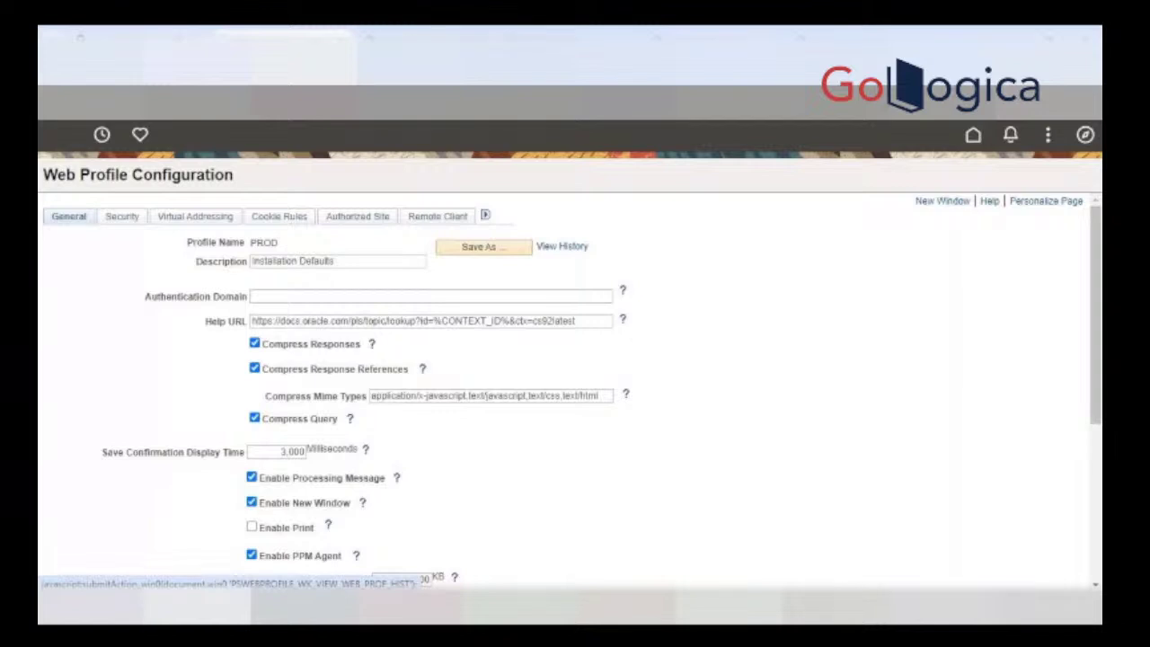
click(561, 246)
click(385, 315)
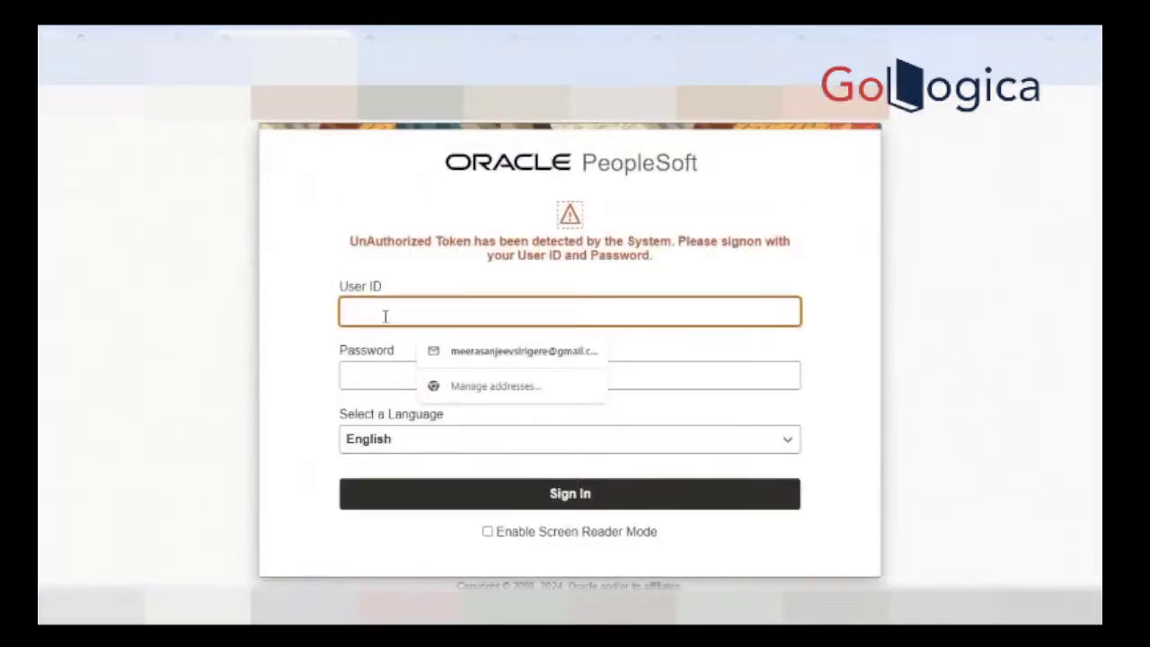
text(PS)
key(Tab)
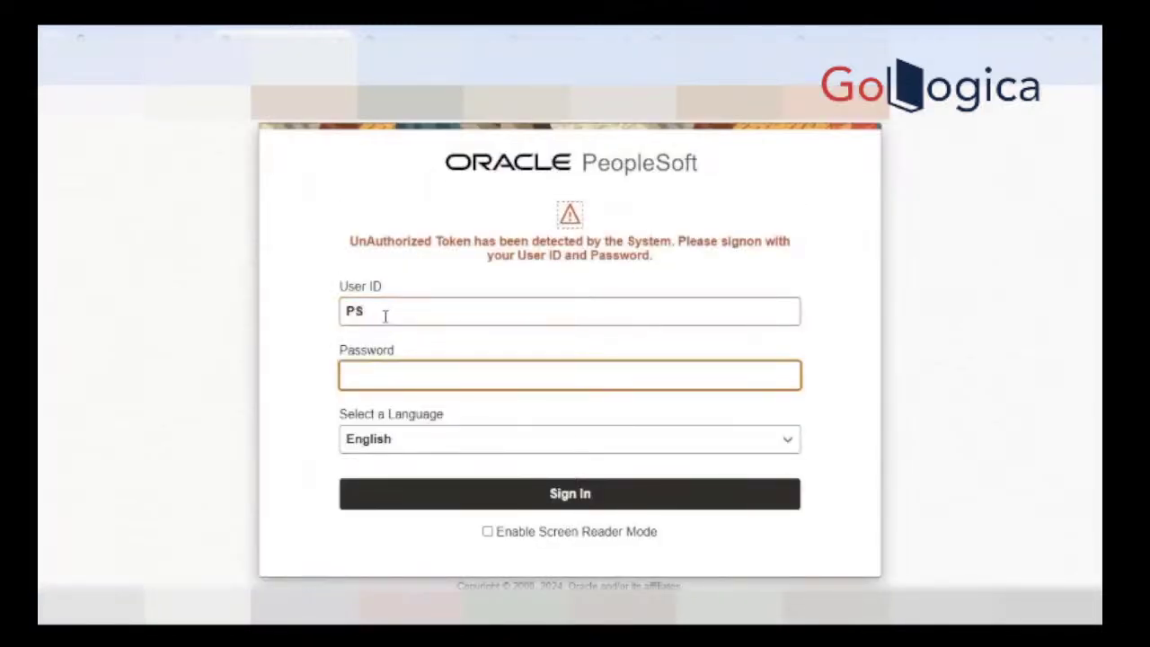
text(••••••••)
key(Return)
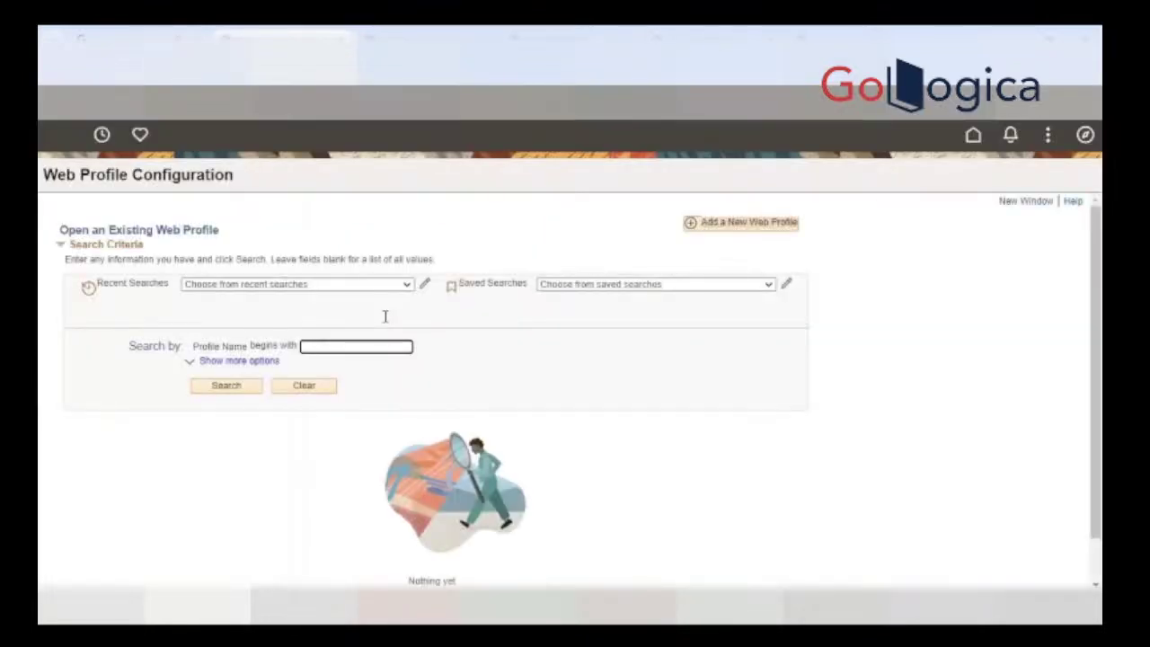
Step: List the web profiles DEV, KIOSK and PROD, then close Process Monitor's log file list
key(Return)
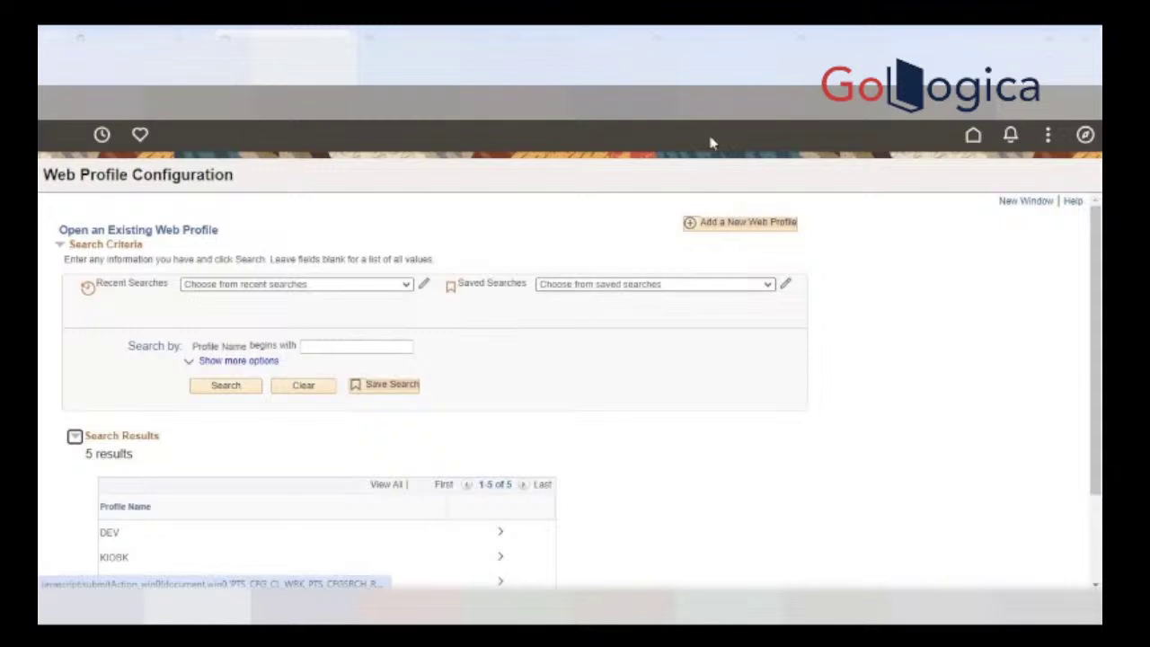
click(425, 39)
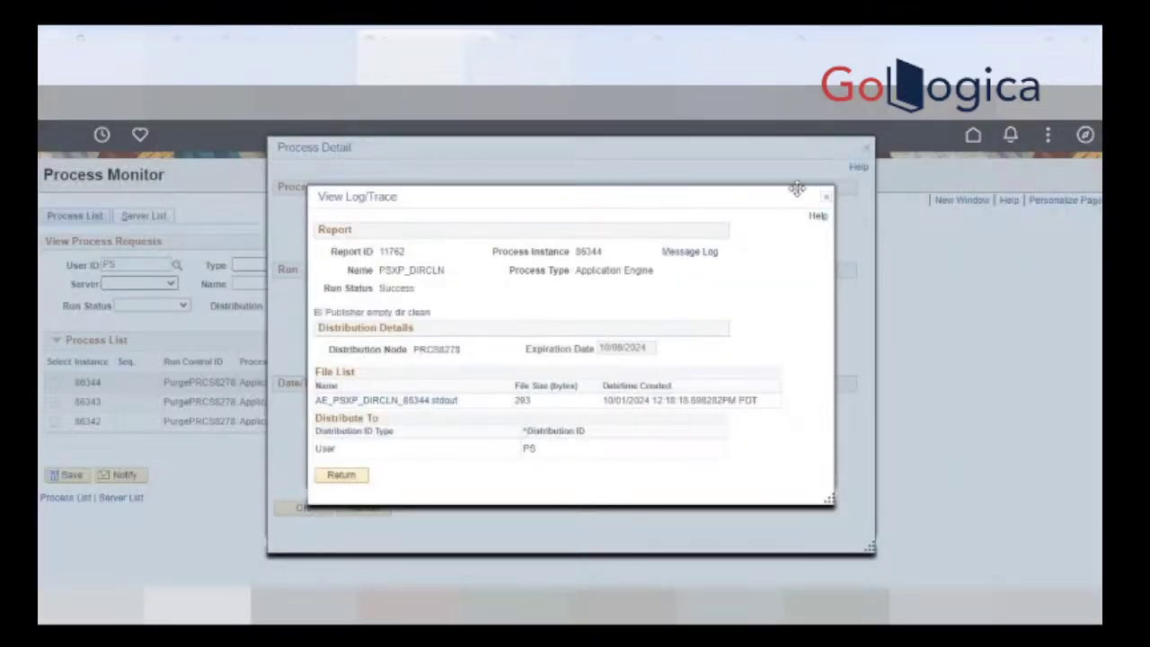
click(826, 196)
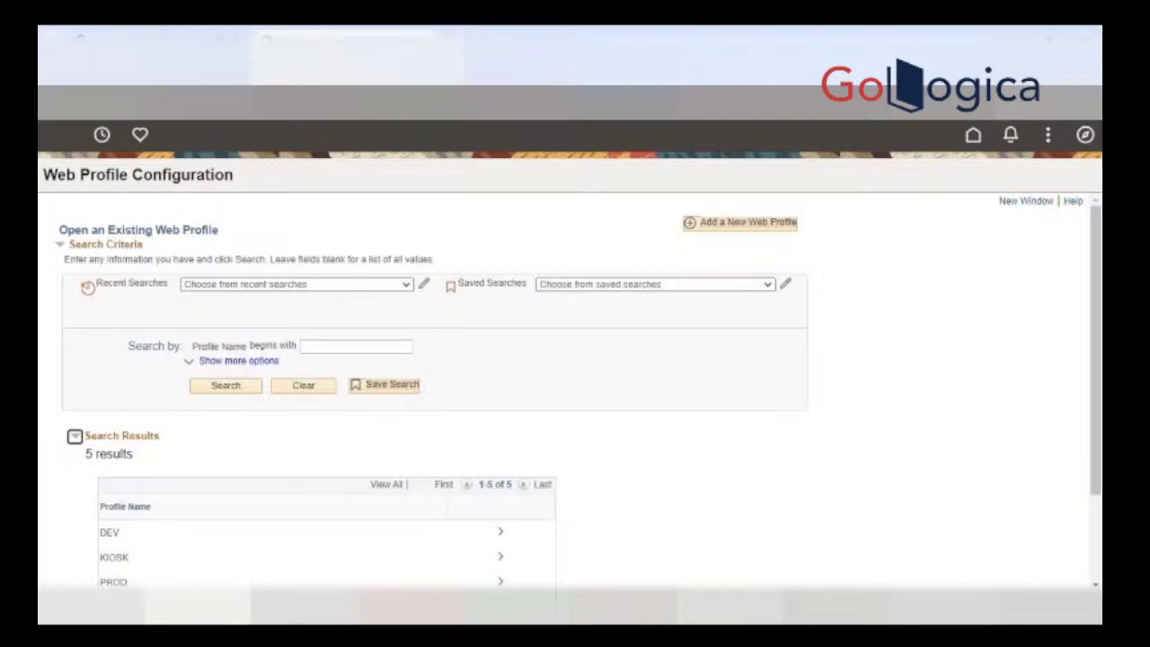
Step: Open Web Profile Configuration in a new browser window
click(1019, 201)
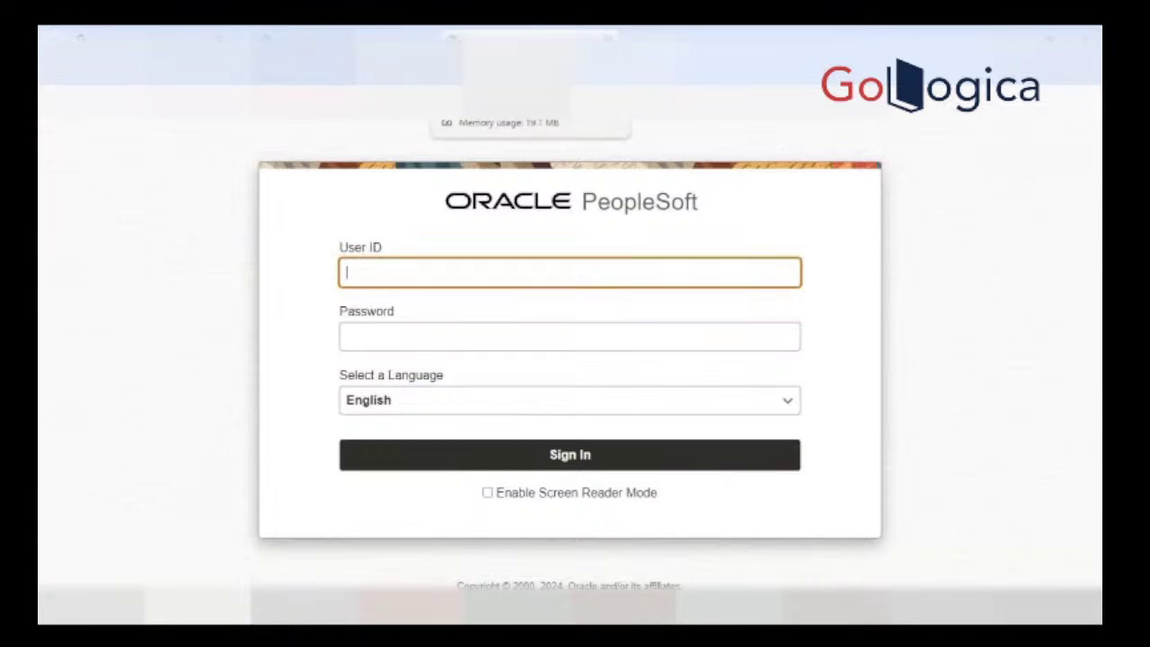
click(608, 38)
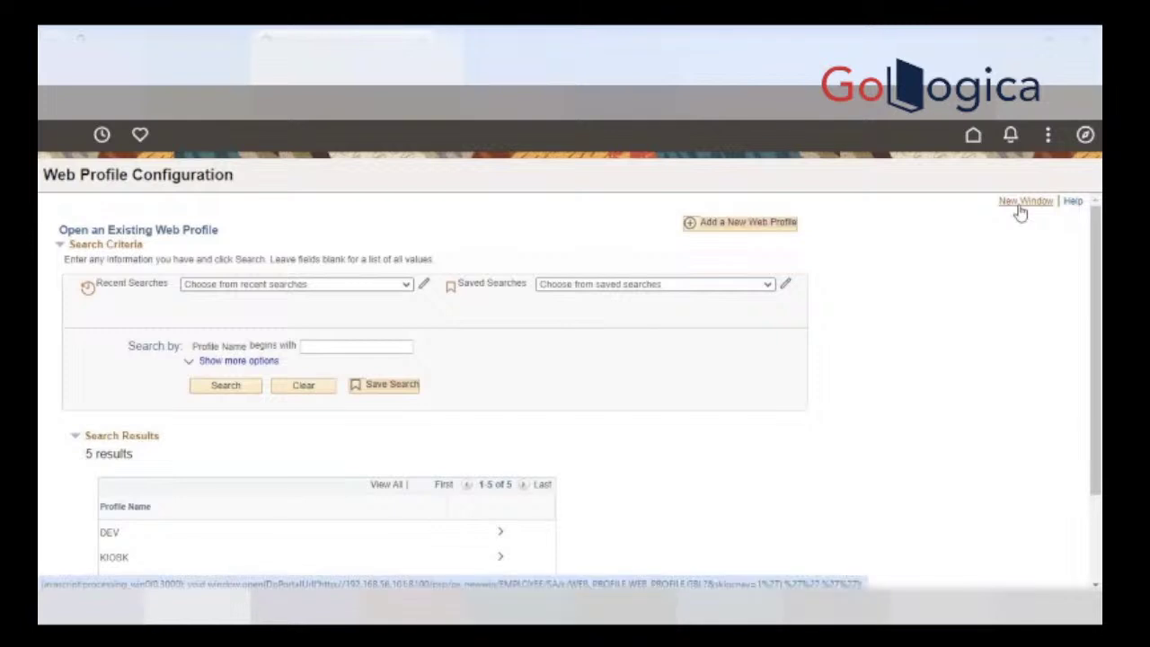
click(1023, 204)
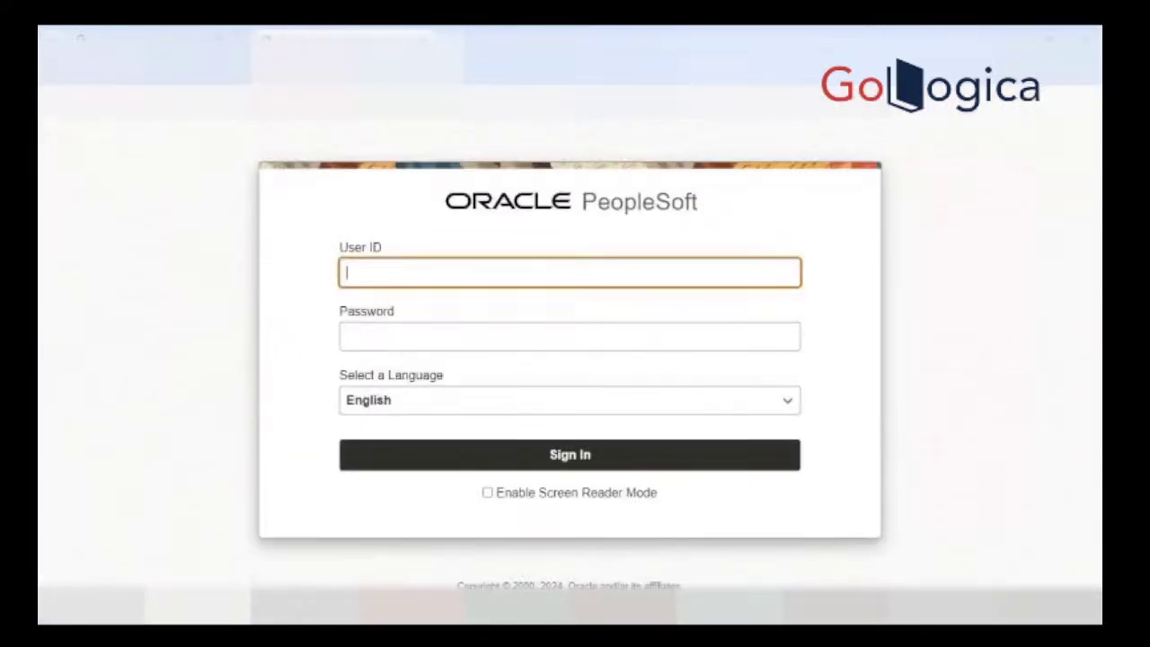
Step: Sign in to the new PeopleSoft window with the user ID and password
click(393, 268)
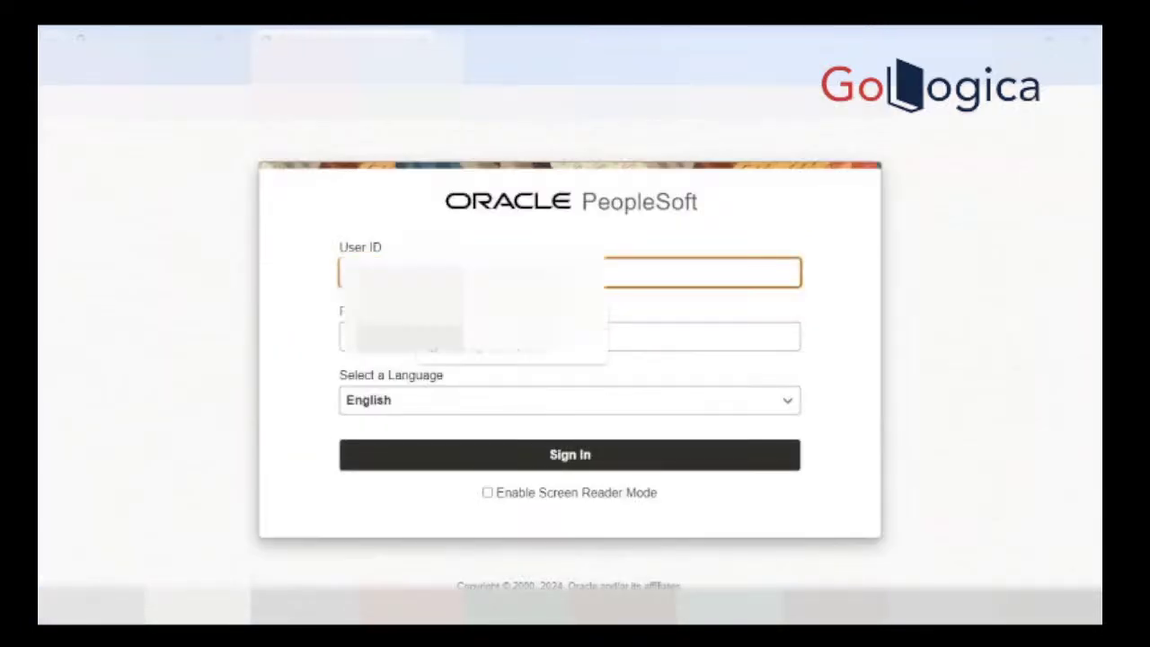
text(P)
key(Tab)
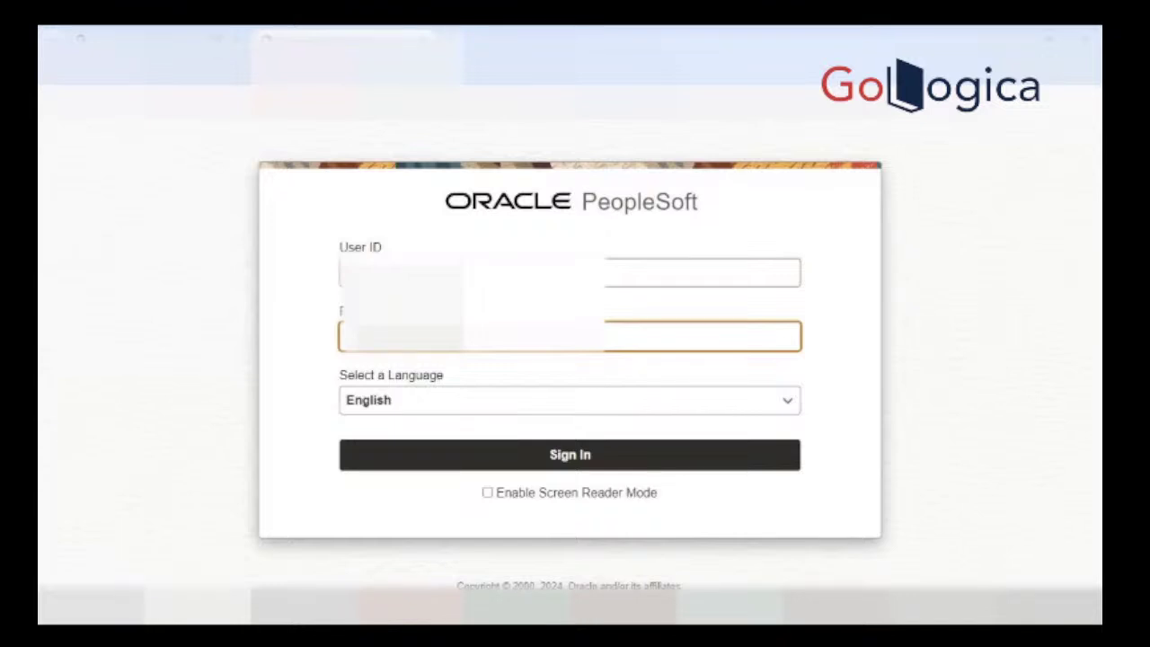
key(Return)
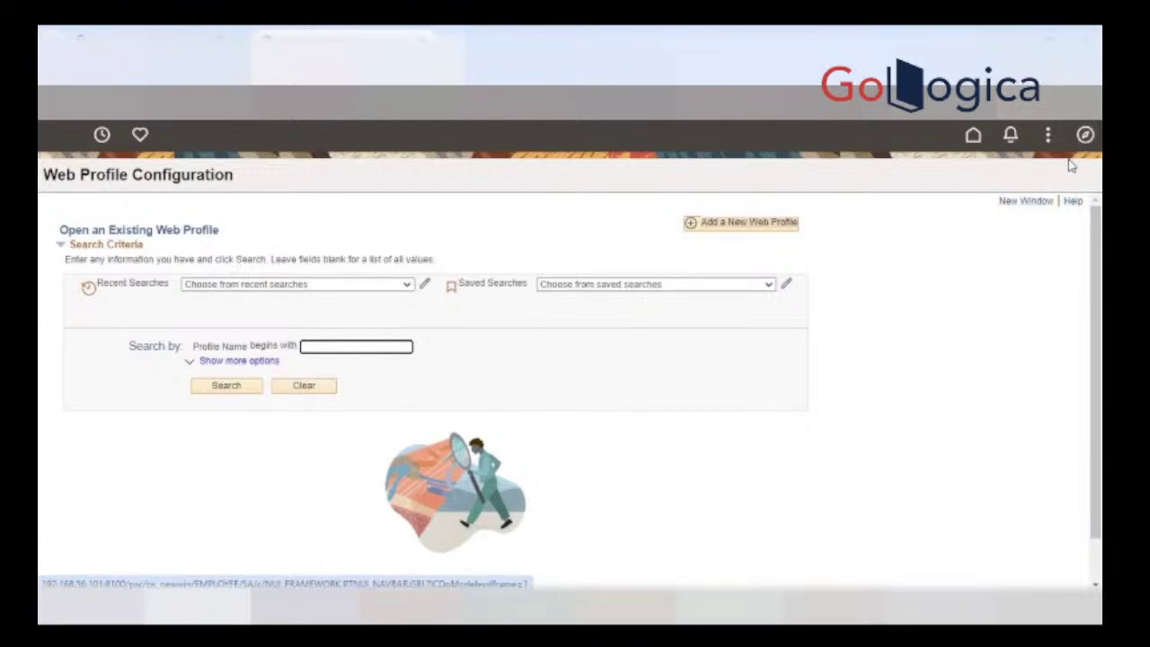
Step: From Process Monitor, open the AE_PSXP_DIRCLN_86344.stdout log for process 86344, confirming it ended normally
click(1084, 134)
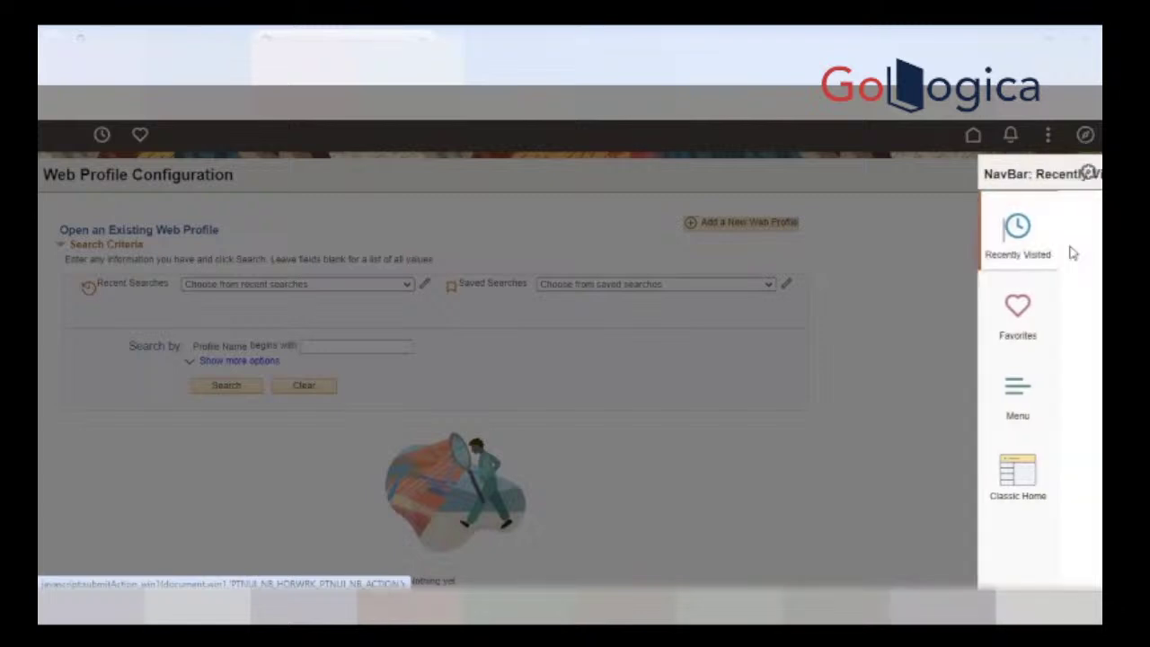
click(959, 259)
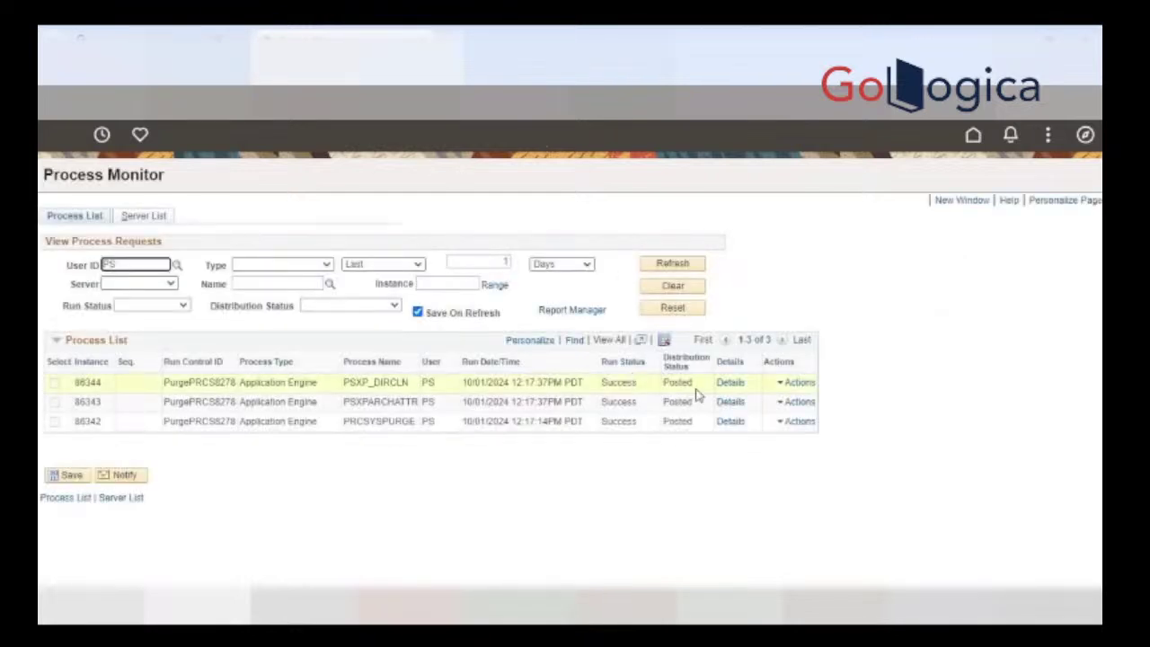
click(731, 385)
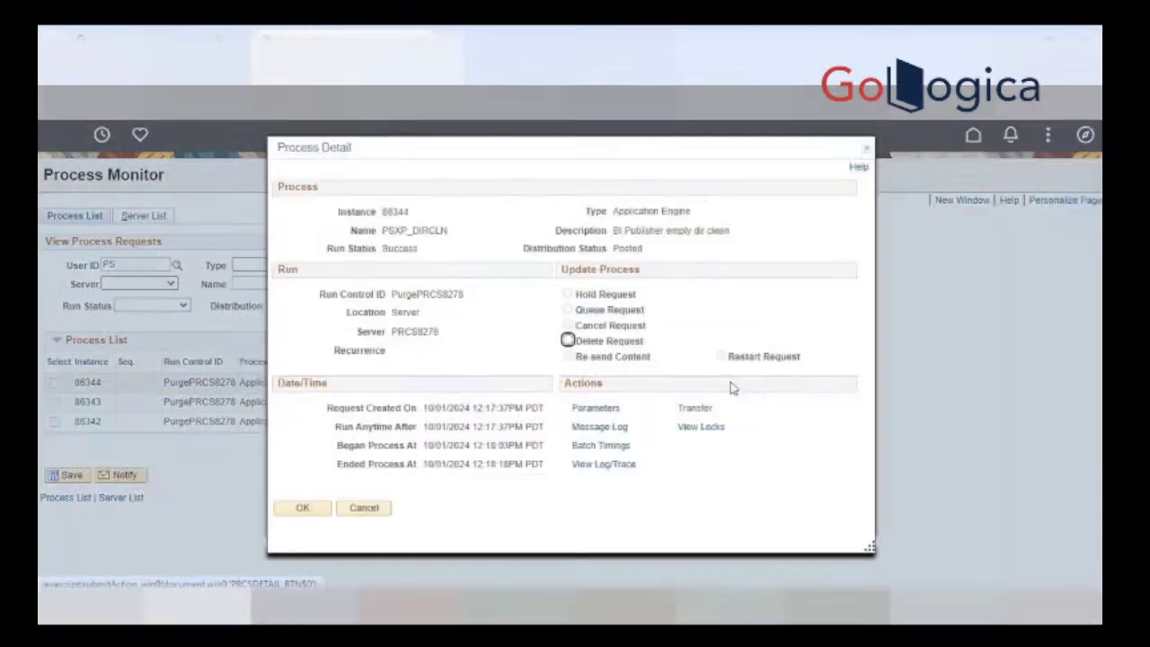
click(605, 465)
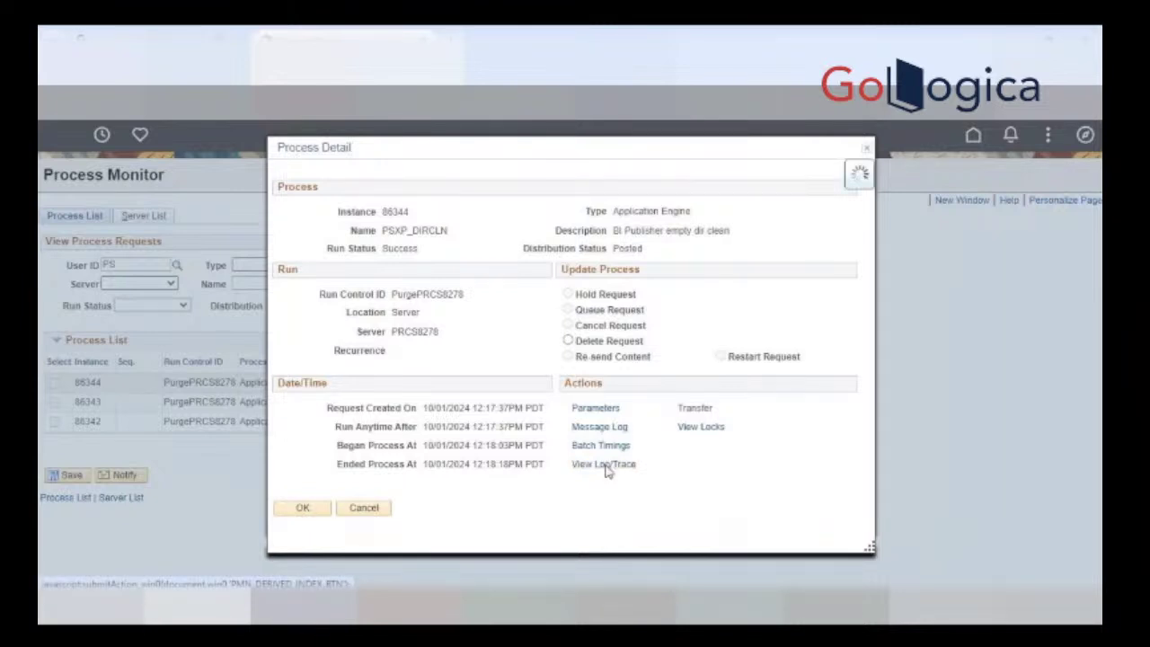
click(404, 401)
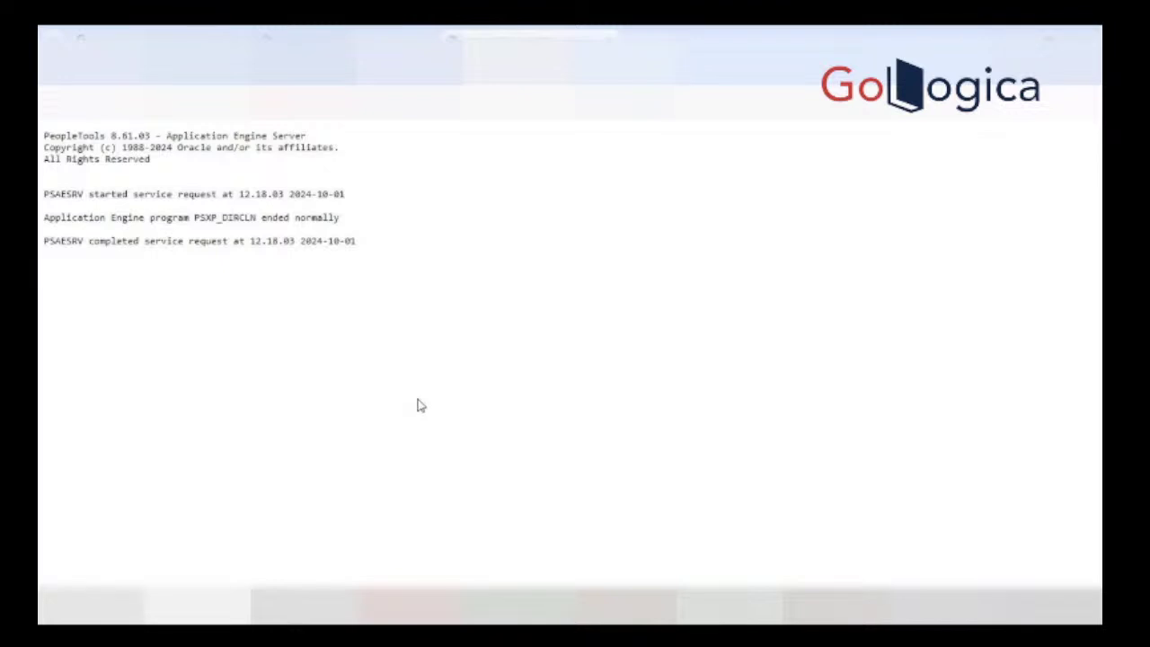
Step: Close the log and process detail windows and show the Server List with PRCS8278 and PSUNX Running
mouse_move(432, 399)
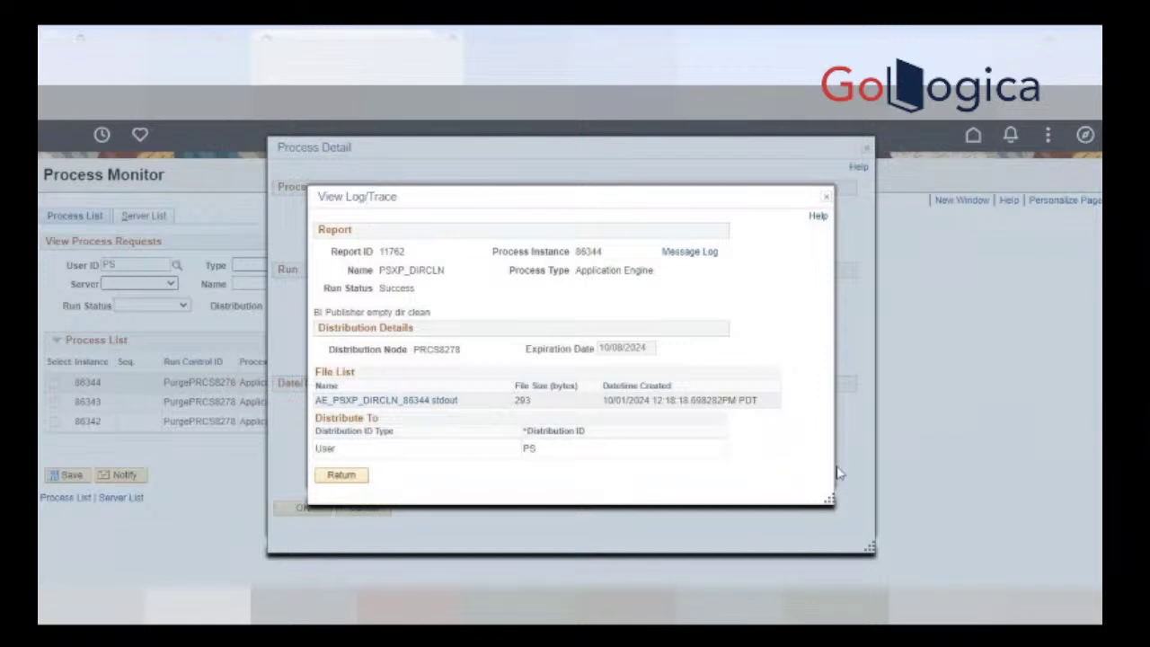
click(825, 196)
click(867, 151)
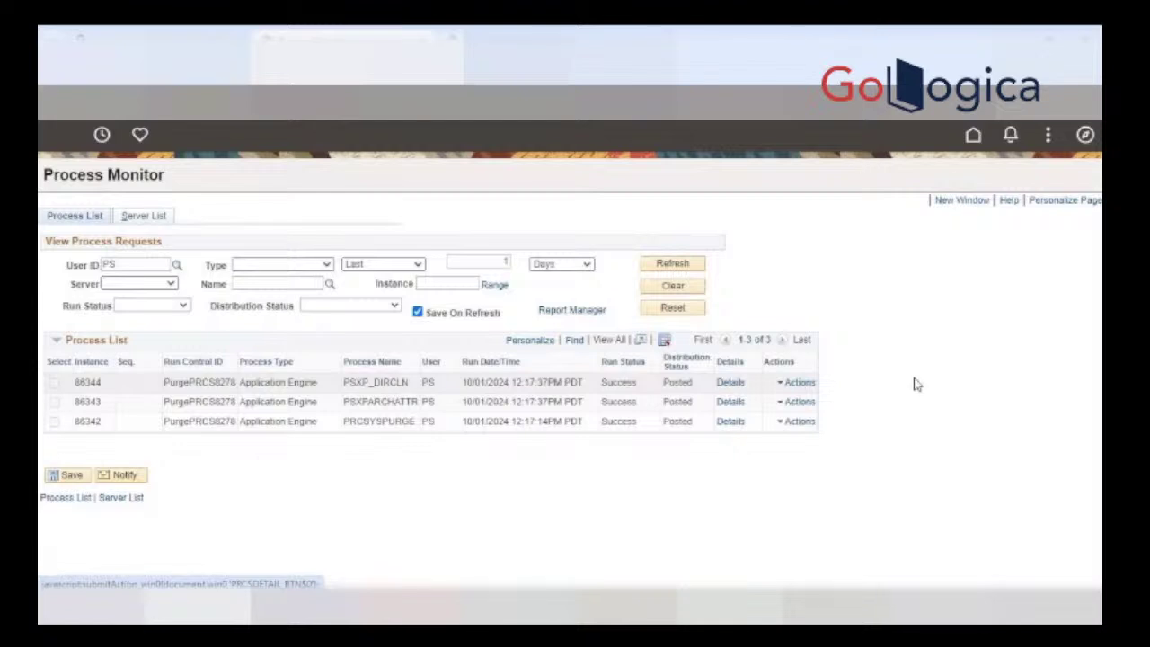
click(148, 216)
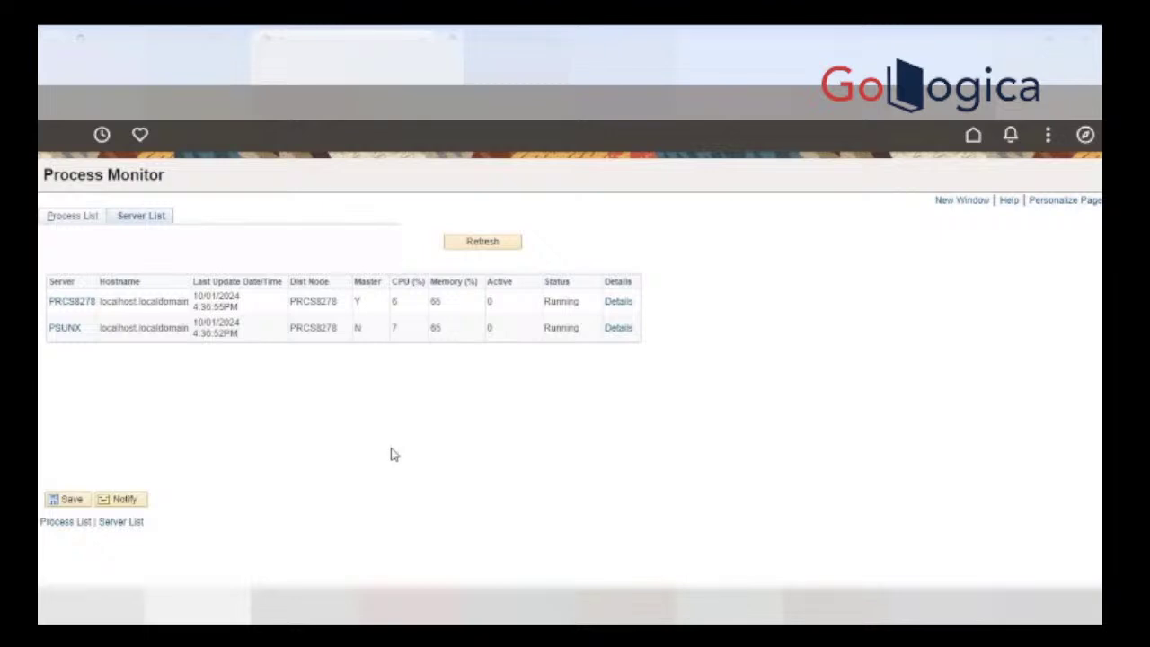